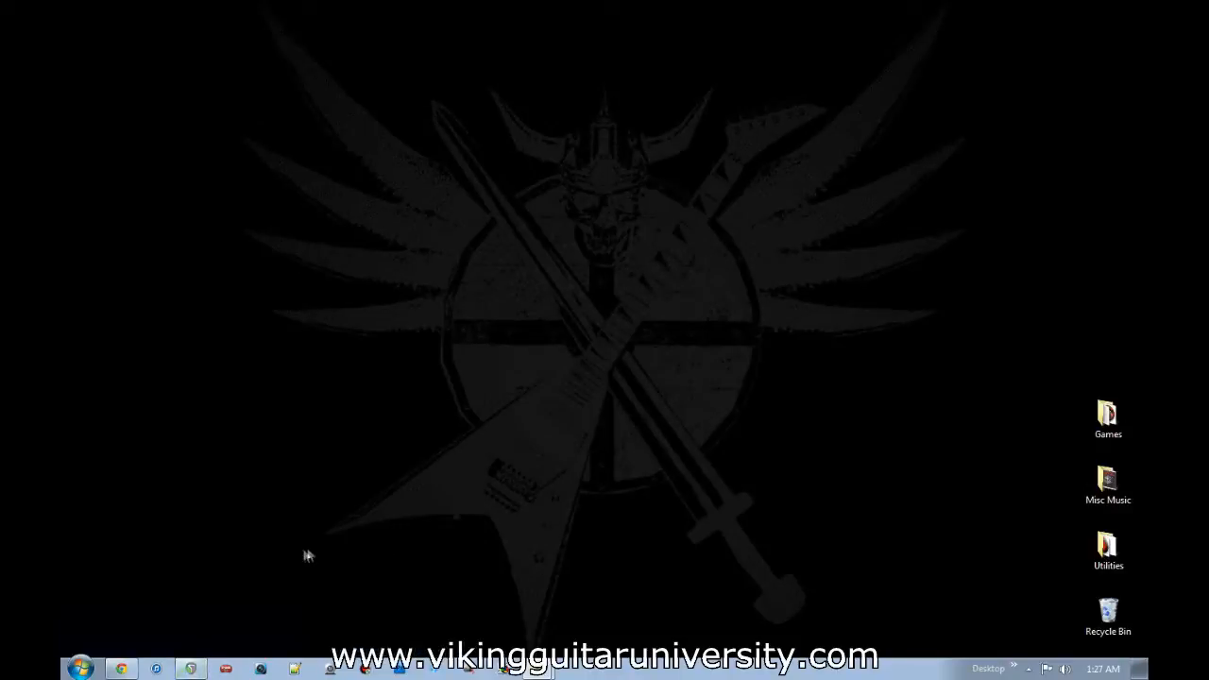
Step: Switch to REAPER and play the dry guitar recording from measure 3 to near its end, then stop playback
click(199, 671)
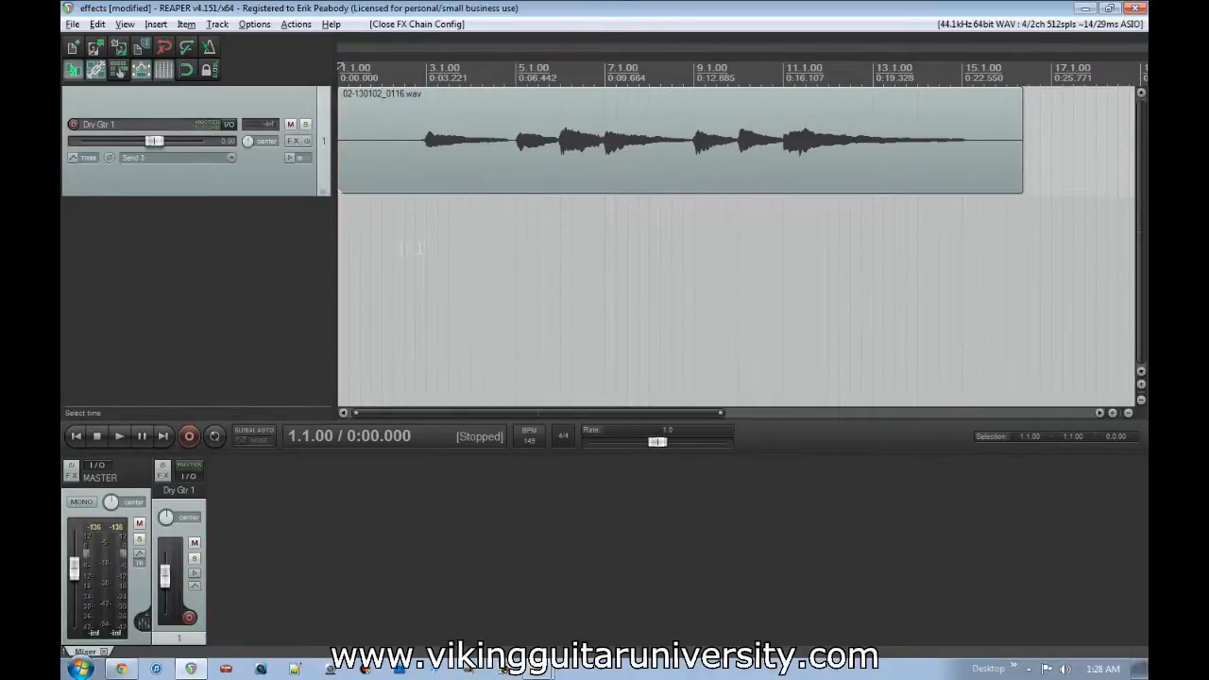
click(426, 248)
key(space)
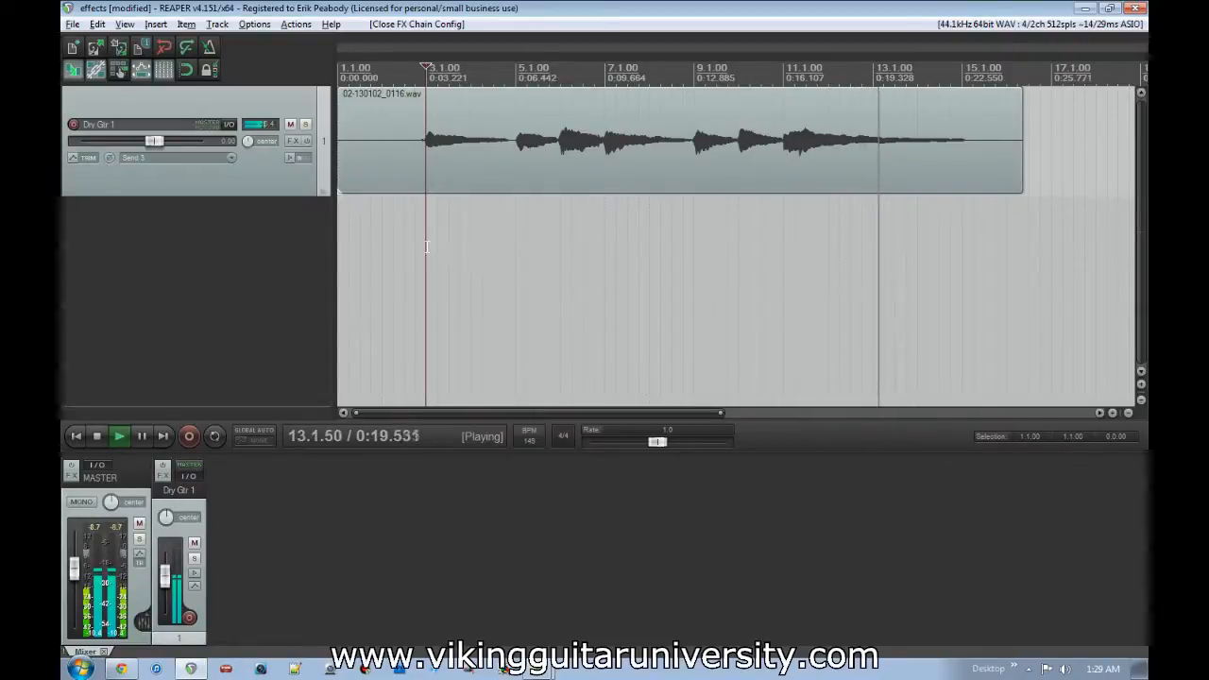
key(space)
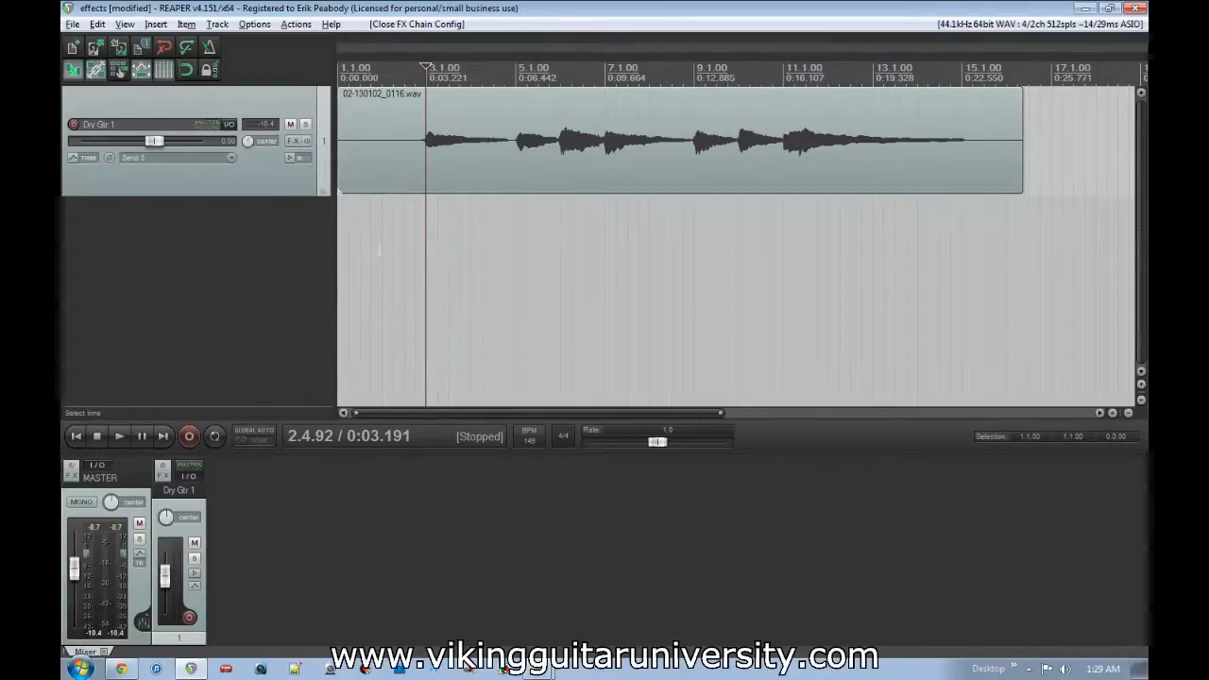
Step: Examine the Kjaerhus Audio Classic Series entry on Acoustica's VST plug-ins page in the browser, and close the browser
click(120, 671)
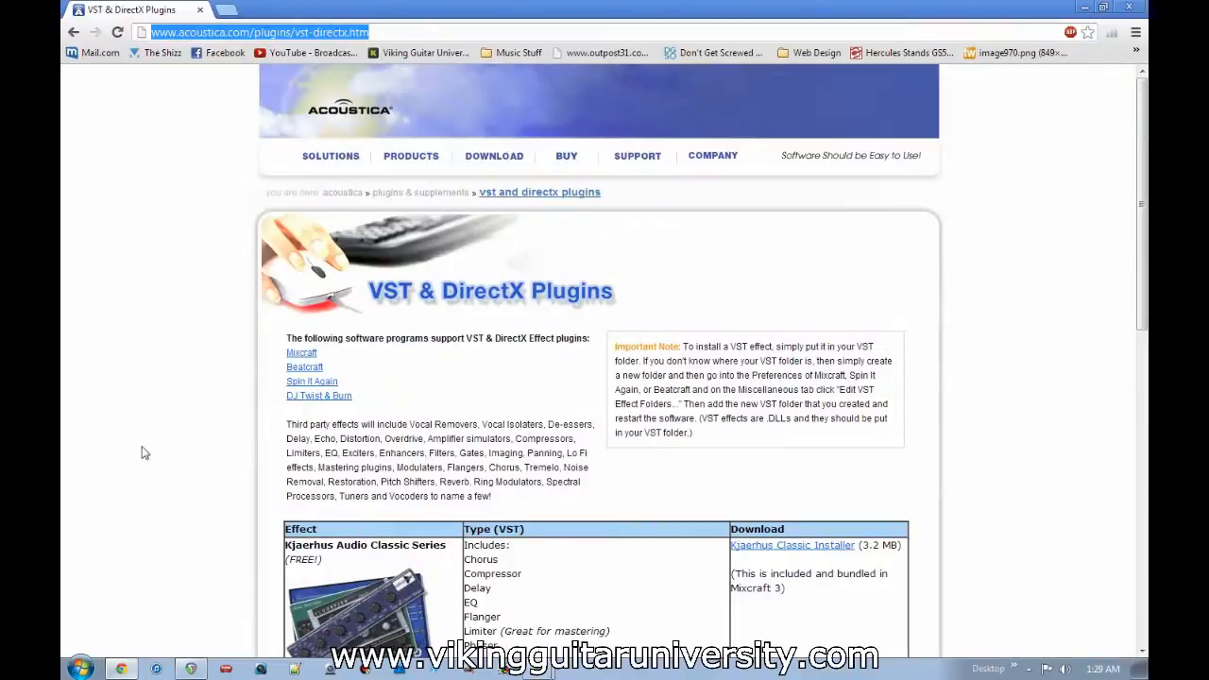
scroll(142, 456, down, 3)
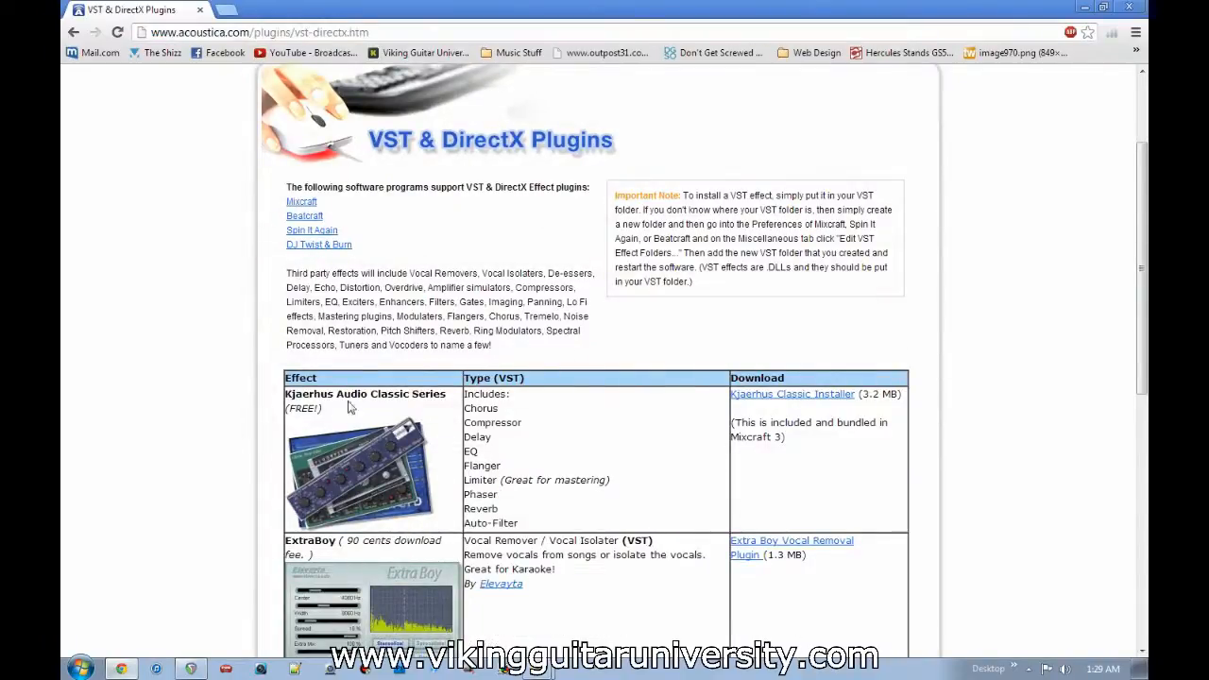
scroll(597, 369, down, 3)
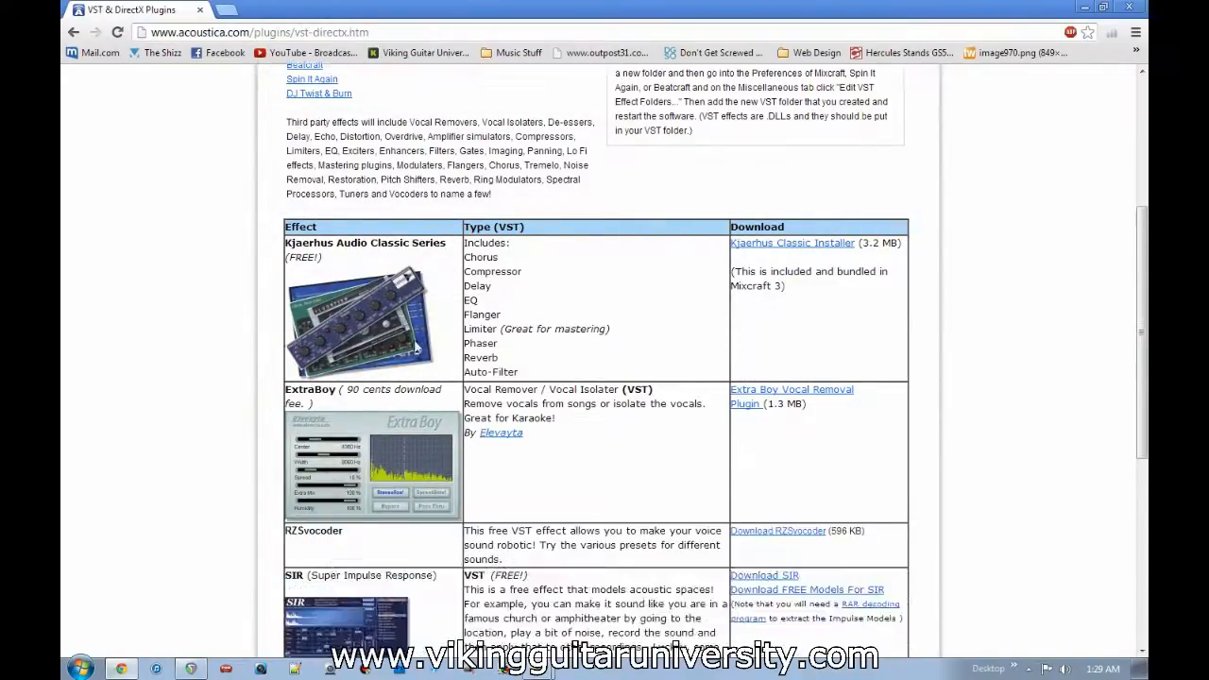
key(ctrl+l)
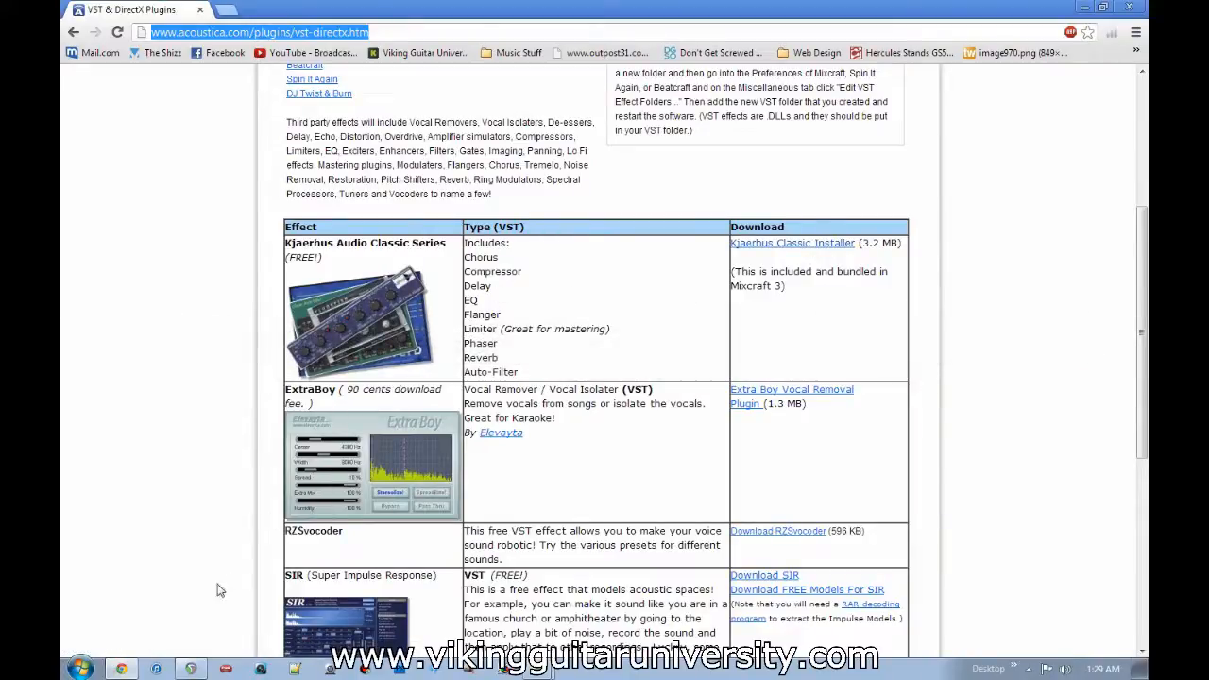
click(1130, 7)
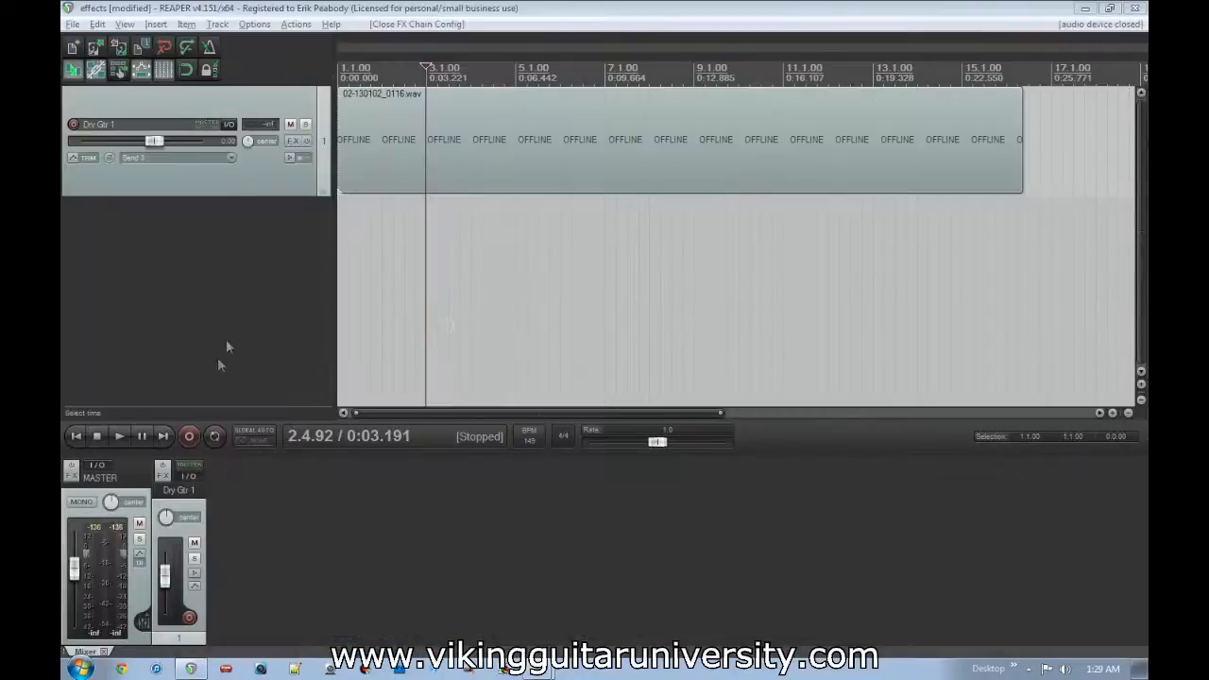
Step: Review the VST plug-in paths and scan settings in REAPER's preferences, and accept them
click(253, 24)
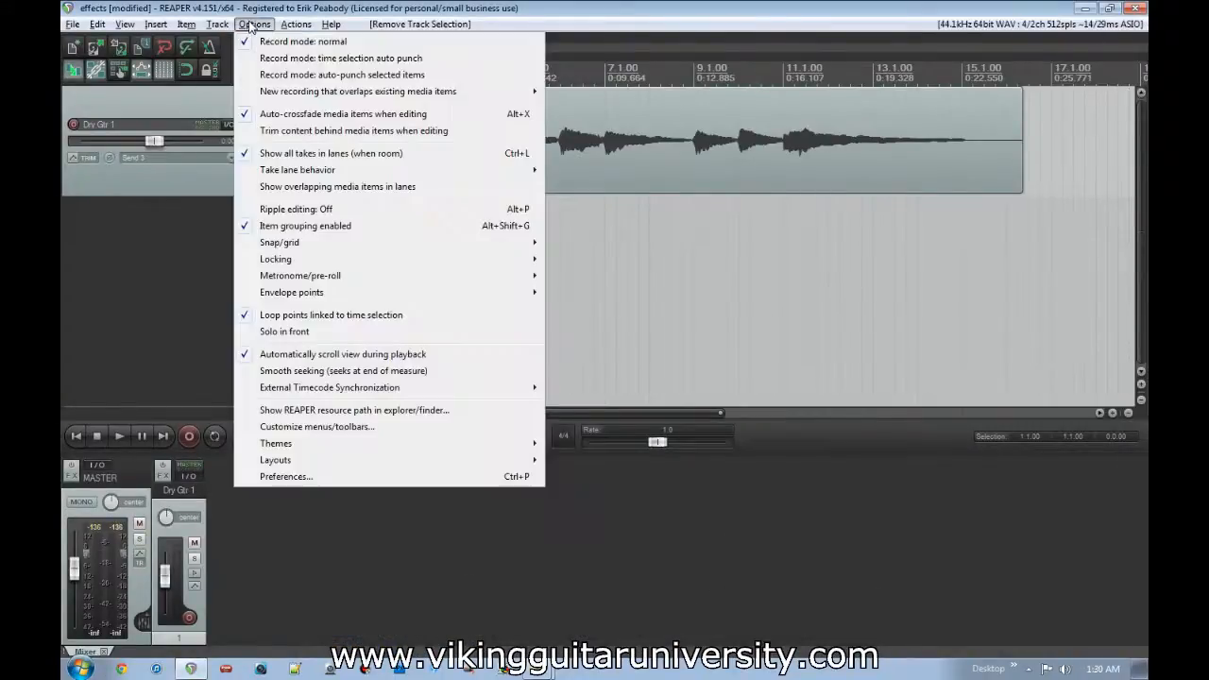
click(346, 476)
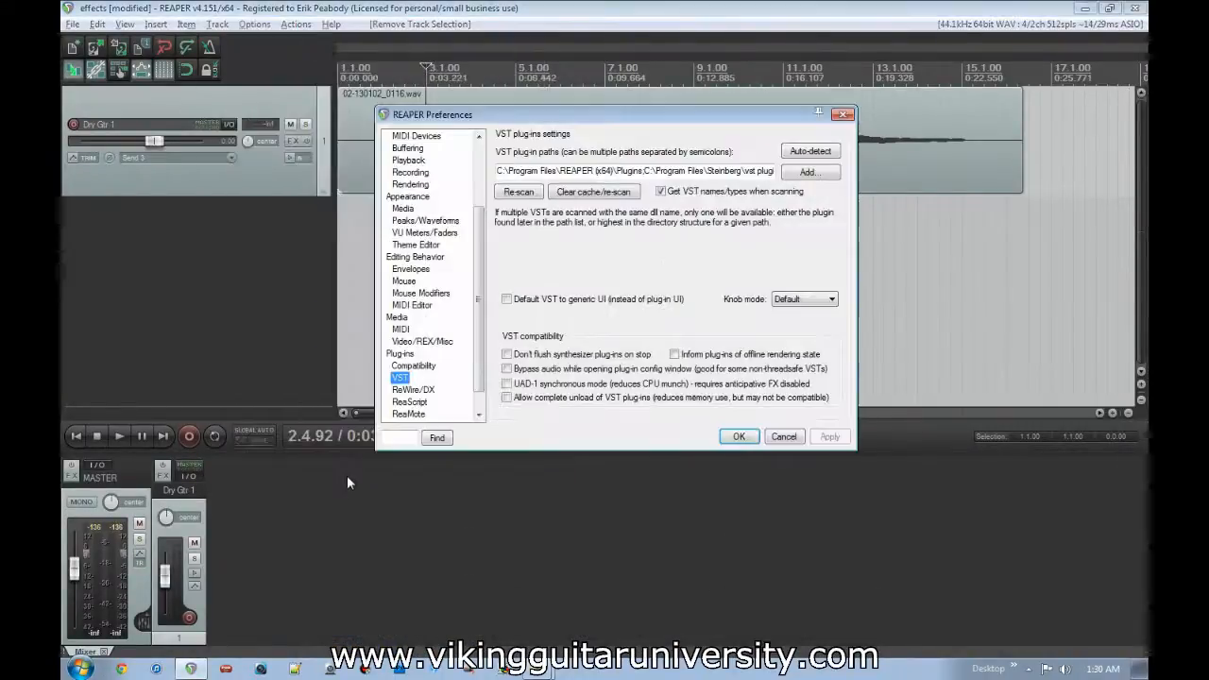
drag(480, 277, 469, 329)
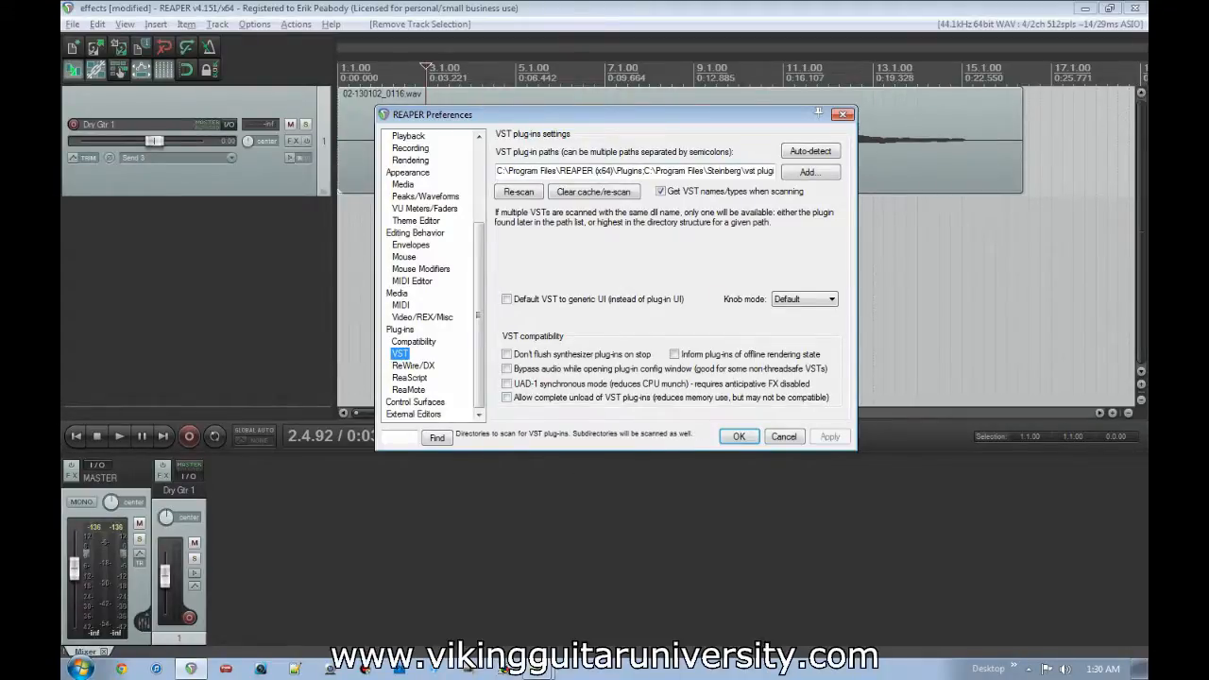
click(739, 436)
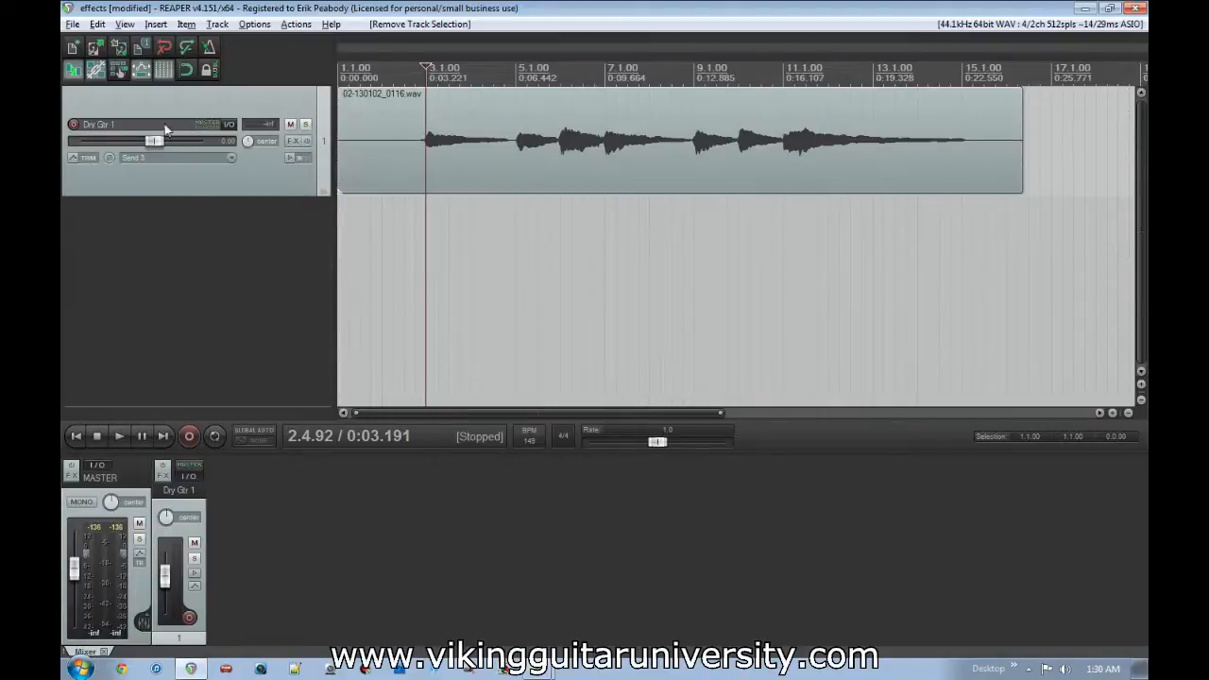
Step: Open the effects chain of the Dry Gtr 1 track and clear the name filter in its plug-in browser
click(294, 146)
drag(417, 75, 889, 51)
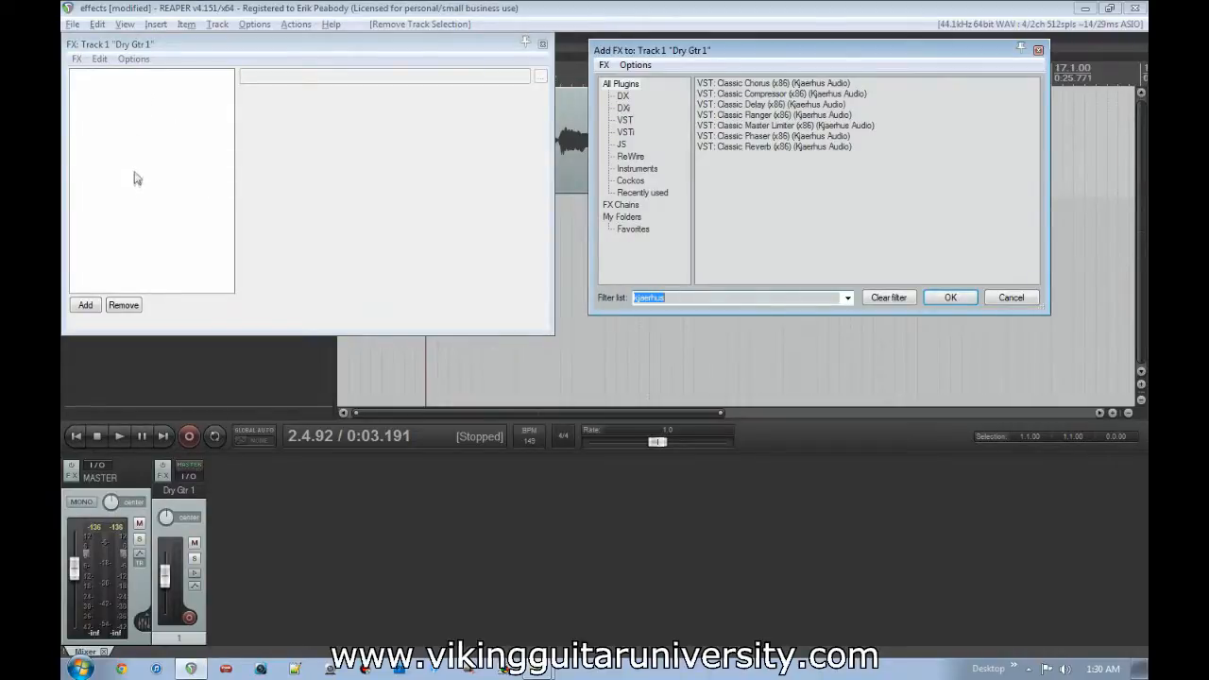
key(BackSpace)
click(92, 196)
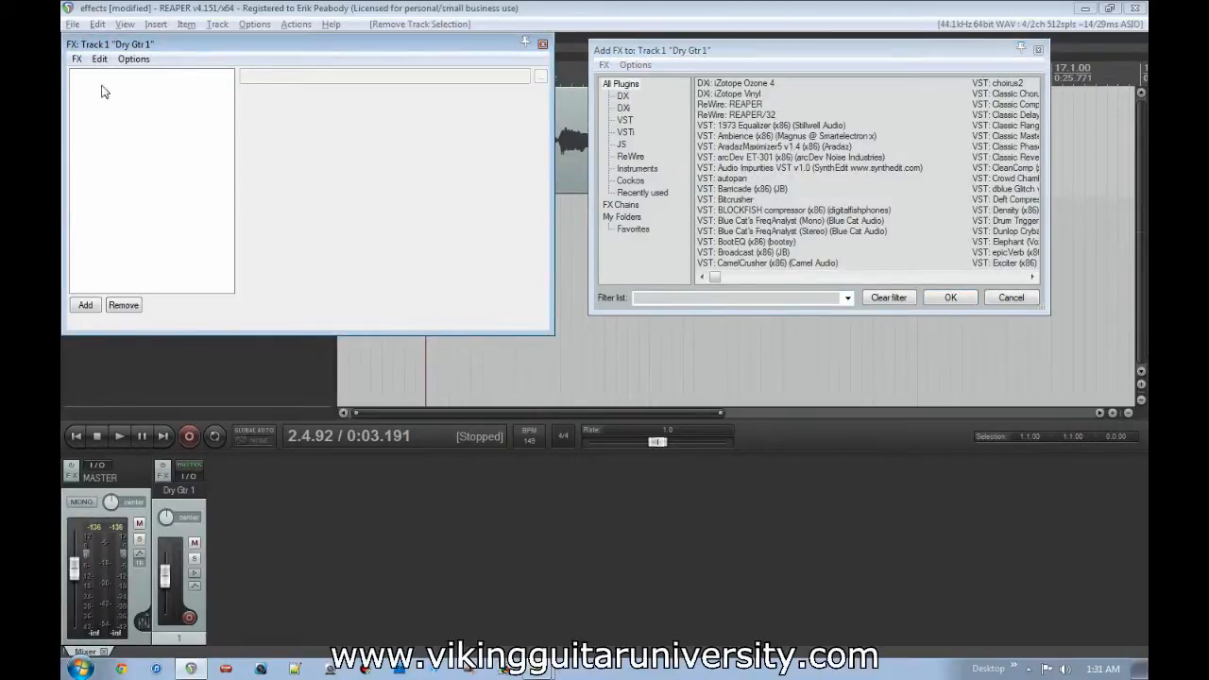
Step: Scan for new plug-ins in the Add FX browser and filter the list by "kjaer"
click(834, 55)
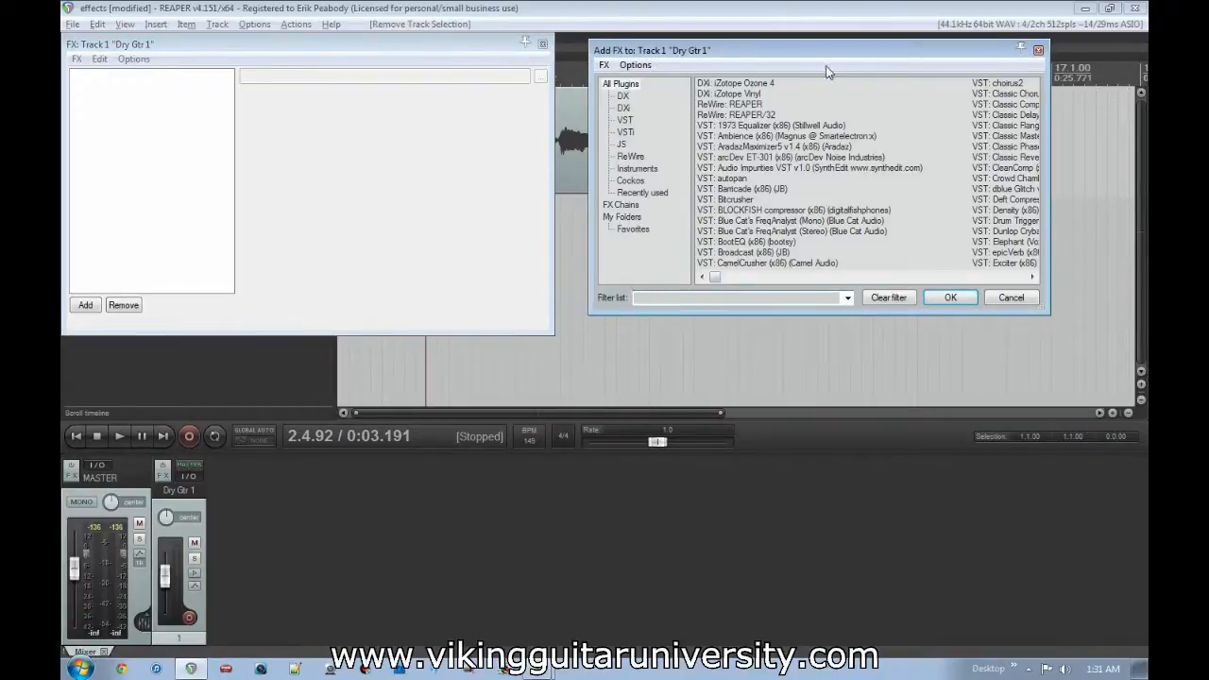
click(841, 276)
drag(844, 280, 711, 280)
click(604, 64)
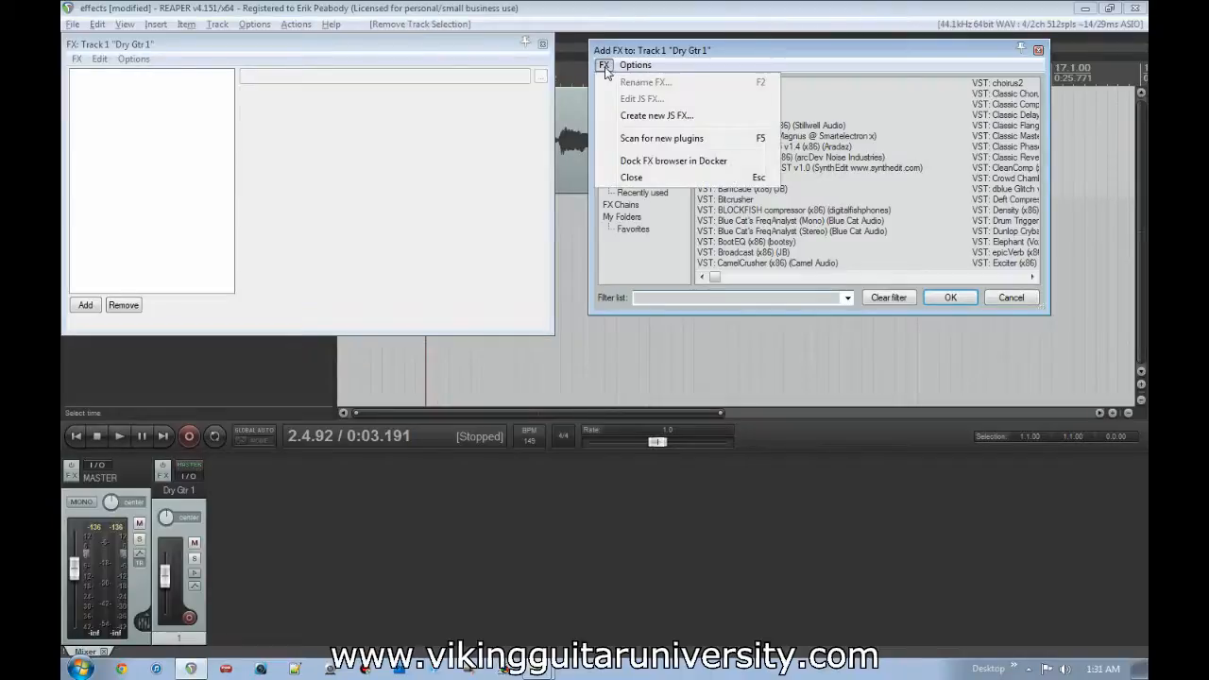
click(654, 142)
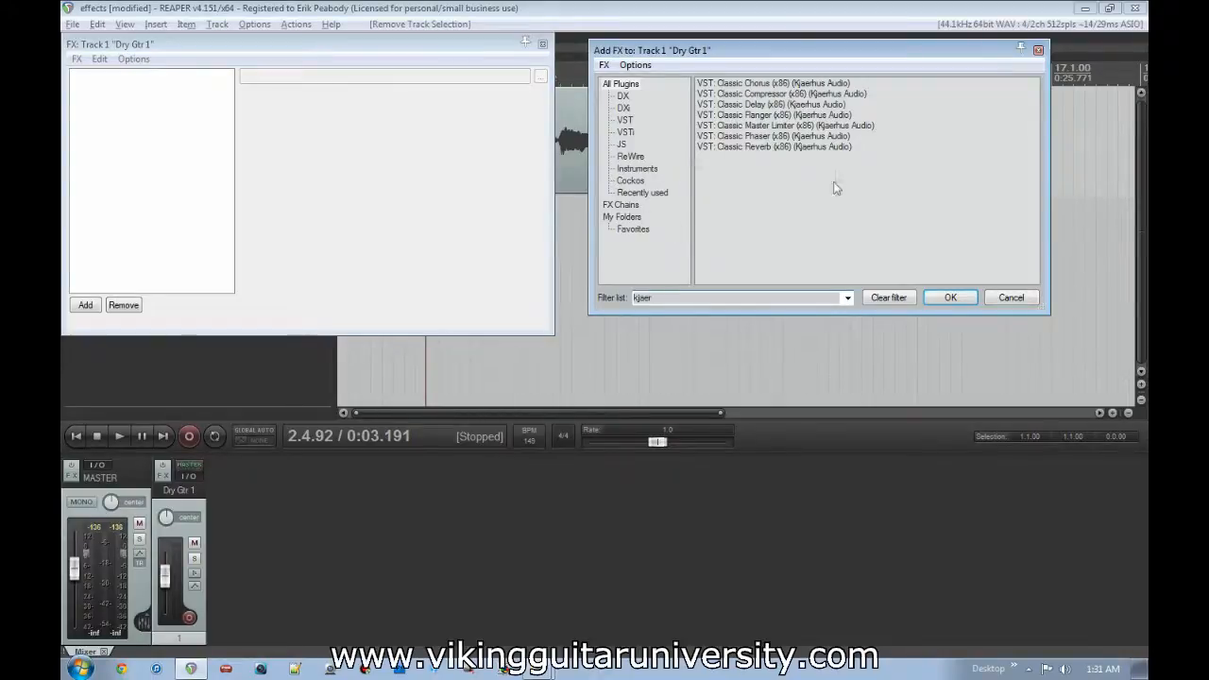
Step: Compare the Favorites folder with the full plug-in list, clearing the name filter
click(627, 218)
click(631, 229)
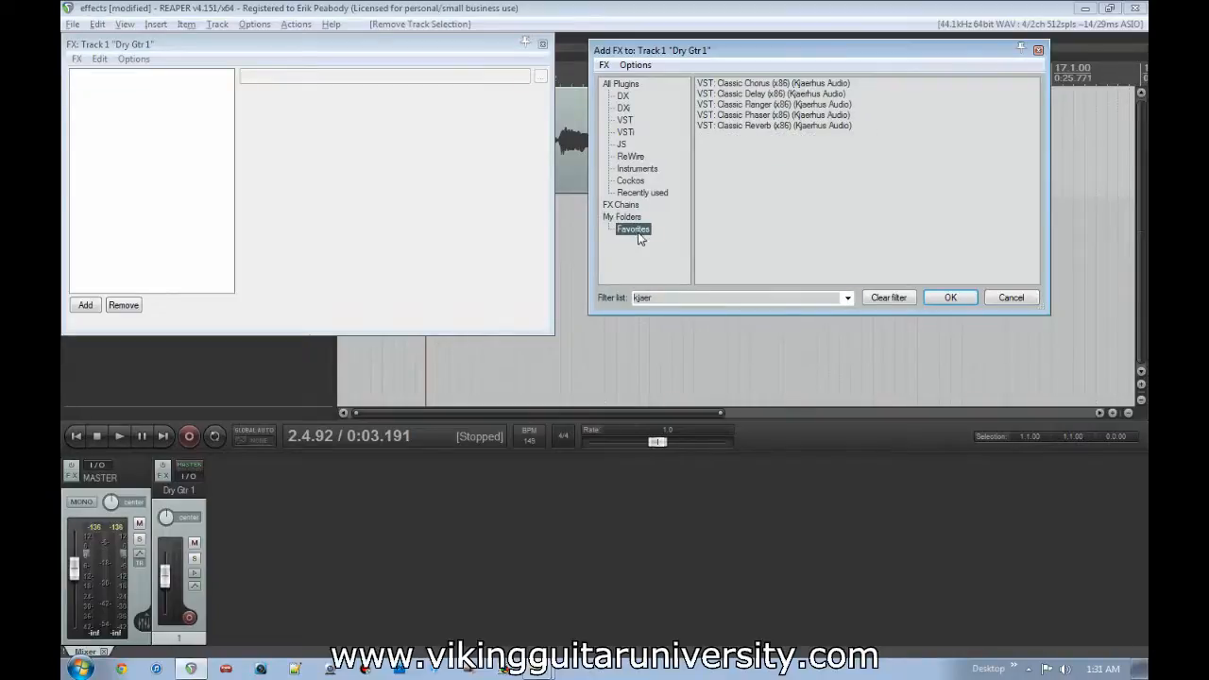
click(709, 298)
key(BackSpace)
click(624, 84)
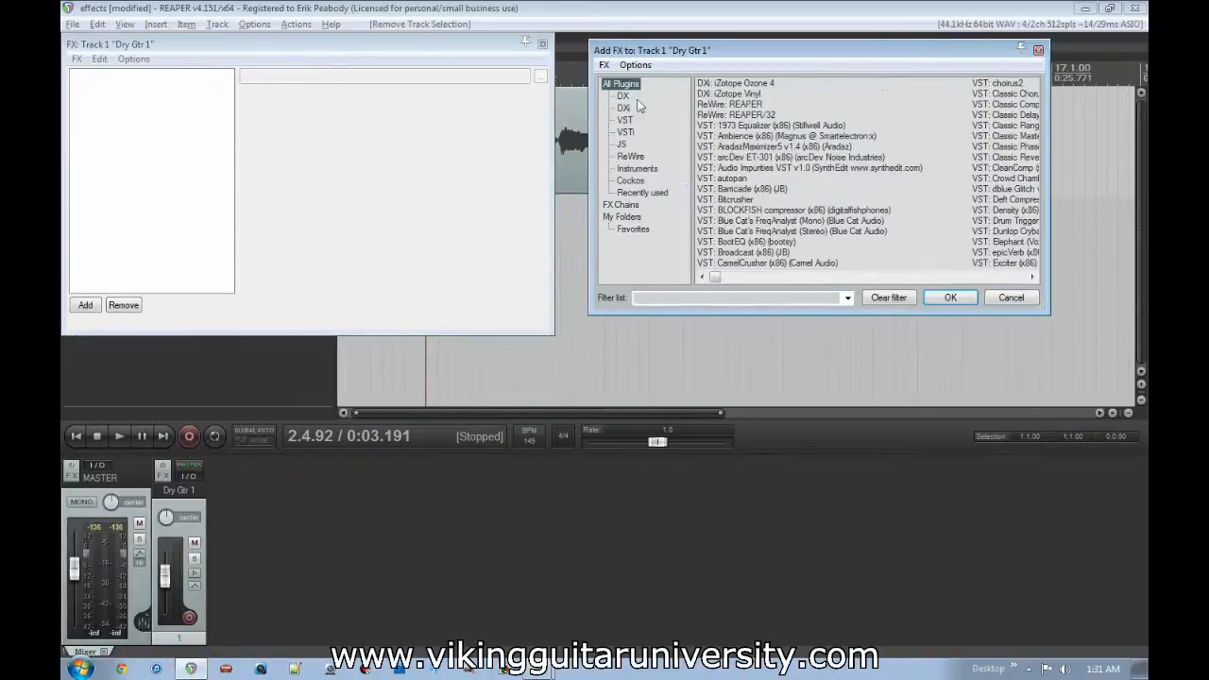
click(724, 277)
drag(763, 286, 640, 272)
click(633, 230)
drag(730, 281, 756, 281)
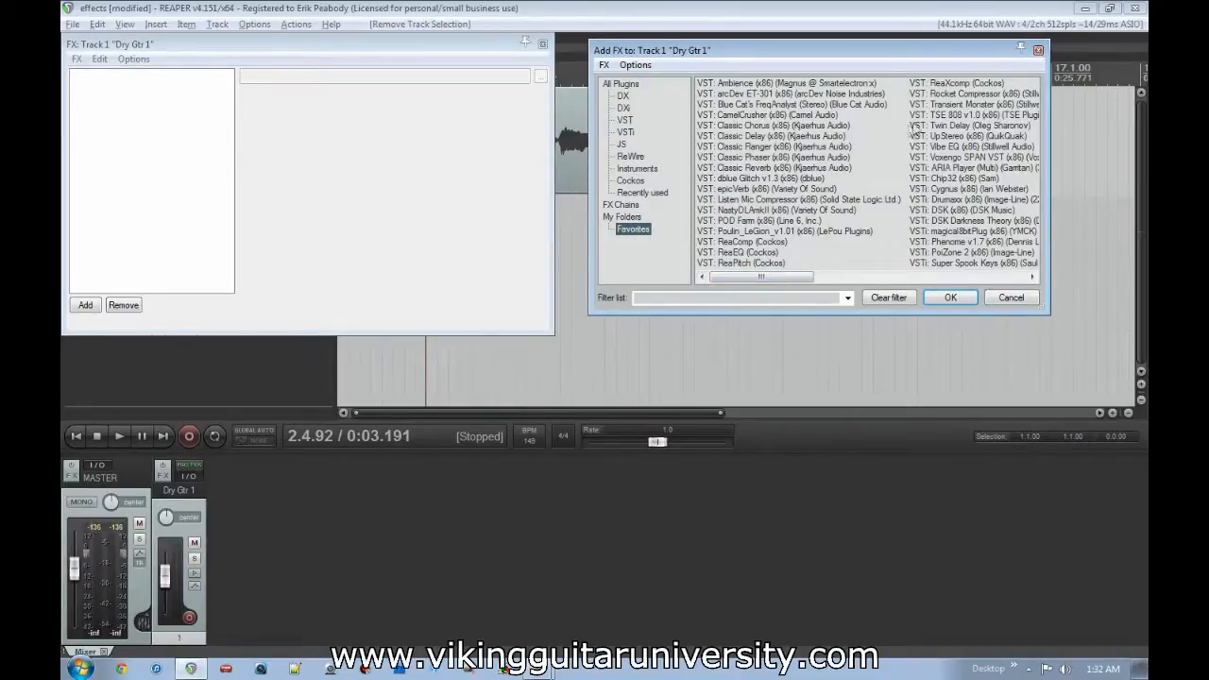
Step: Filter all plug-ins by "kjaerhus" and add Classic Reverb (x86) to the Dry Gtr 1 track
click(621, 85)
click(675, 296)
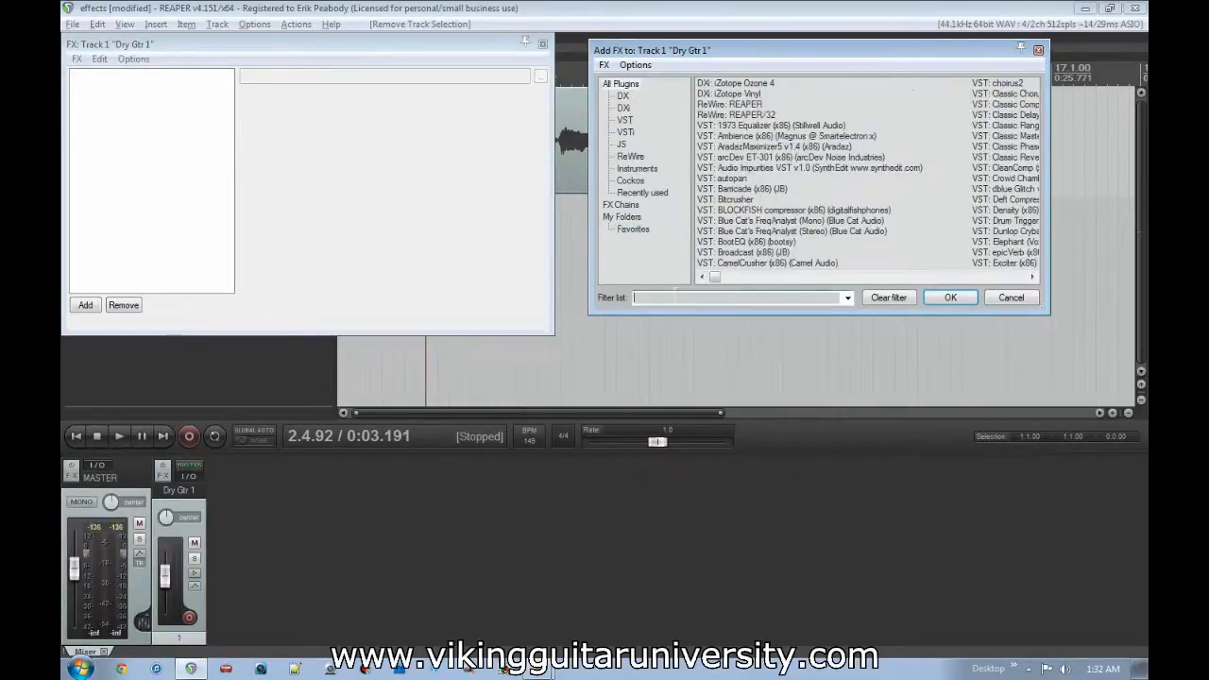
text(kjaerhus)
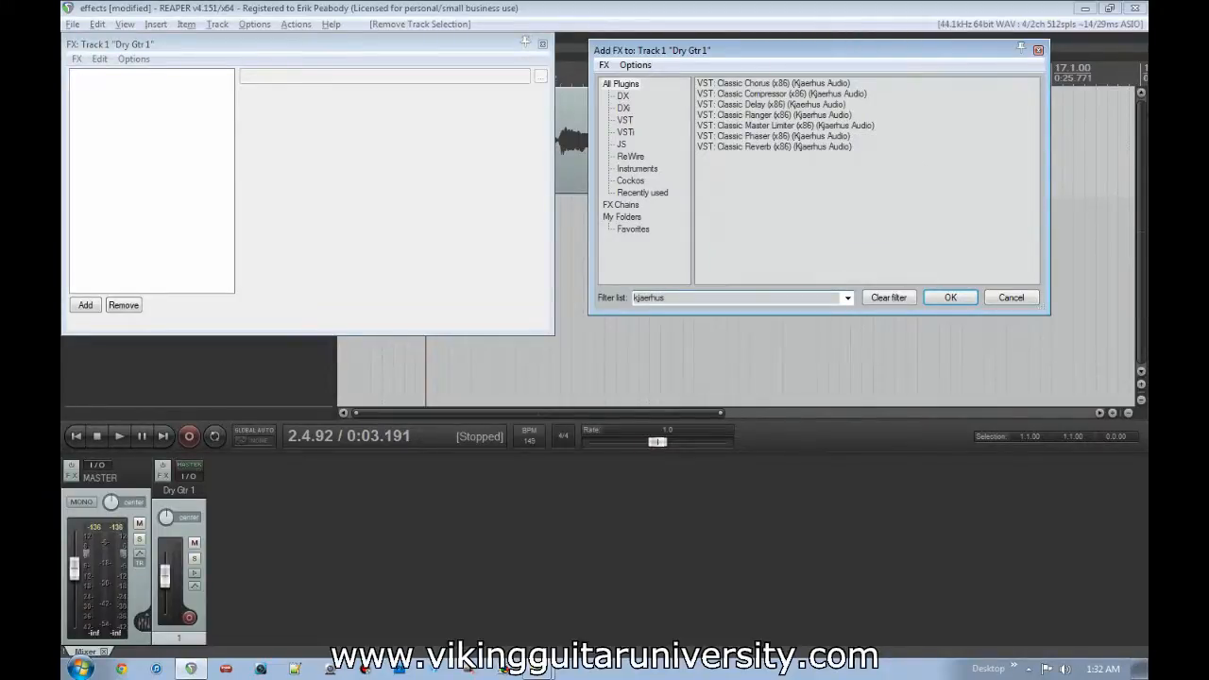
click(737, 148)
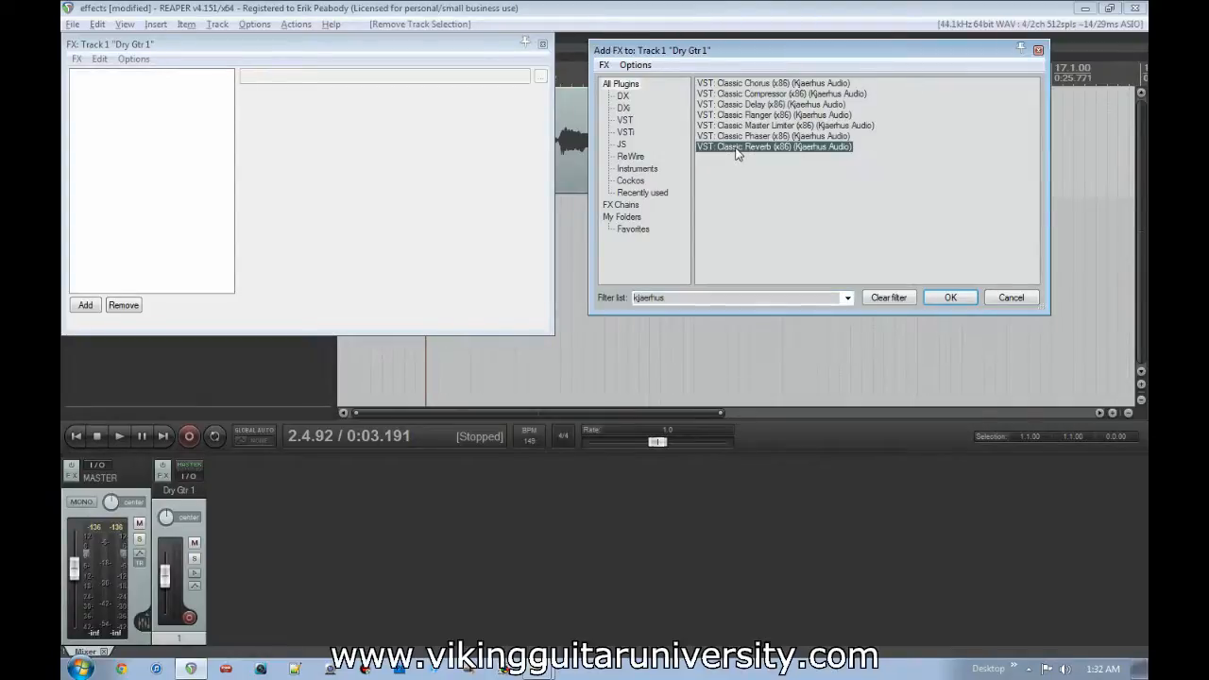
click(952, 298)
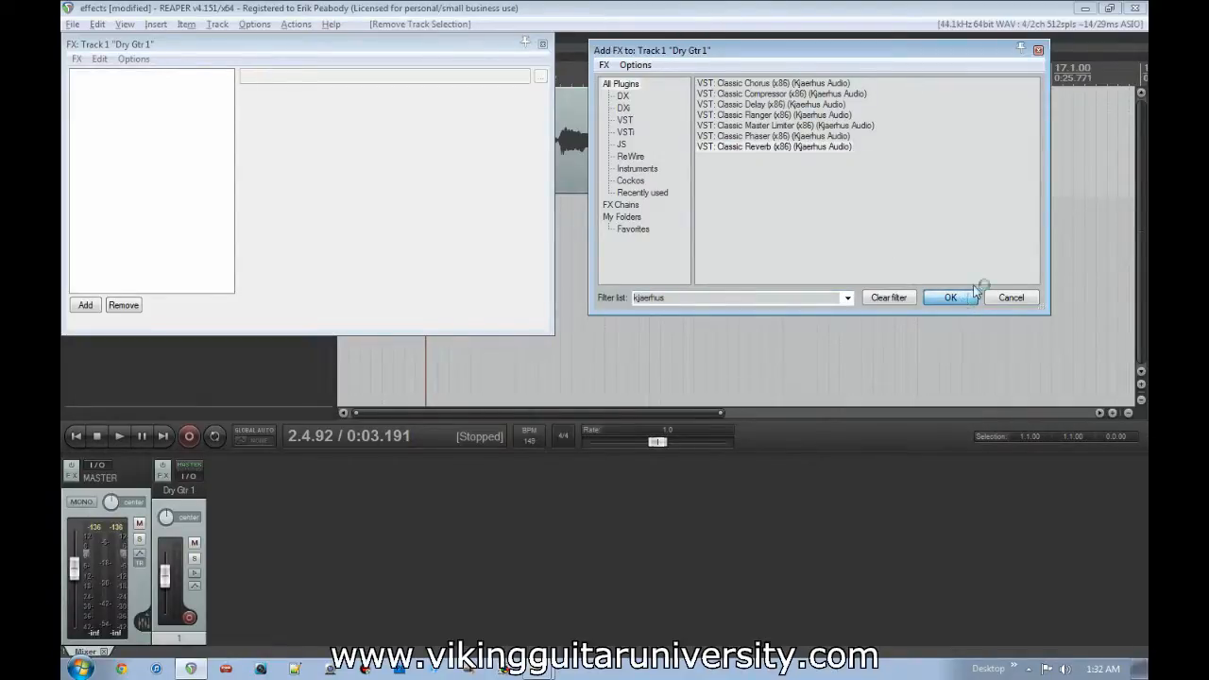
Step: Reposition the Classic Reverb window so that it leaves the effects chain's preset controls uncovered
drag(540, 38, 860, 252)
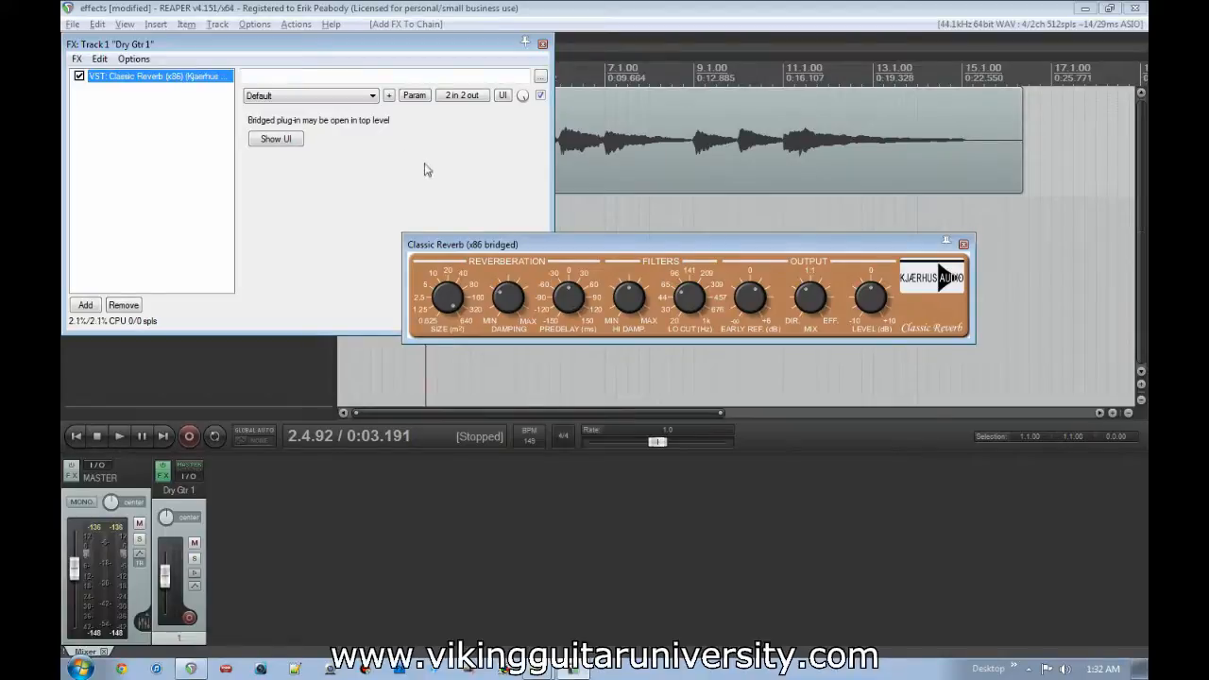
drag(597, 245, 571, 179)
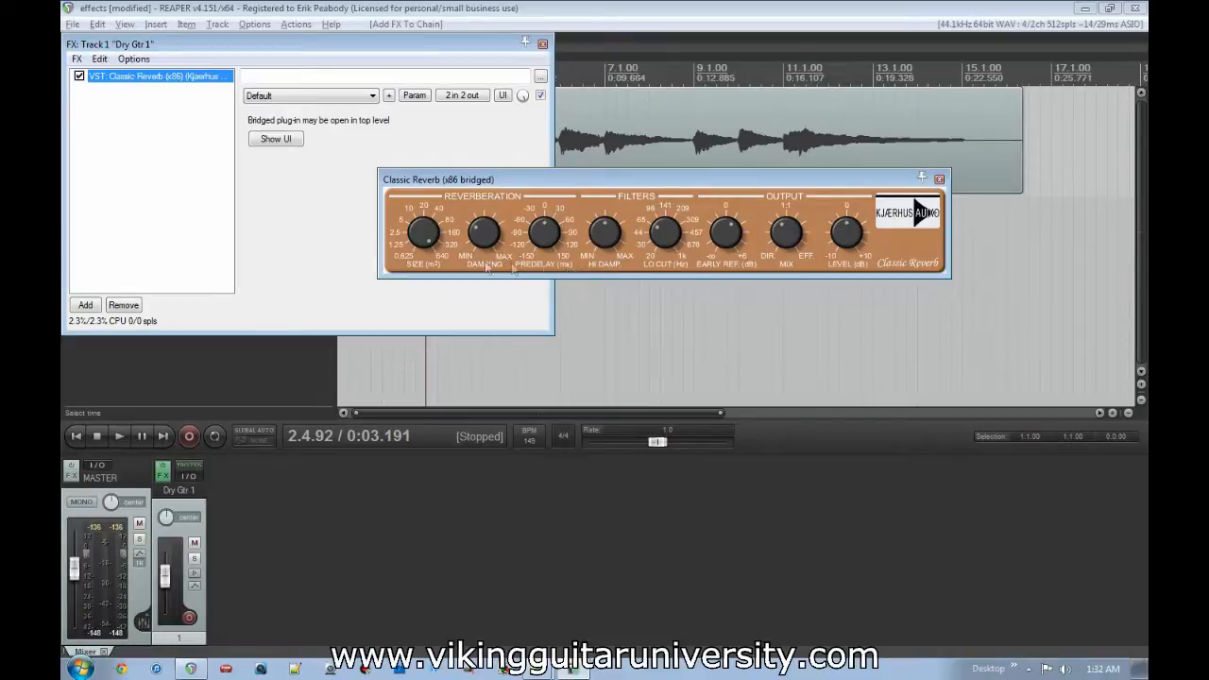
drag(516, 184, 696, 248)
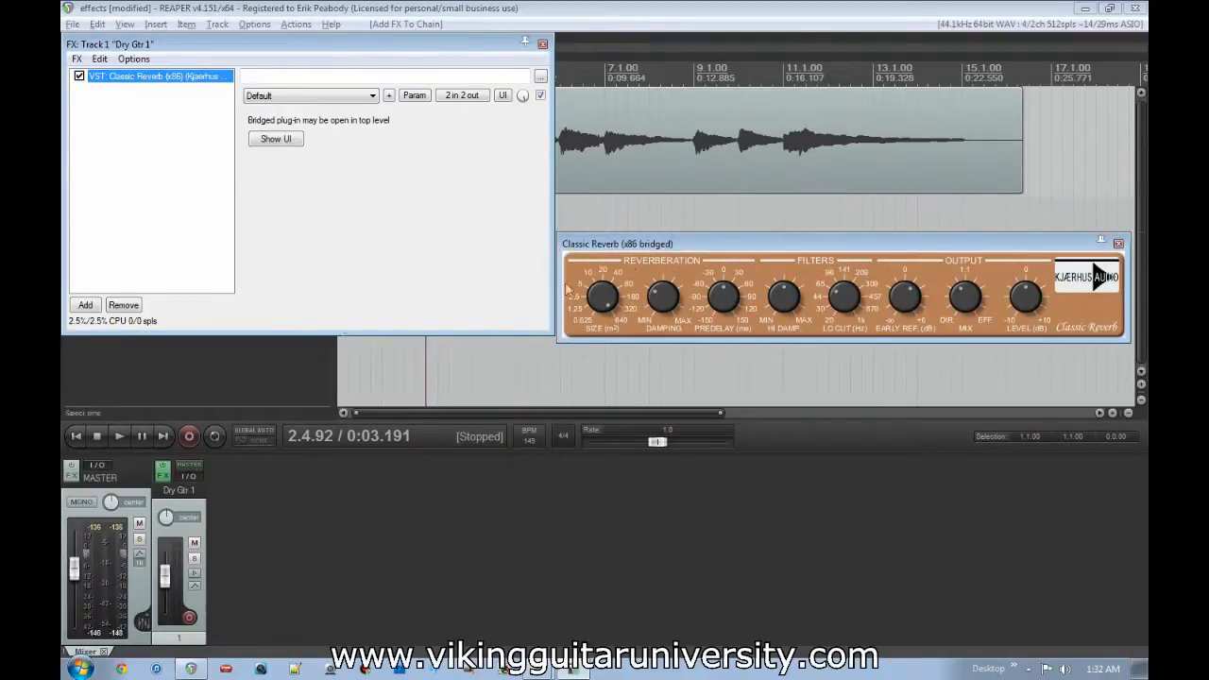
drag(762, 251, 524, 178)
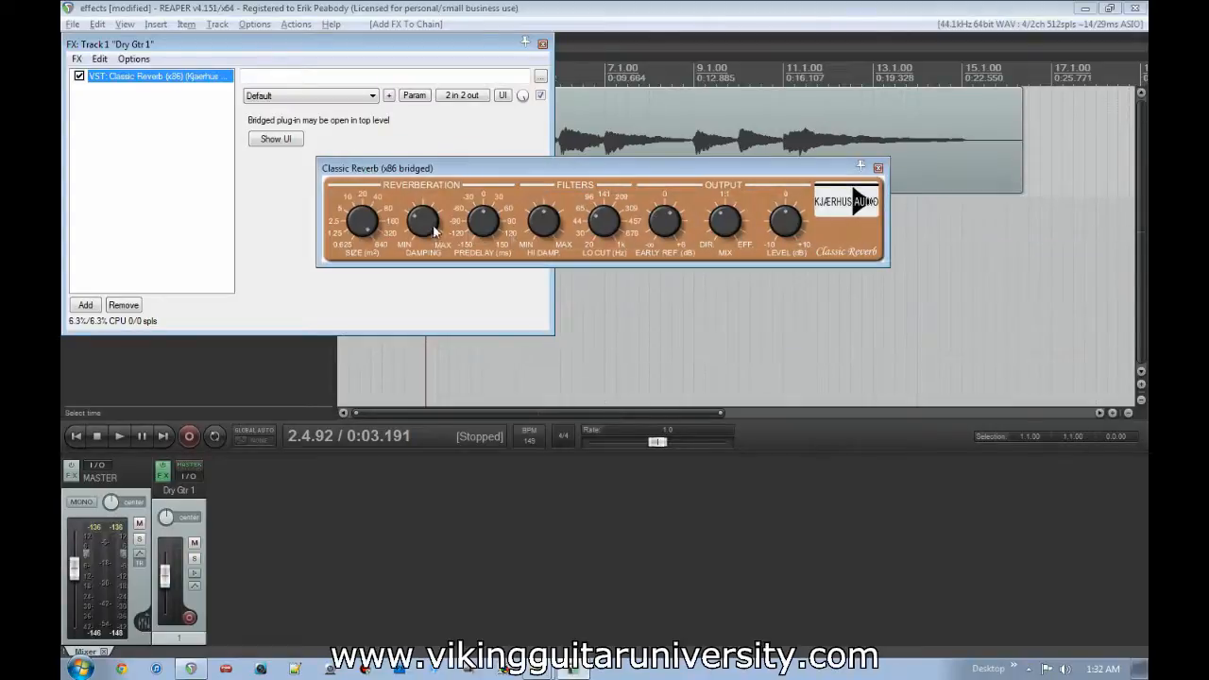
drag(764, 168, 810, 259)
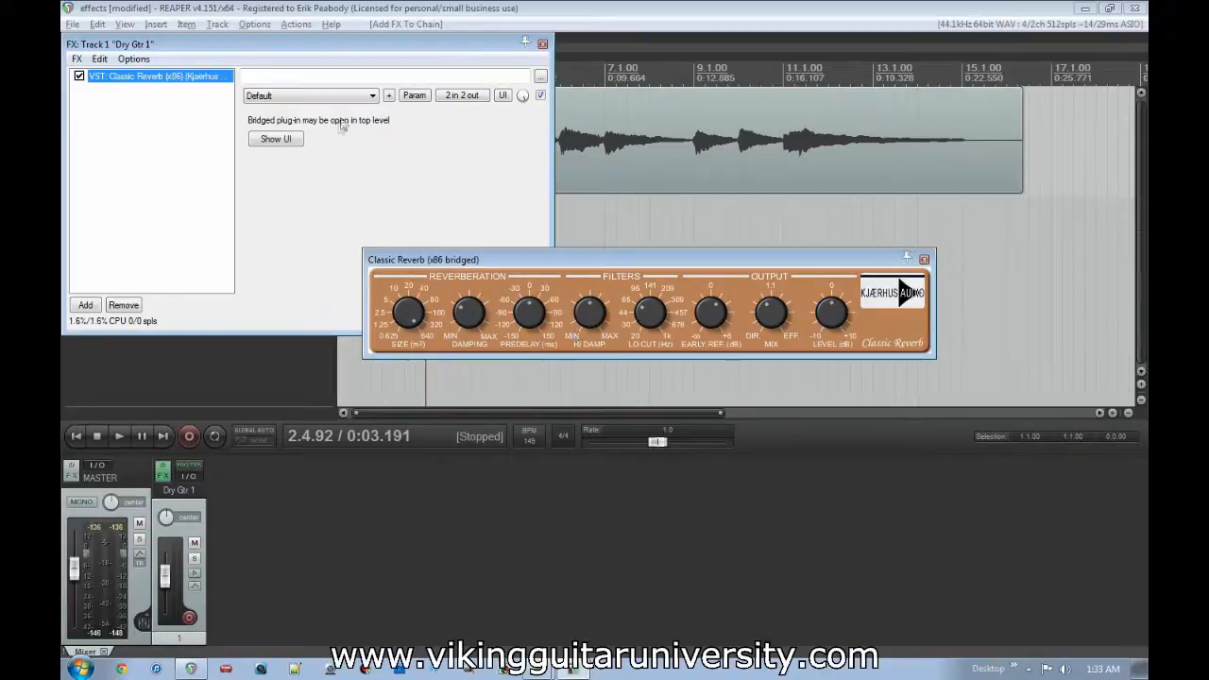
Step: Look through the Classic Reverb presets, keep Default, and bring the reverb's own window back to the front
click(373, 98)
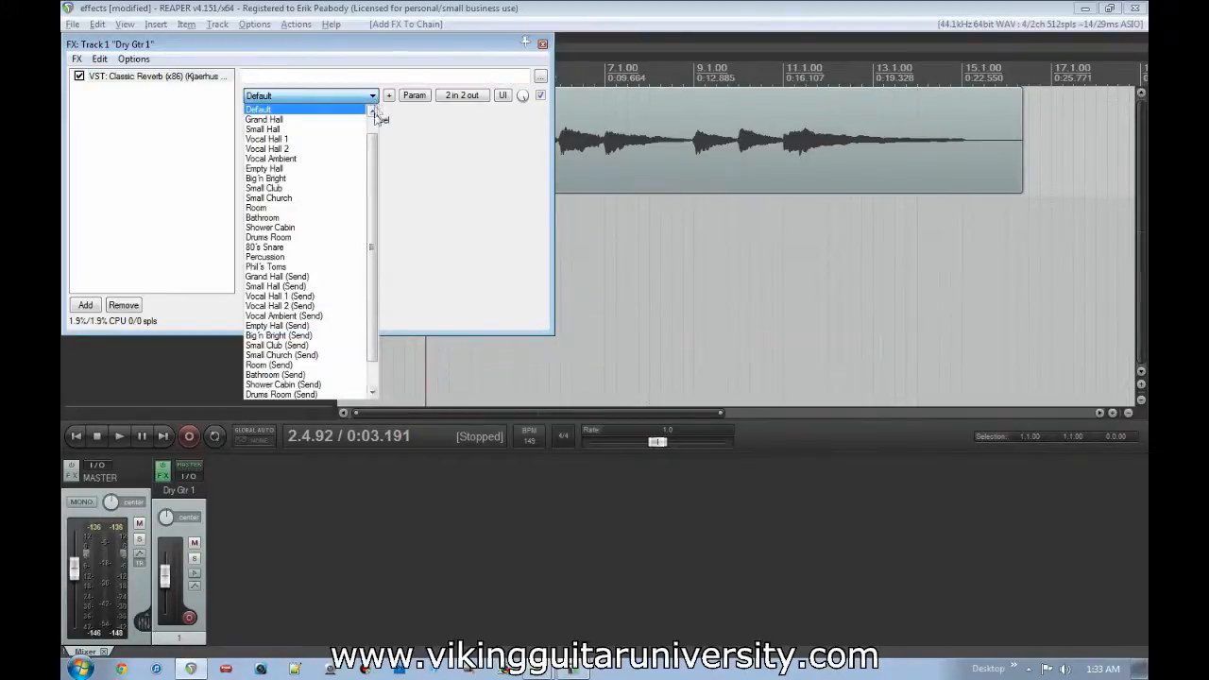
scroll(373, 151, up, 1)
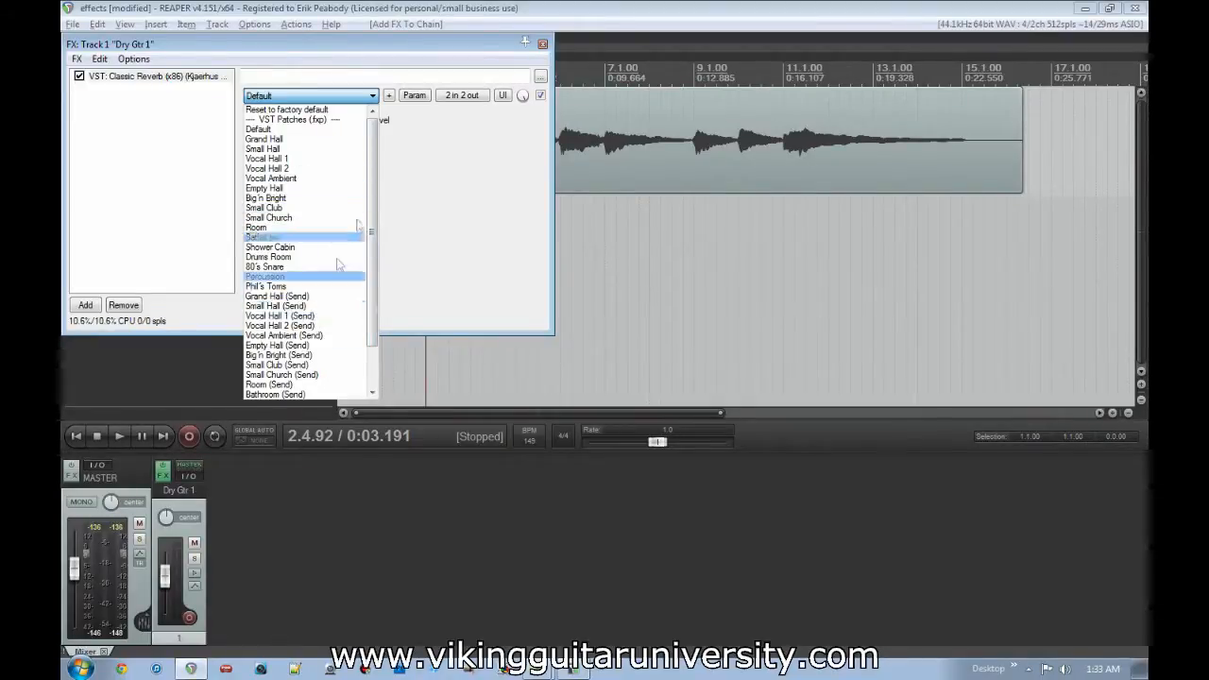
drag(374, 166, 483, 203)
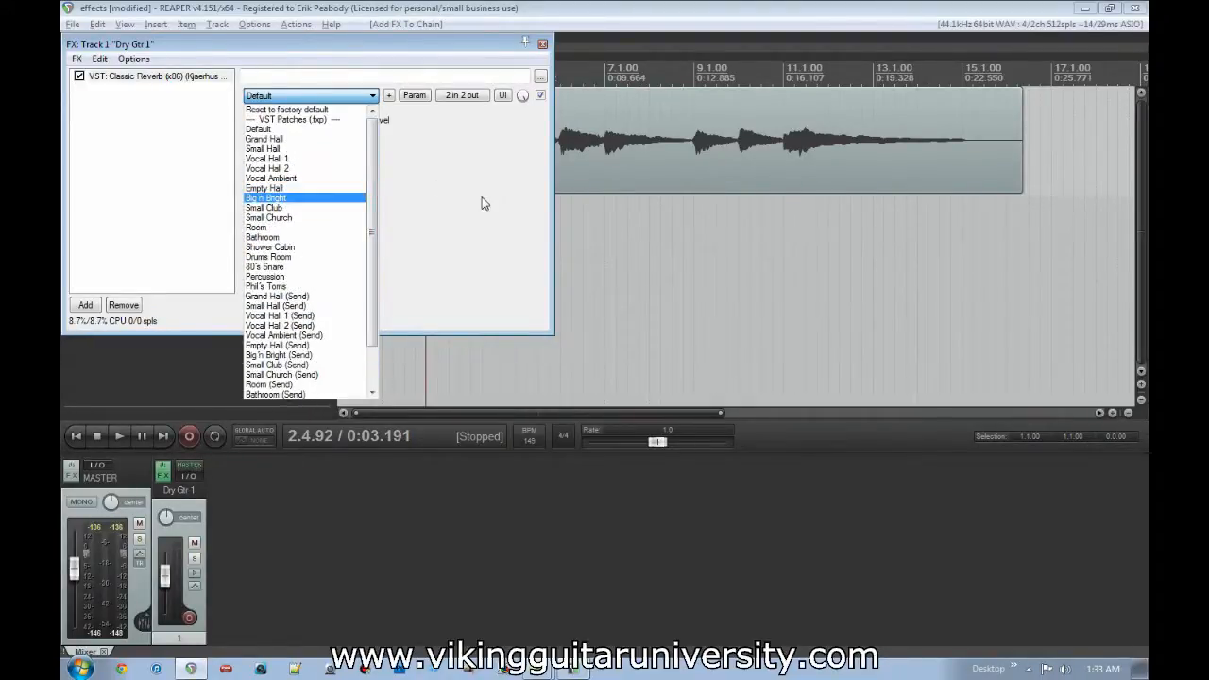
click(483, 203)
click(574, 670)
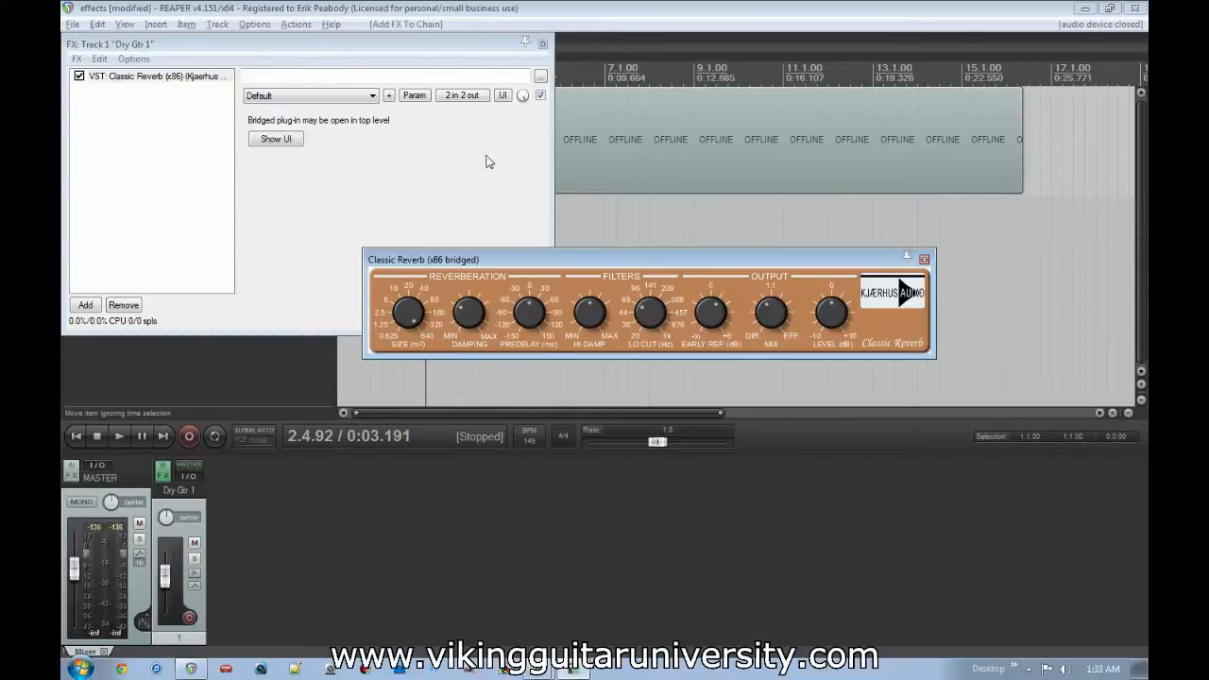
Step: Try the reverb's wet/dry knob and its bypass checkbox in the effects chain, and show the reverb window again
click(525, 98)
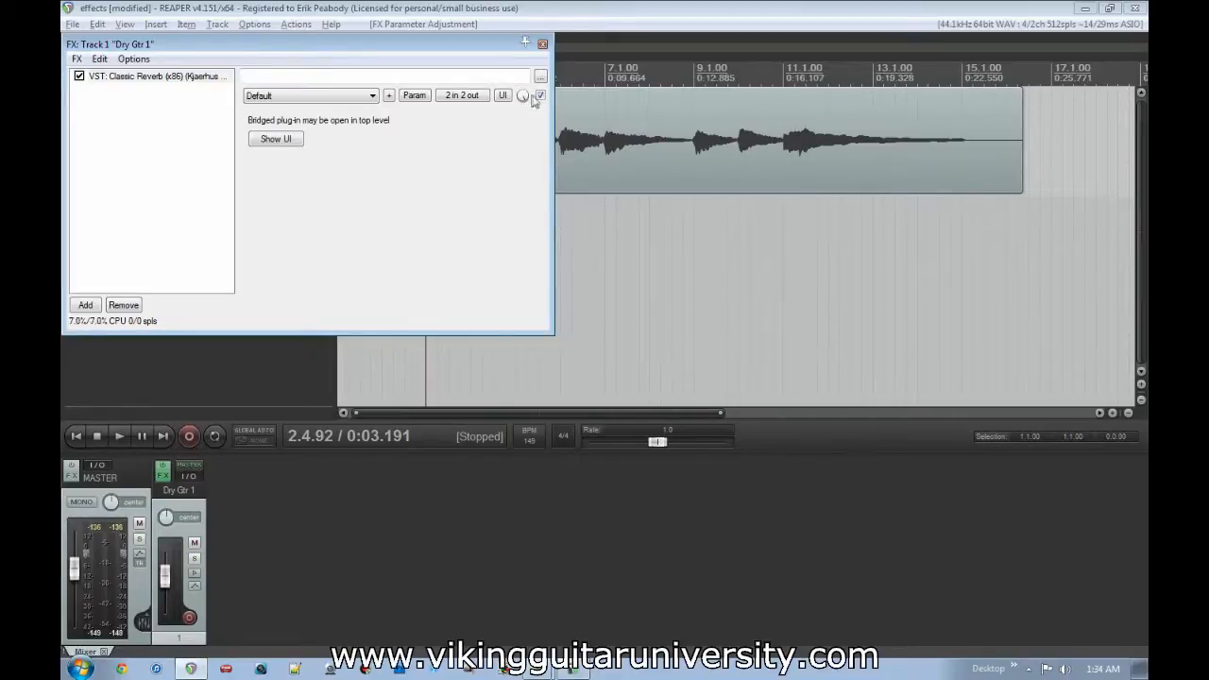
click(540, 97)
click(570, 669)
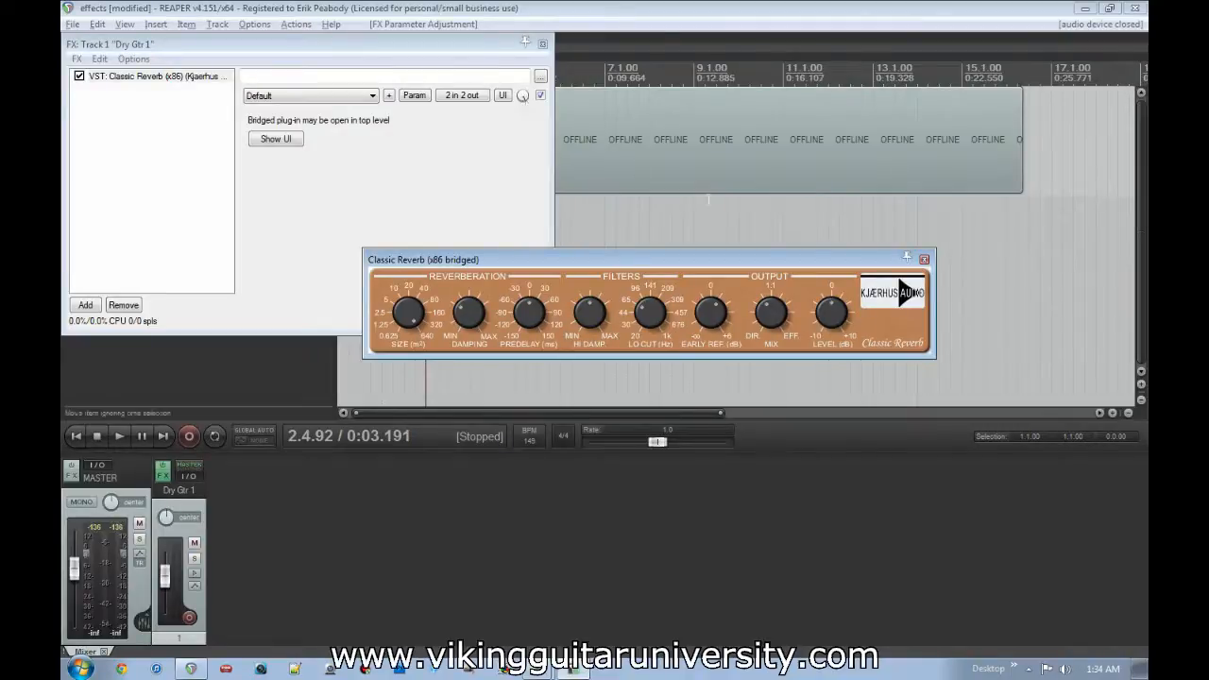
Step: Close the reverb's own window, turn off Classic Reverb in the chain, and bypass the effects of the Dry Gtr 1 track
click(924, 260)
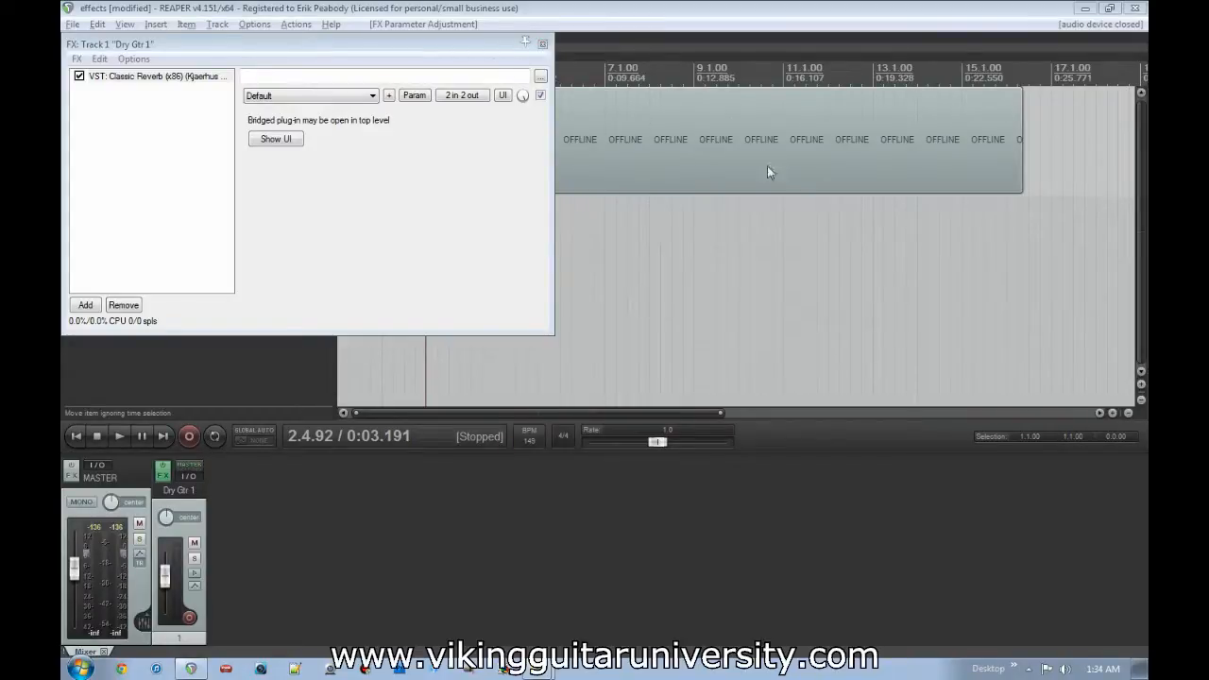
click(80, 79)
drag(287, 48, 508, 196)
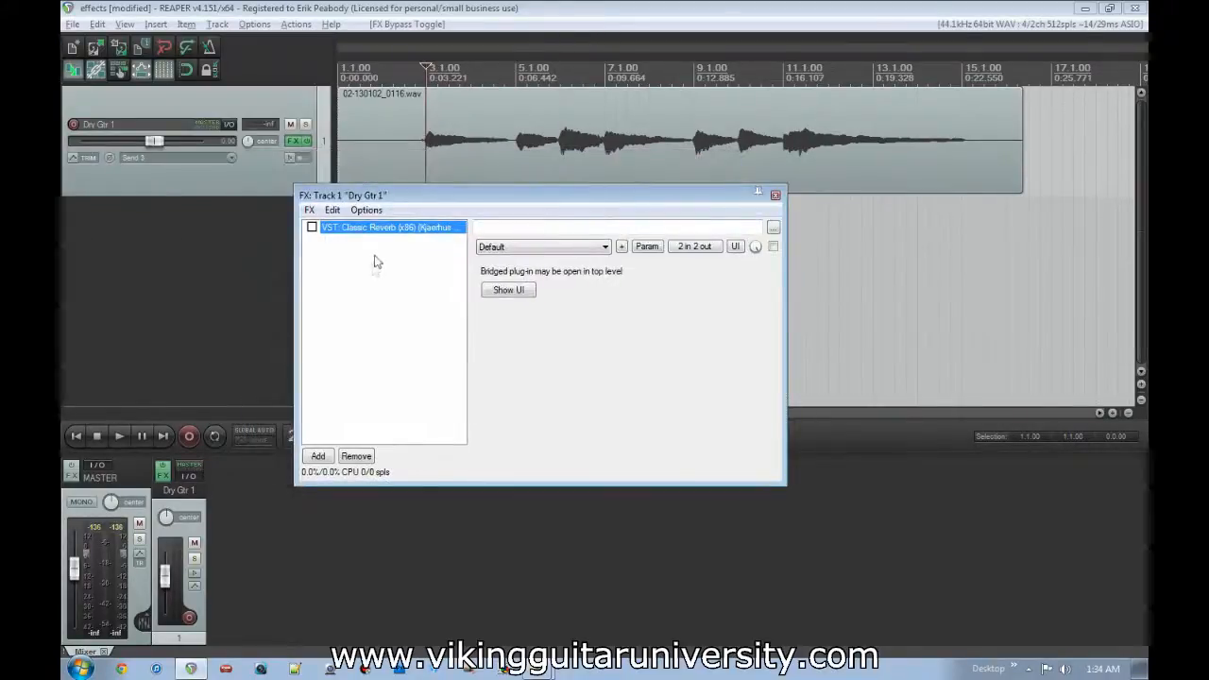
click(318, 180)
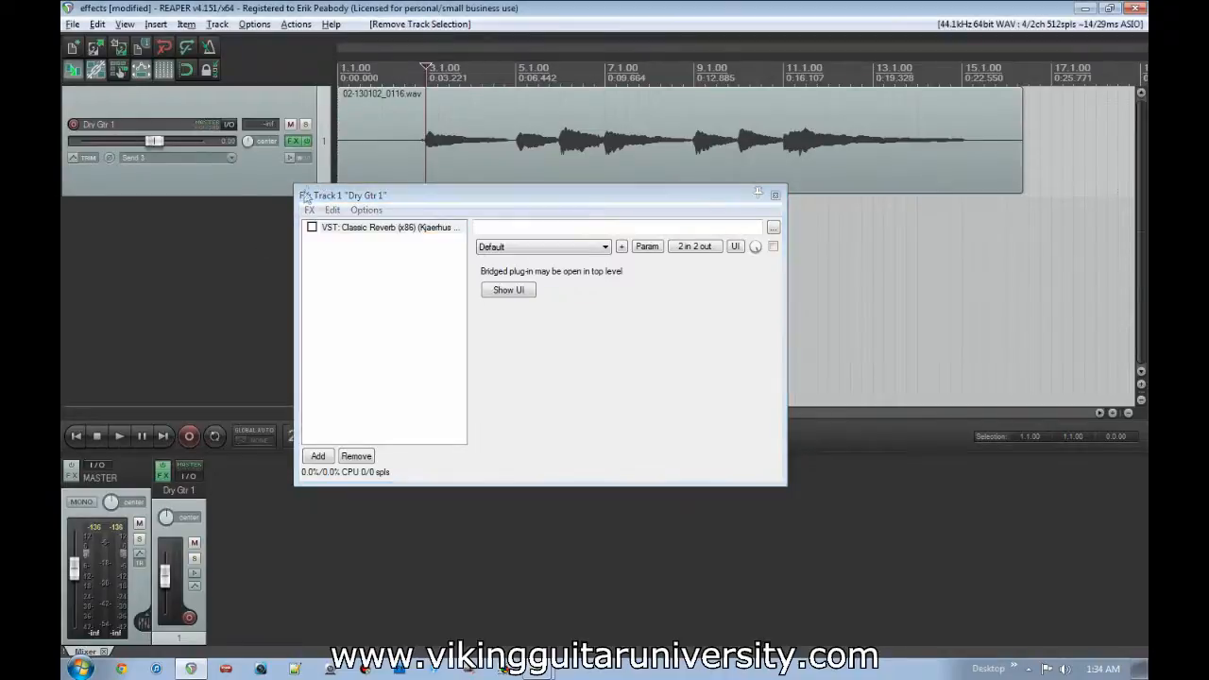
click(307, 142)
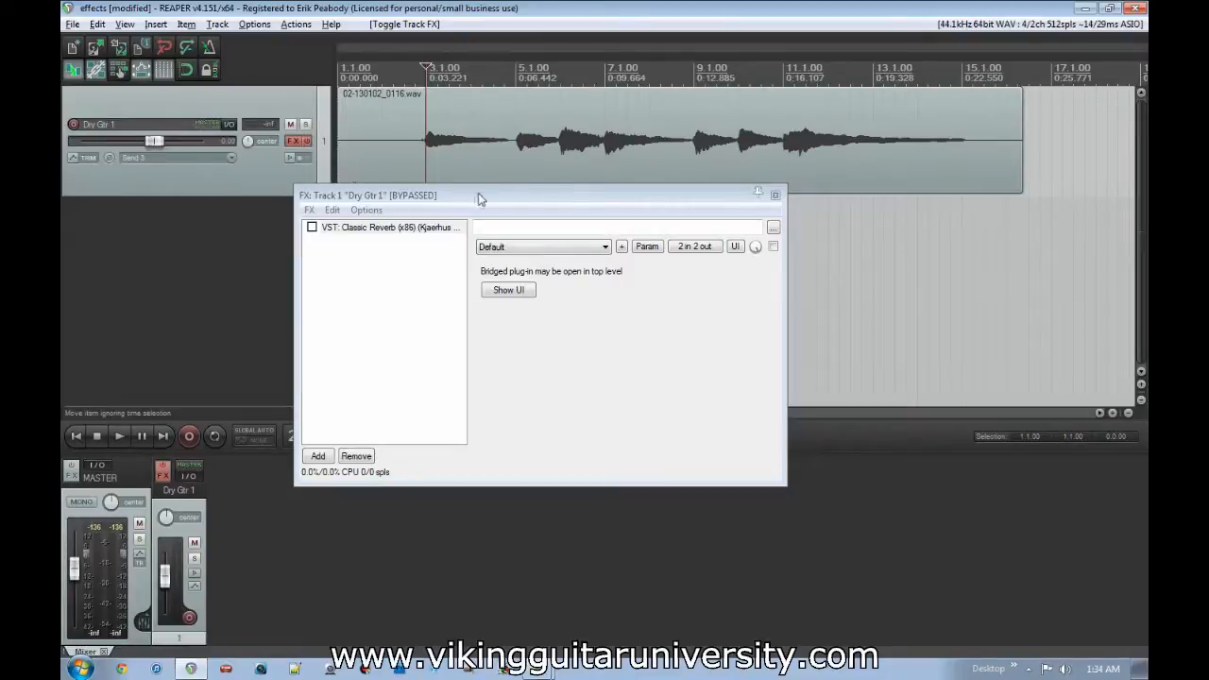
Step: Clear the effects chain window off the waveform and play the dry guitar from just before its first note
drag(625, 198, 651, 287)
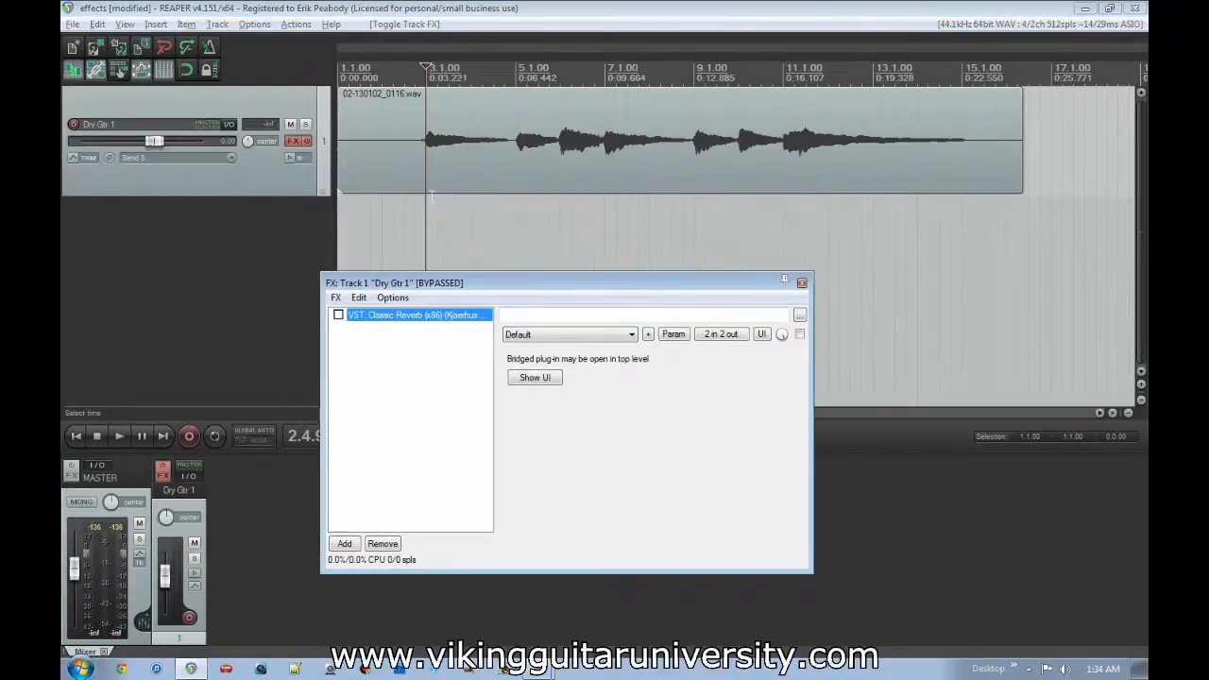
click(426, 215)
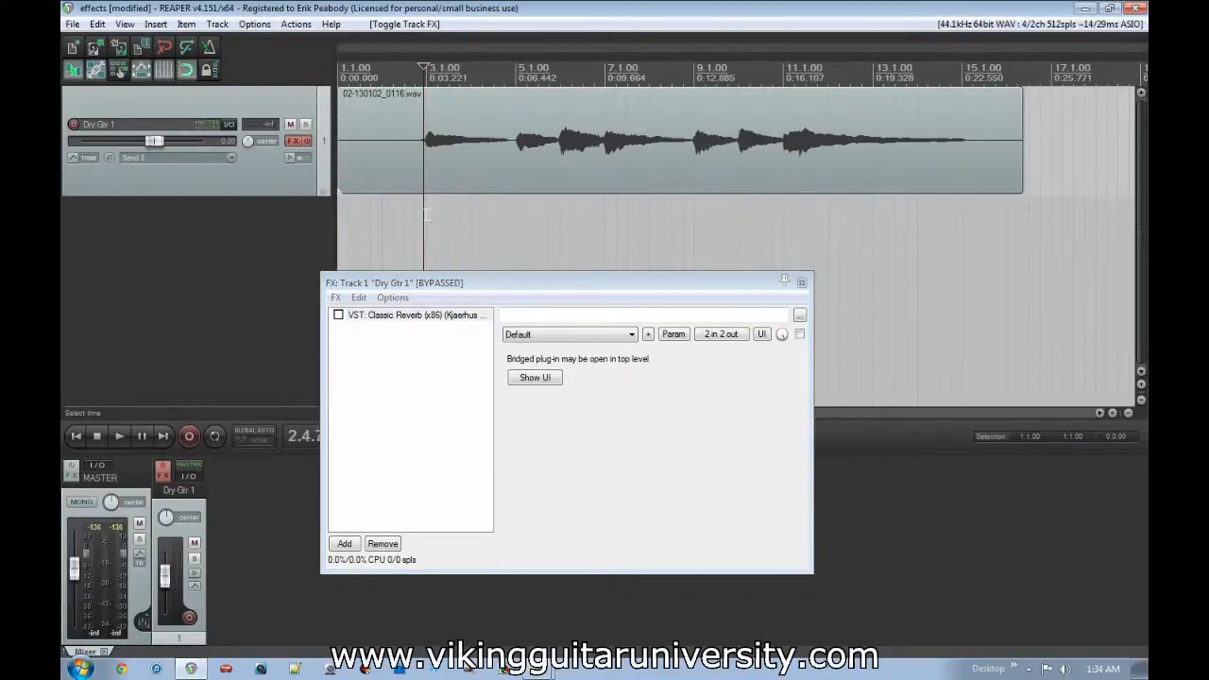
key(space)
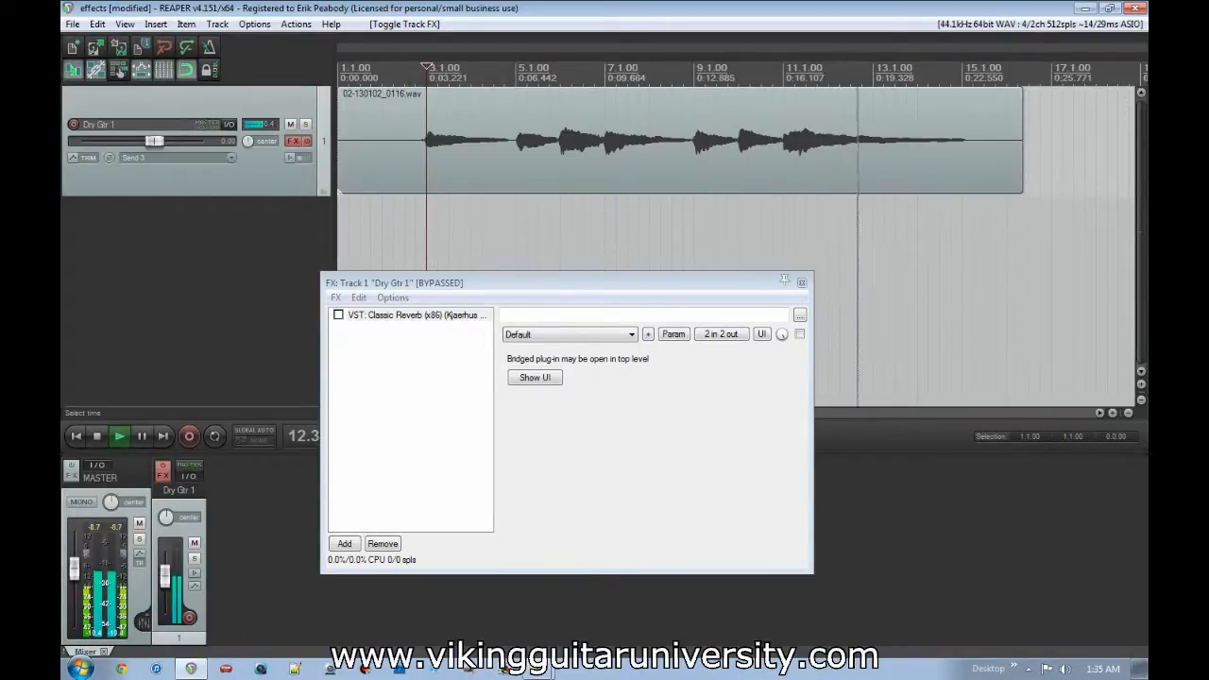
key(space)
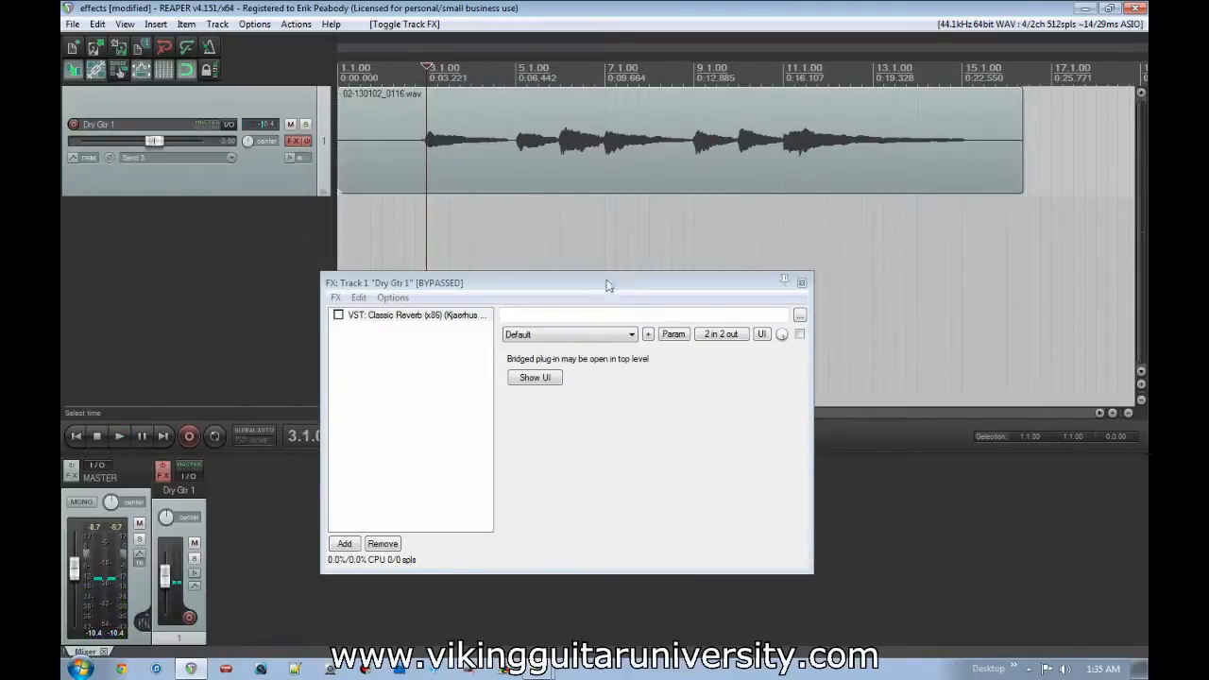
Step: Turn Classic Reverb back on and re-enable the effects of the Dry Gtr 1 track
drag(523, 289, 522, 266)
click(348, 302)
click(337, 295)
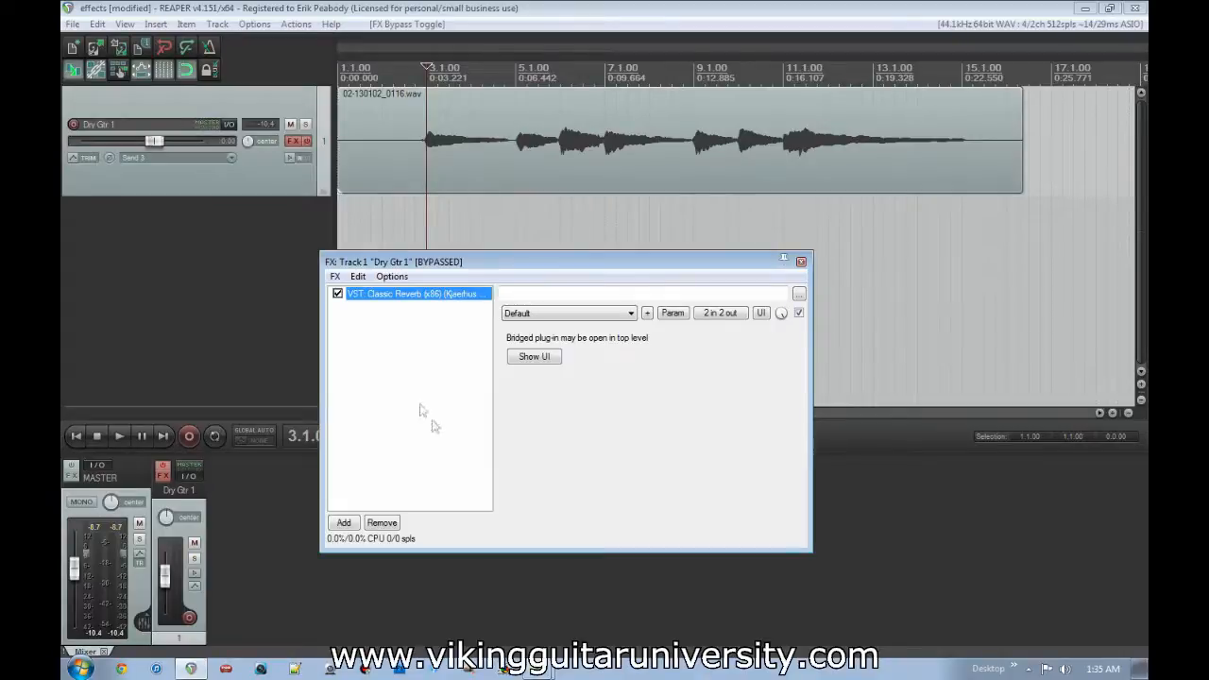
click(306, 140)
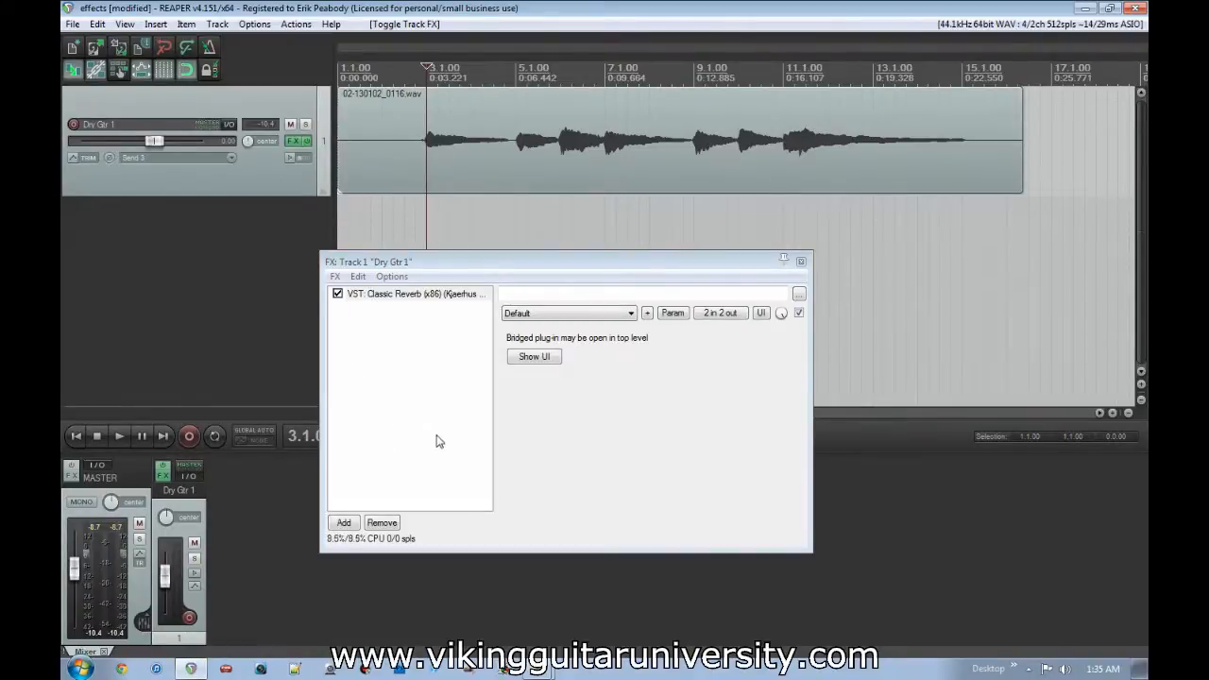
click(404, 386)
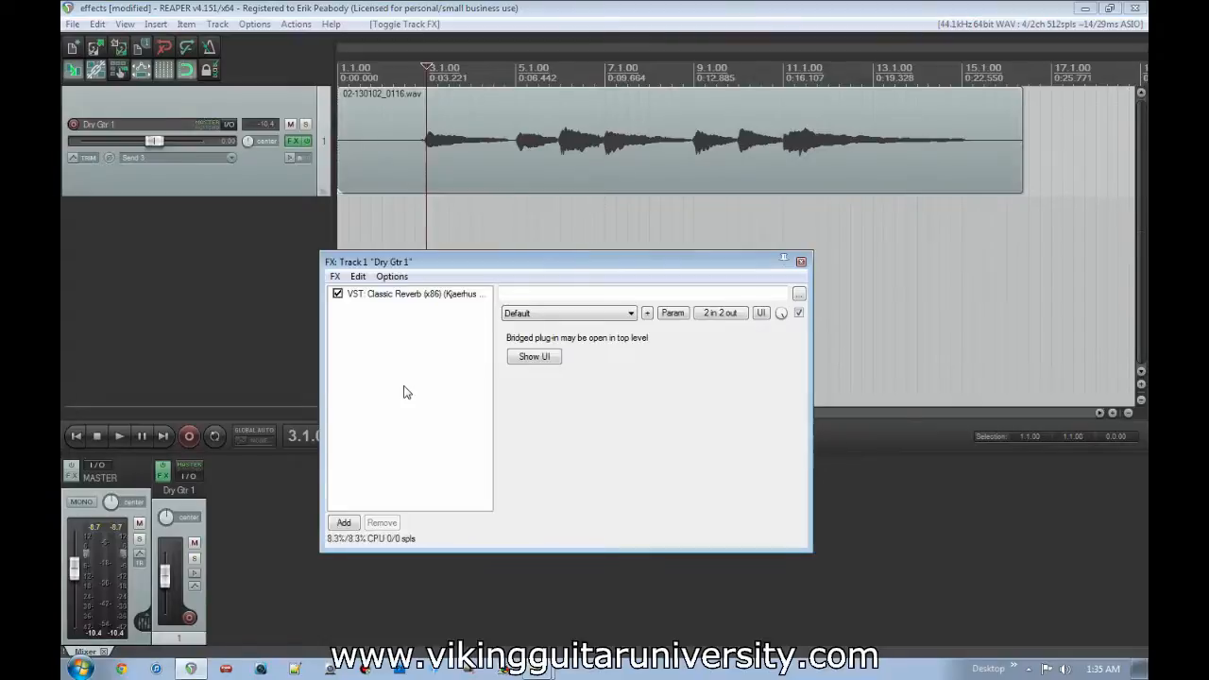
Step: Play the guitar through the Default reverb, stop it, and place the edit cursor in the decay of the last note
key(space)
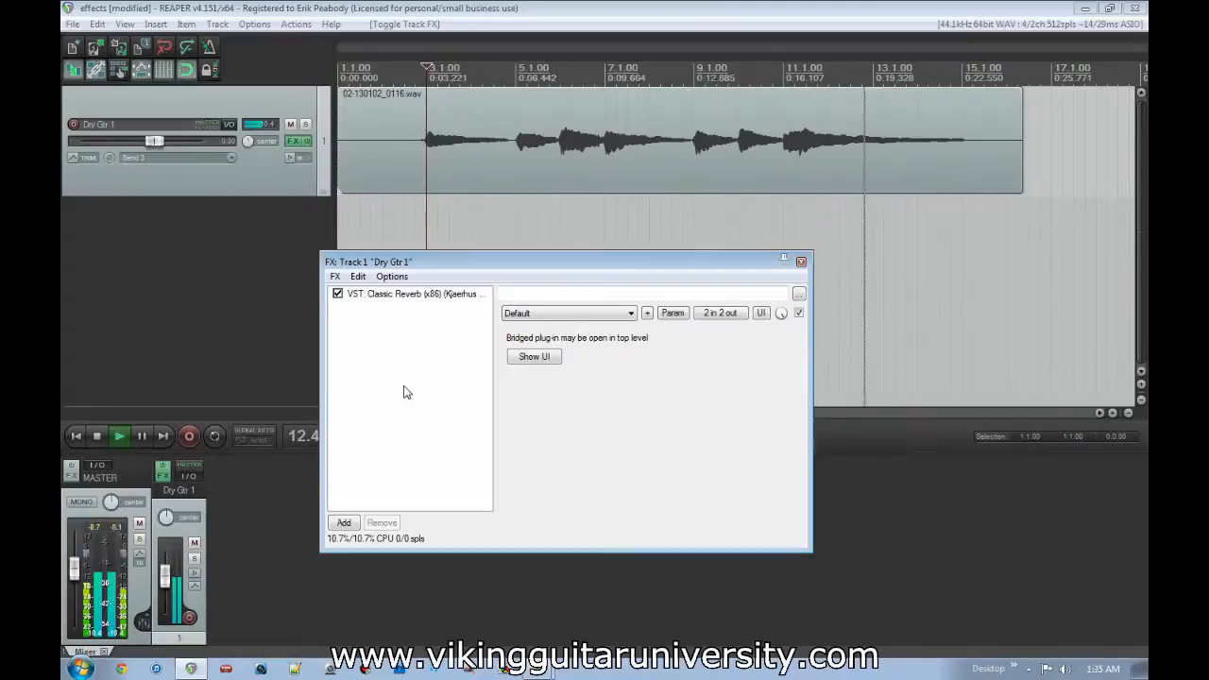
key(space)
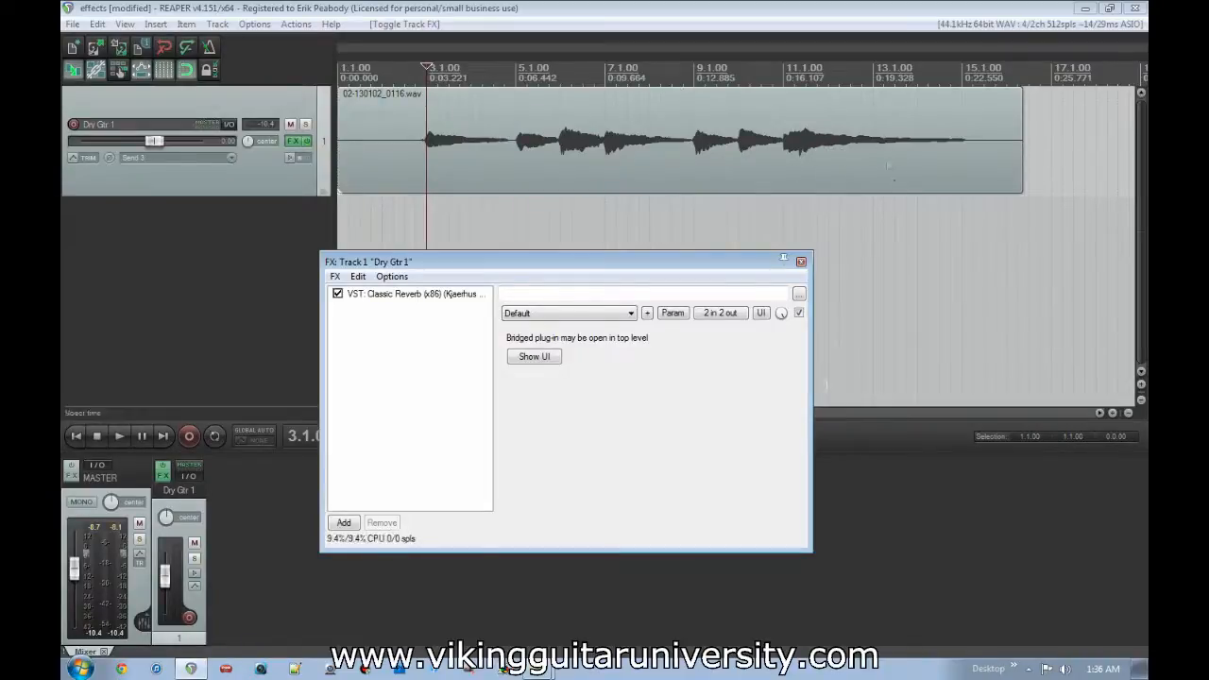
click(886, 151)
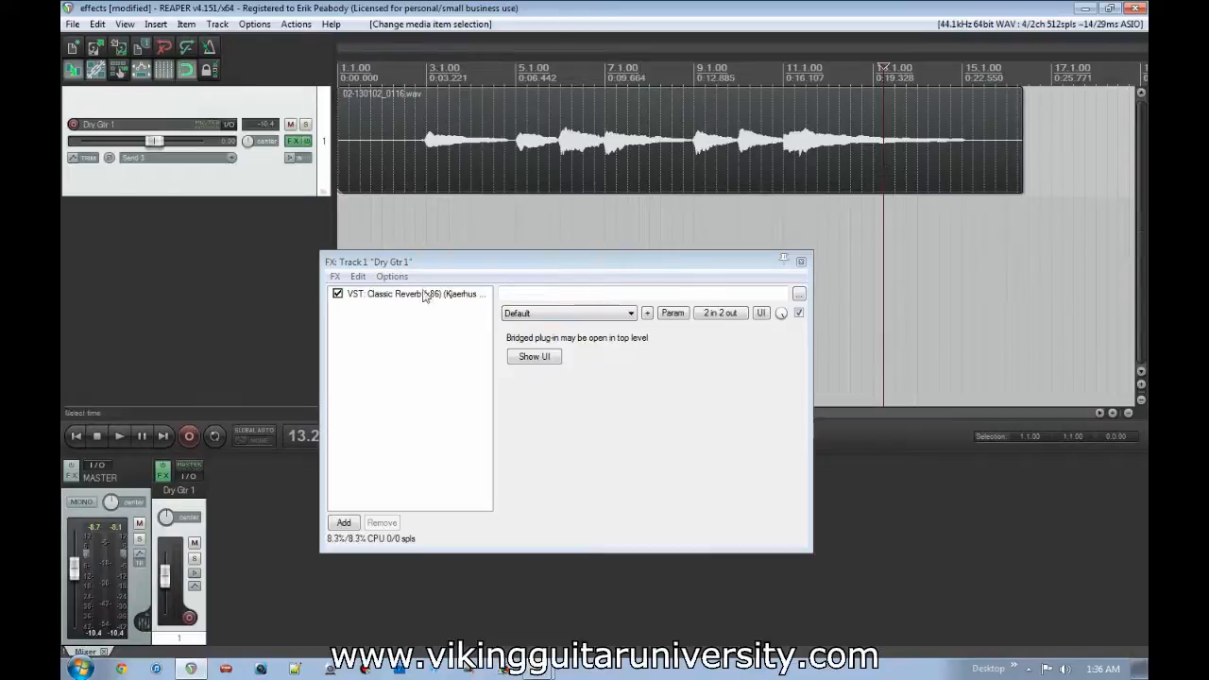
Step: Load the Grand Hall preset in Classic Reverb and play the guitar from its first note
click(395, 304)
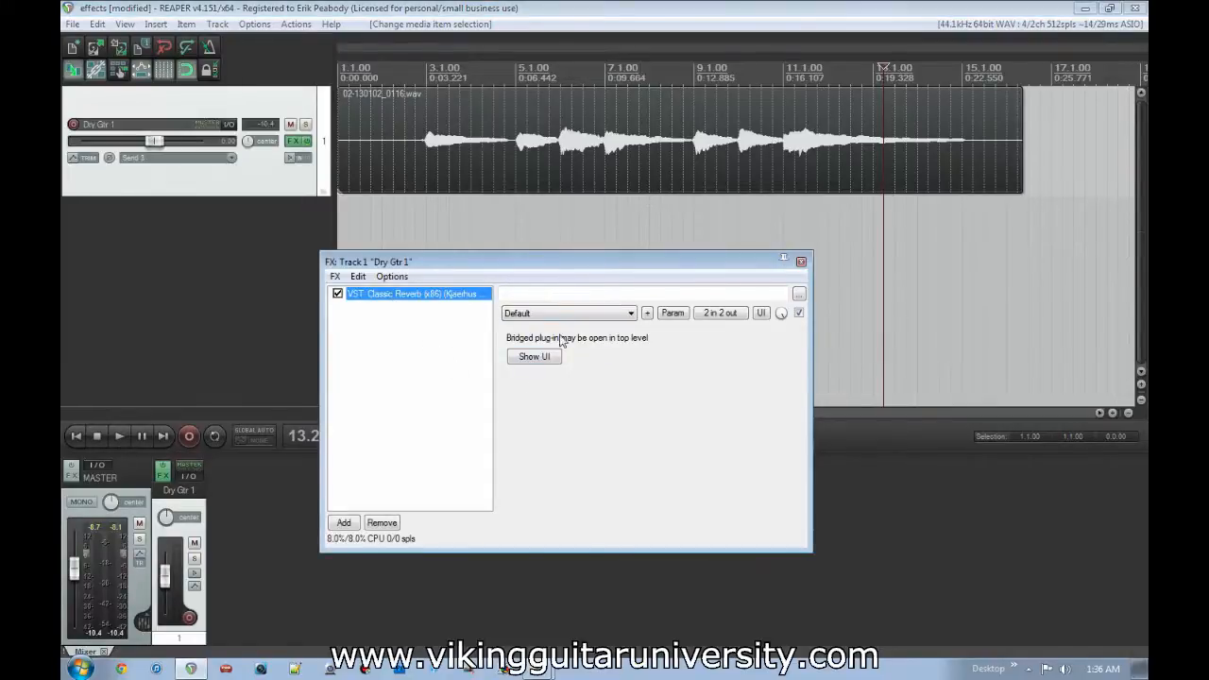
click(586, 314)
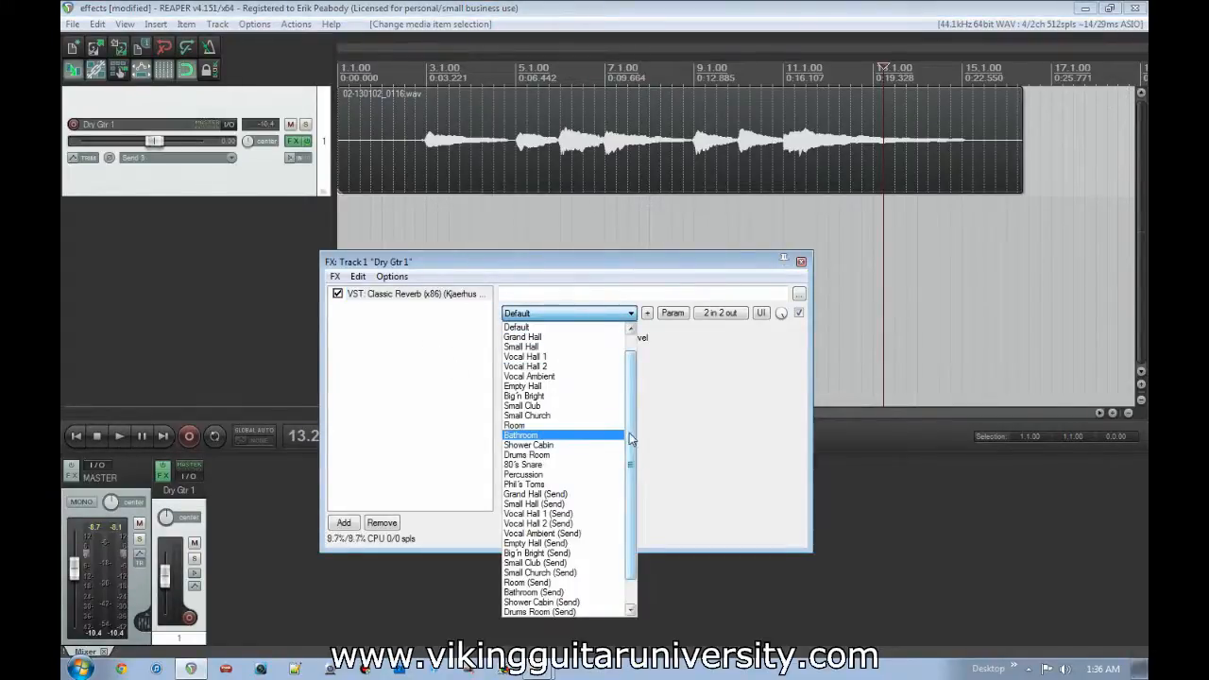
drag(632, 439, 631, 419)
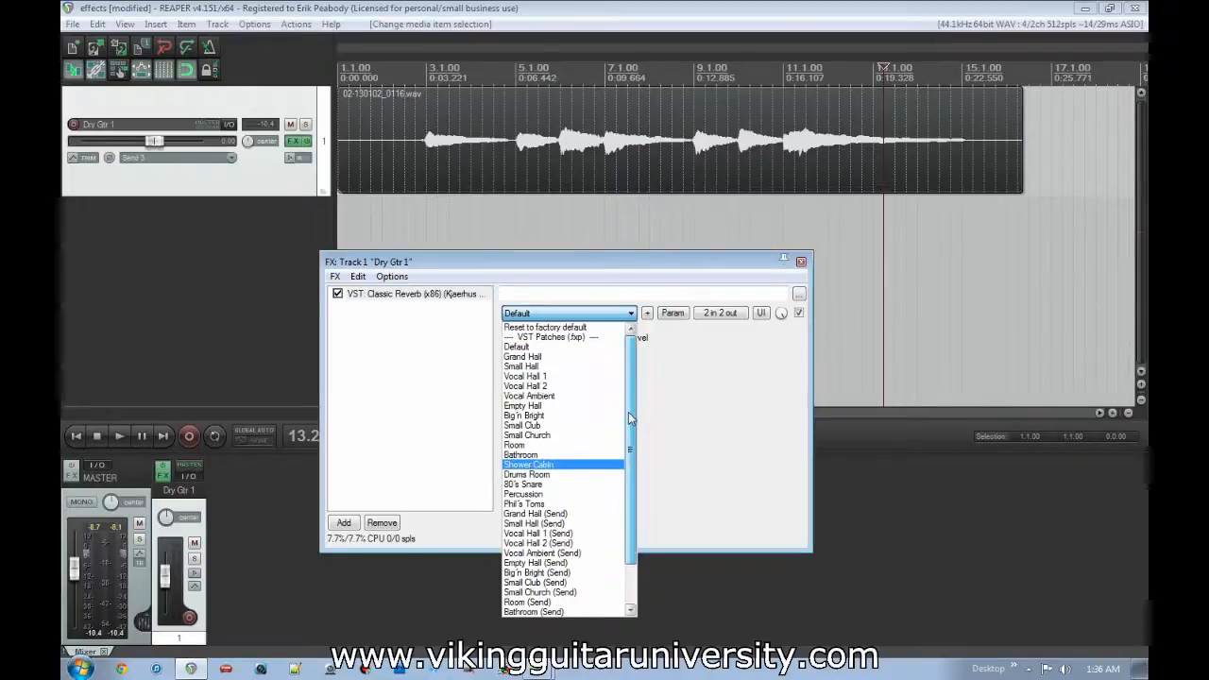
click(585, 356)
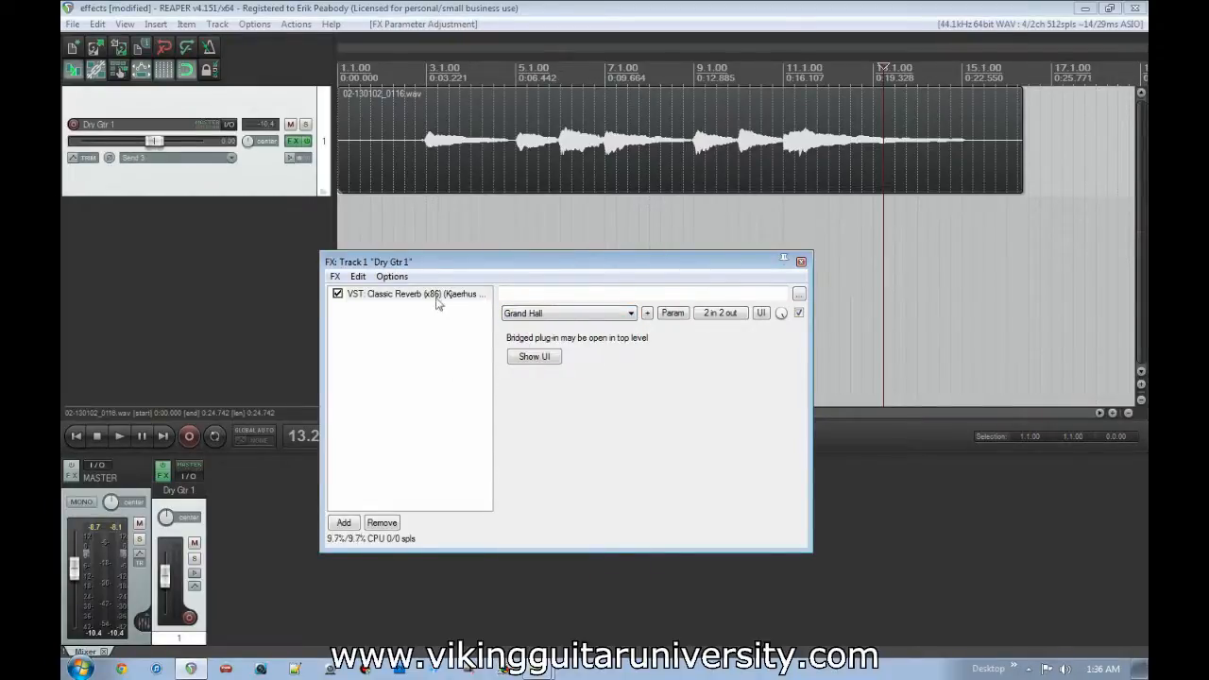
click(428, 228)
key(space)
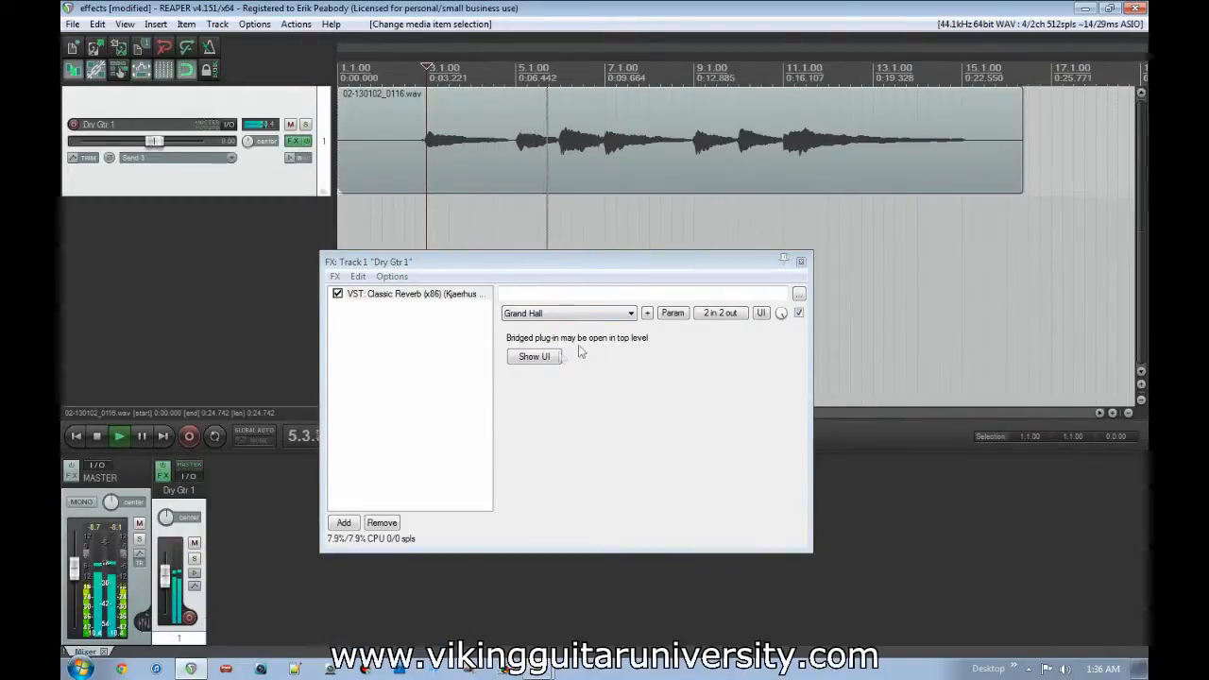
Step: Show the reverb's own window over the lower part of the effects chain and restart playback from the first note
click(535, 356)
drag(783, 264, 761, 381)
click(567, 518)
key(space)
key(alt+Tab)
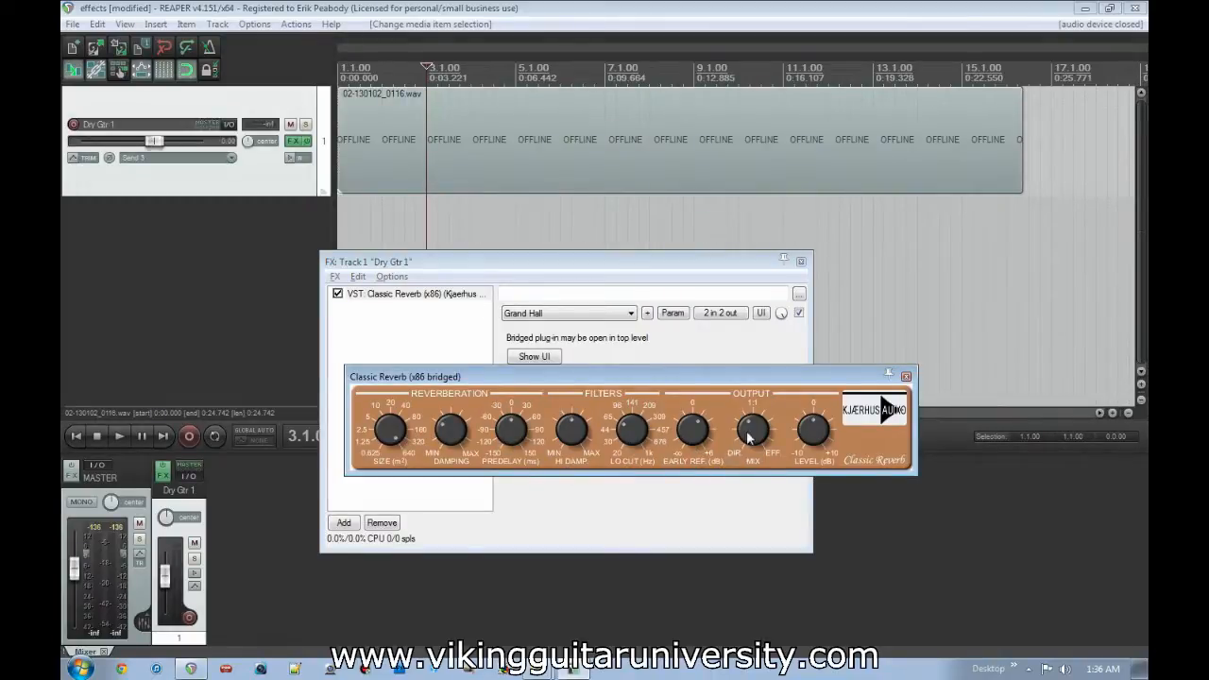
click(421, 343)
key(space)
click(546, 359)
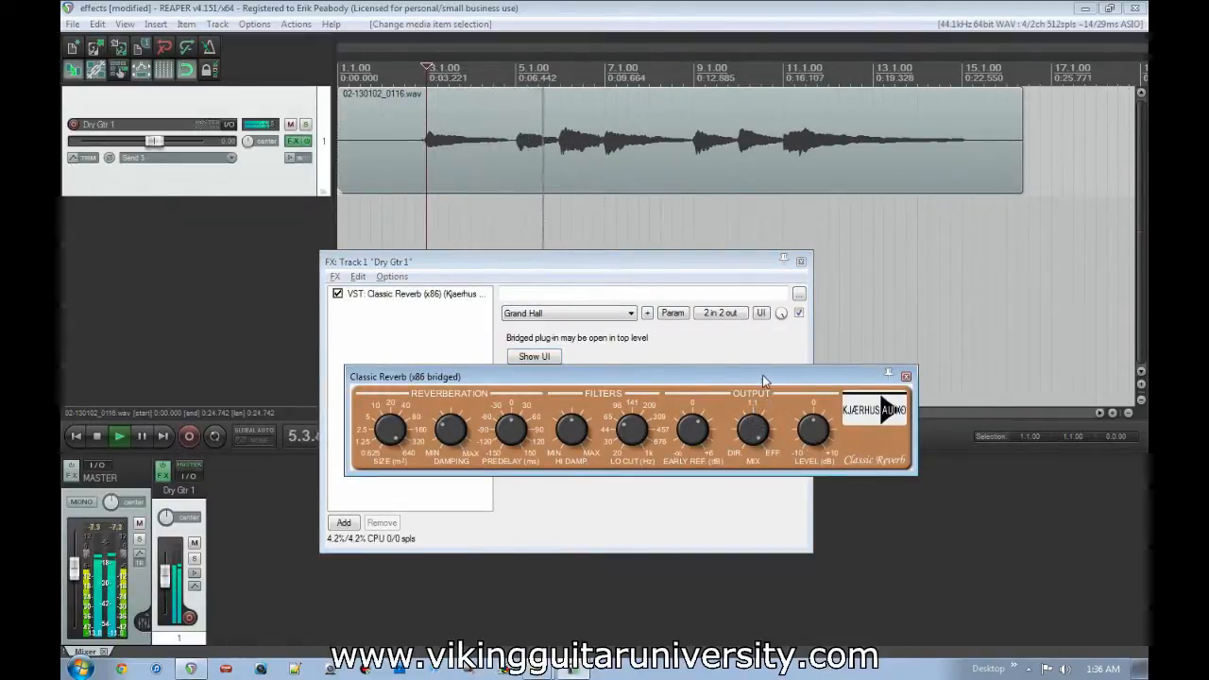
Step: Try lowering the reverb's Lo Cut and Hi Damp knobs during playback, stop it, and show the reverb's controls again
drag(630, 428, 628, 469)
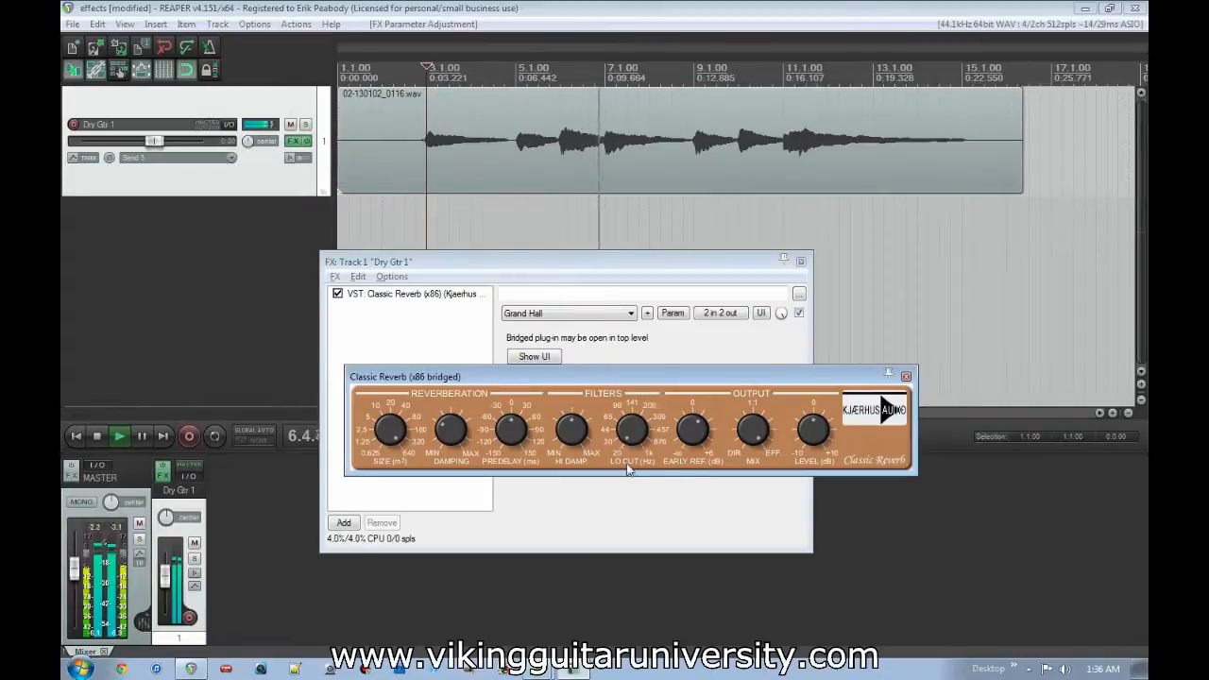
drag(571, 433, 579, 471)
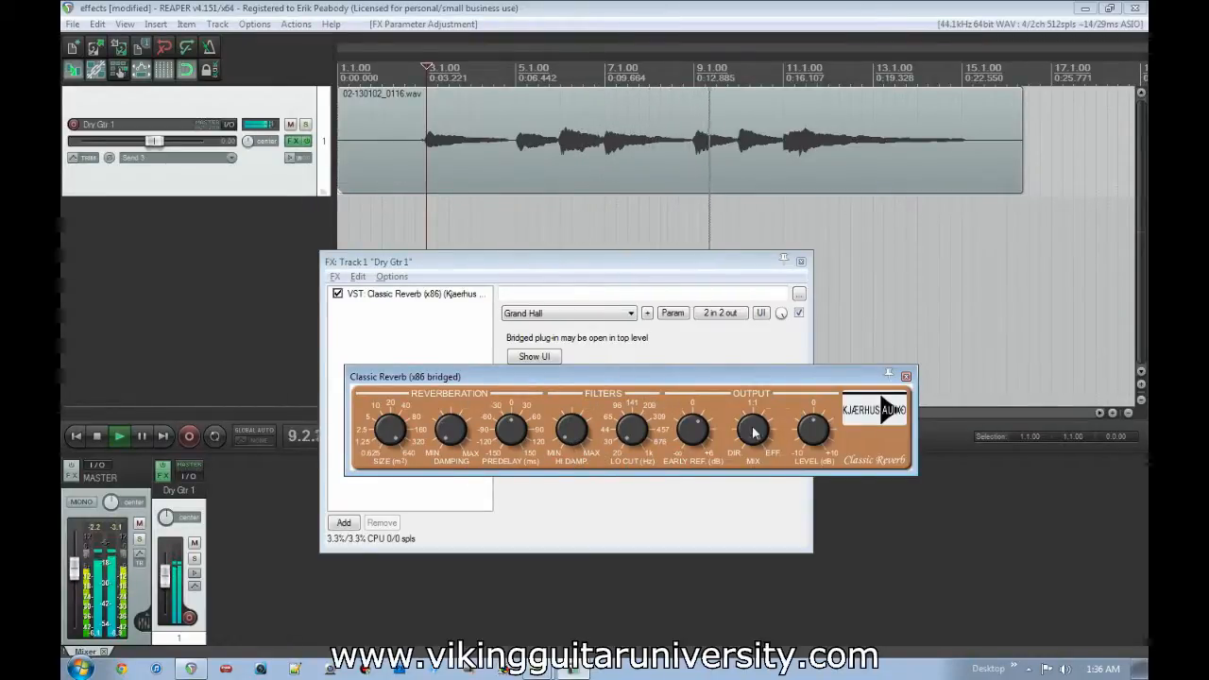
click(734, 502)
key(space)
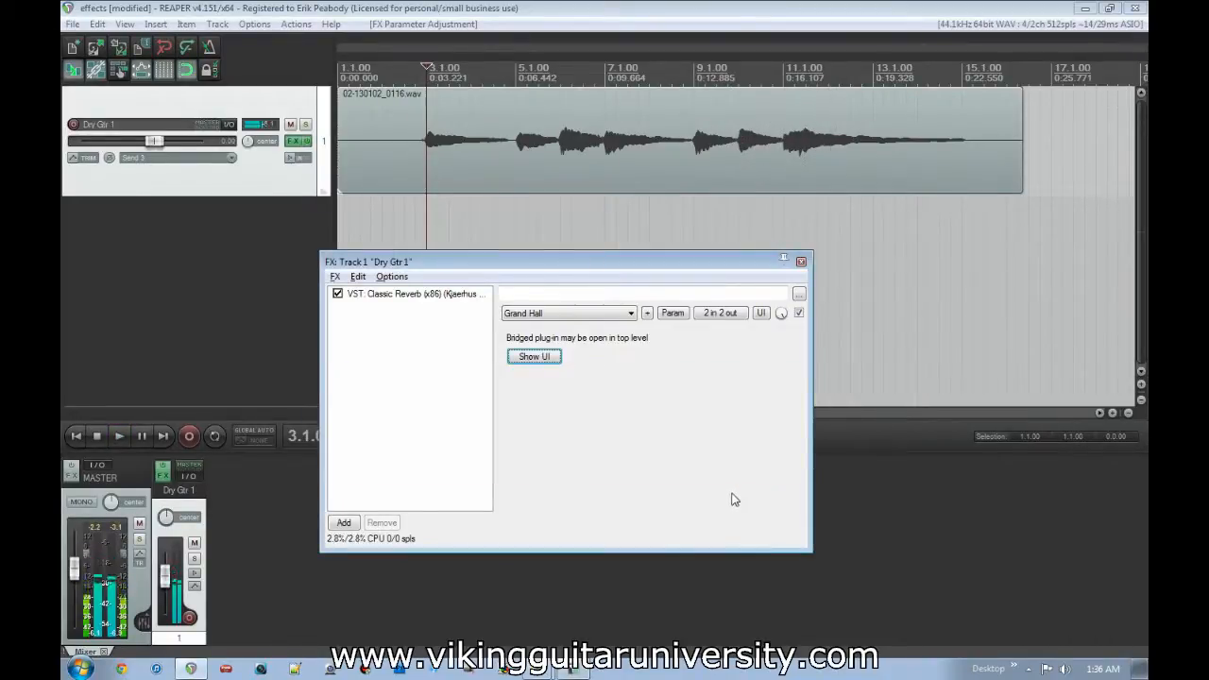
click(537, 357)
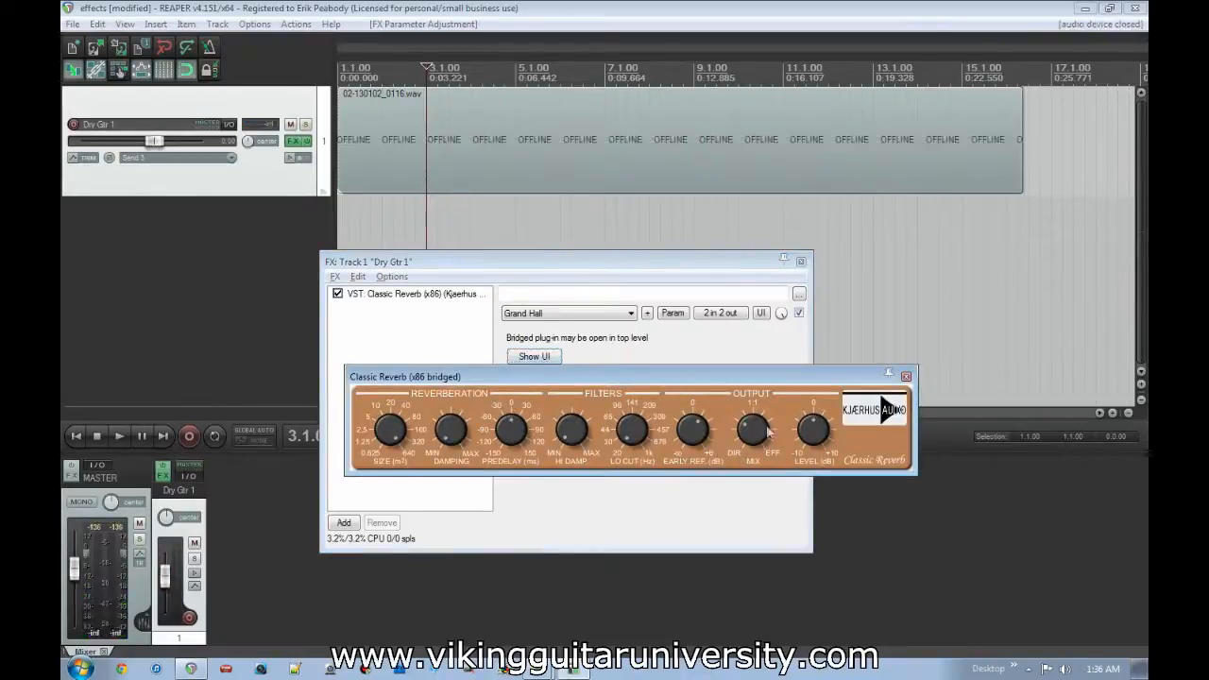
click(430, 350)
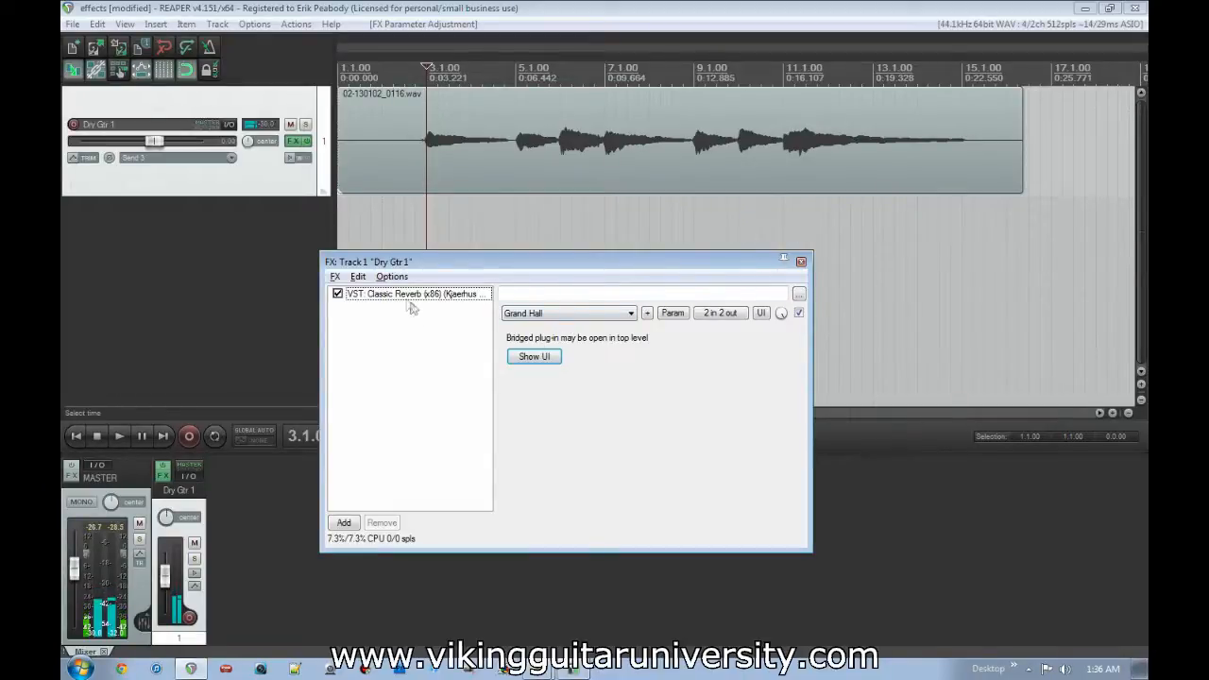
Step: Return Classic Reverb to its Default preset
click(509, 316)
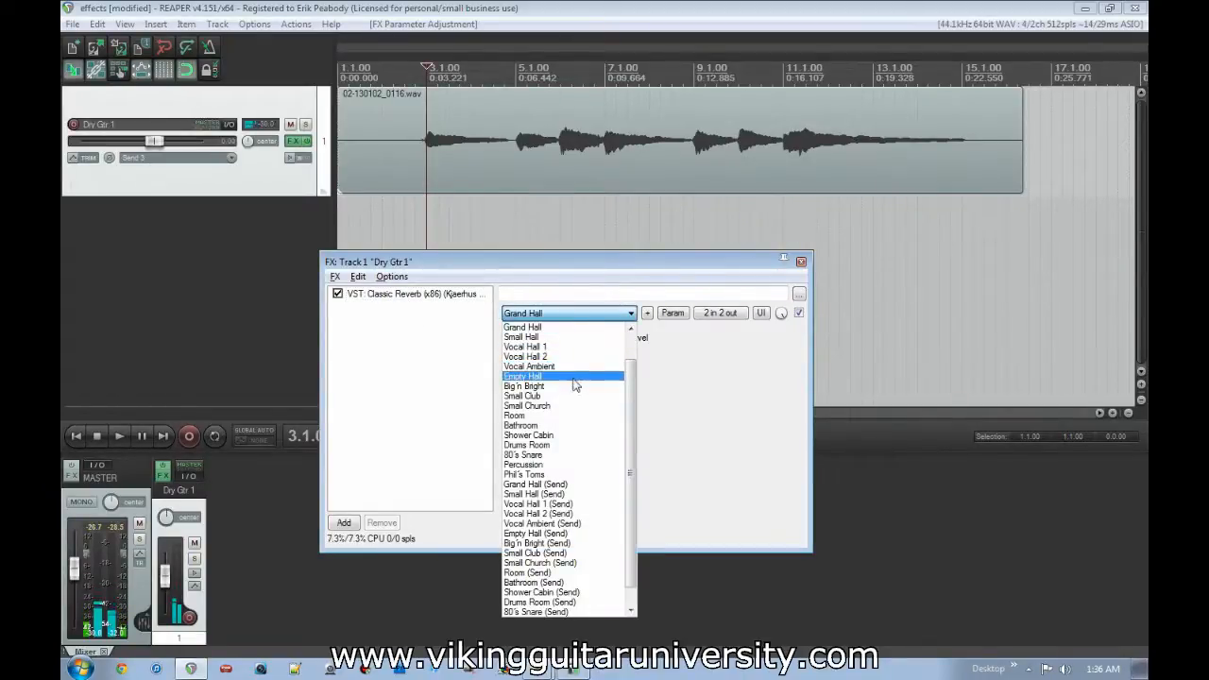
scroll(604, 356, up, 1)
click(602, 348)
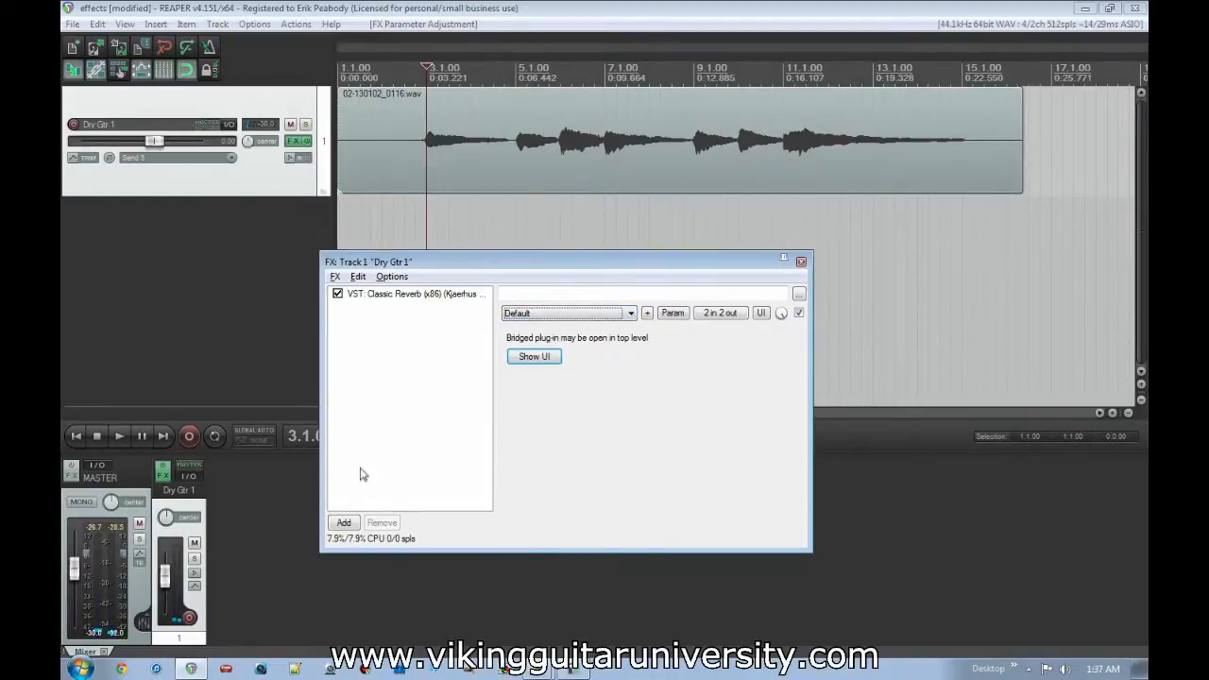
Step: Close and reopen the Dry Gtr 1 effects chain, and close the reverb's own window
click(397, 343)
click(289, 144)
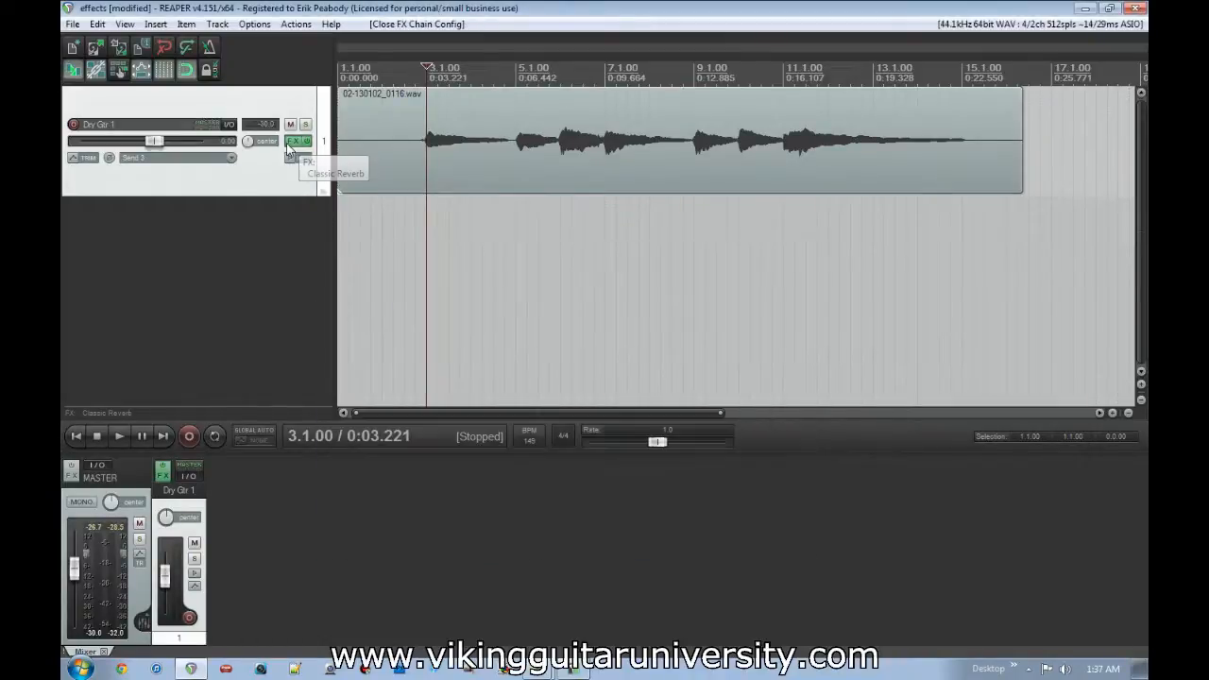
click(289, 144)
click(906, 377)
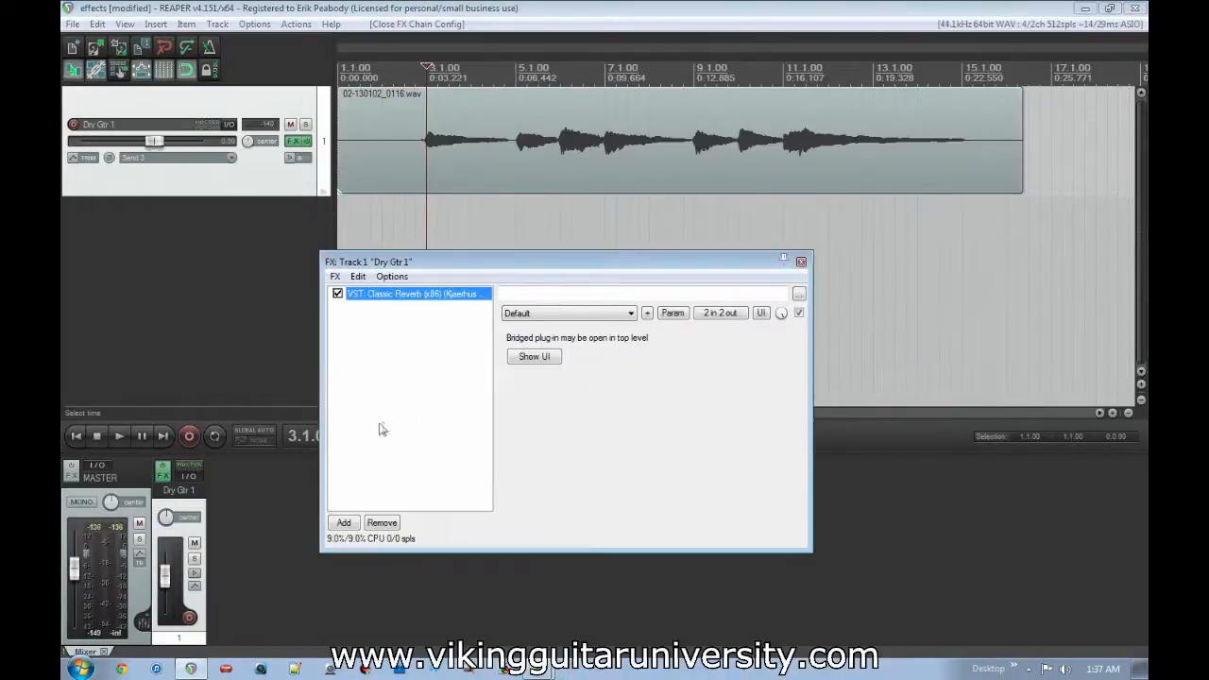
Step: Add Classic Flanger (x86) to the Dry Gtr 1 effects chain and check its preset list, keeping Electric Guitar #1
click(346, 522)
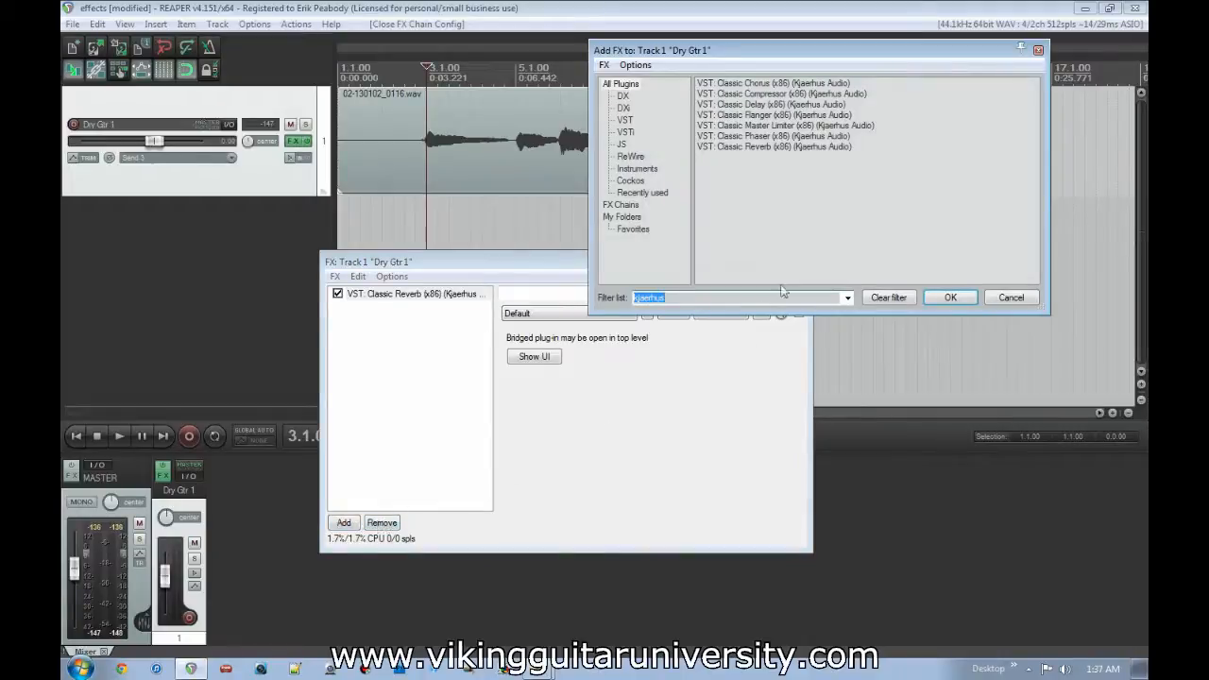
double_click(783, 115)
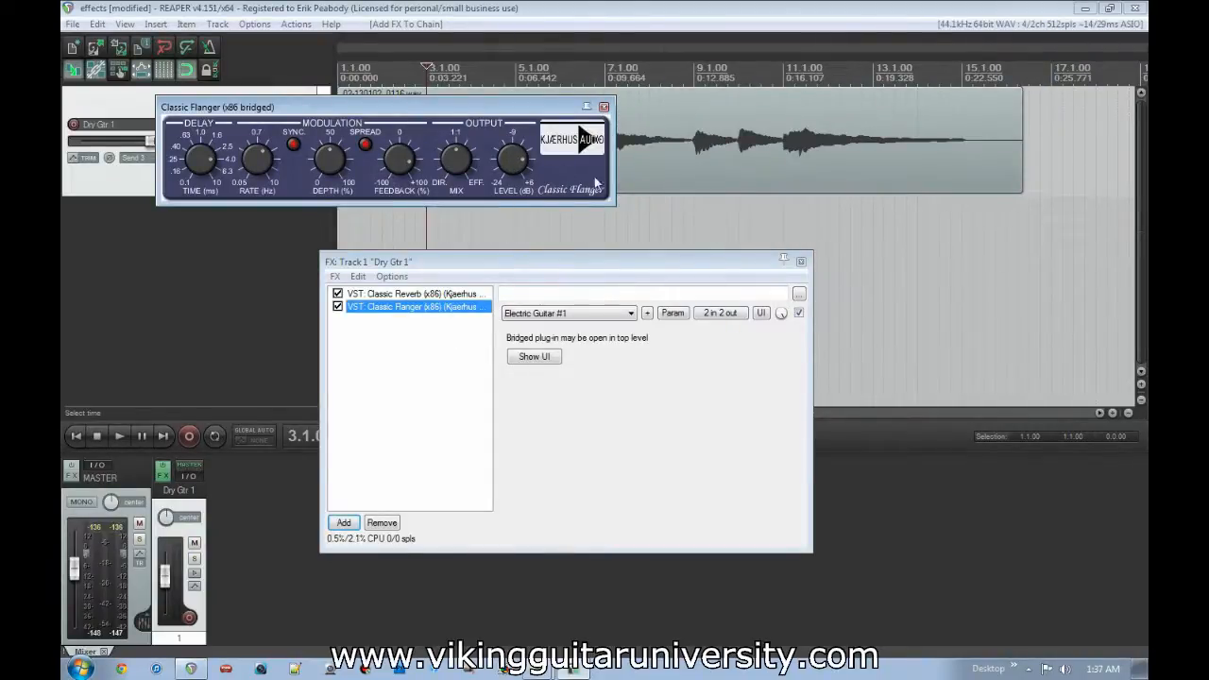
click(621, 318)
click(629, 316)
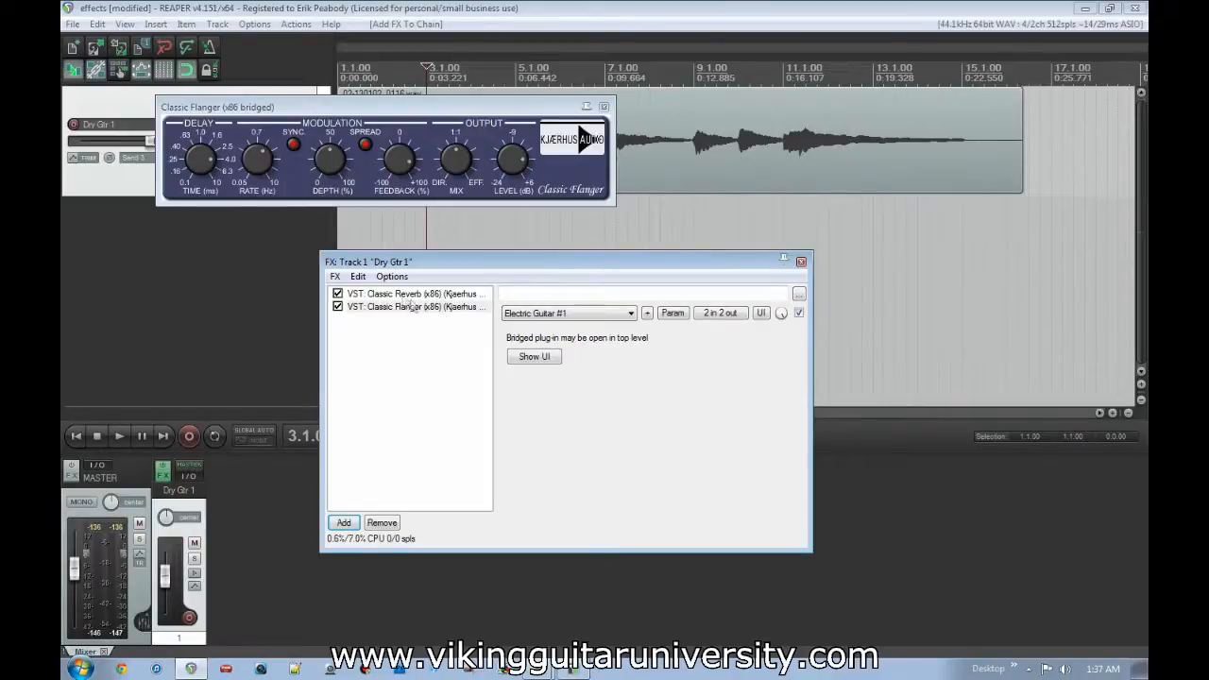
Step: Reorder the effects chain by moving Classic Flanger above Classic Reverb, back below it, and above it again
mouse_move(390, 308)
mouse_down()
mouse_move(406, 295)
mouse_move(396, 303)
mouse_up()
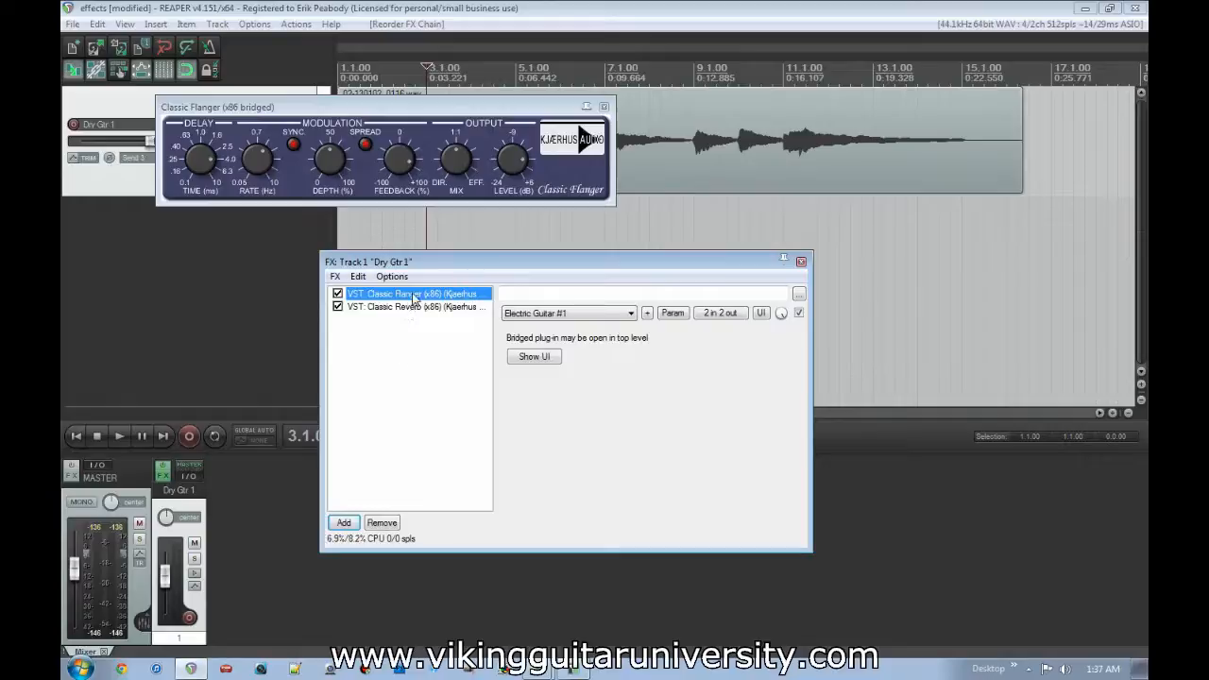
drag(413, 298, 413, 319)
drag(413, 308, 413, 294)
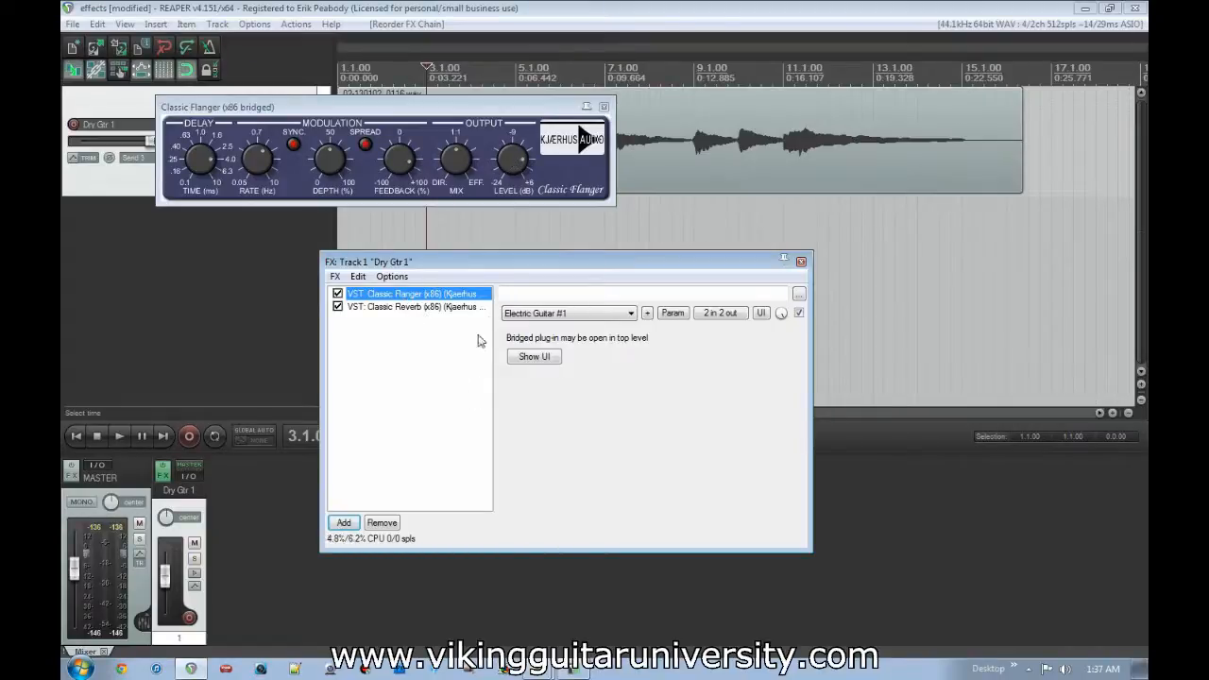
Step: Bypass Classic Reverb and play the dry guitar through Classic Flanger alone while adjusting the flanger's output mix, then stop
click(338, 307)
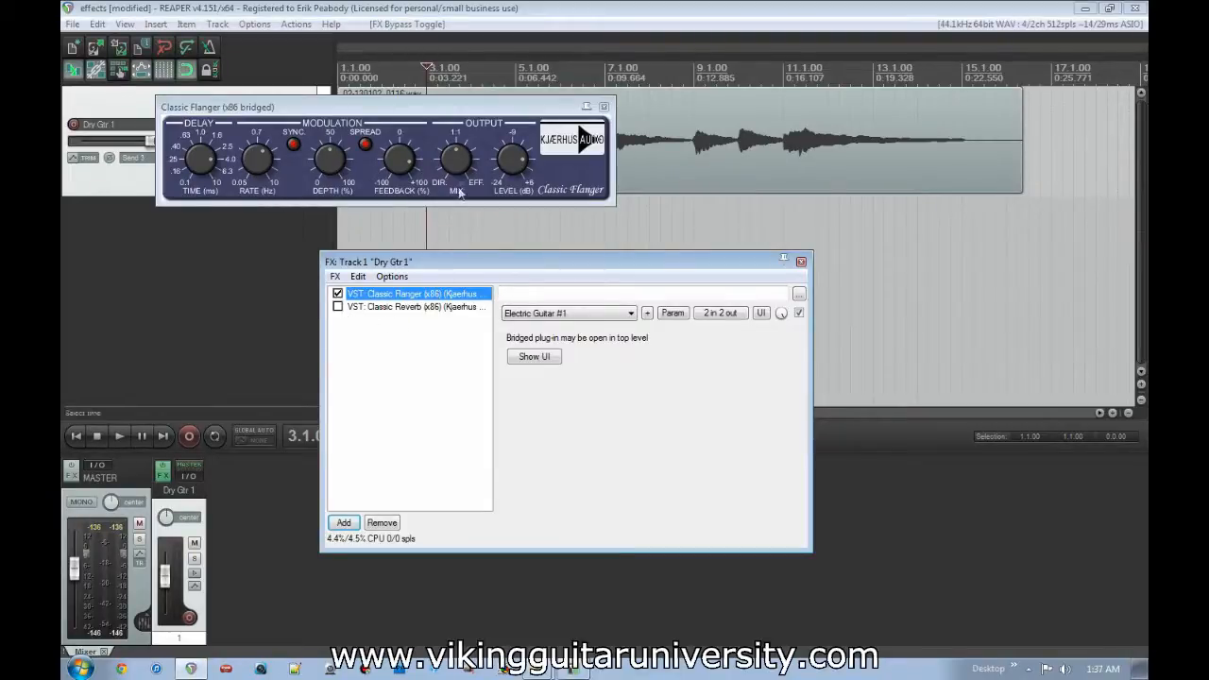
drag(479, 115, 684, 381)
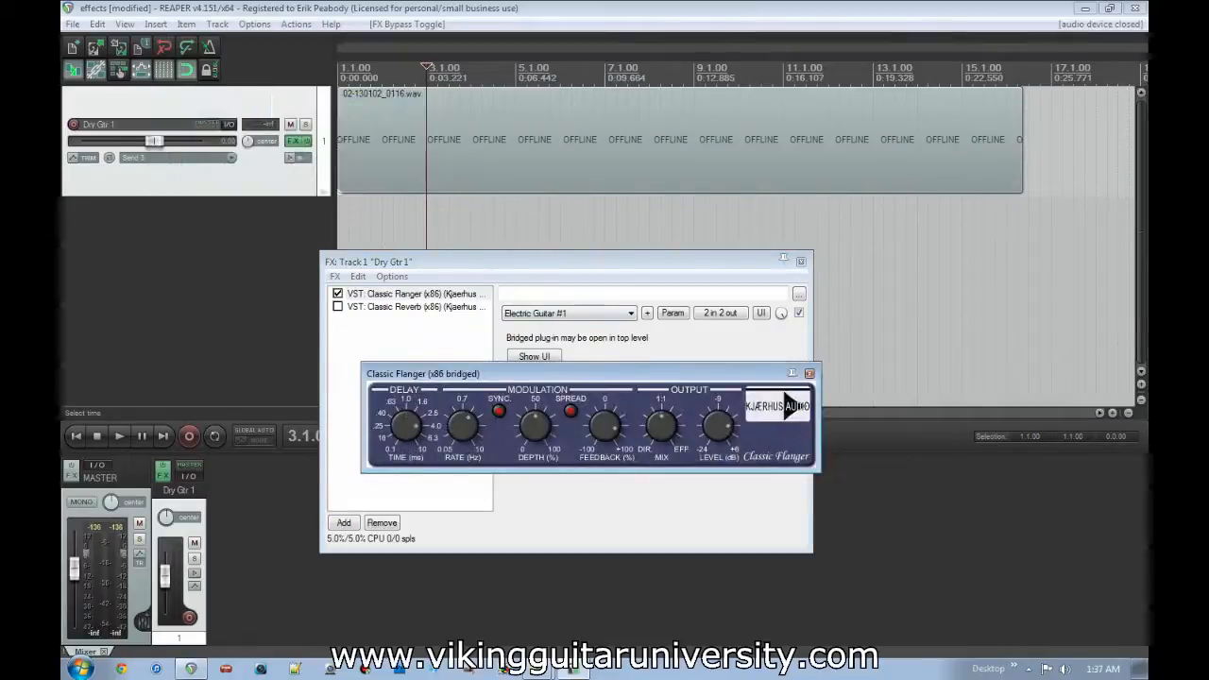
click(429, 11)
key(space)
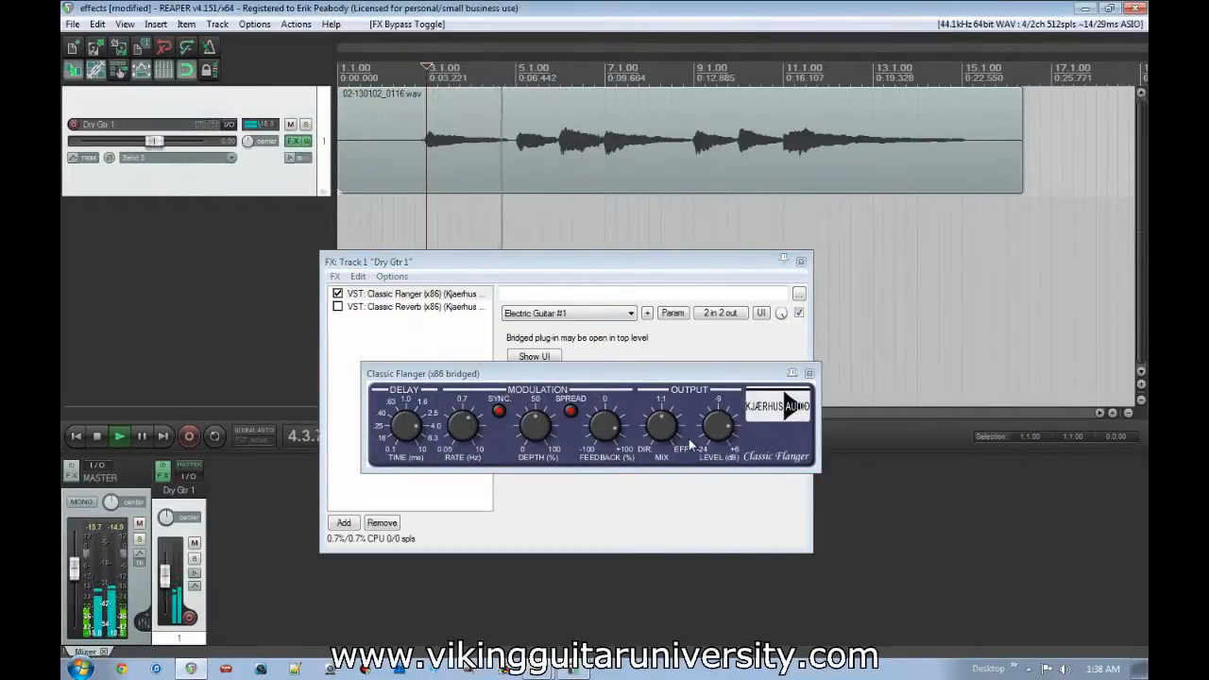
mouse_move(661, 425)
mouse_down()
mouse_move(666, 447)
mouse_move(663, 438)
mouse_up()
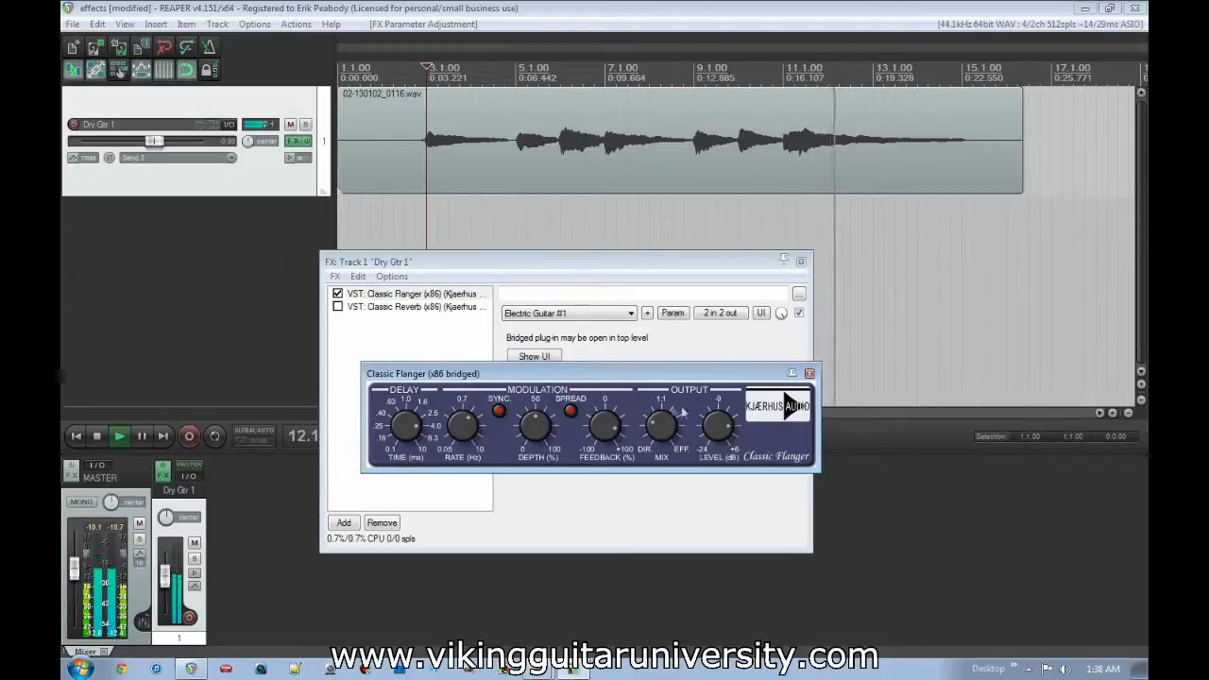
click(426, 343)
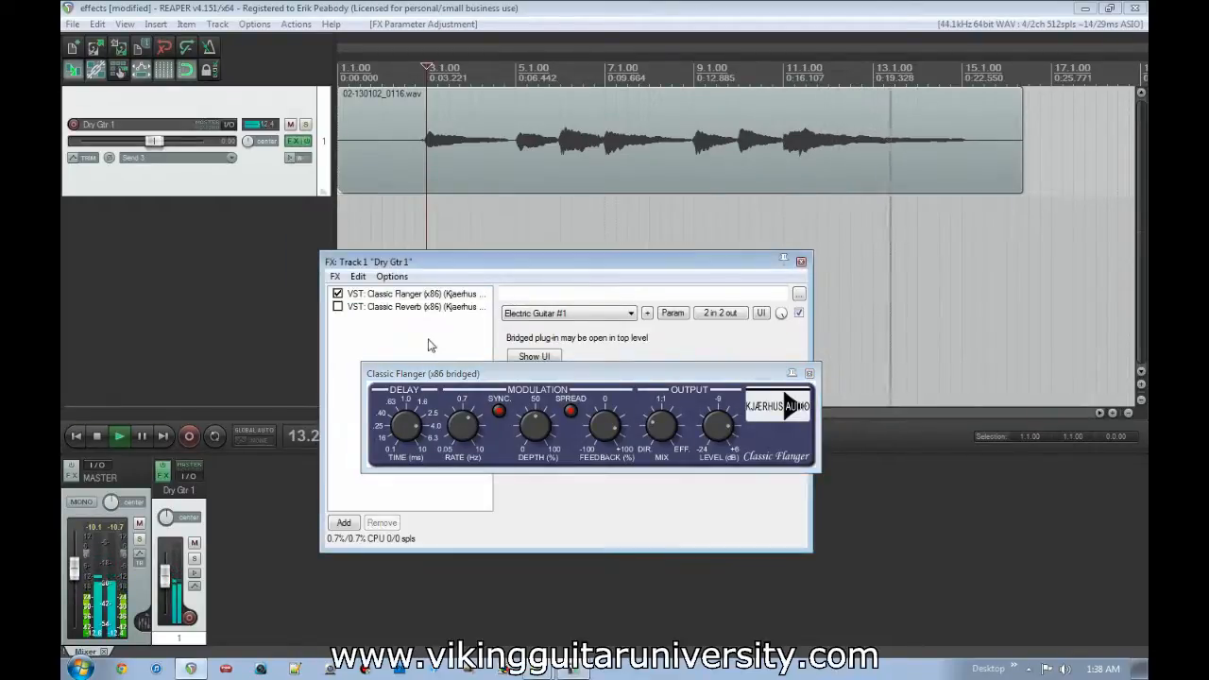
key(space)
Step: Re-enable Classic Reverb and play both effects together while setting the flanger's output mix to about 1.3:0.72, then stop
click(338, 307)
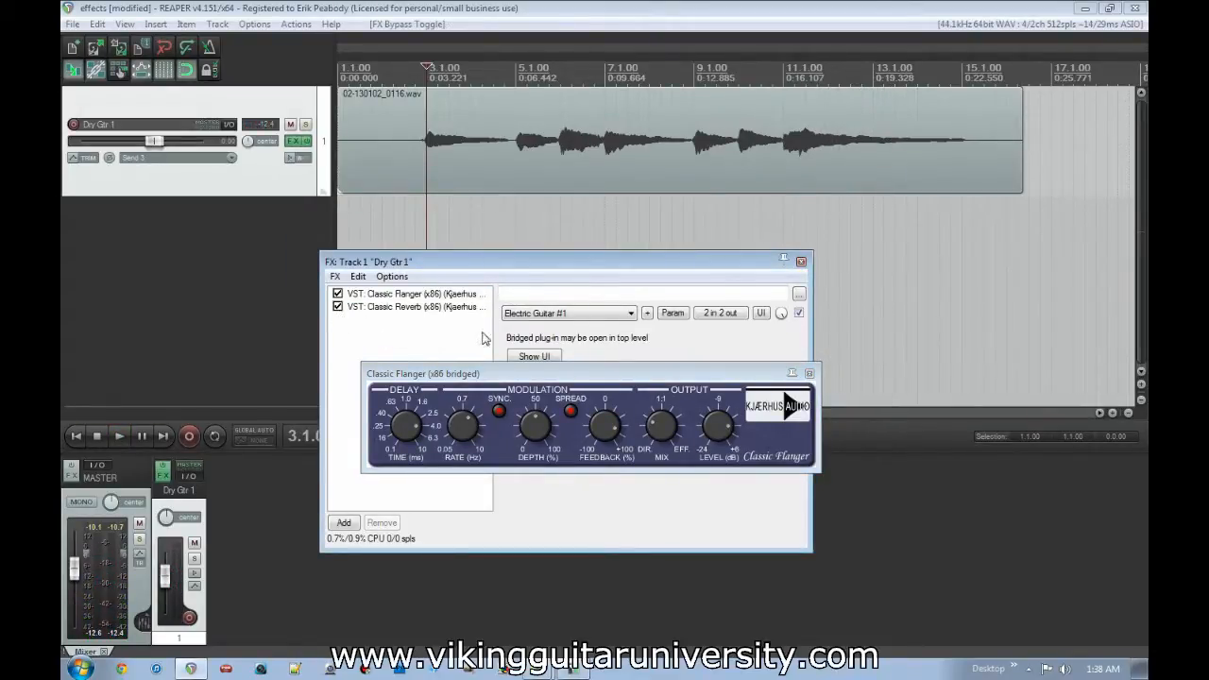
key(space)
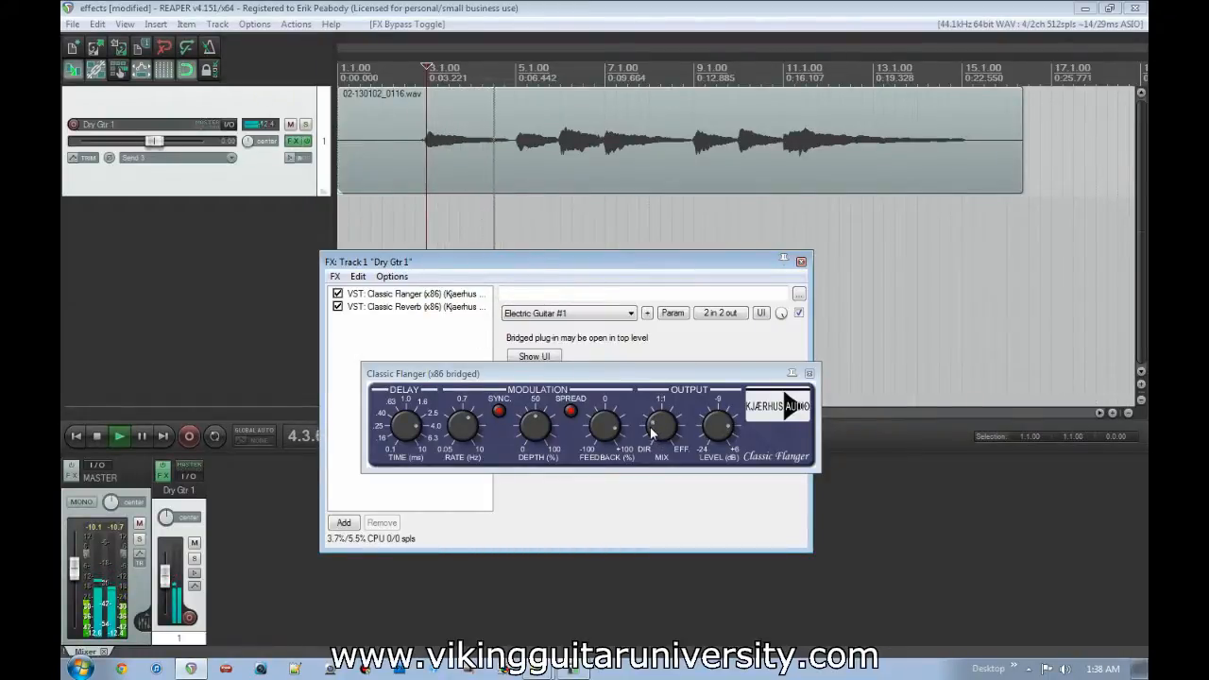
mouse_move(651, 430)
mouse_down()
mouse_move(664, 382)
mouse_move(672, 422)
mouse_up()
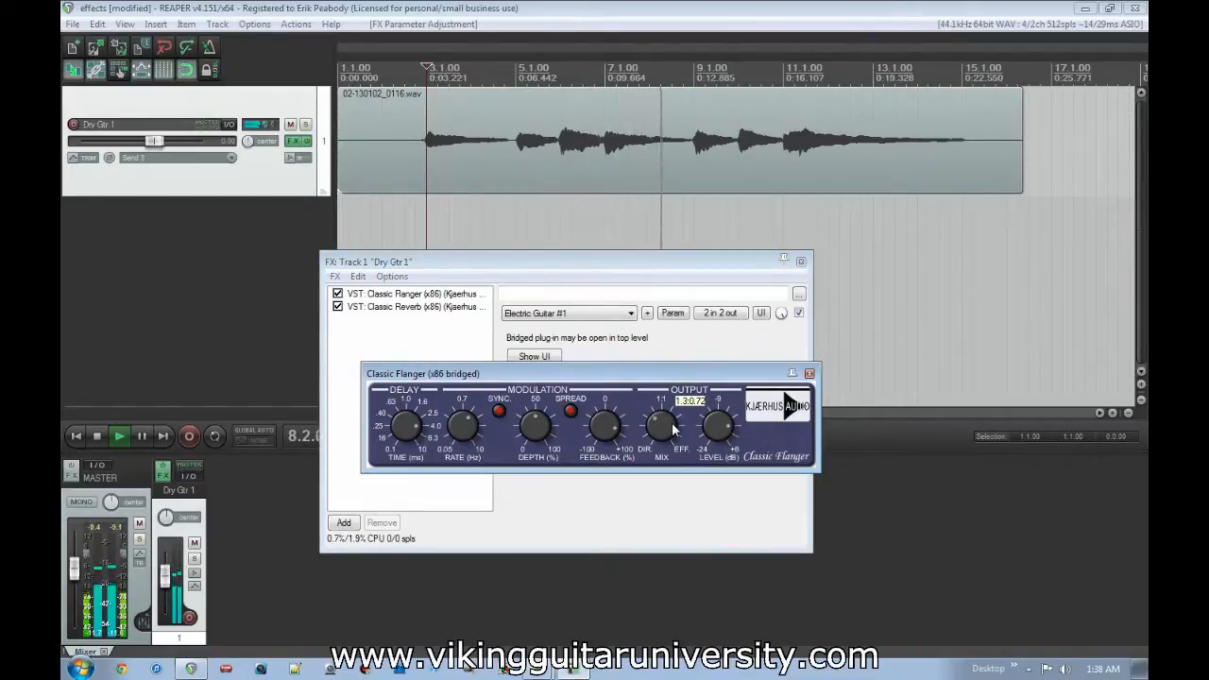
click(662, 354)
key(space)
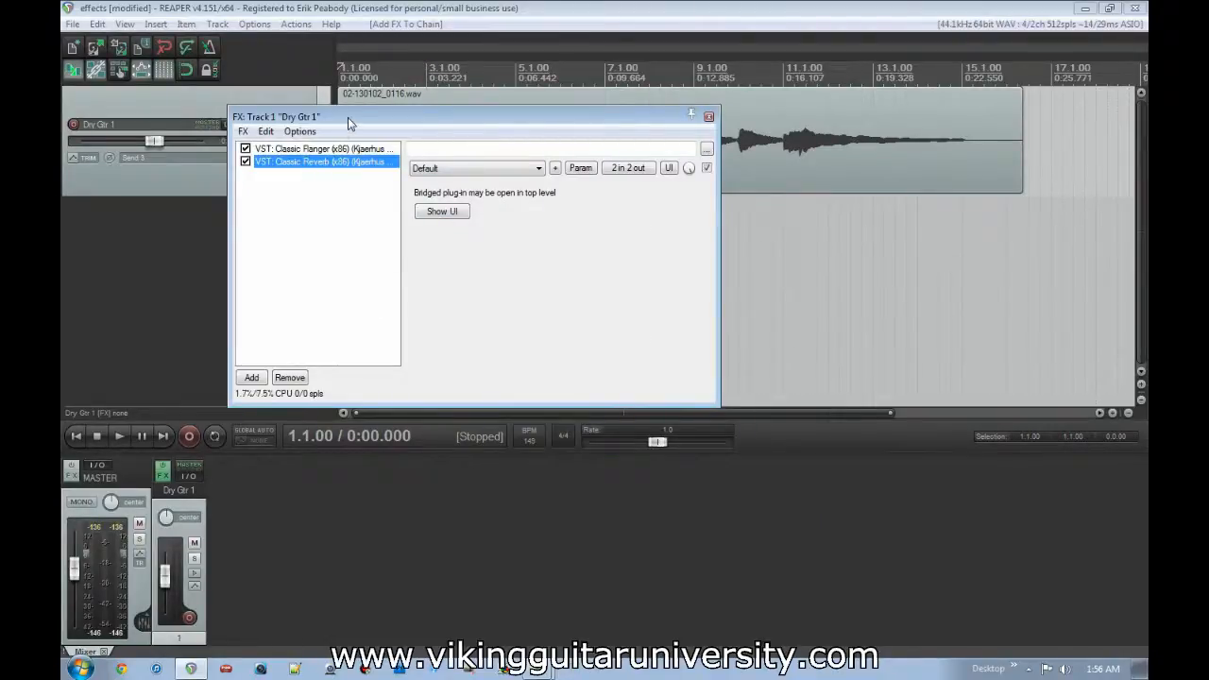
Step: Open Classic Flanger's window and nudge its modulation depth, then view Classic Reverb's controls, closing both plug-in windows
drag(348, 118, 480, 182)
double_click(477, 212)
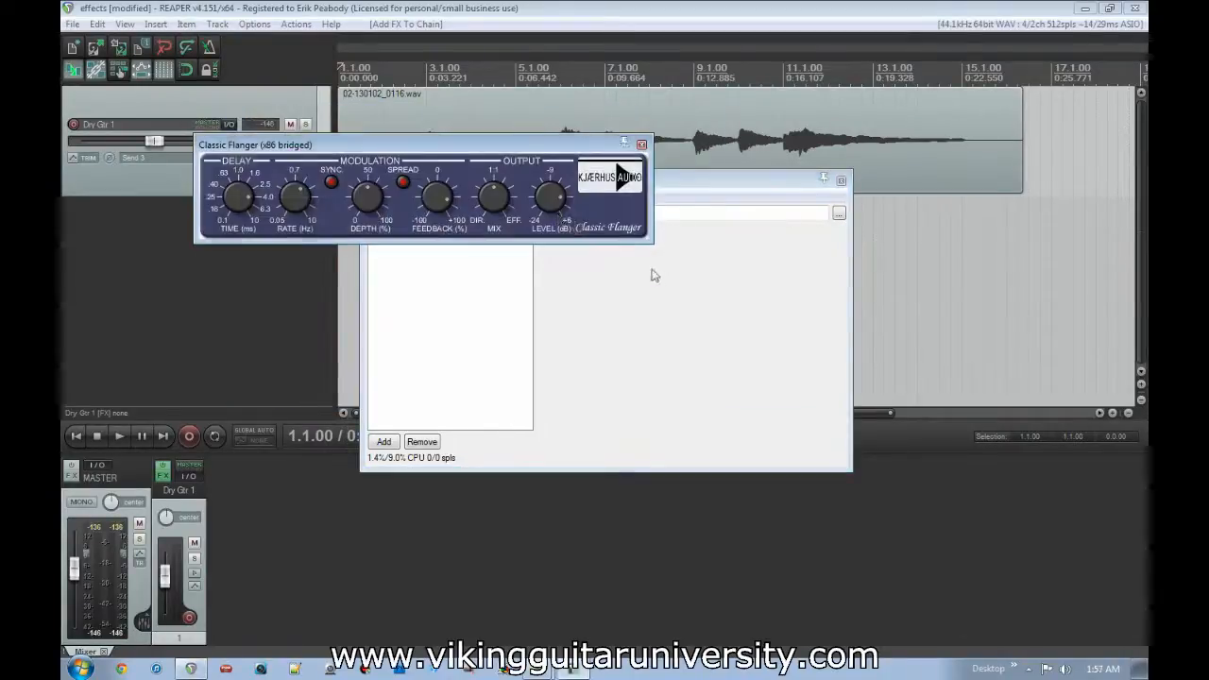
drag(370, 198, 360, 196)
click(450, 270)
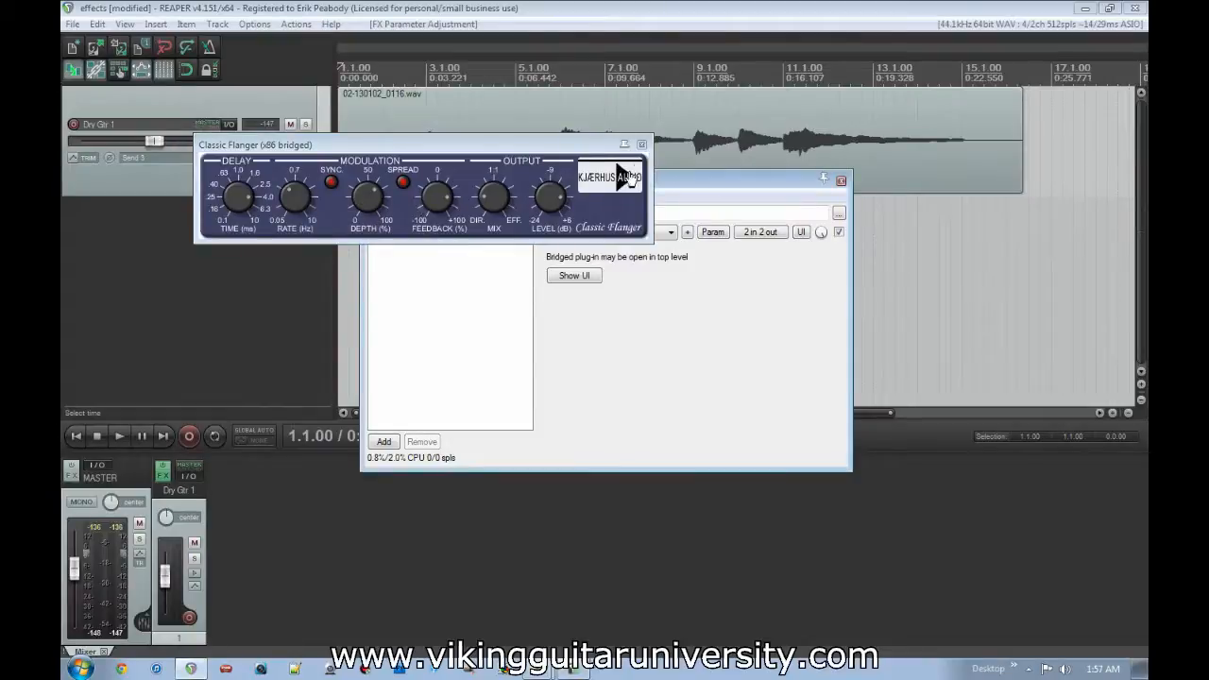
click(641, 145)
double_click(426, 221)
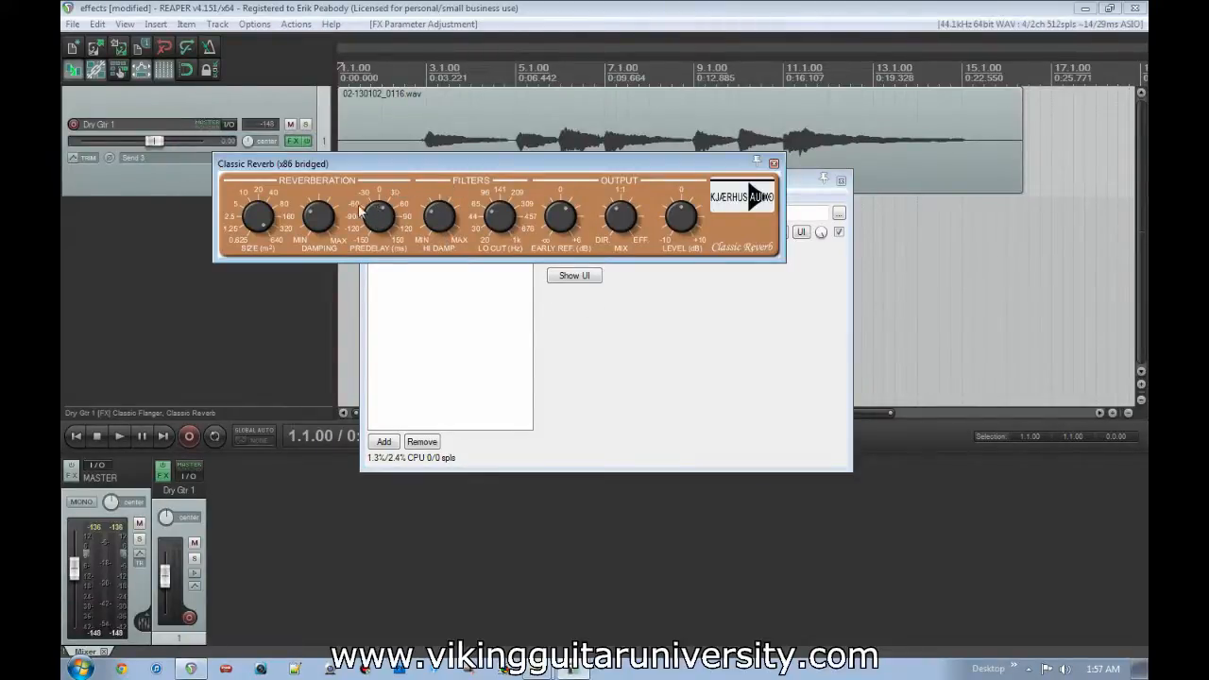
click(774, 163)
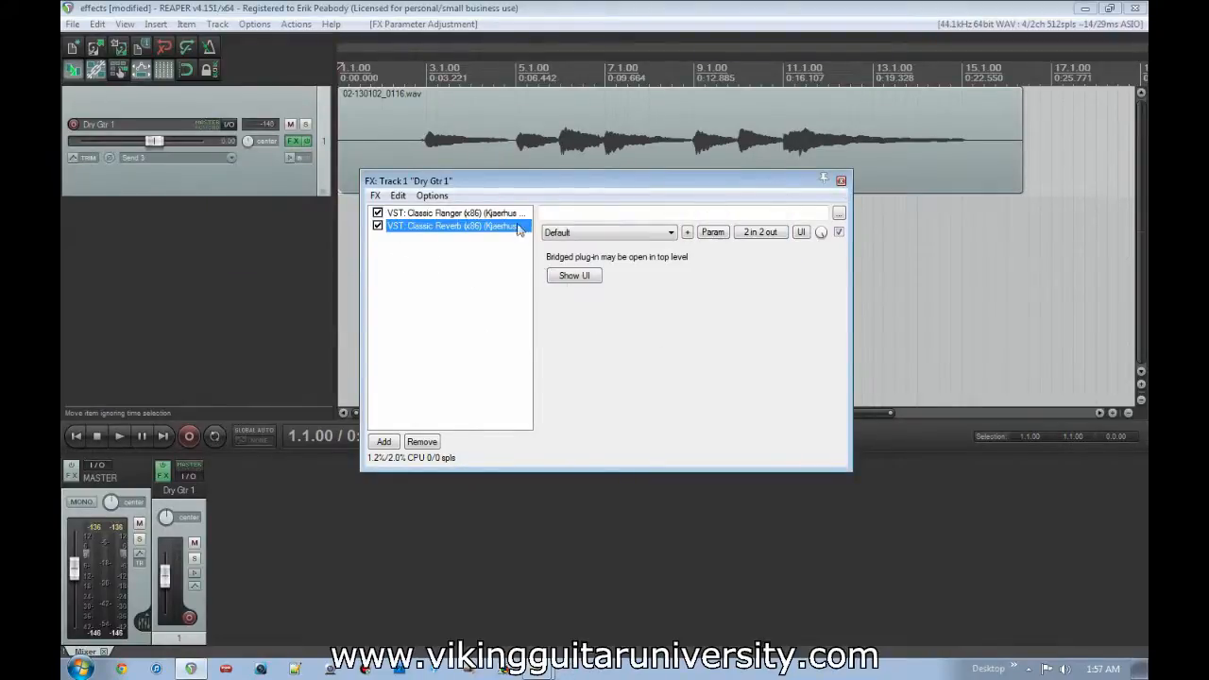
click(448, 286)
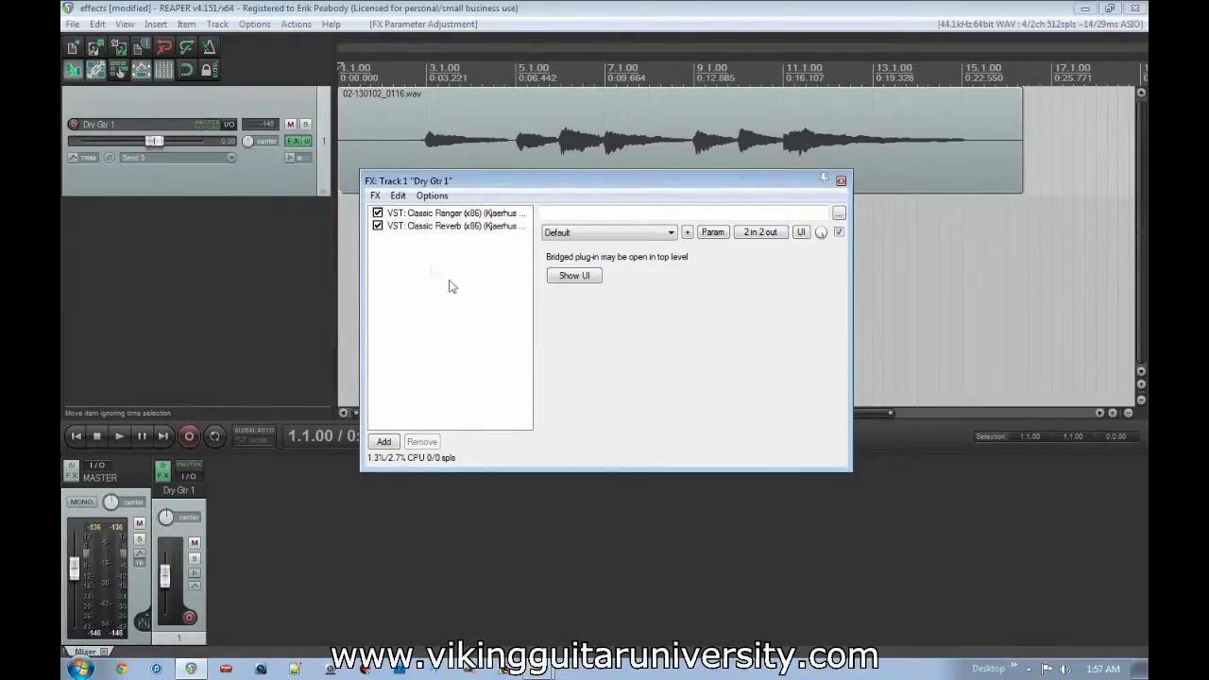
Step: Save the Dry Gtr 1 effects as an FX chain named "flange reverb" and close the chain window
click(375, 196)
click(397, 247)
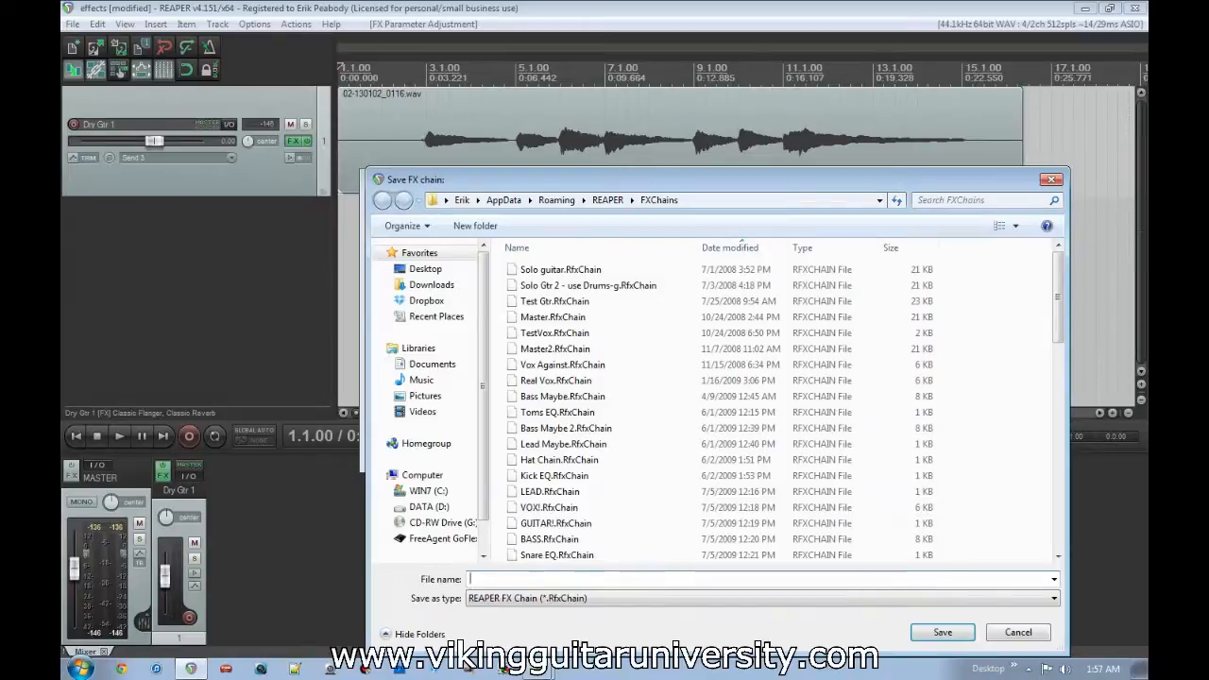
text(flange reverb)
key(Return)
click(841, 181)
Step: Add a taller second track and load the saved flange reverb.RfxChain into its effects
double_click(190, 256)
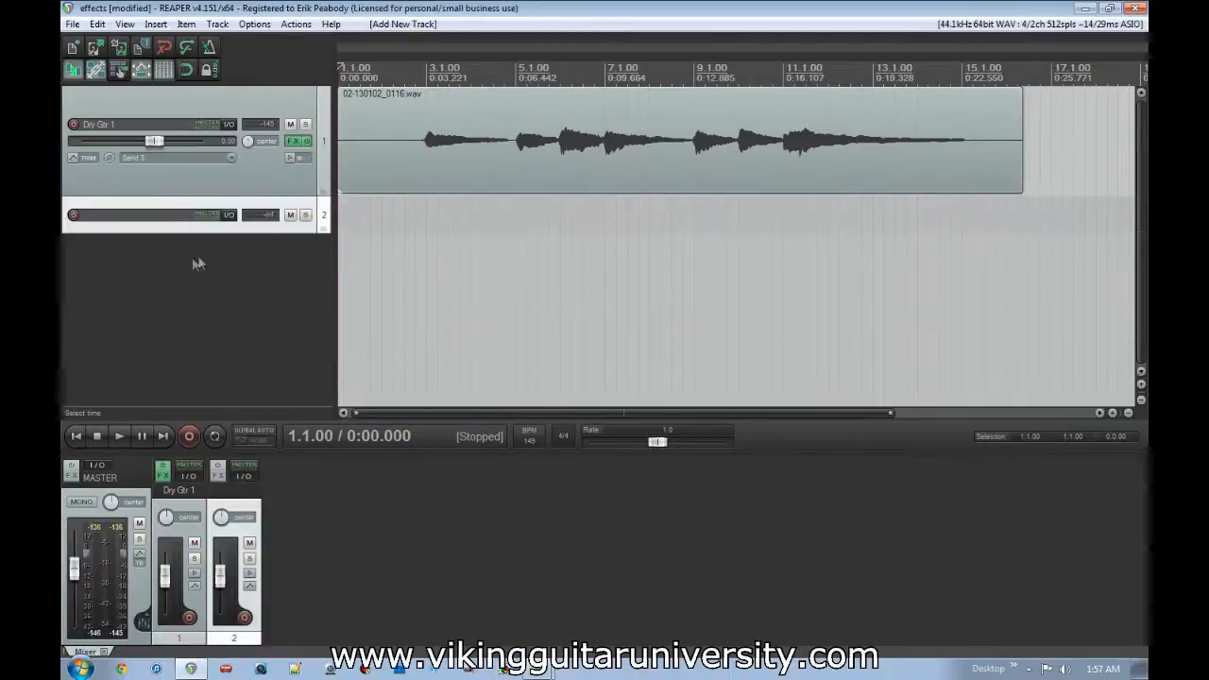
drag(274, 231, 273, 274)
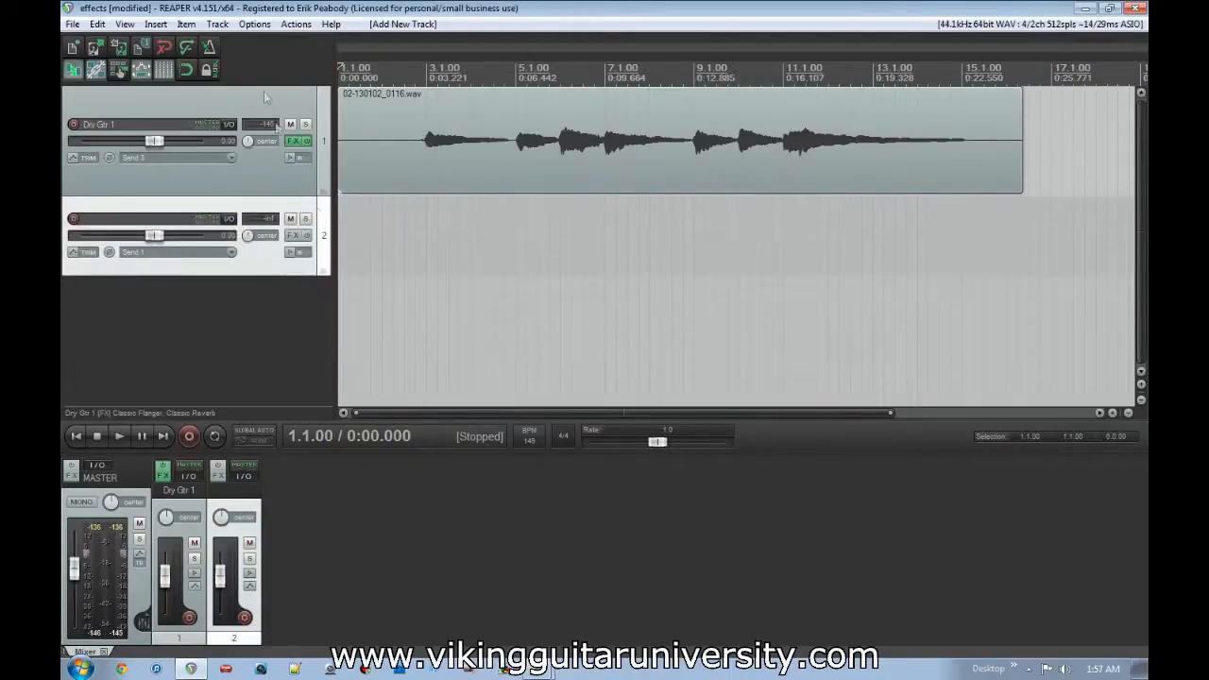
click(292, 235)
click(1011, 296)
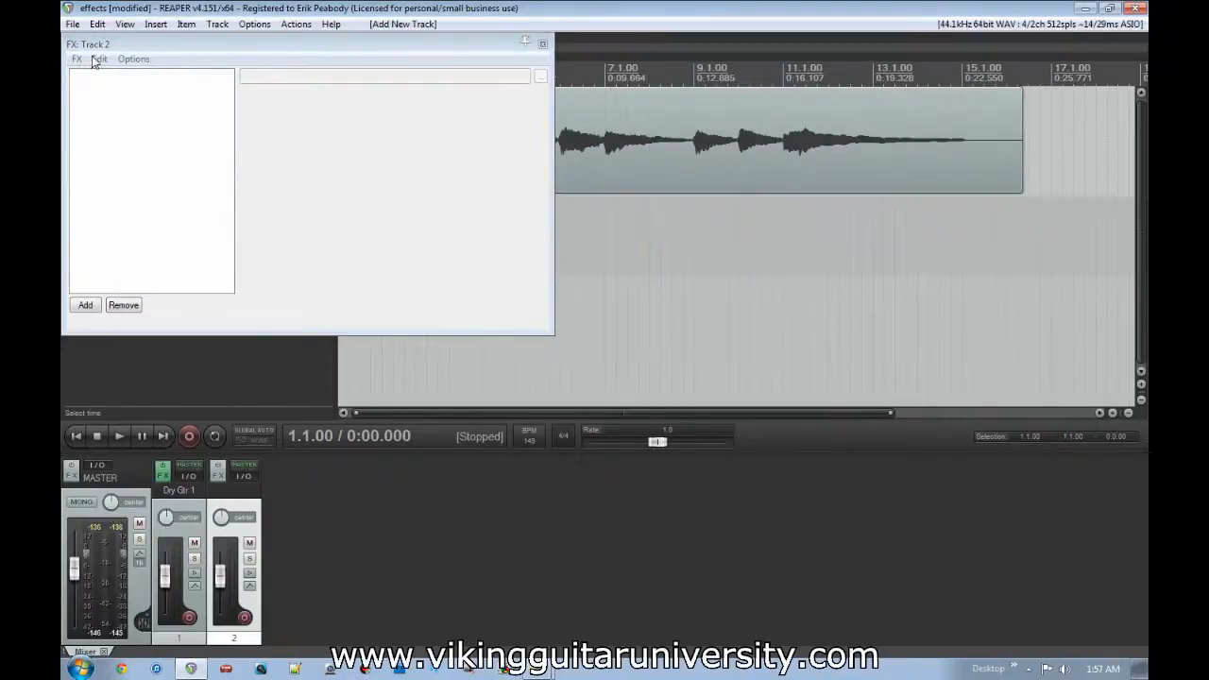
click(77, 58)
click(114, 93)
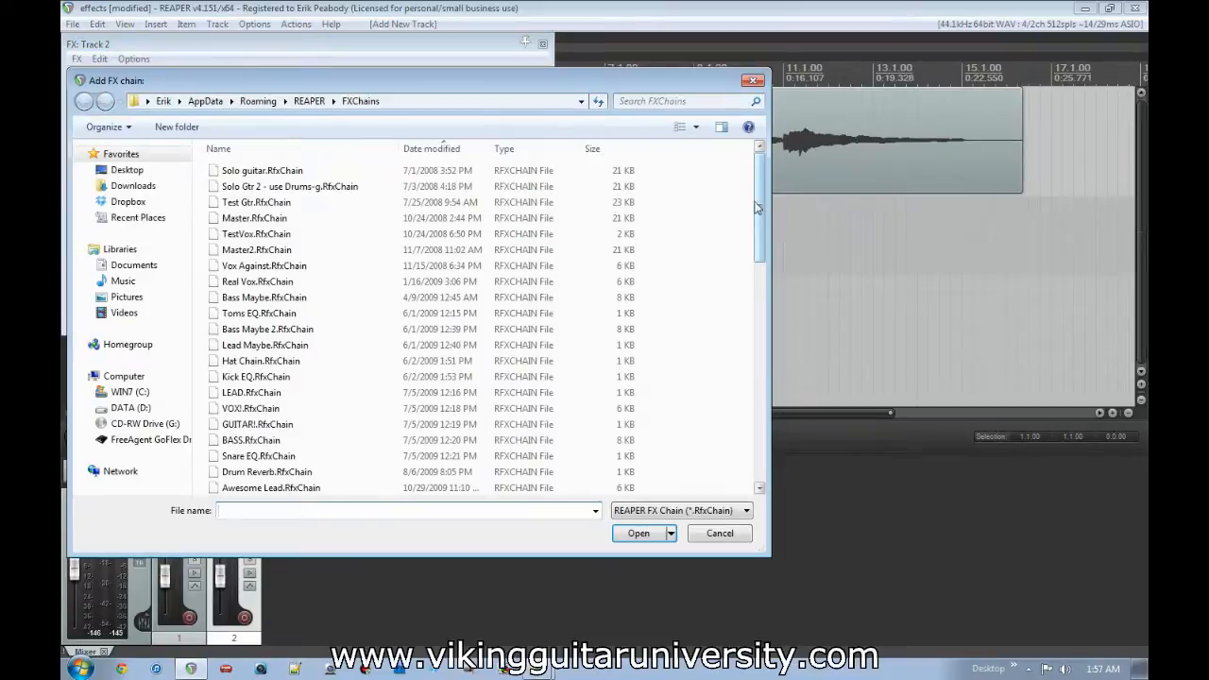
text(flange)
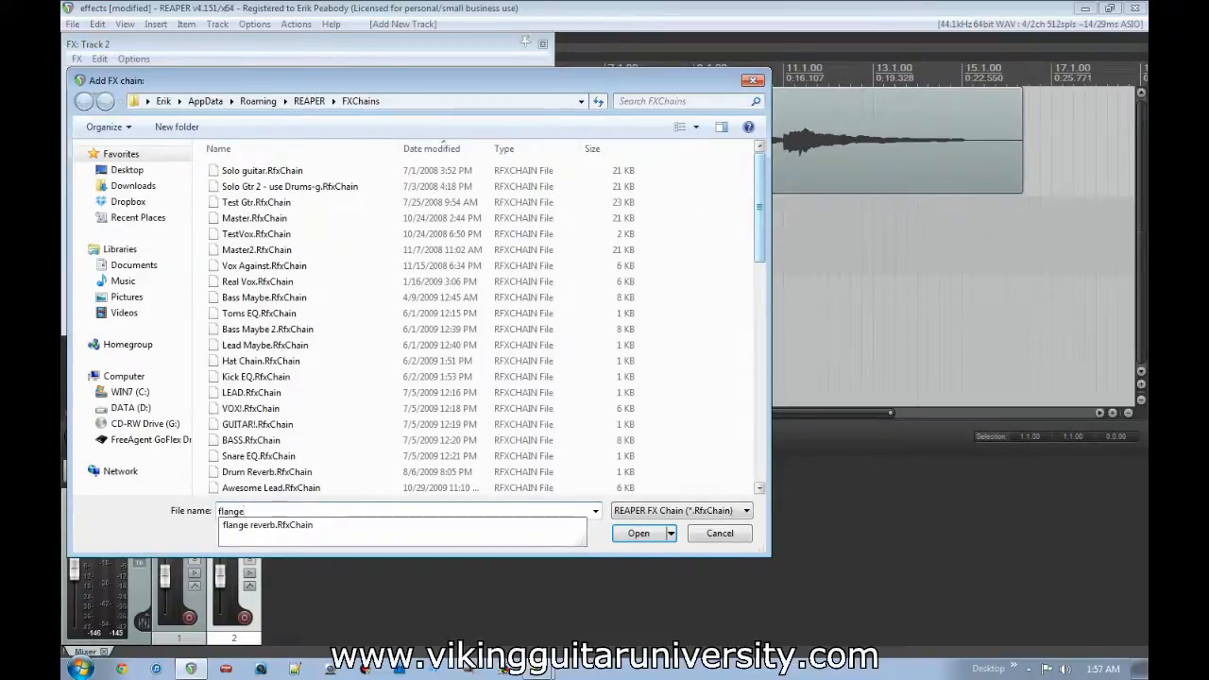
click(313, 526)
click(639, 533)
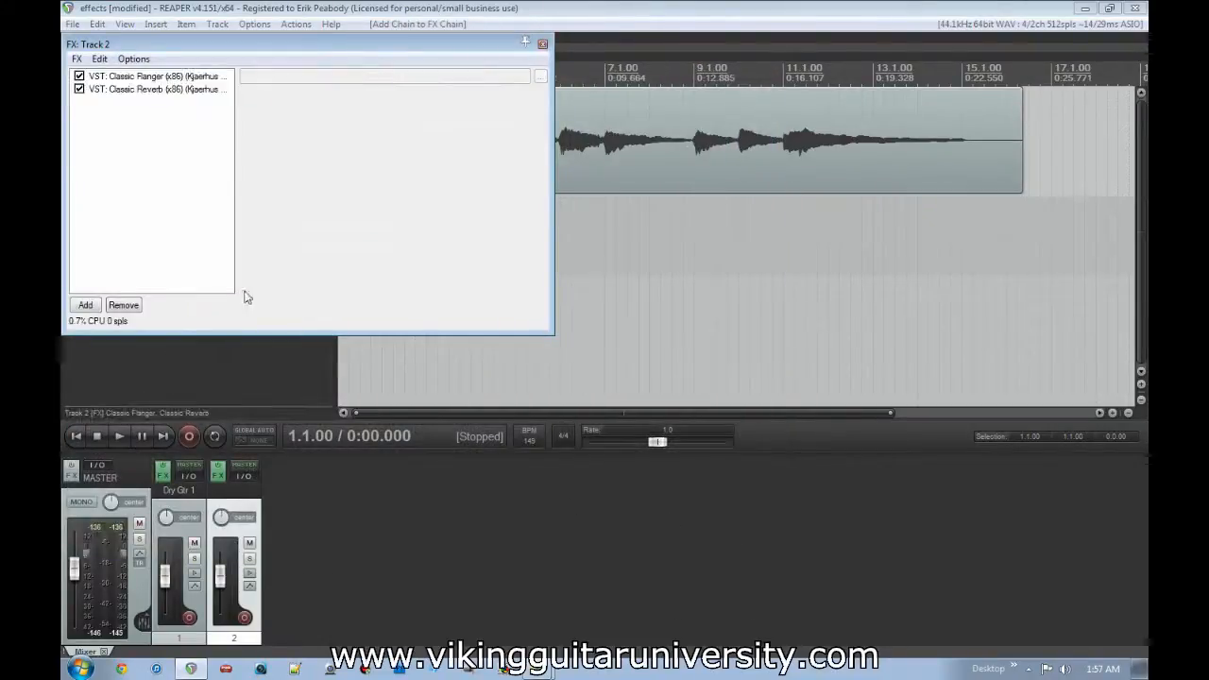
Step: Look through the Classic Flanger and Classic Reverb plug-ins loaded on track 2
click(140, 76)
drag(337, 52, 410, 228)
click(146, 90)
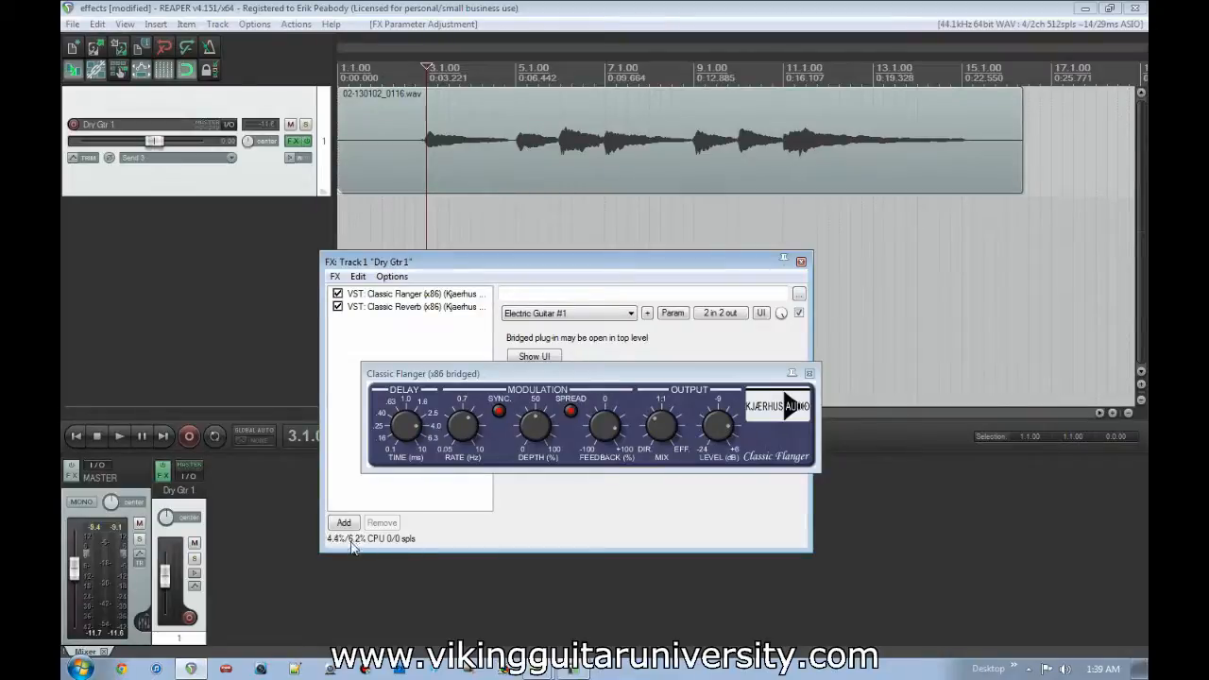
Step: Close the flanger window and the Dry Gtr 1 effects chain, reopen the chain and close the reverb's own window
click(809, 374)
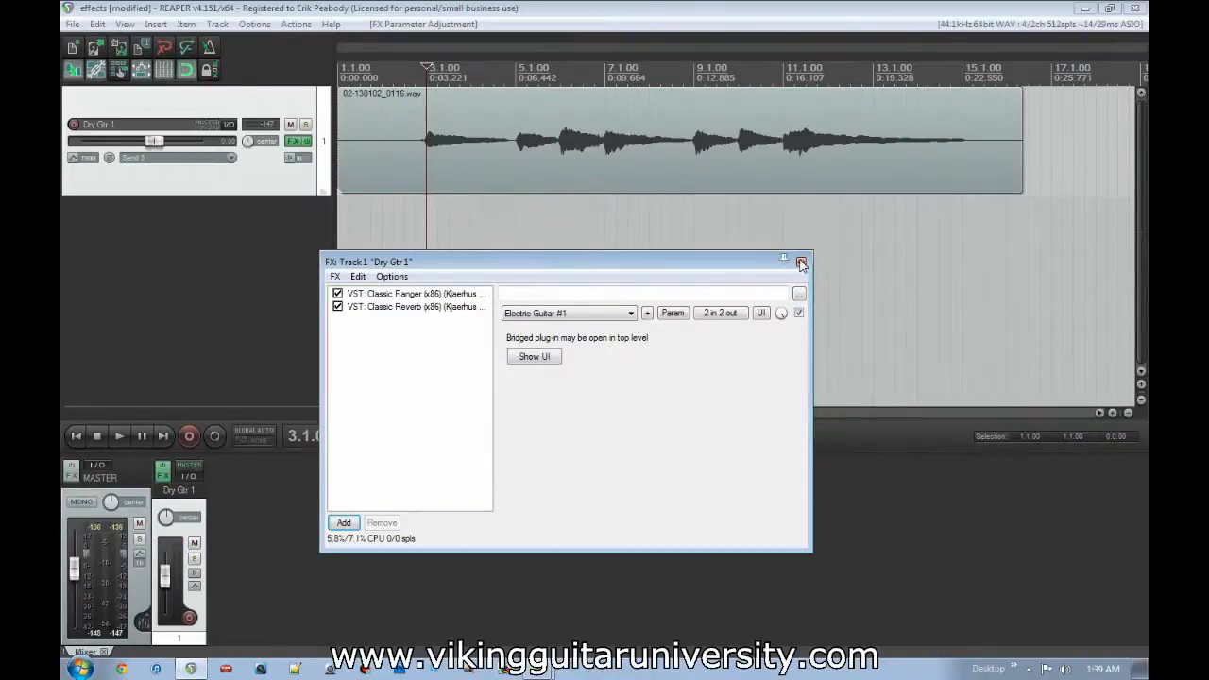
click(802, 263)
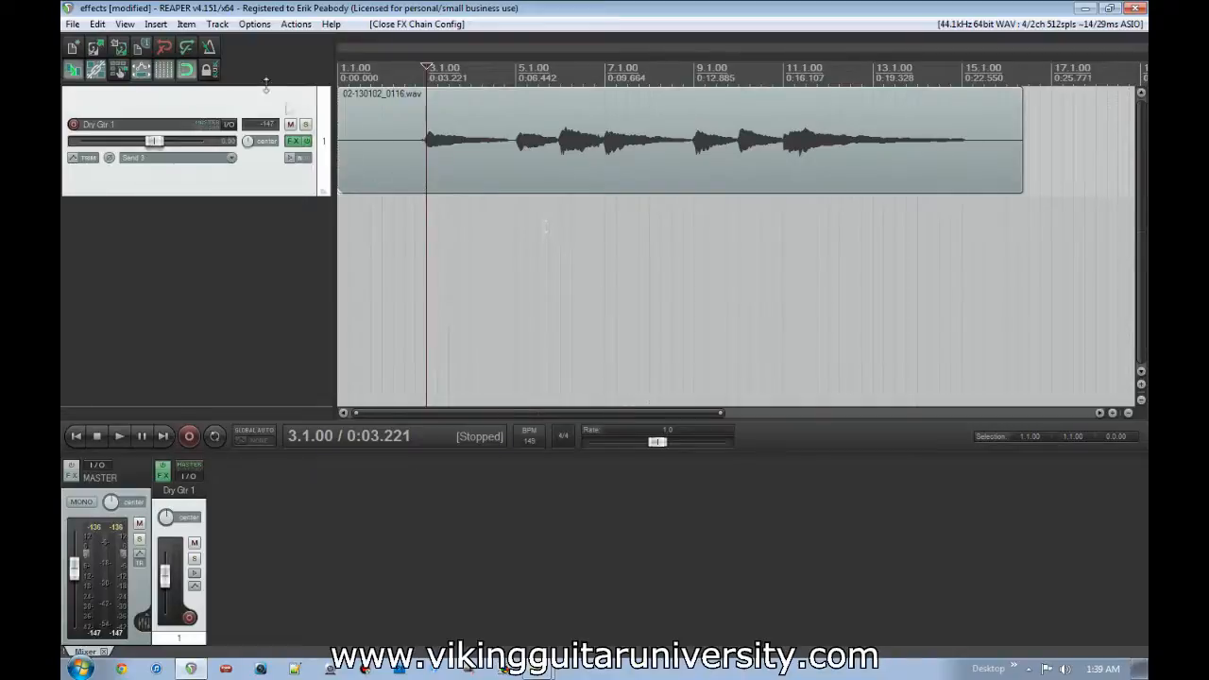
click(296, 141)
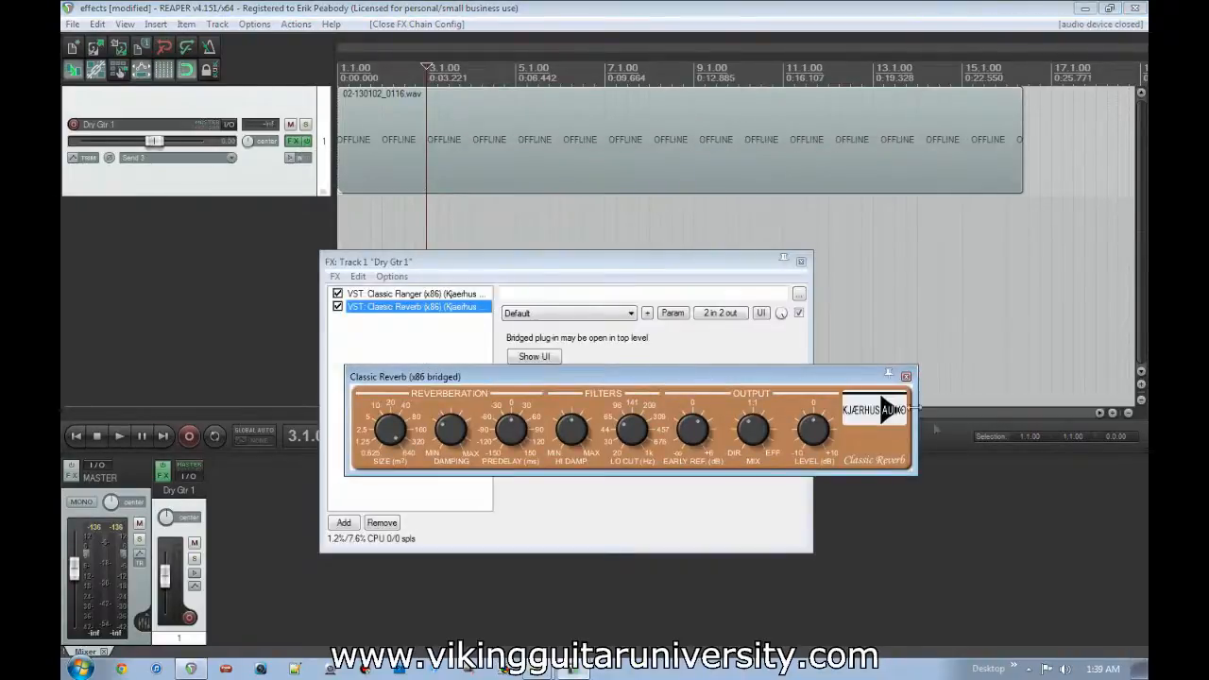
click(905, 377)
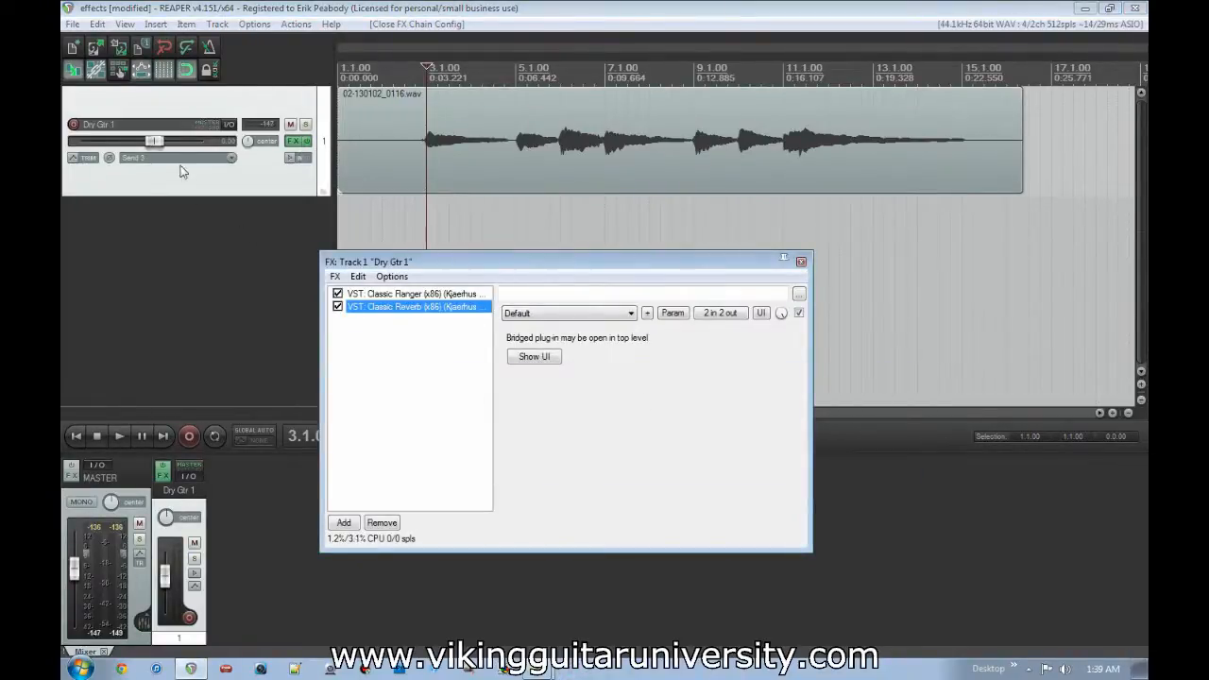
Step: Add four empty tracks below Dry Gtr 1
double_click(169, 232)
double_click(157, 251)
double_click(150, 282)
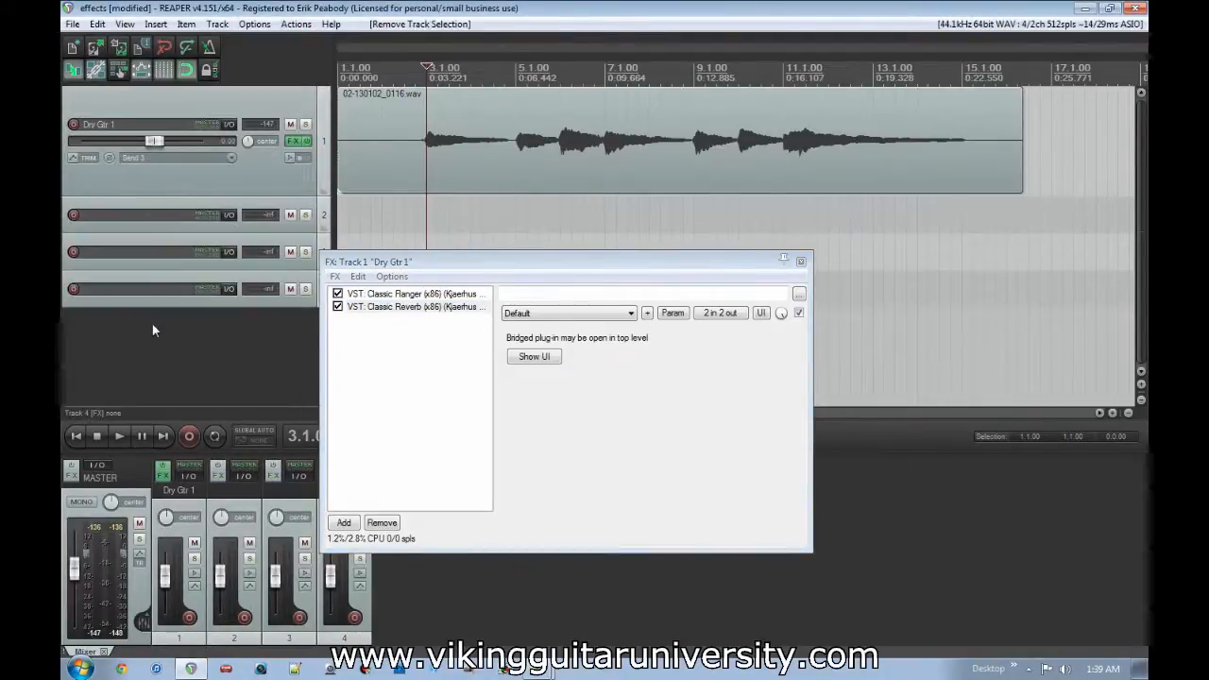
double_click(152, 324)
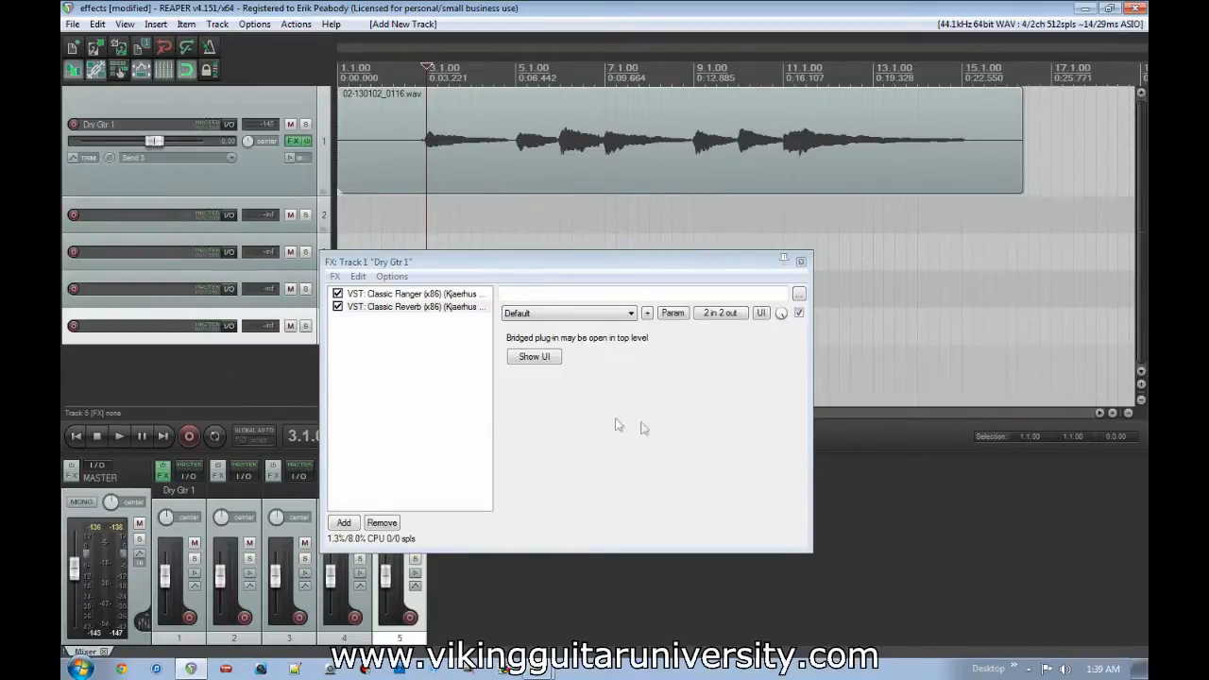
Step: Close the Dry Gtr 1 effects chain and delete the four empty tracks below it
click(801, 261)
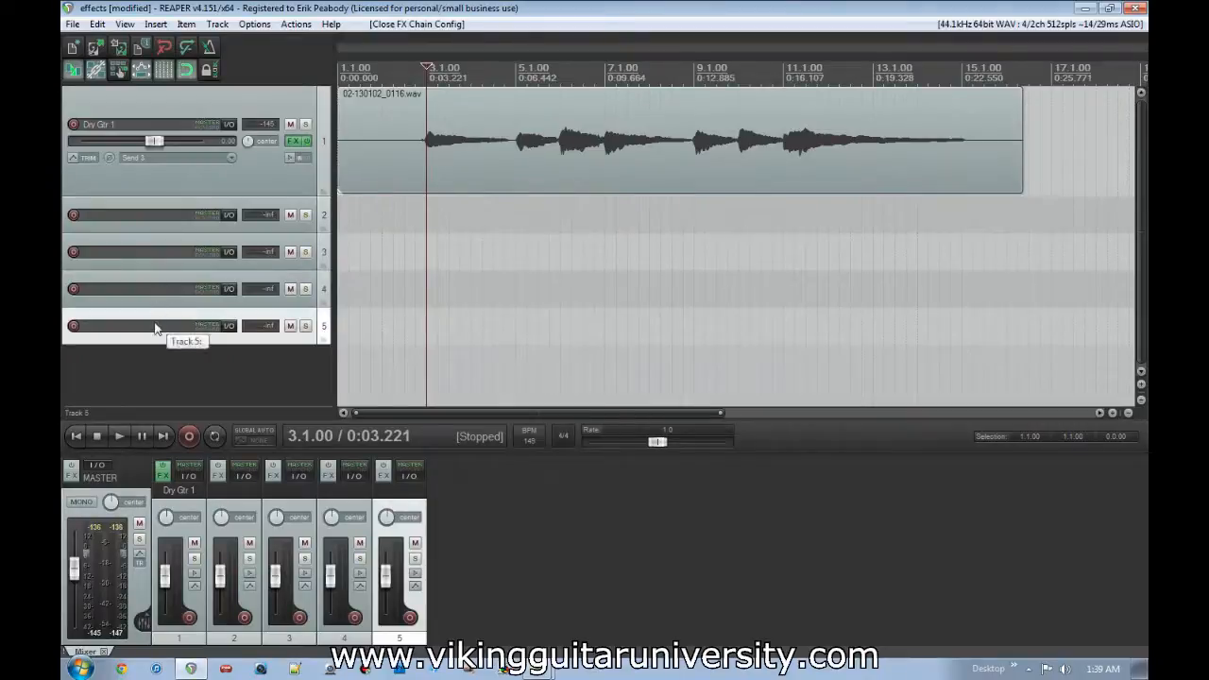
key(Delete)
click(176, 289)
key(Delete)
click(178, 251)
key(Delete)
click(183, 219)
key(Delete)
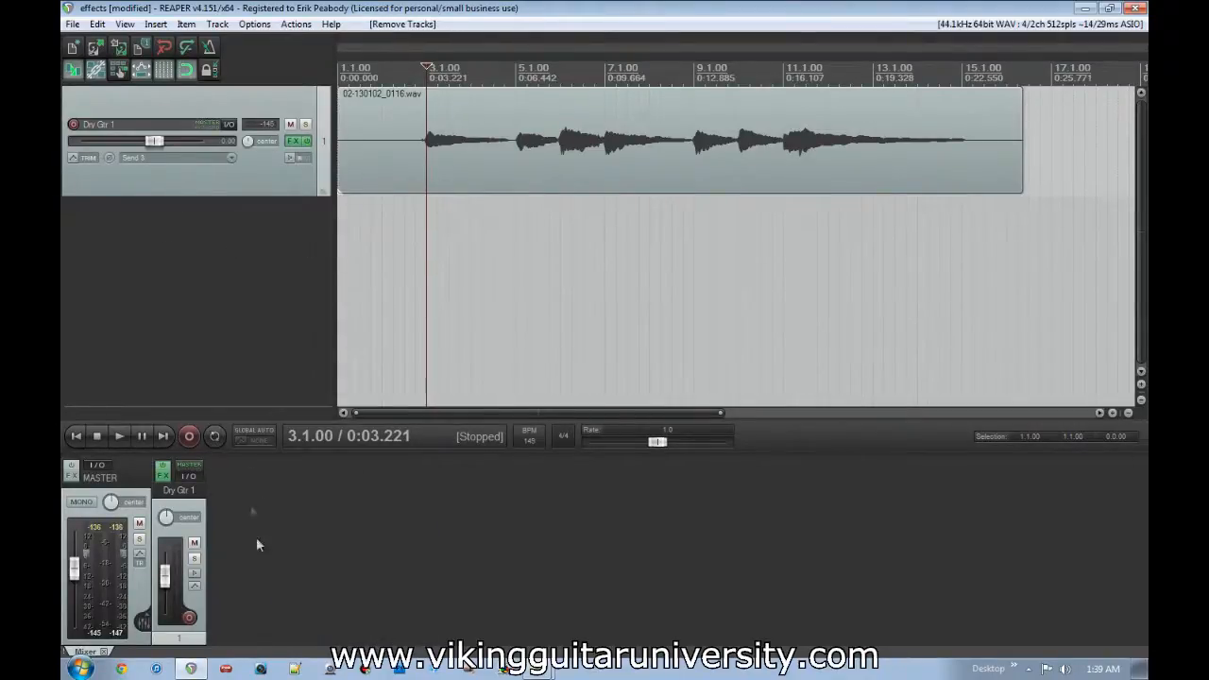
Step: Switch to the wet vs dry.RPP project and delete its Wet Gtr 2 and Wet Gtr 1 tracks
click(542, 672)
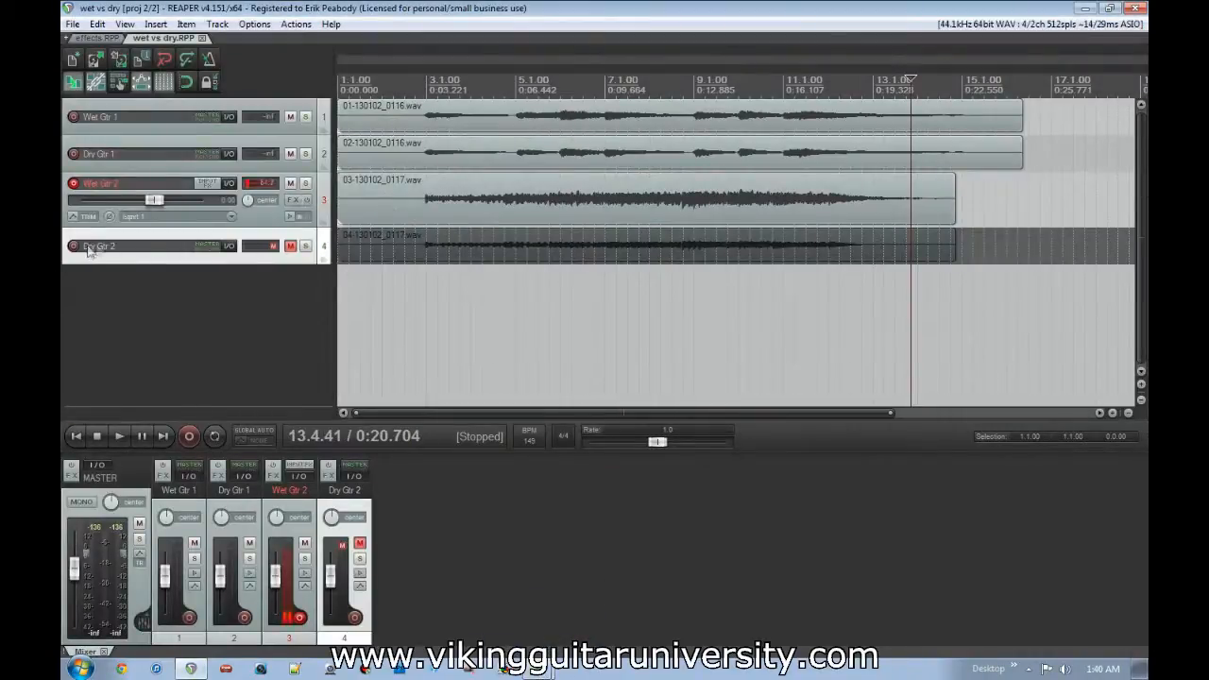
click(95, 190)
key(Delete)
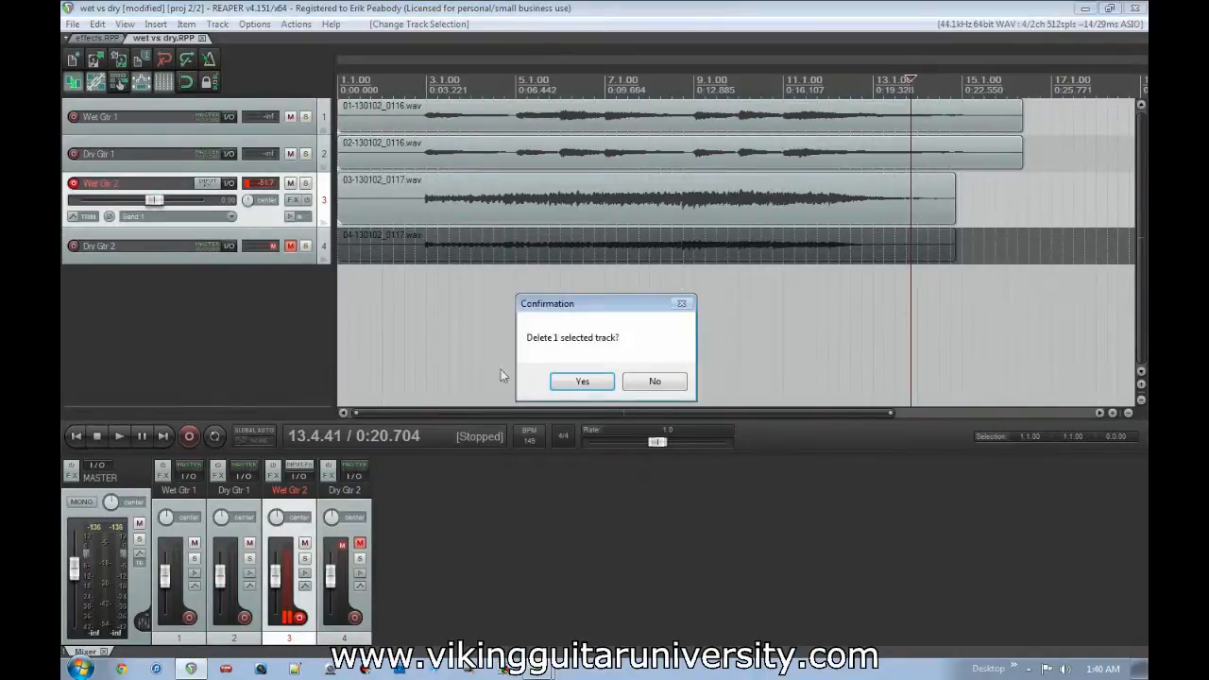
click(576, 386)
click(123, 123)
key(Delete)
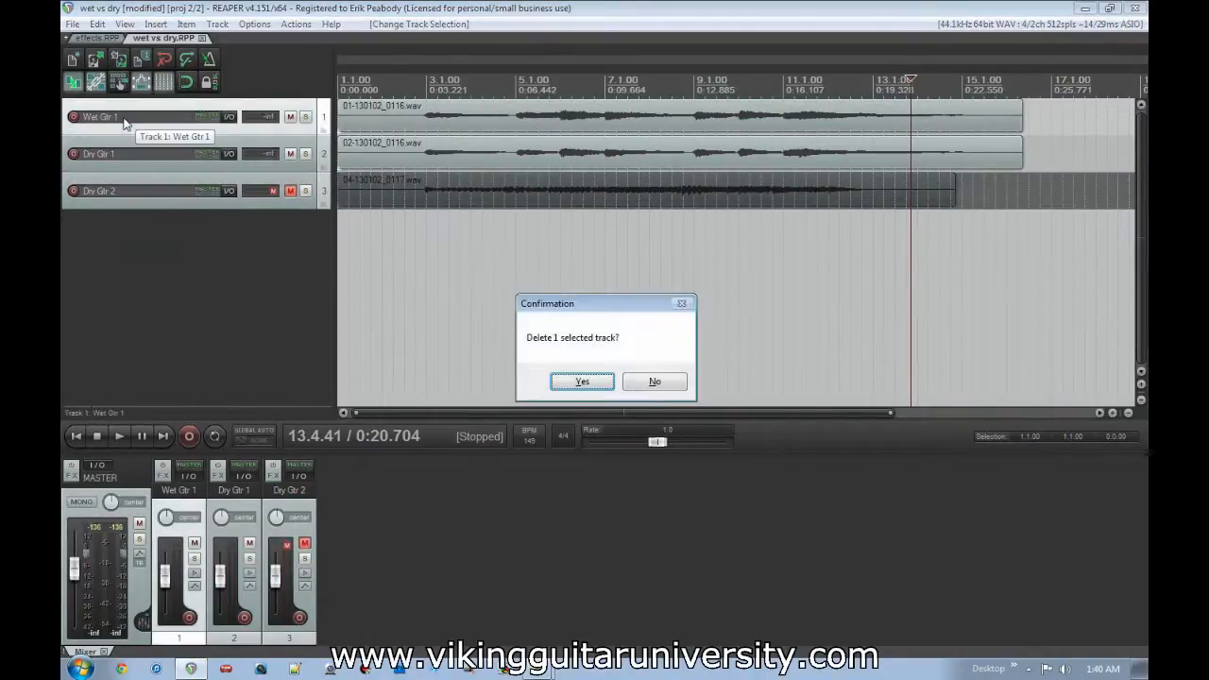
click(558, 377)
Step: Unmute Dry Gtr 2 and increase the height of both dry guitar tracks
click(290, 153)
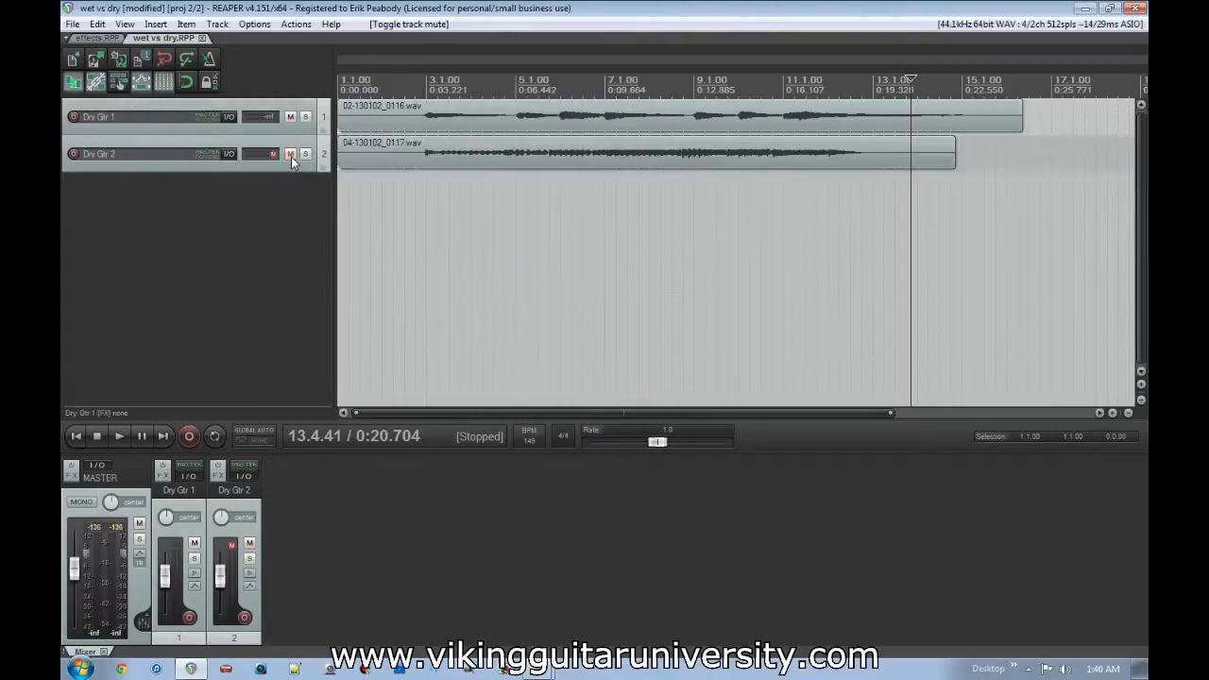
drag(232, 136, 239, 202)
drag(255, 303, 256, 307)
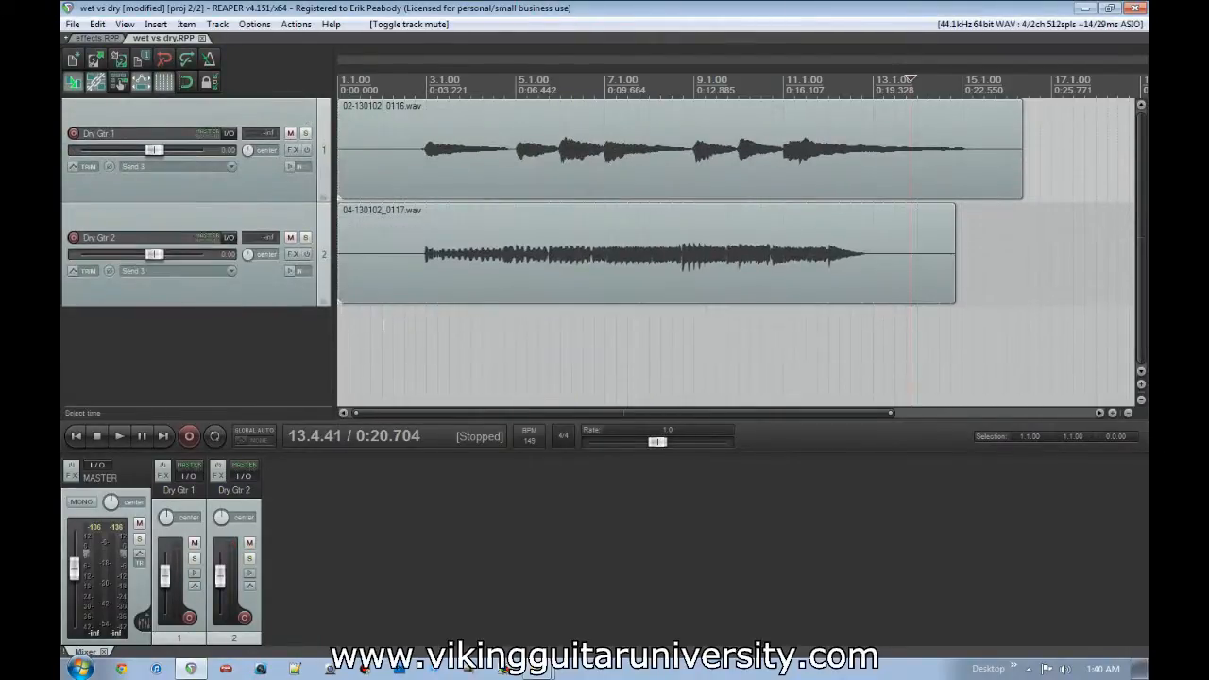
Step: Play Dry Gtr 1 soloed from the start of its guitar part, then stop playback and unsolo it
click(425, 341)
click(306, 134)
key(space)
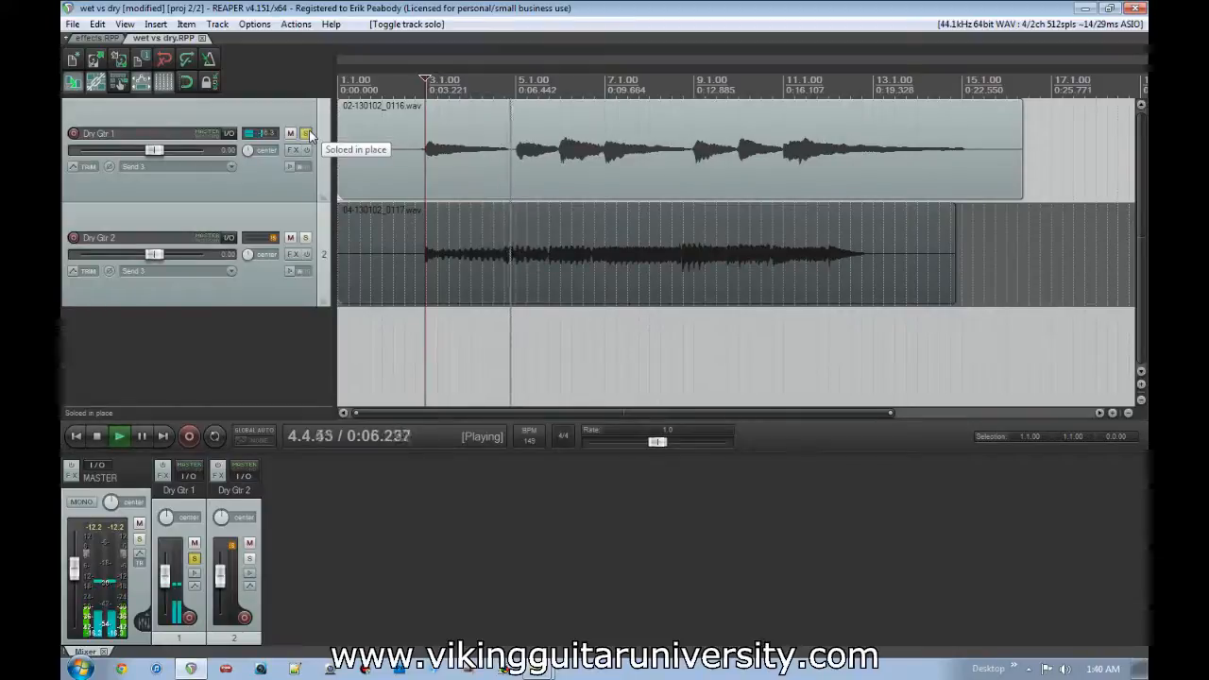
key(space)
click(306, 135)
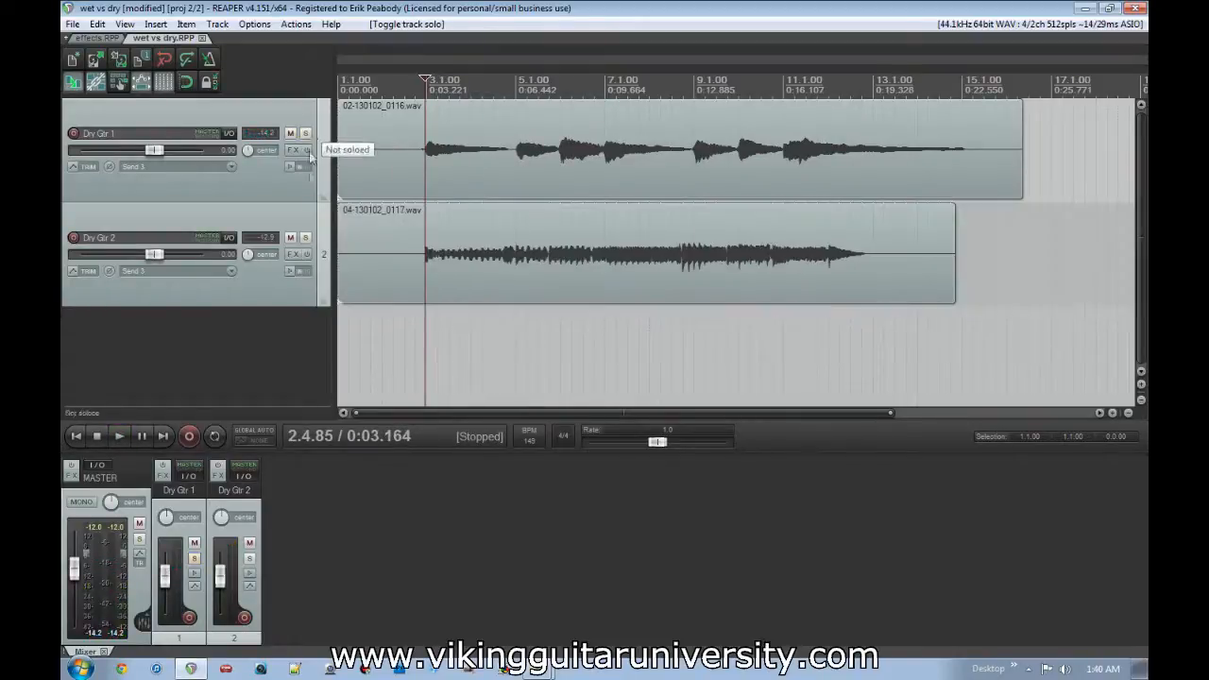
Step: Play Dry Gtr 2 soloed from the same position, then stop playback and unsolo it
click(306, 238)
key(space)
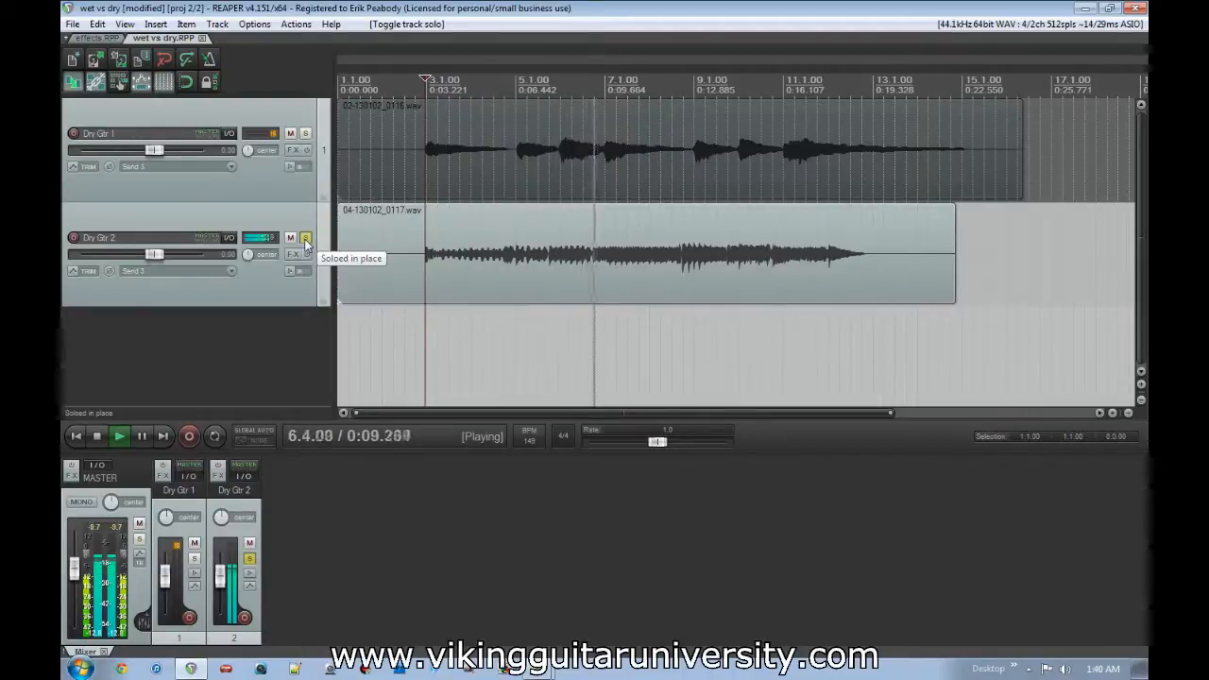
key(space)
click(305, 238)
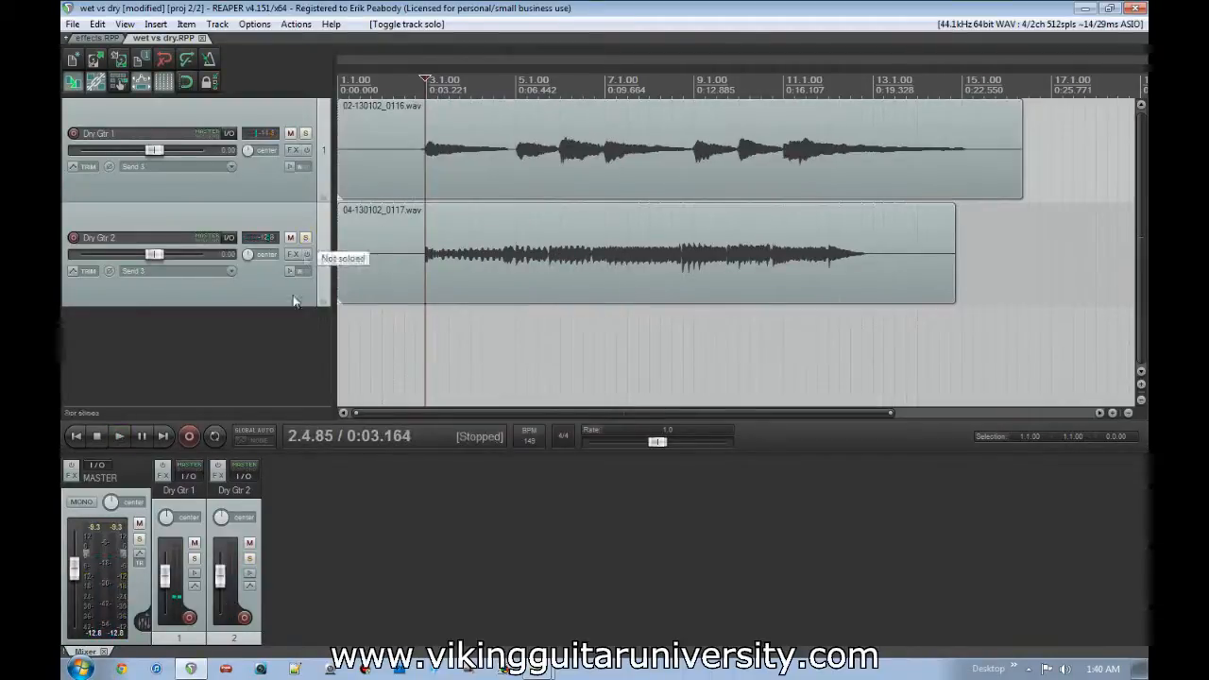
Step: Add the Kjaerhus Classic Reverb and Classic Chorus effects to Dry Gtr 1, with the chorus ahead of the reverb
click(296, 150)
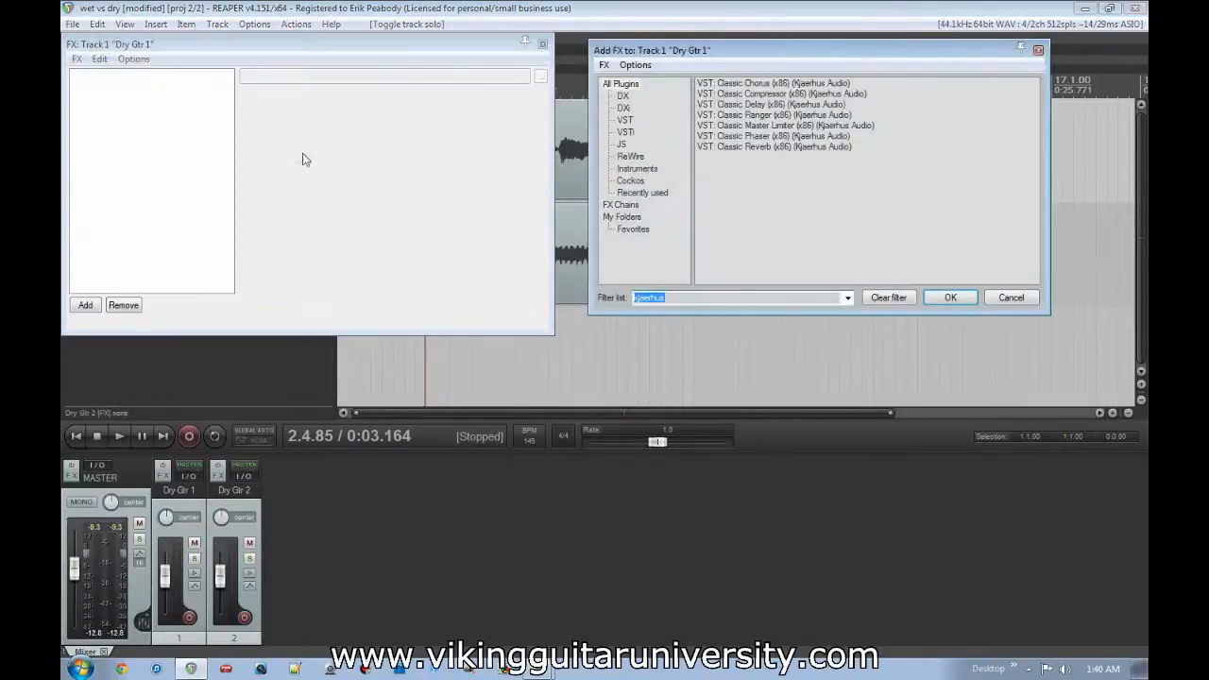
double_click(772, 149)
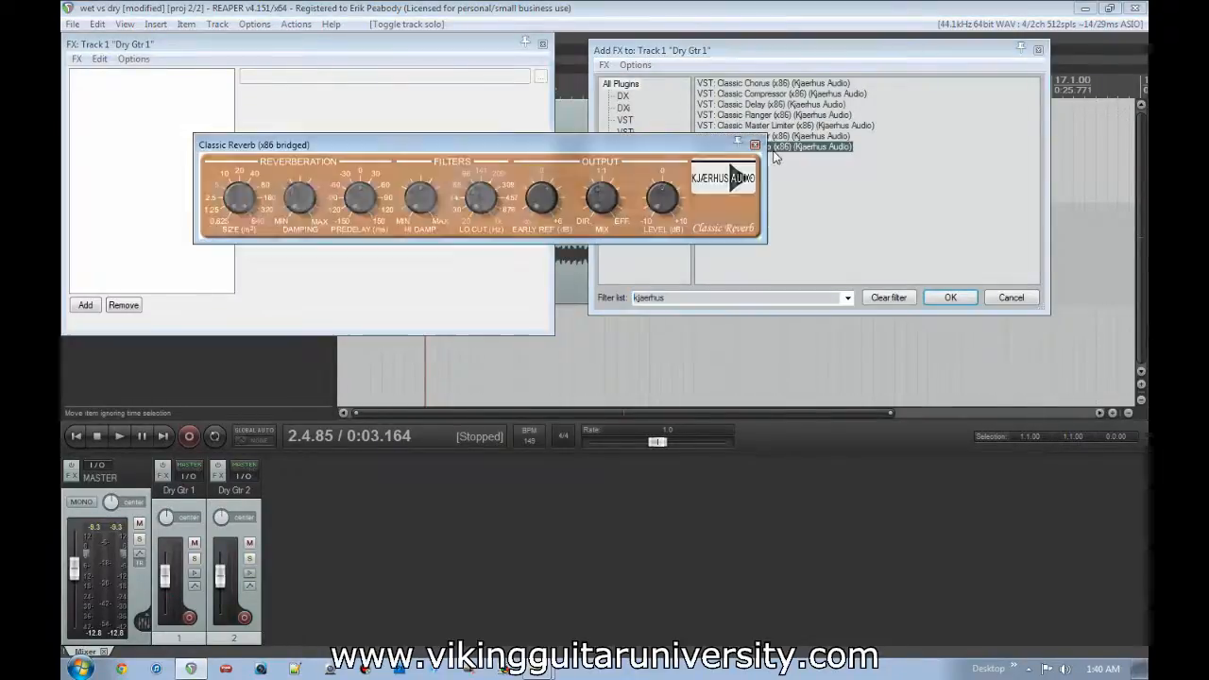
click(135, 265)
click(85, 306)
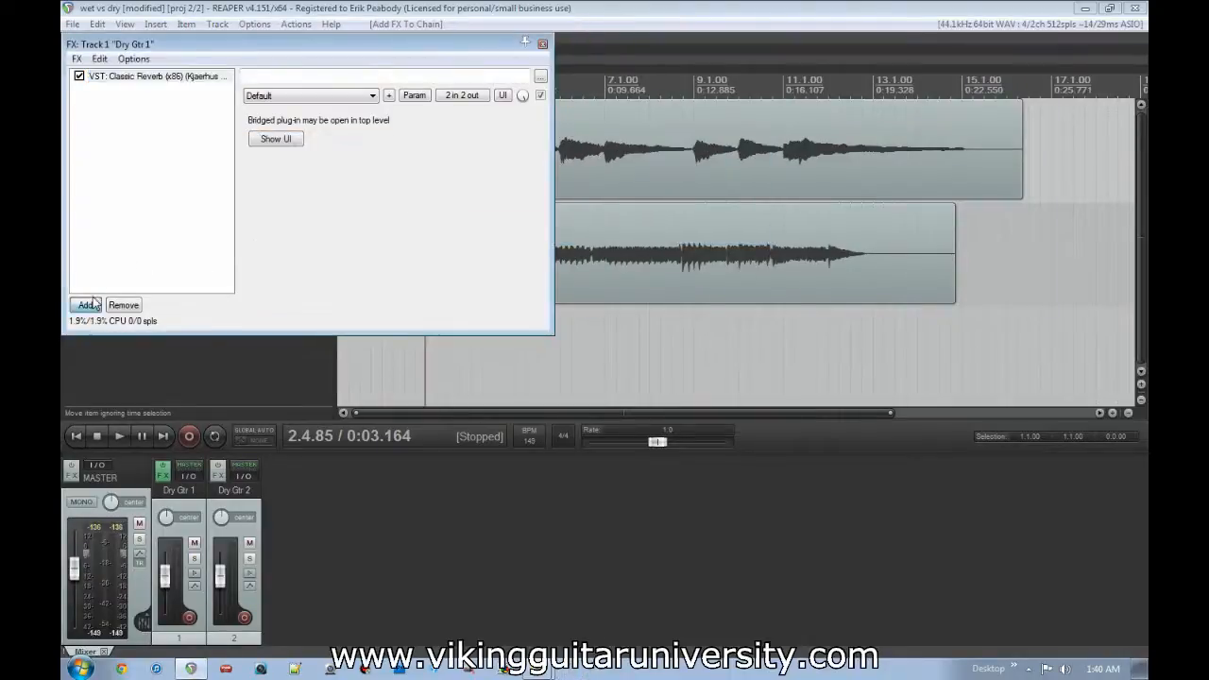
double_click(806, 86)
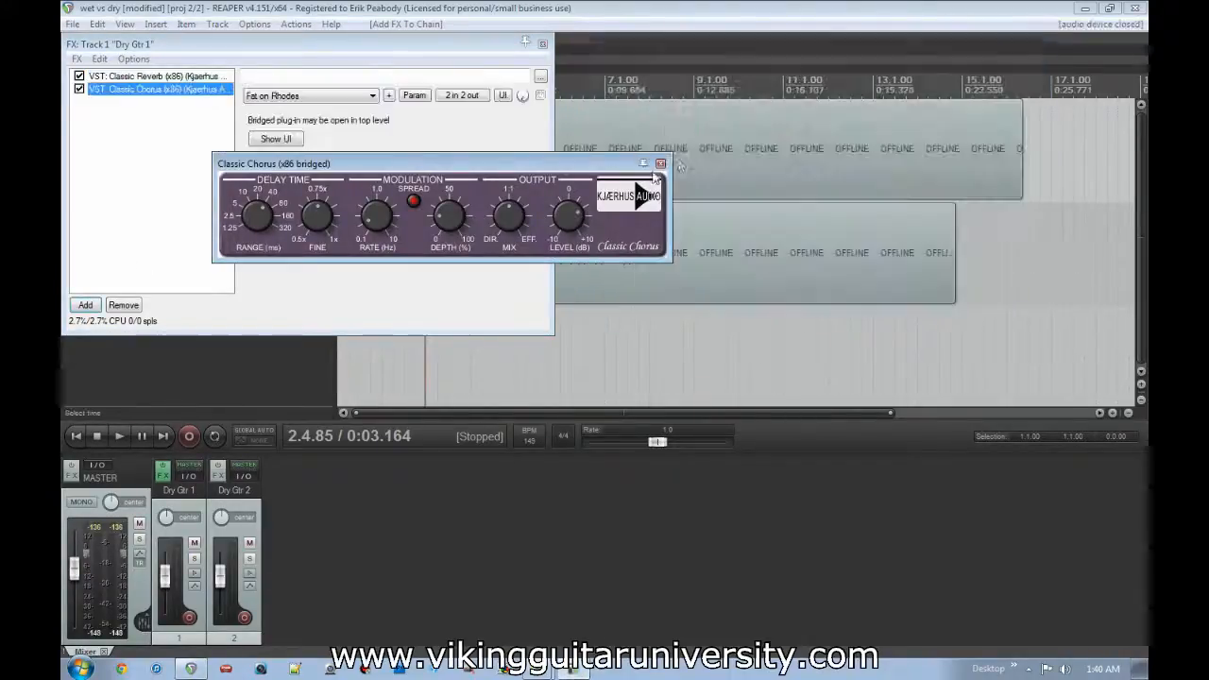
click(236, 135)
drag(174, 89, 174, 74)
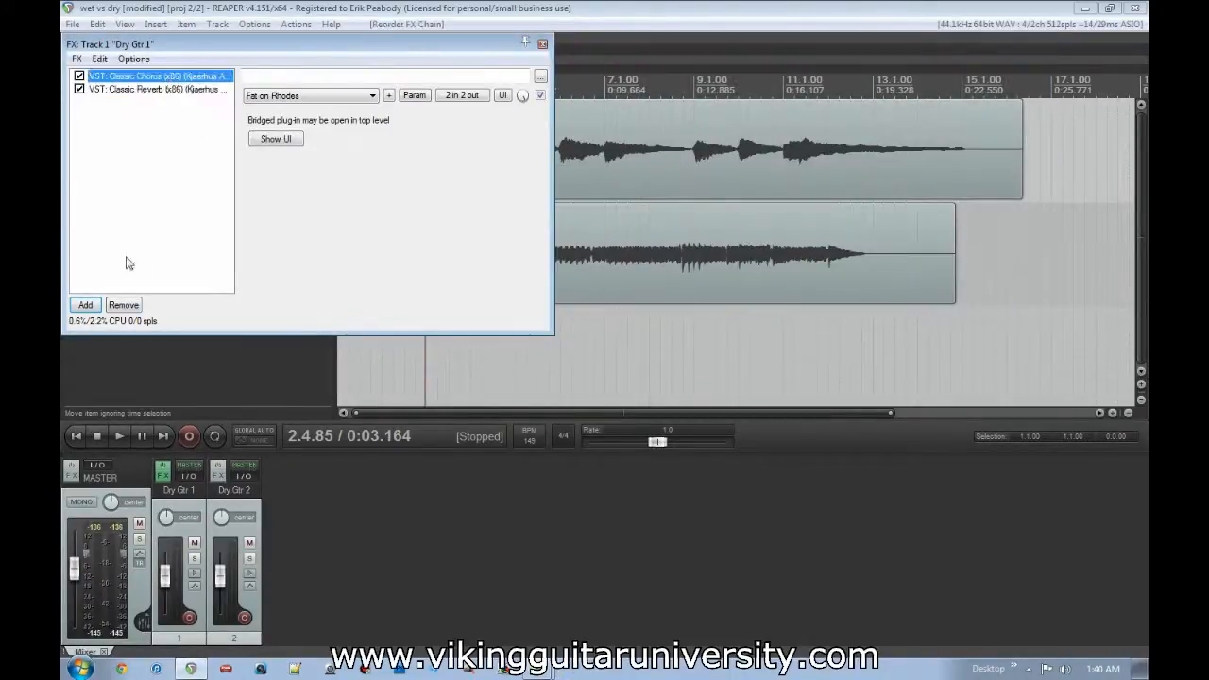
Step: Add the Kjaerhus Classic Delay as the last effect on Dry Gtr 1 and close its effects chain
click(85, 305)
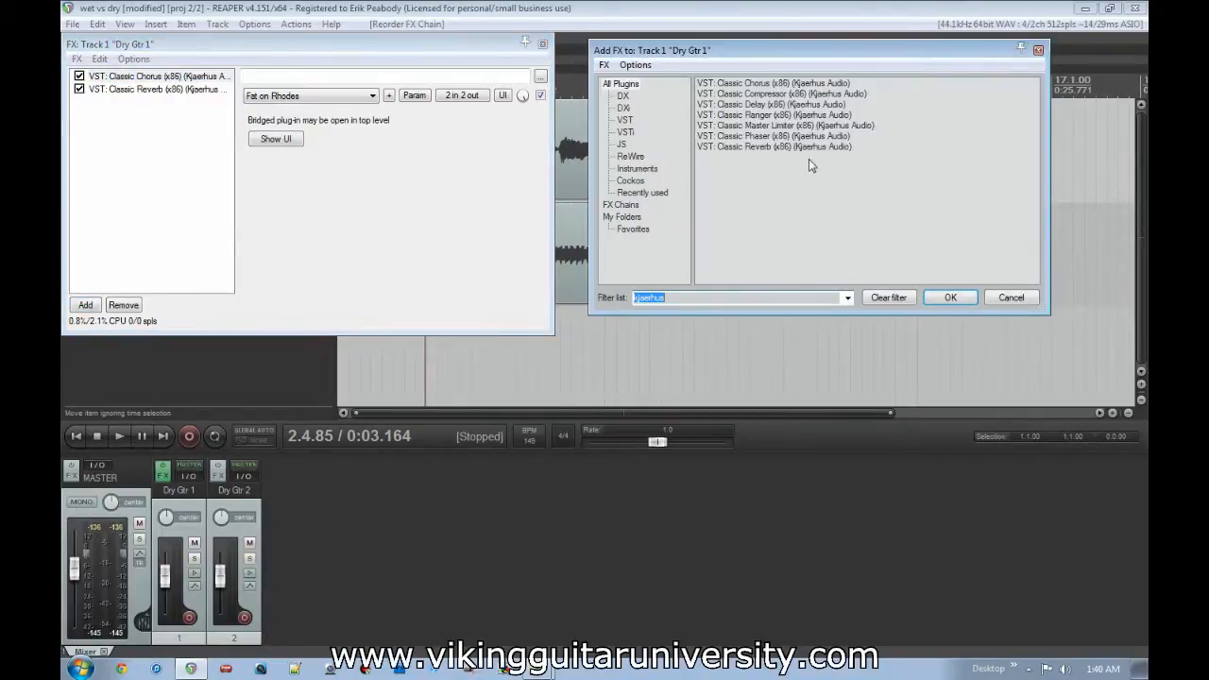
double_click(746, 105)
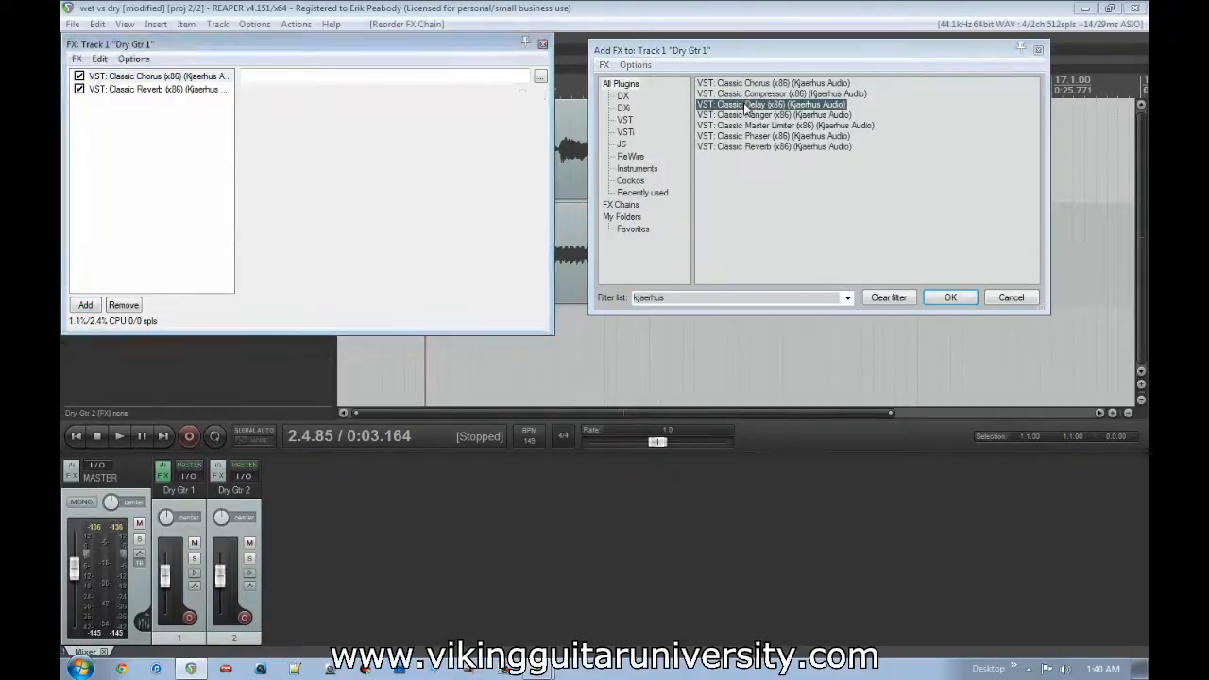
click(543, 43)
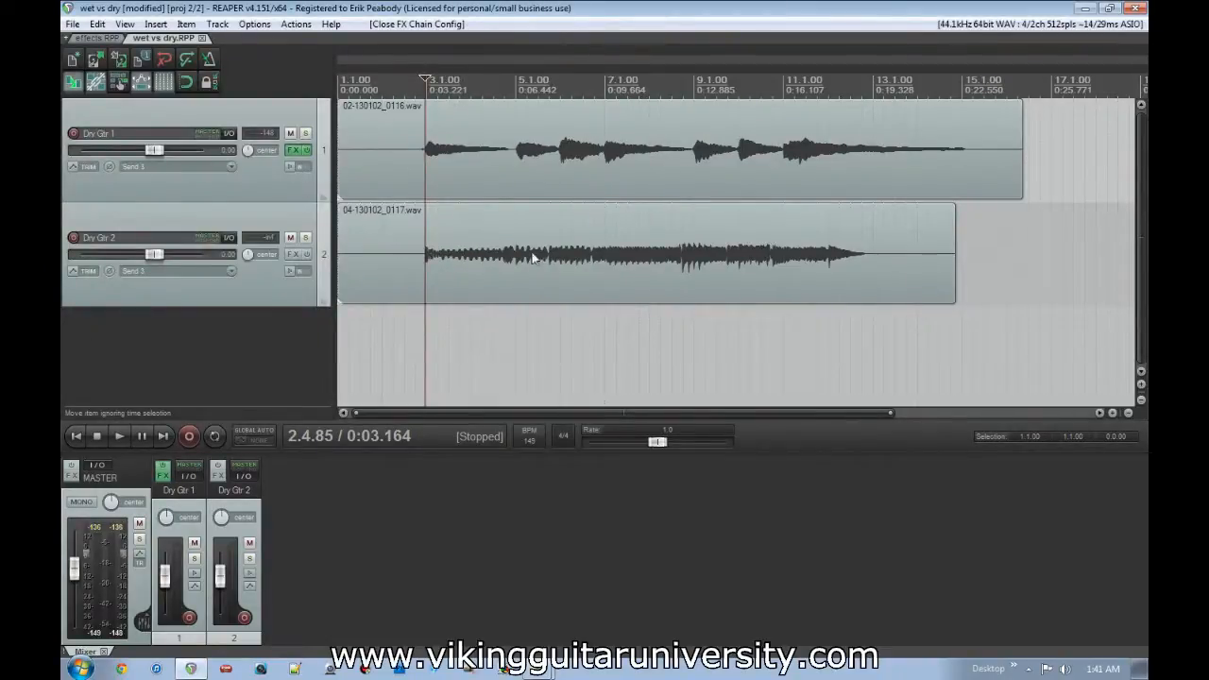
Step: Copy the chorus, reverb and delay effects from the Dry Gtr 1 effects chain and close the chain
click(295, 150)
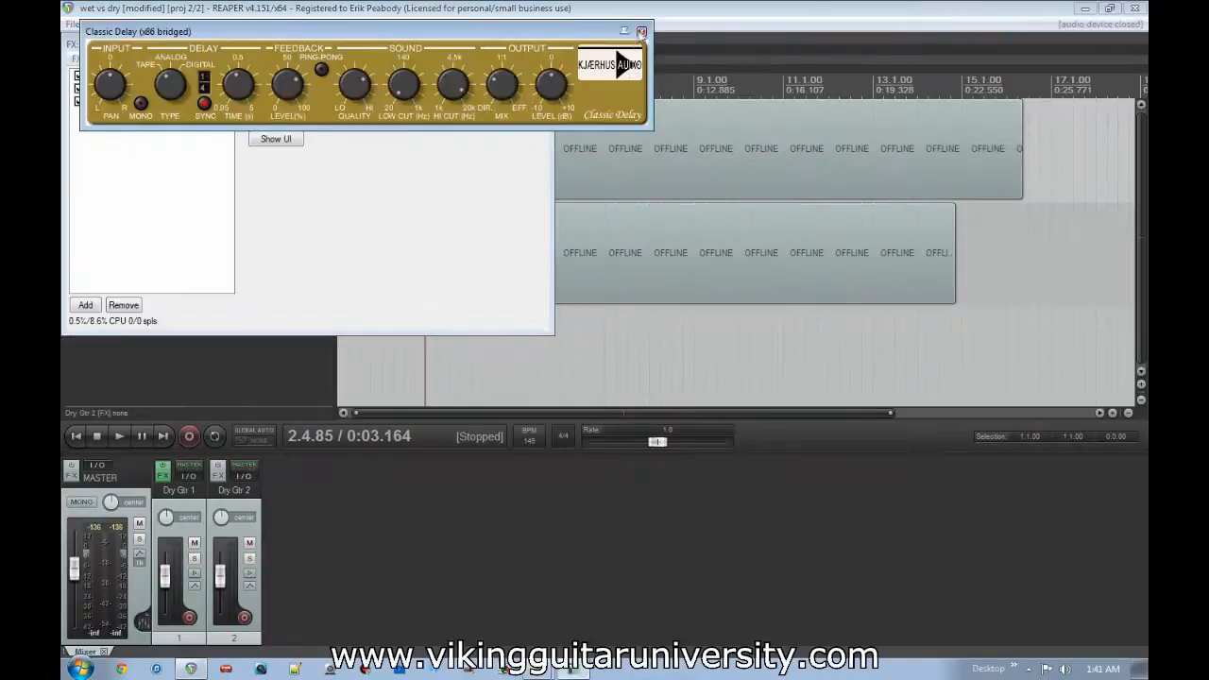
drag(109, 182, 180, 90)
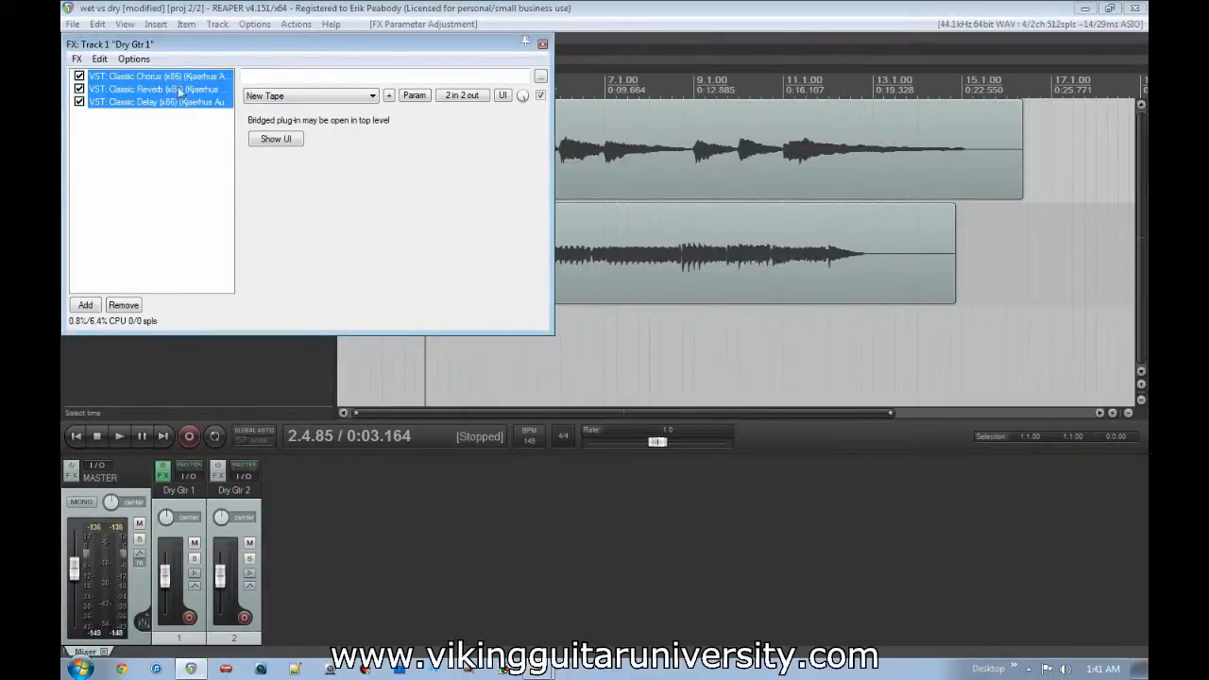
right_click(177, 92)
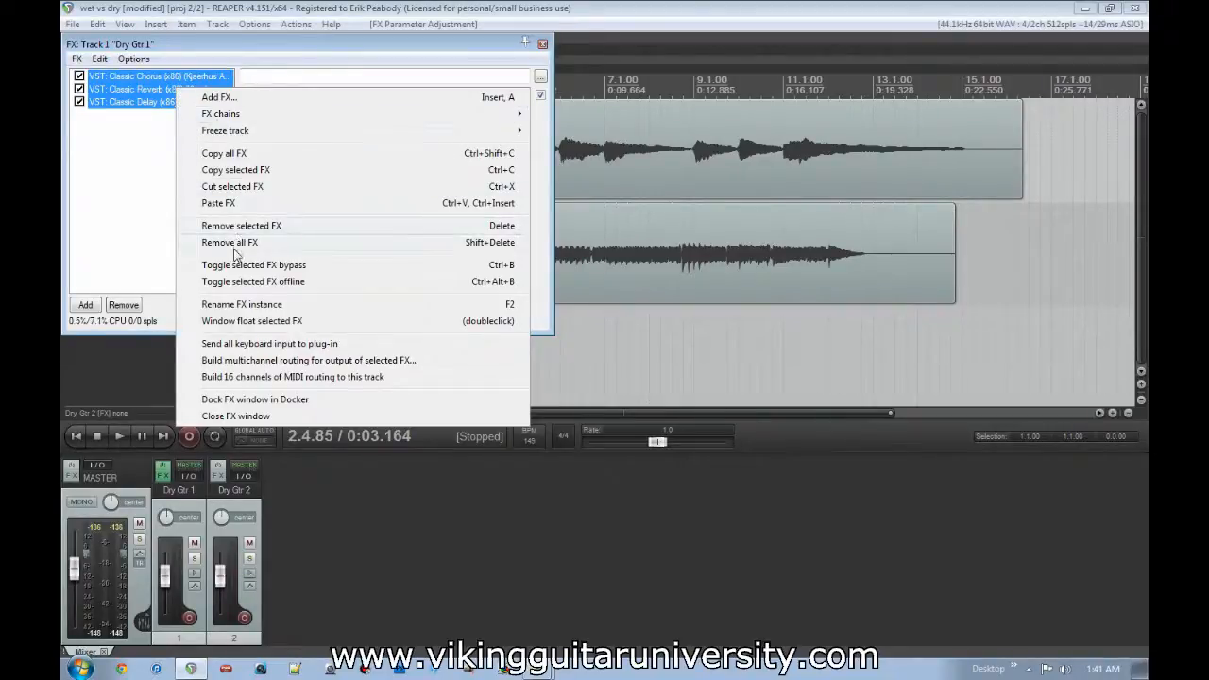
click(226, 171)
click(543, 43)
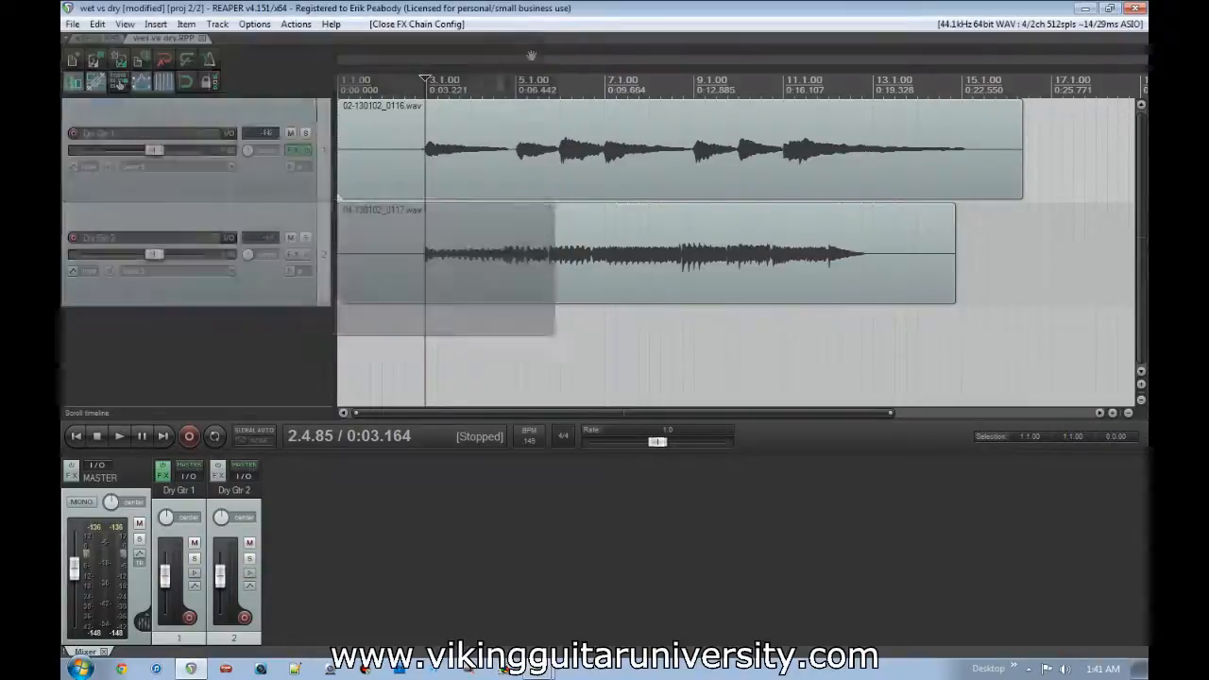
Step: Paste the copied chorus, reverb and delay into the empty Dry Gtr 2 effects chain and close it
click(294, 255)
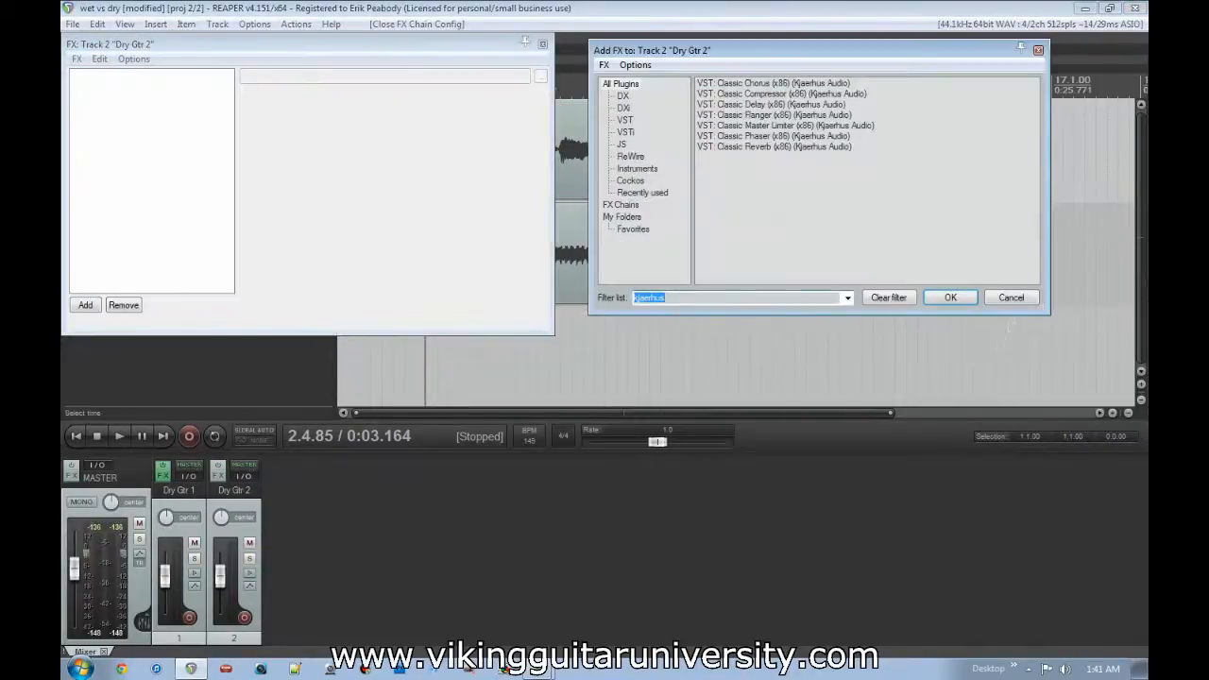
click(1011, 297)
right_click(178, 171)
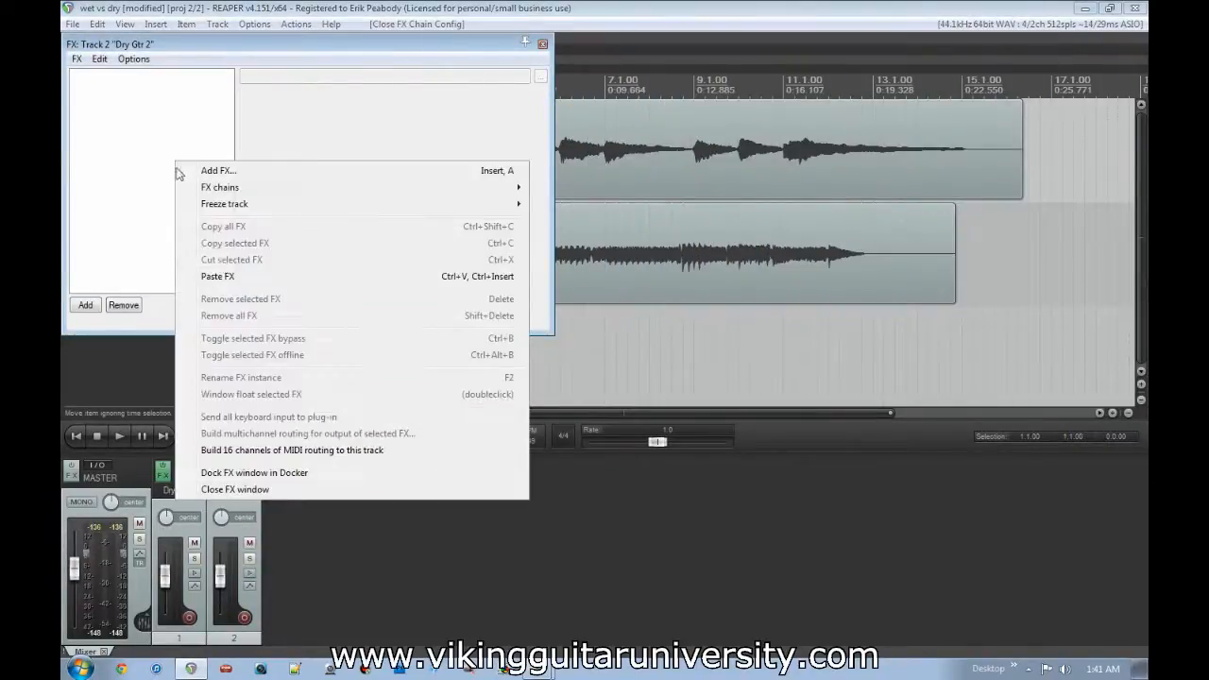
click(253, 277)
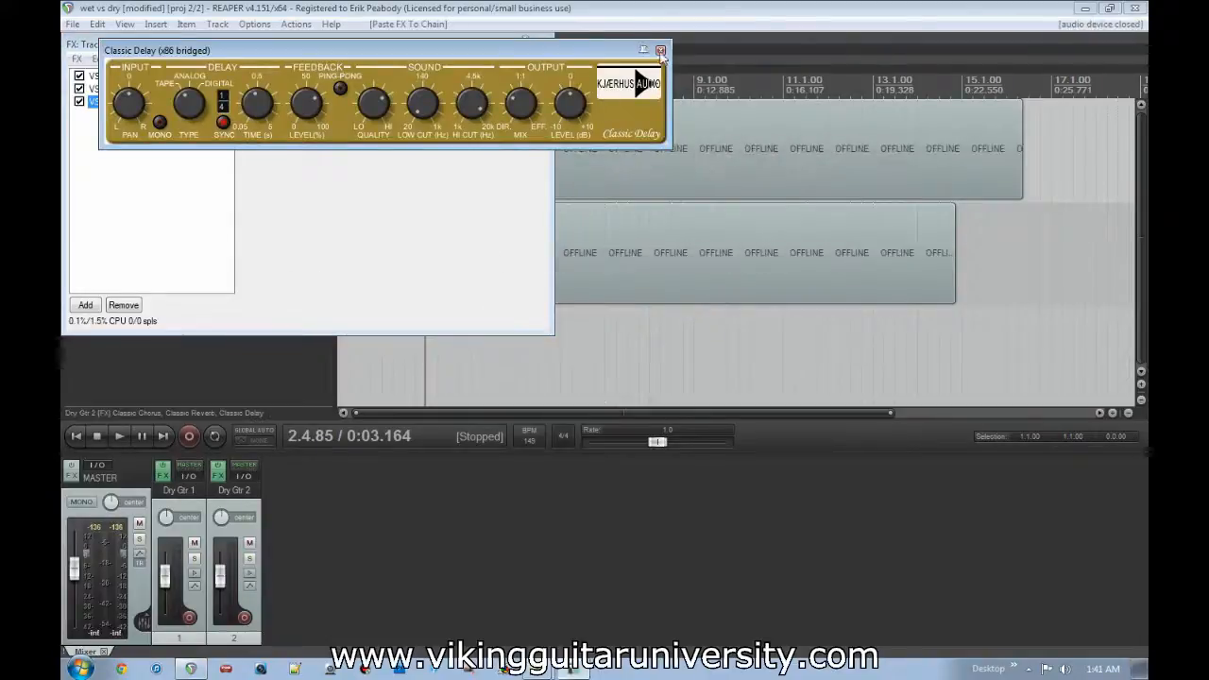
click(661, 50)
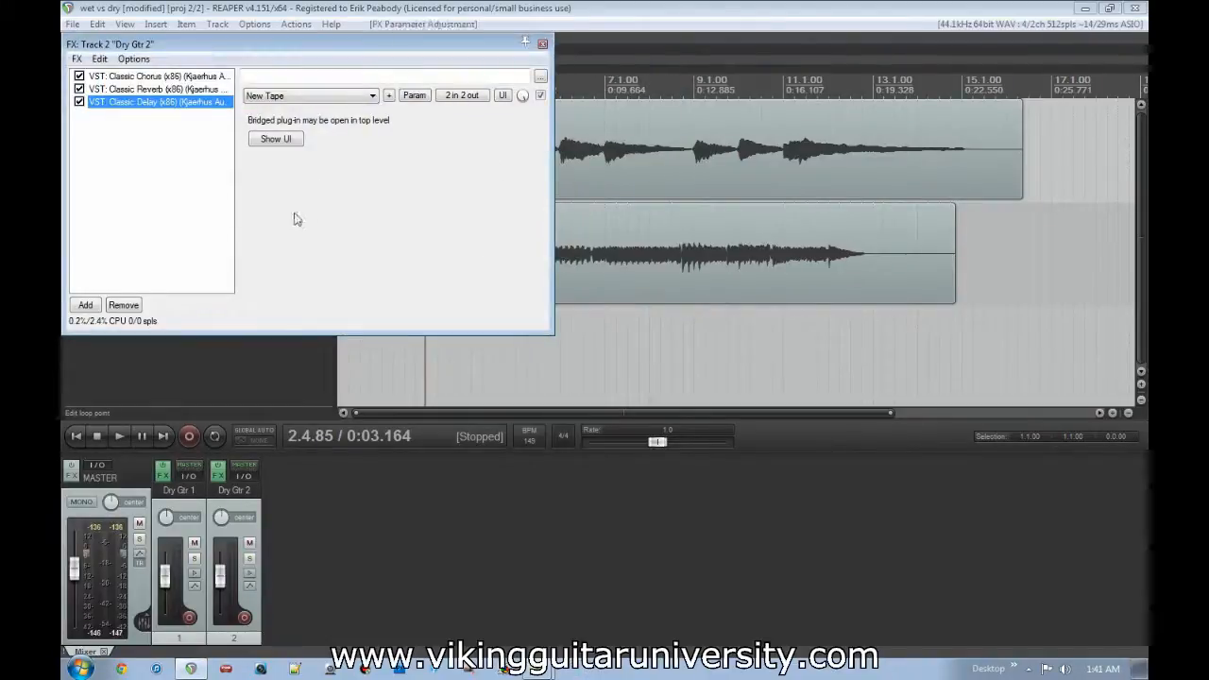
click(543, 44)
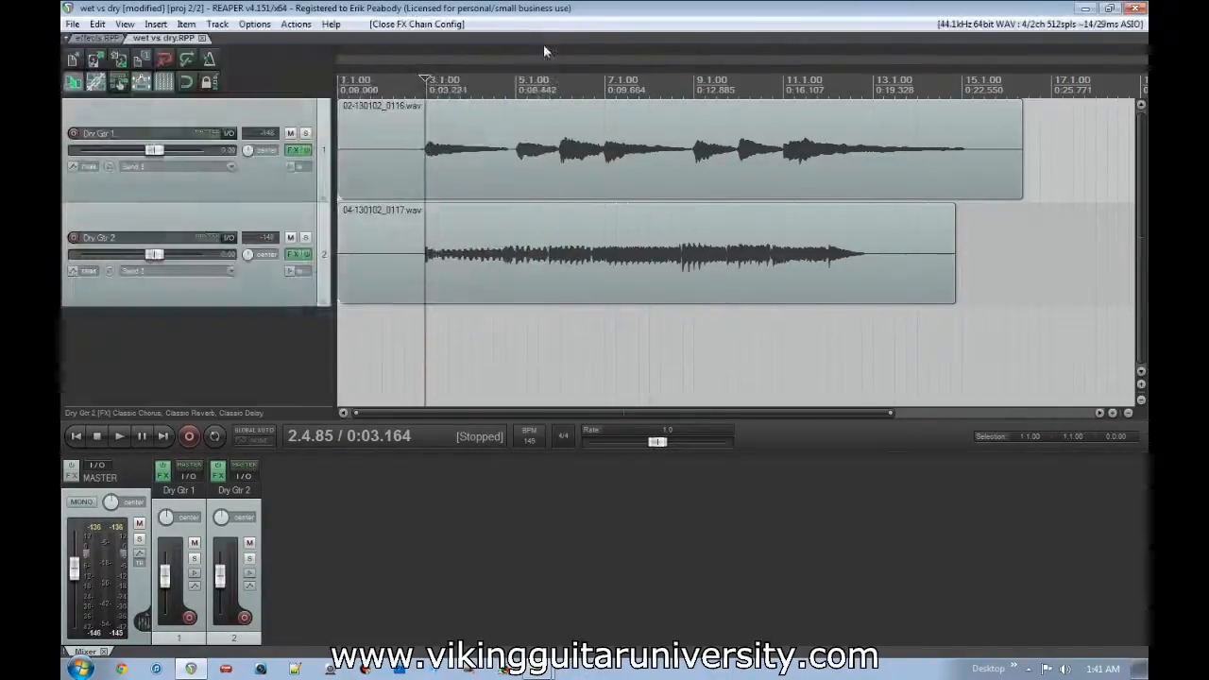
Step: Open the Dry Gtr 1 and Dry Gtr 2 effects chains and arrange them side by side below the tracks
click(293, 150)
click(648, 36)
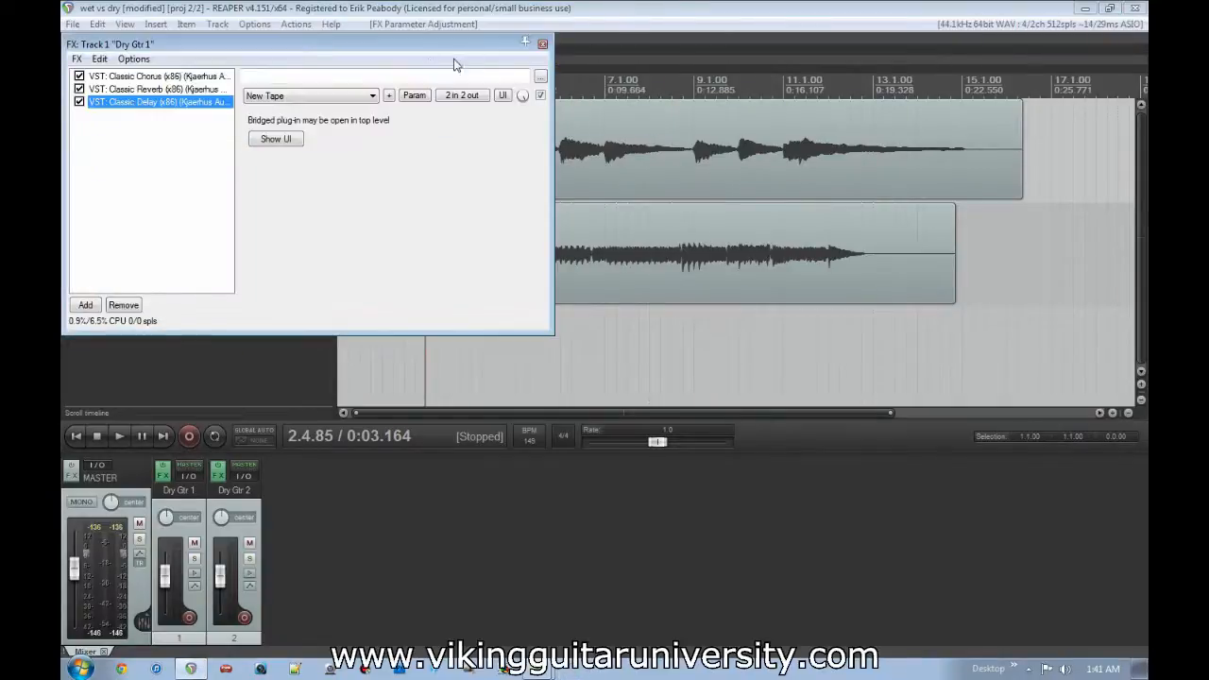
drag(419, 50, 424, 305)
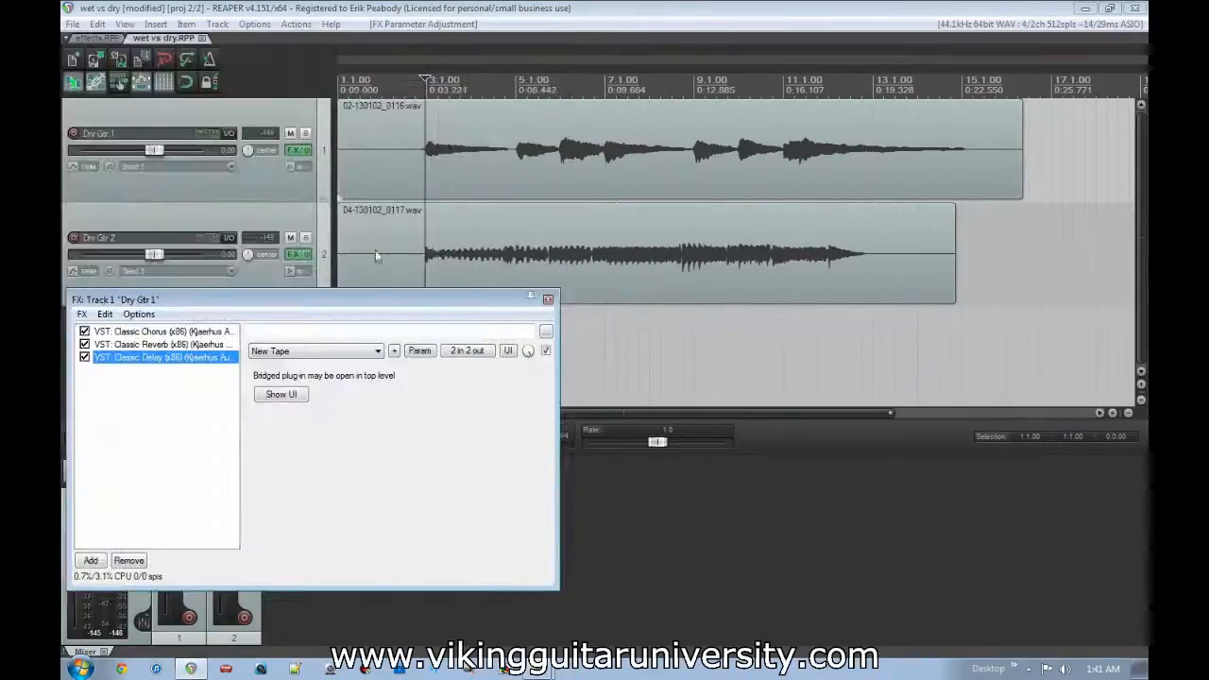
click(294, 256)
click(660, 50)
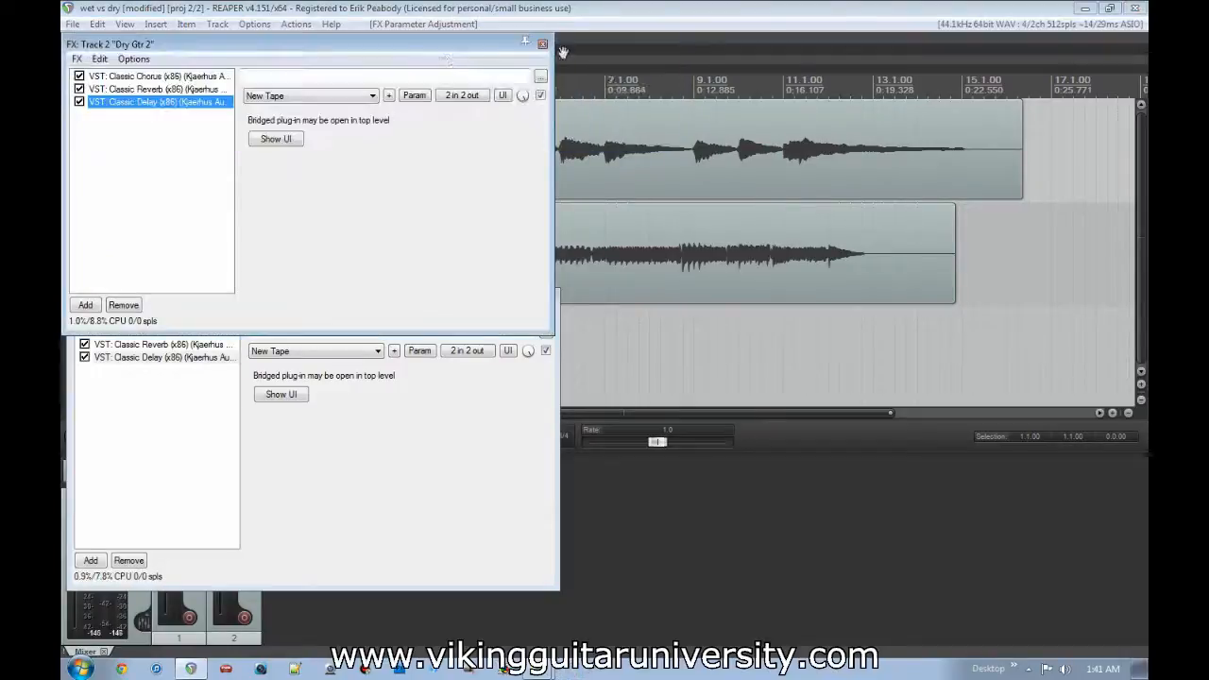
drag(414, 52, 925, 306)
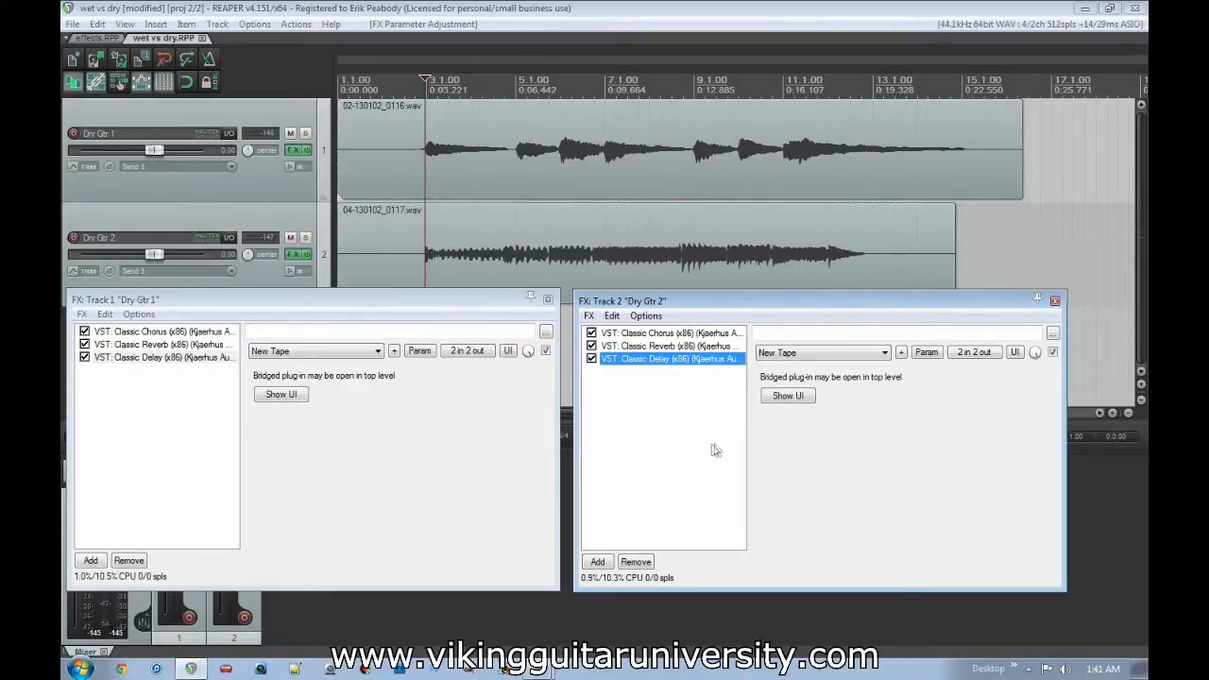
Step: Play both guitar tracks together with their effects chains active, then stop playback
click(435, 8)
key(space)
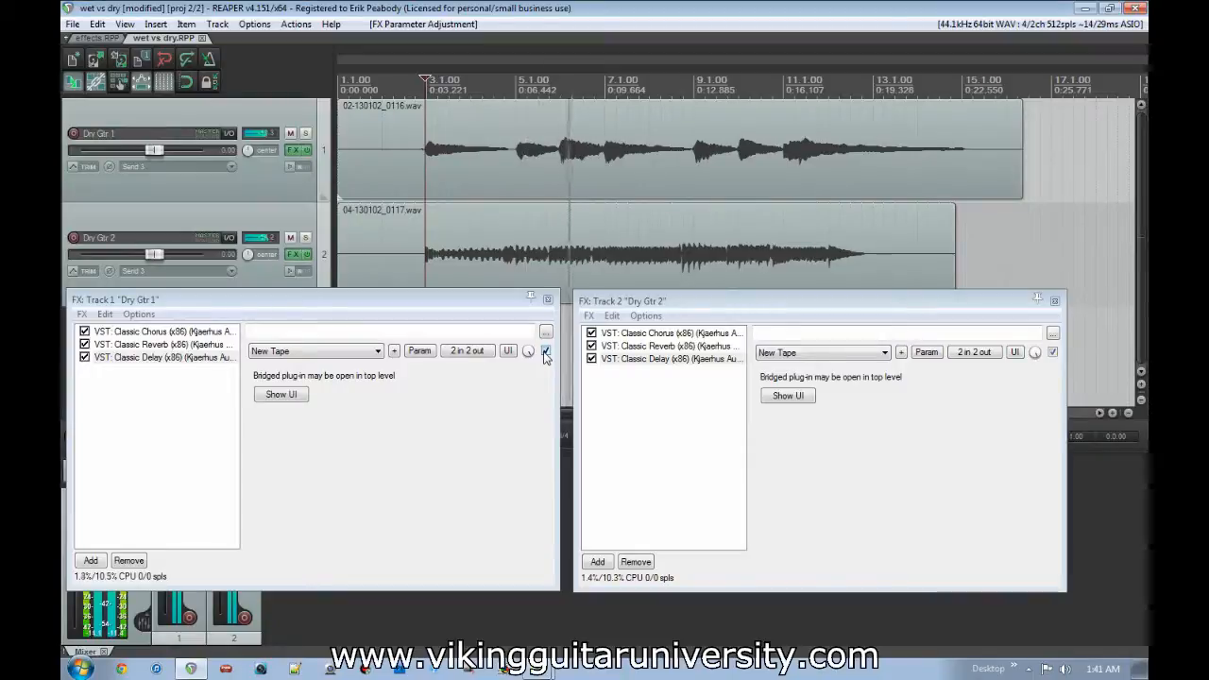
click(522, 445)
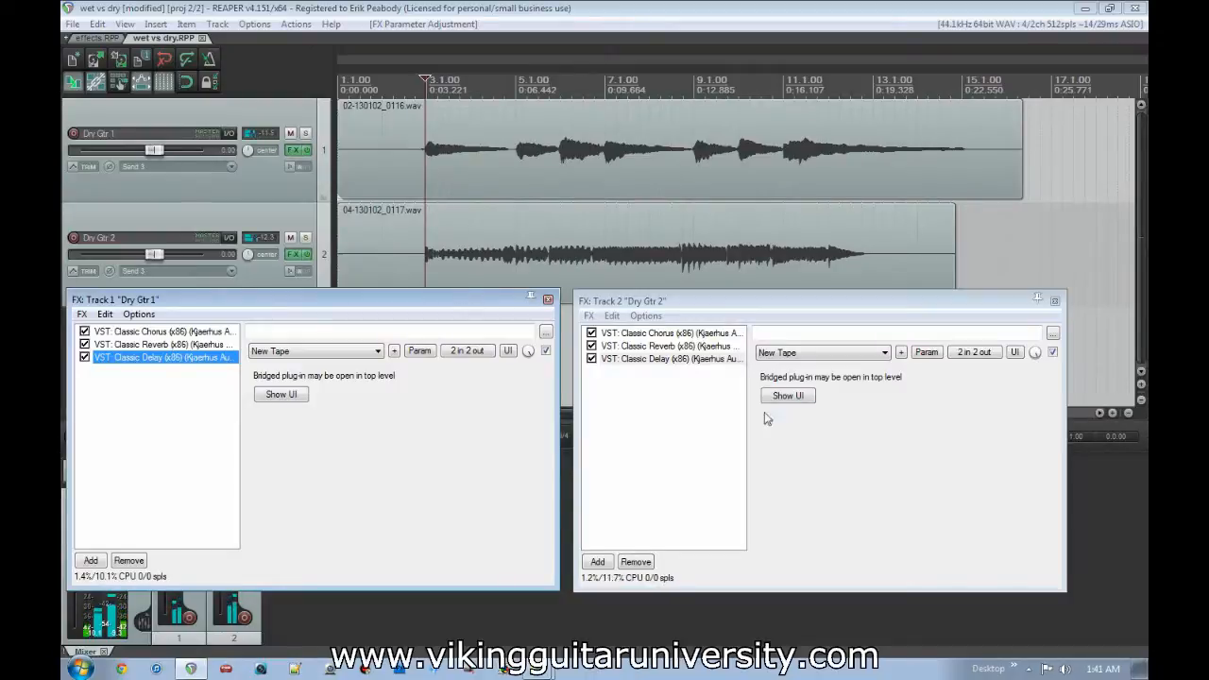
Step: Copy all three effects from the Dry Gtr 2 chain and remove them from that track
drag(631, 408, 676, 326)
right_click(677, 326)
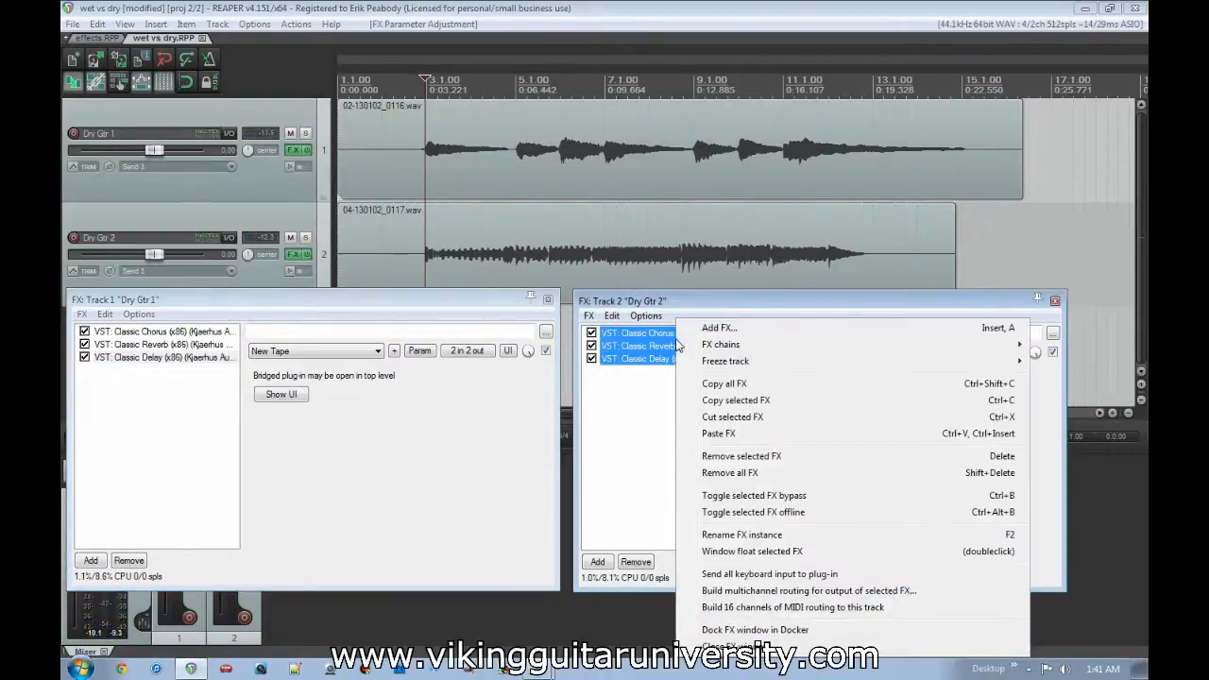
click(723, 400)
click(652, 561)
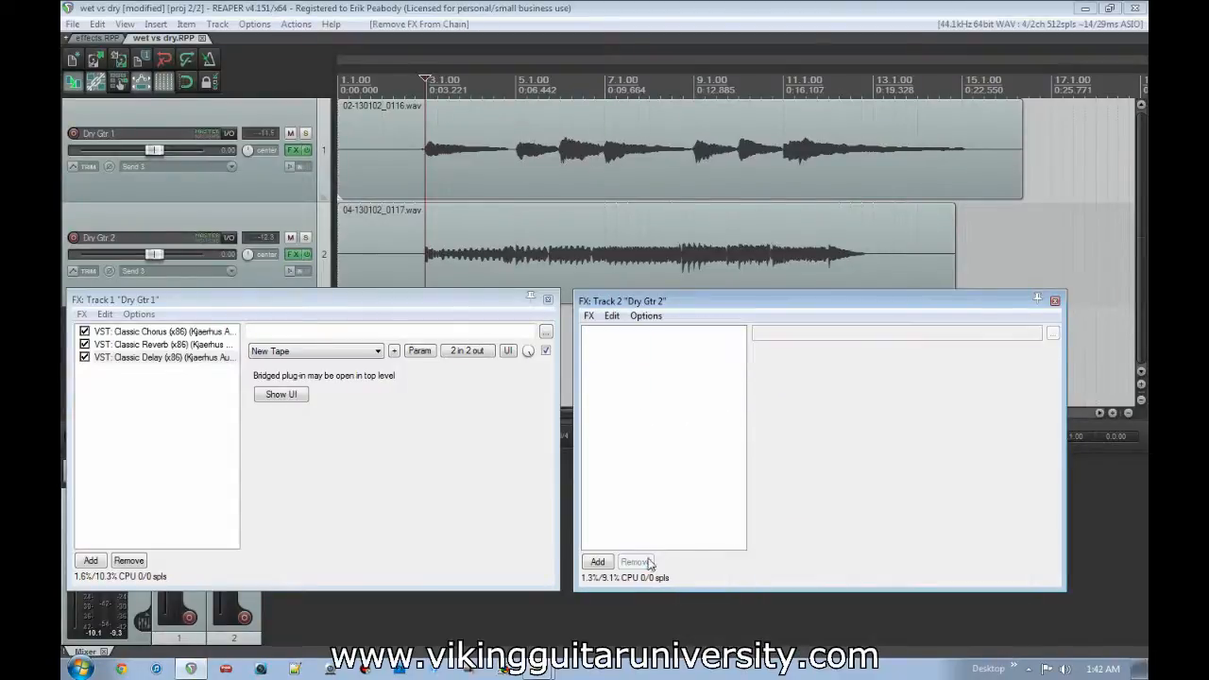
Step: Remove all three effects from Dry Gtr 1 and close both effects chain windows
drag(213, 444, 128, 326)
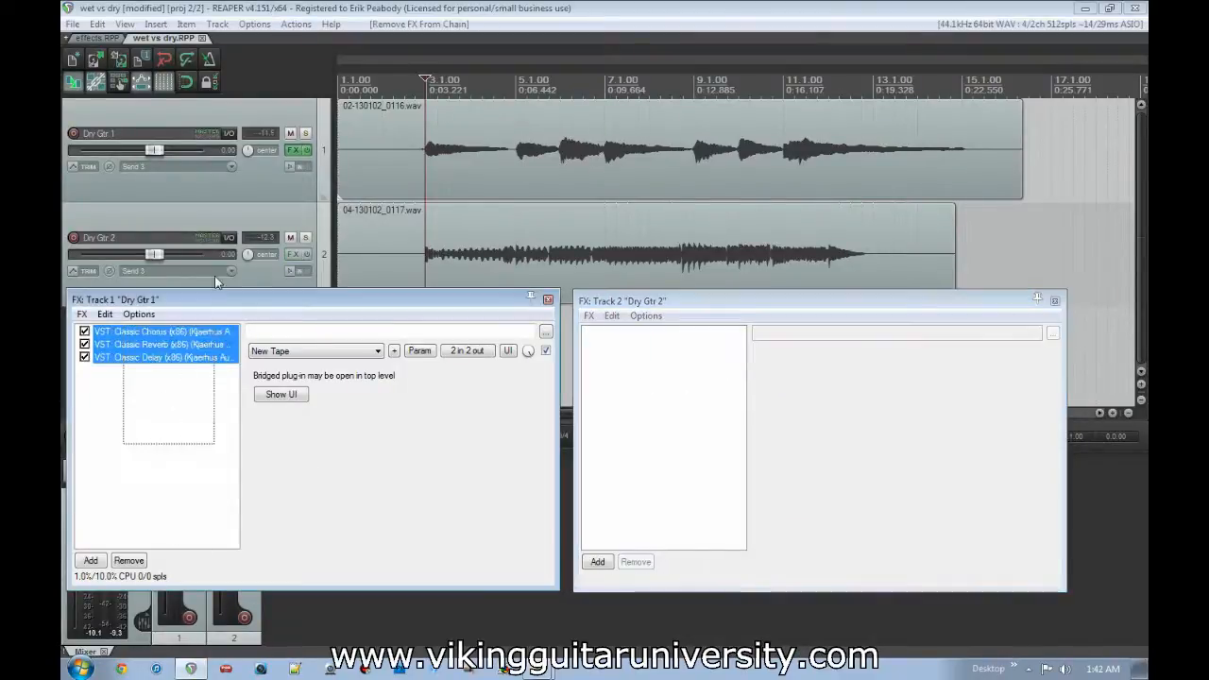
click(142, 561)
click(548, 301)
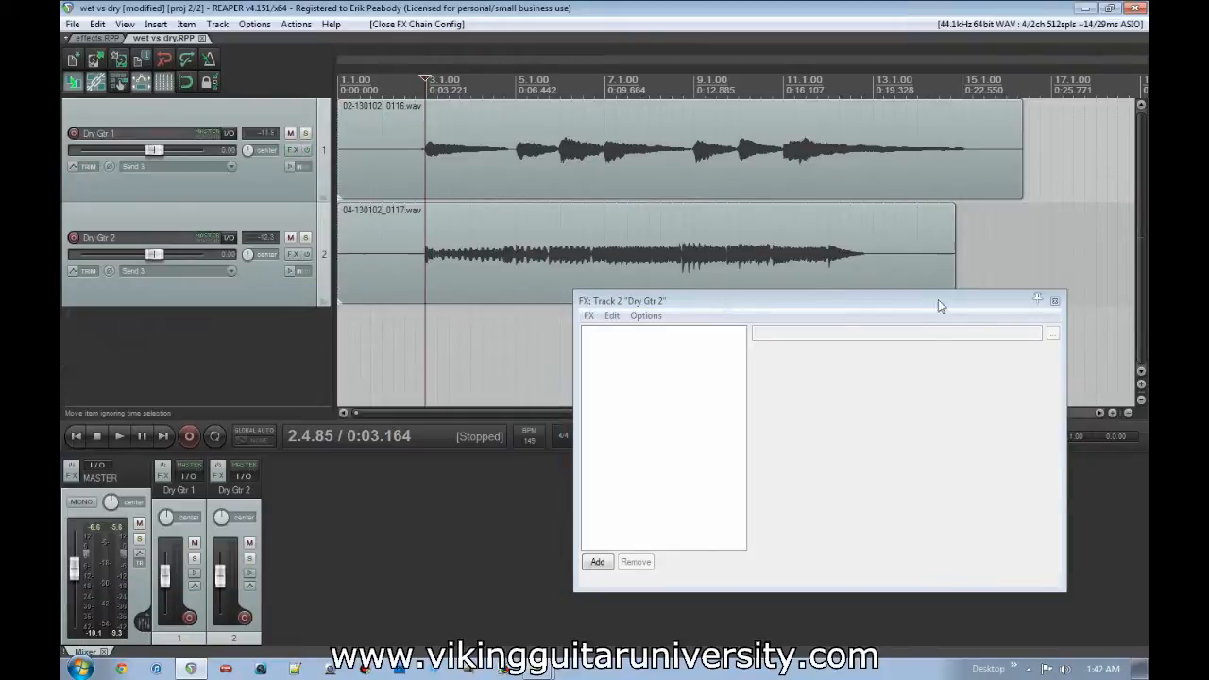
click(1057, 302)
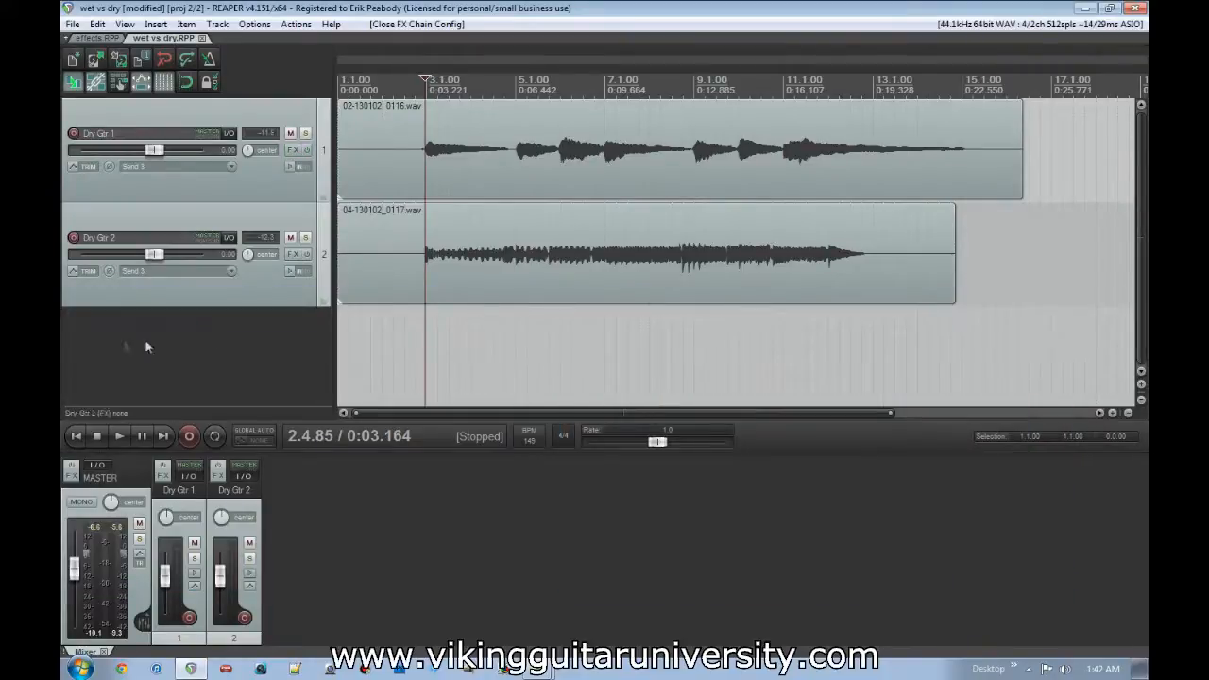
Step: Add a new track below Dry Gtr 2 and name it "Gtr Folder"
double_click(116, 341)
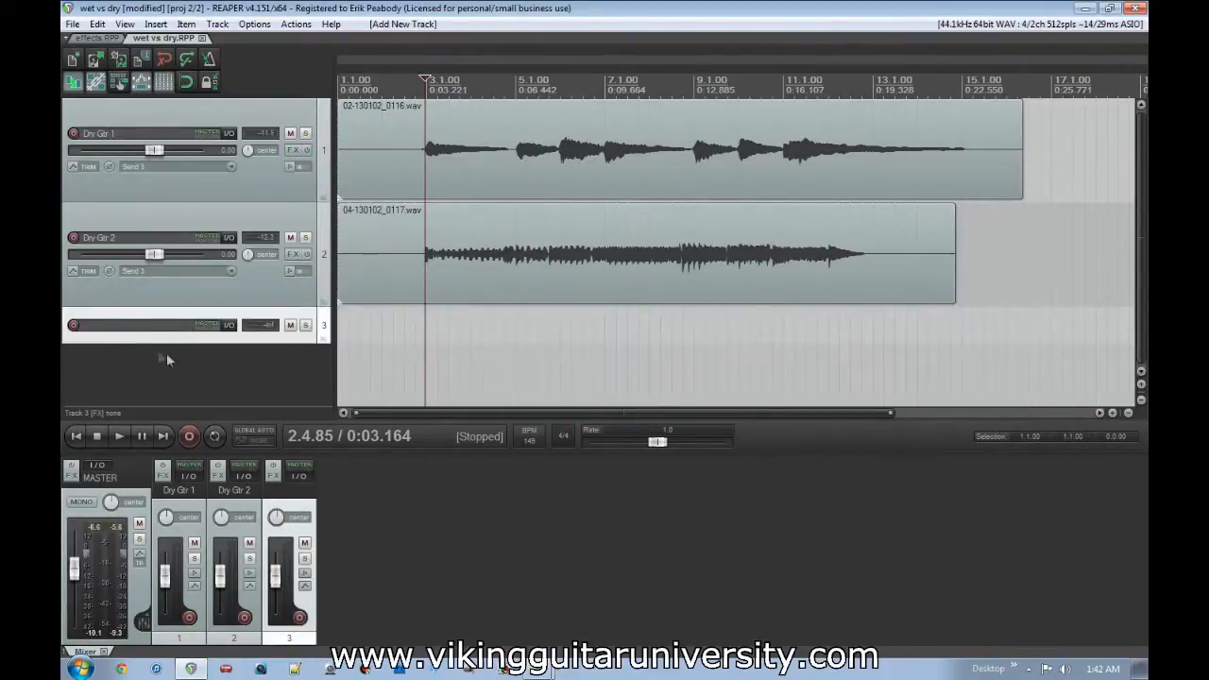
double_click(152, 329)
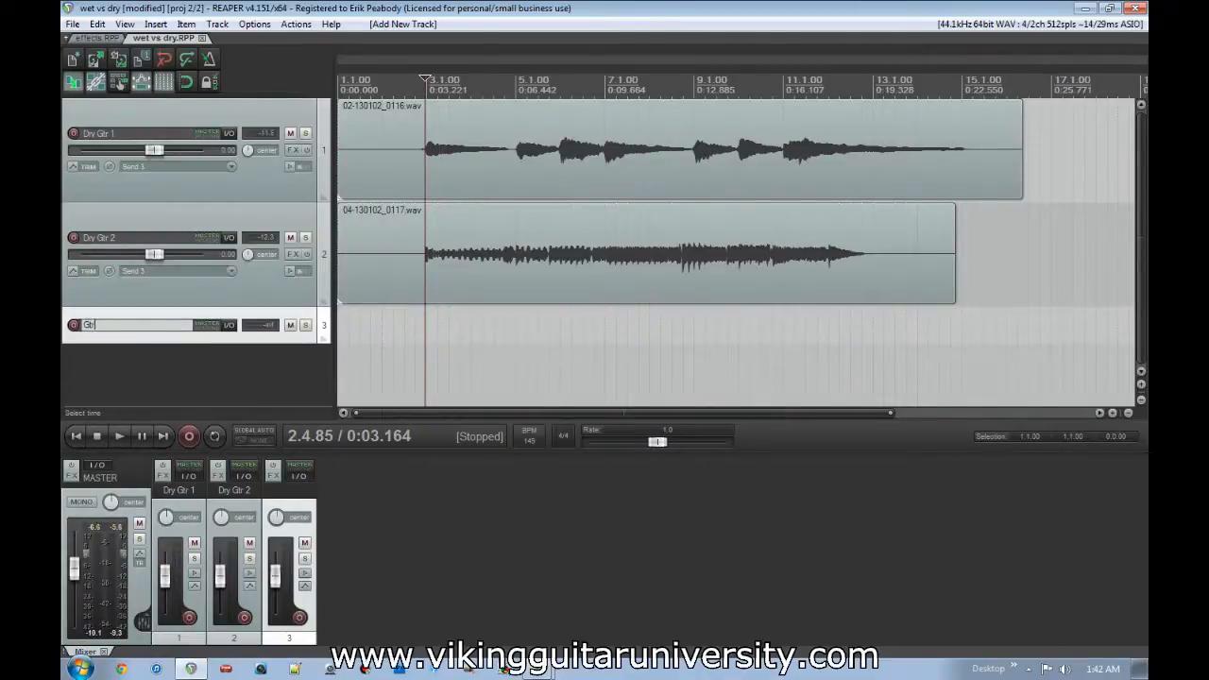
text(Gtr Folder)
key(Return)
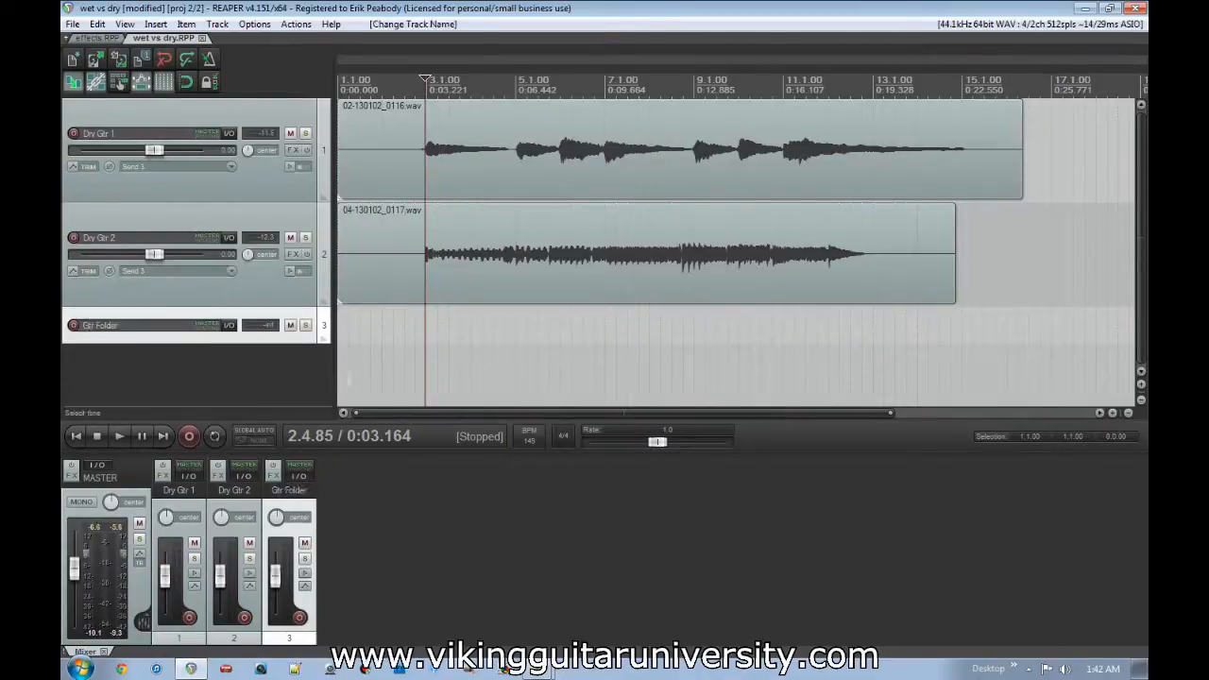
Step: Move the Gtr Folder track above Dry Gtr 1 and turn it into a folder containing both dry guitar tracks
drag(155, 317, 160, 106)
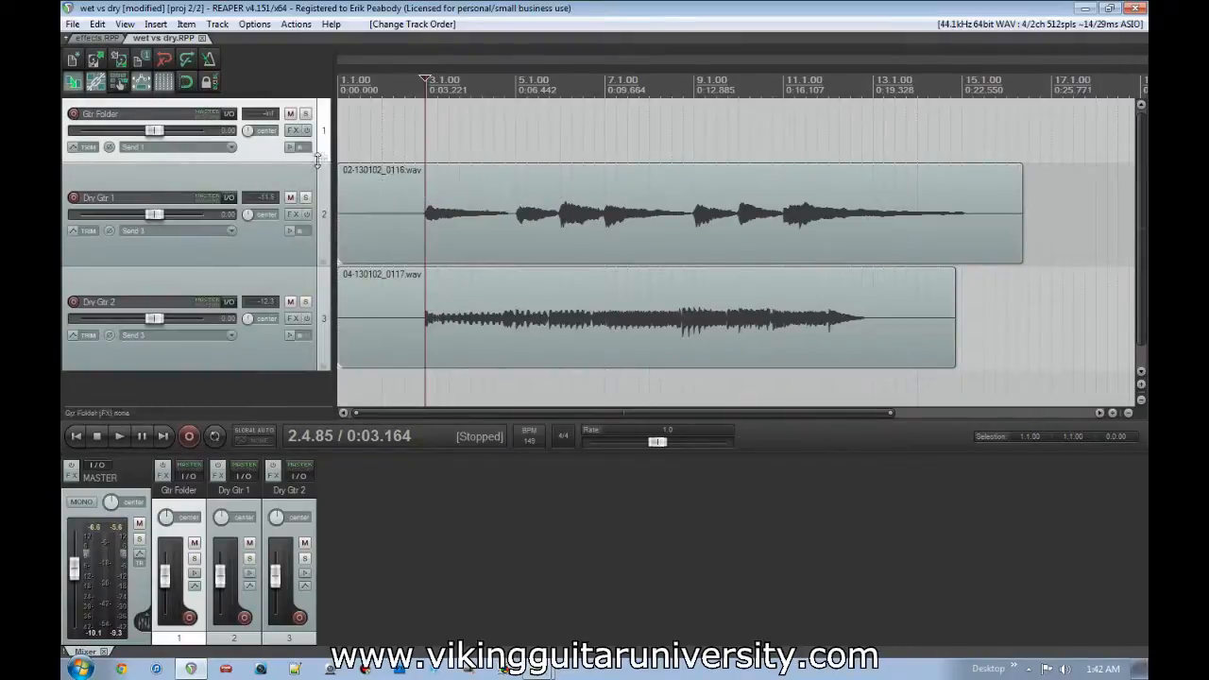
click(319, 159)
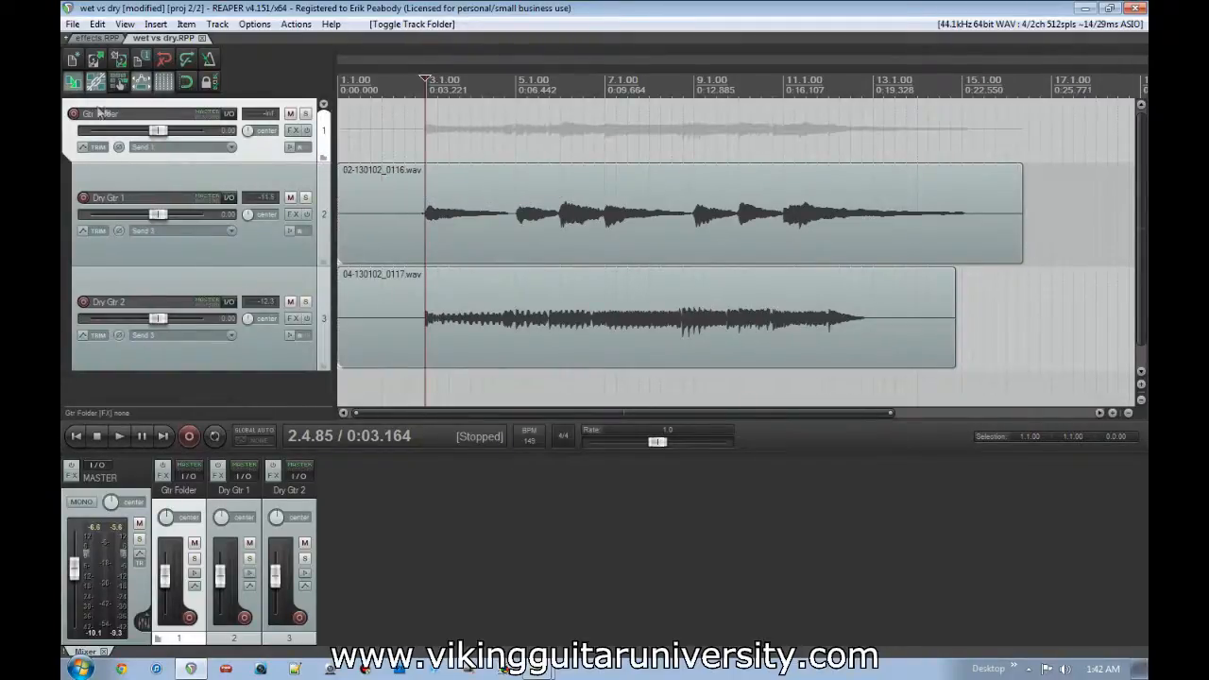
click(323, 159)
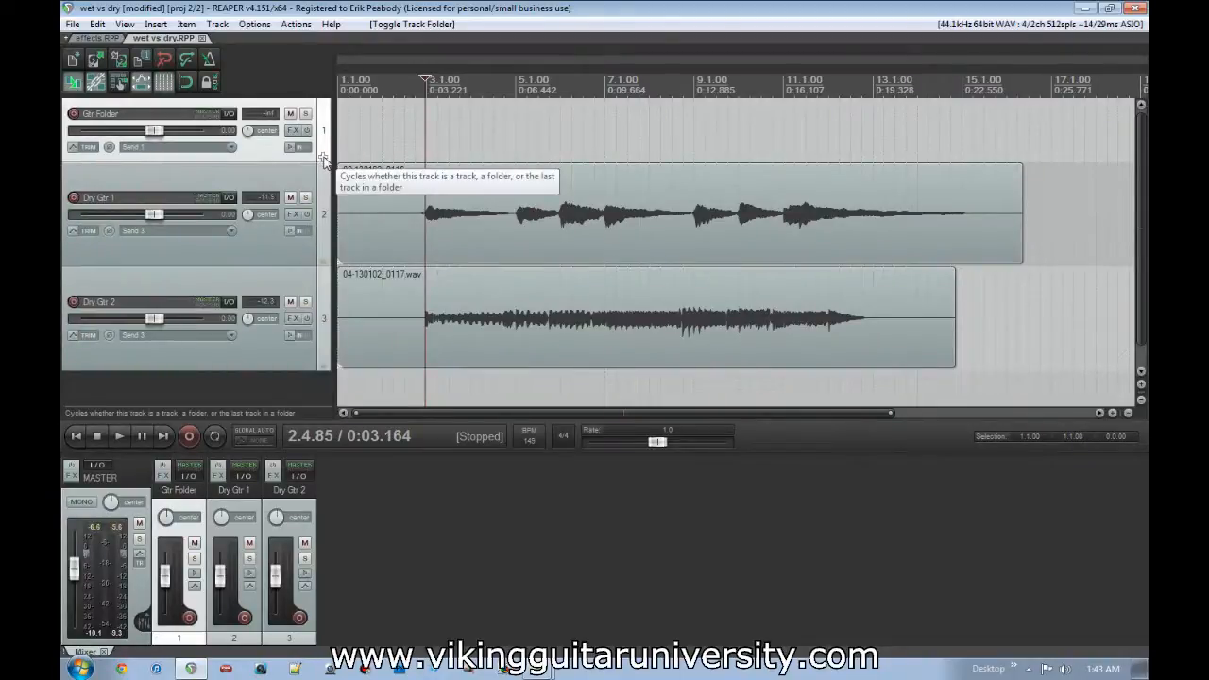
click(324, 159)
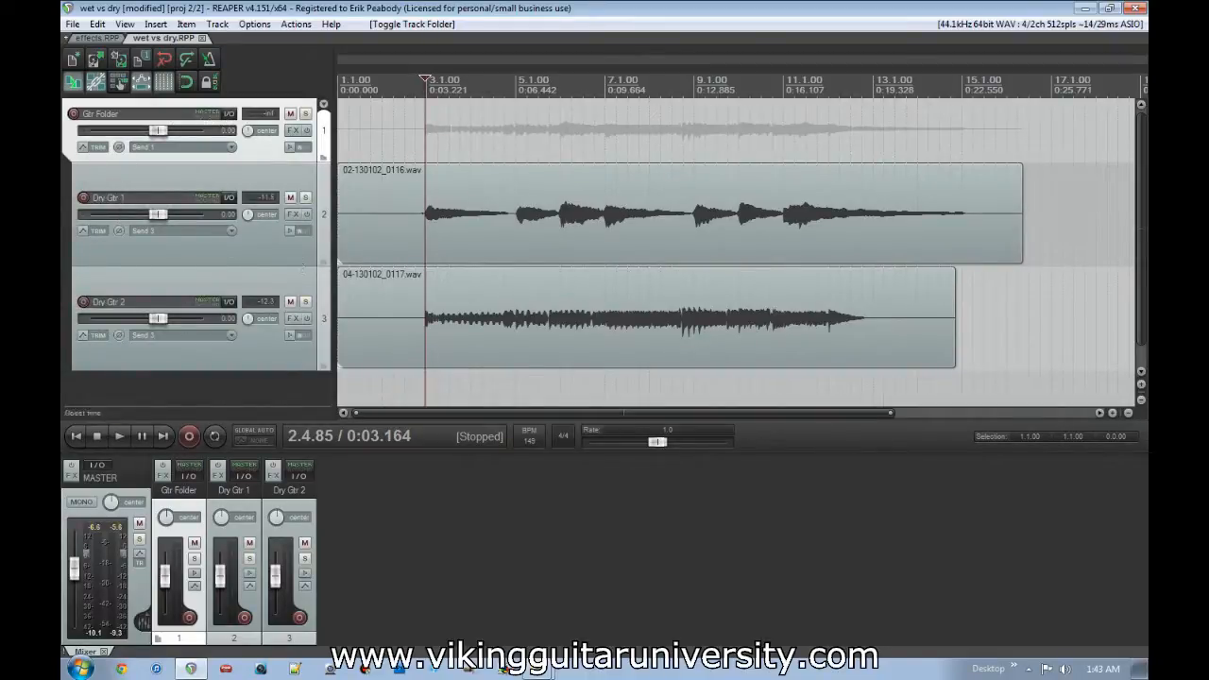
click(324, 159)
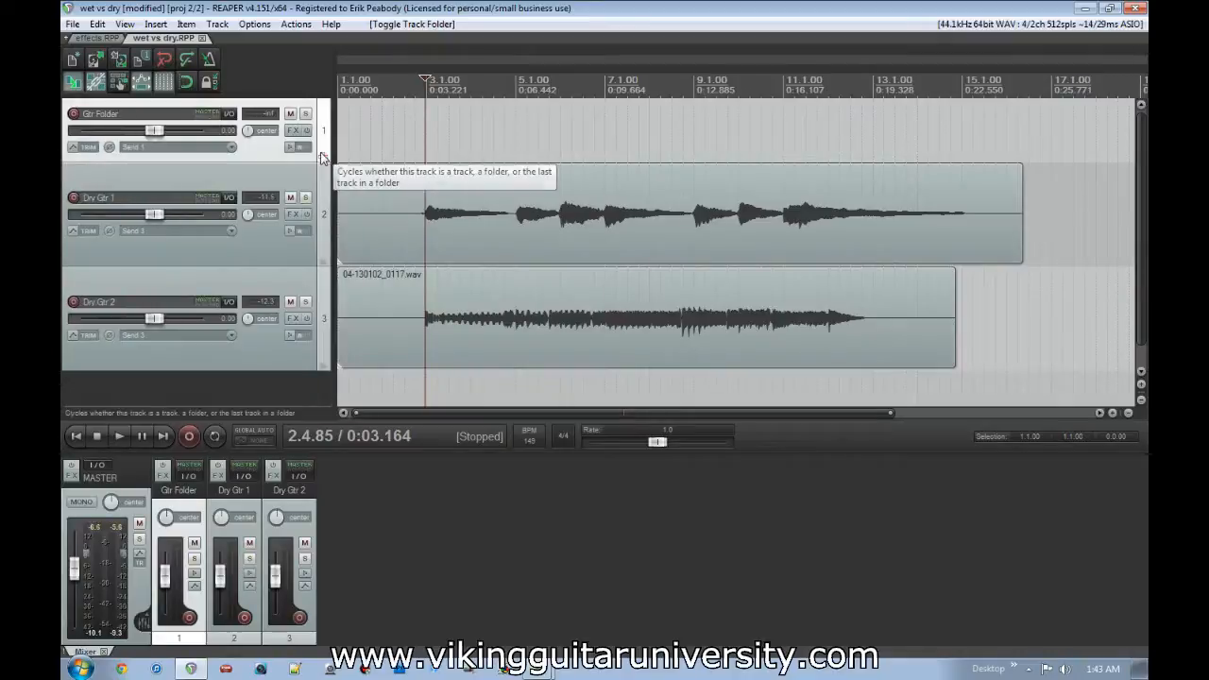
click(323, 159)
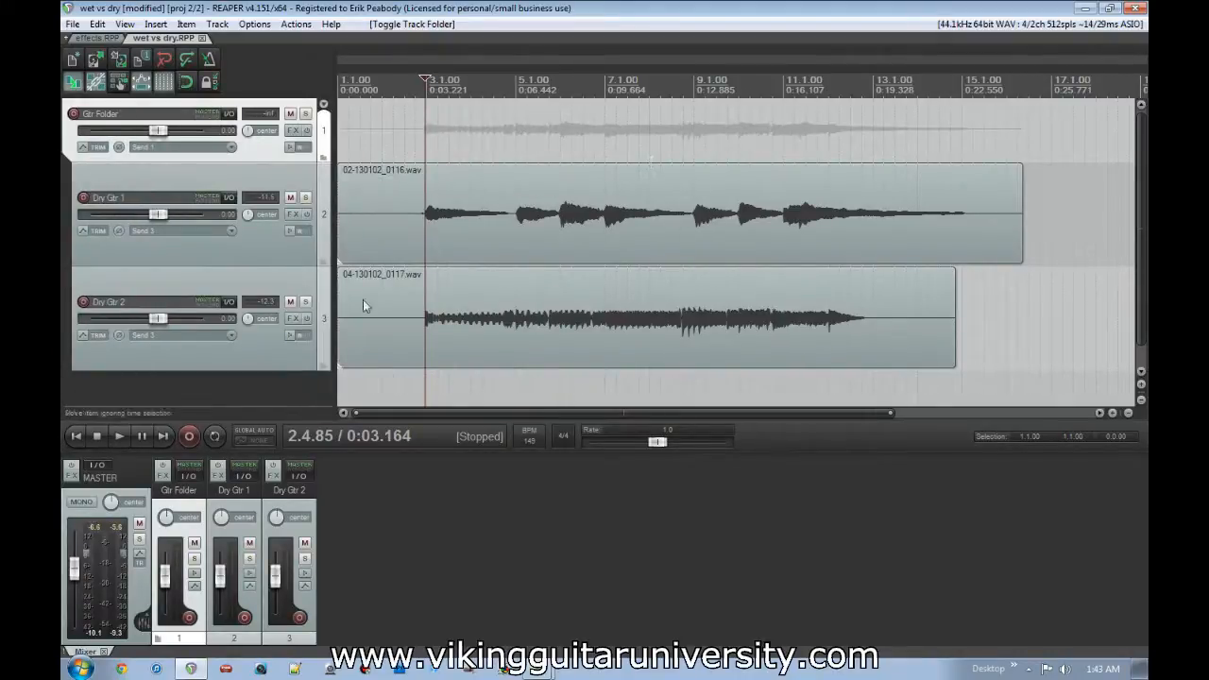
Step: Reduce the heights of the Dry Gtr 1 and Dry Gtr 2 tracks and add three empty tracks below them
drag(194, 265, 194, 219)
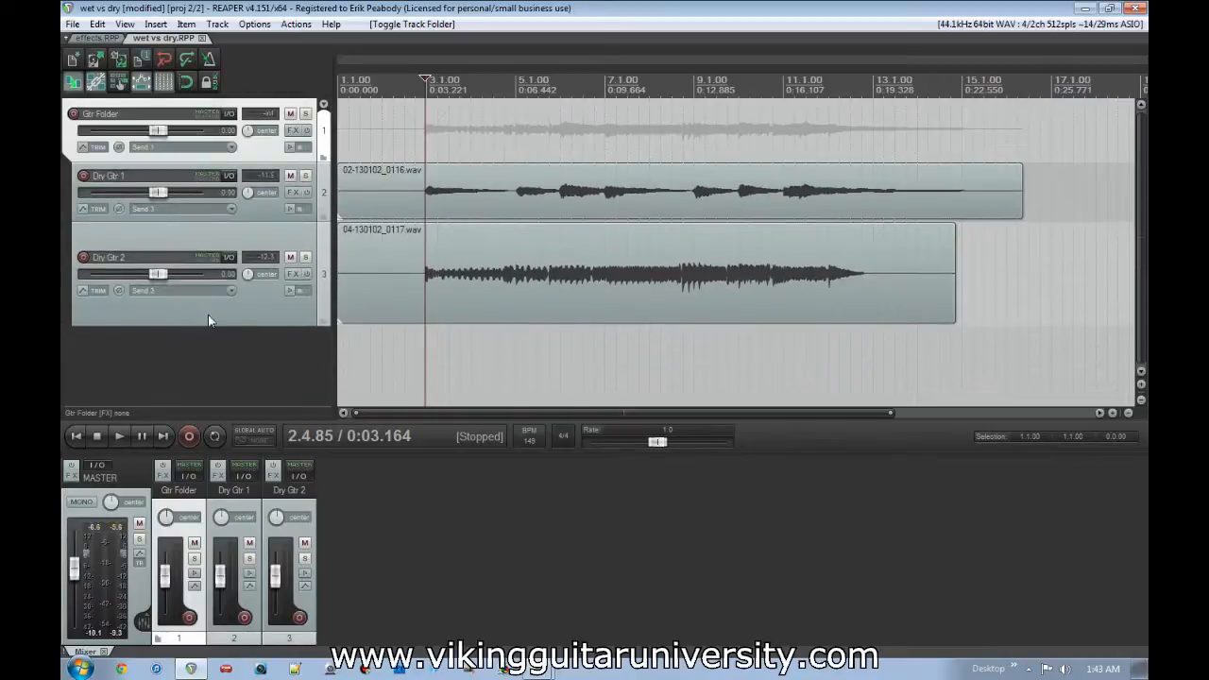
drag(210, 320, 211, 273)
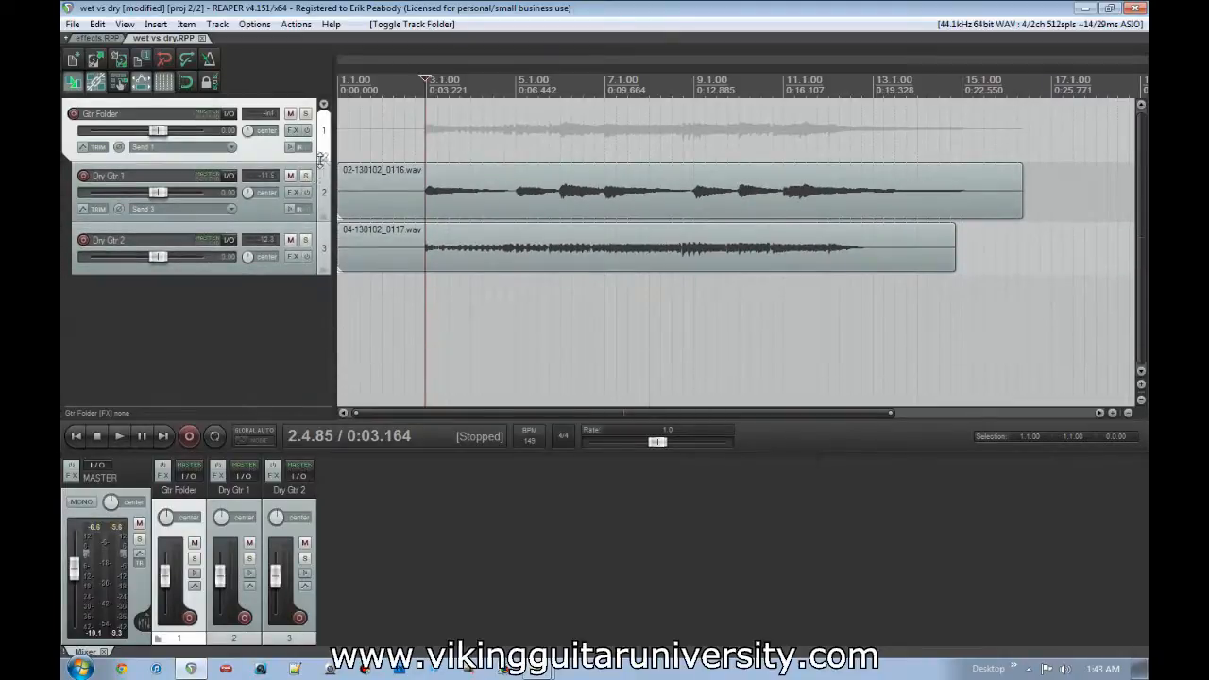
double_click(166, 294)
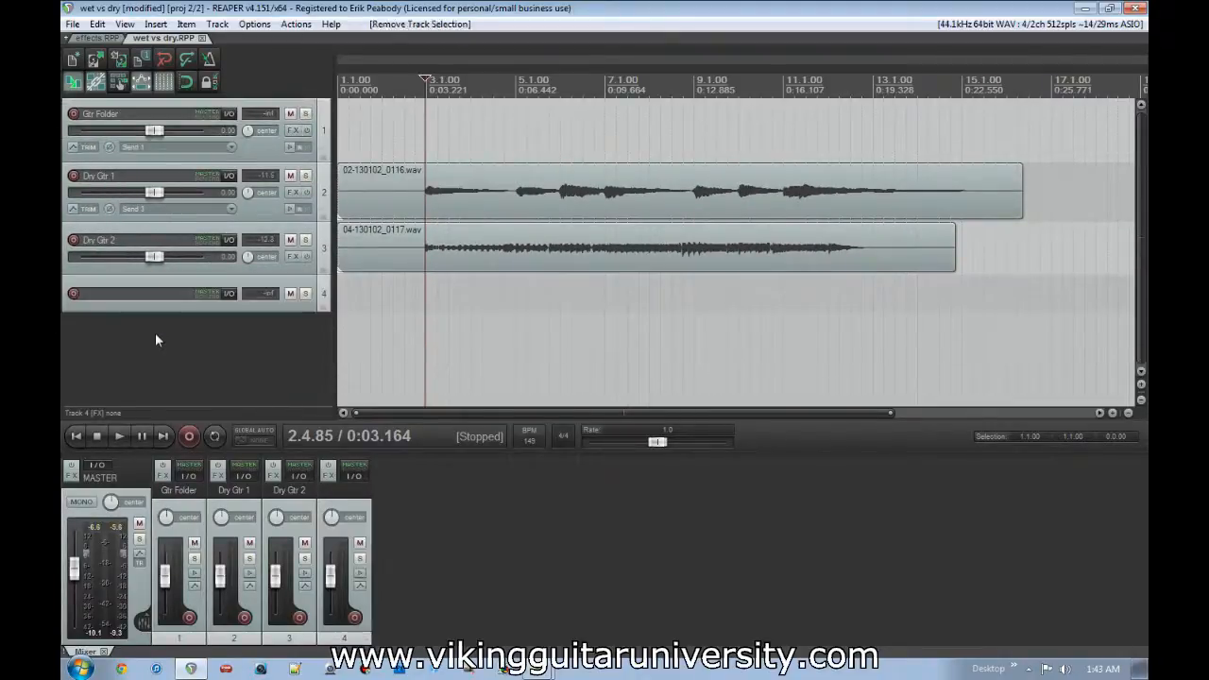
double_click(157, 342)
double_click(158, 364)
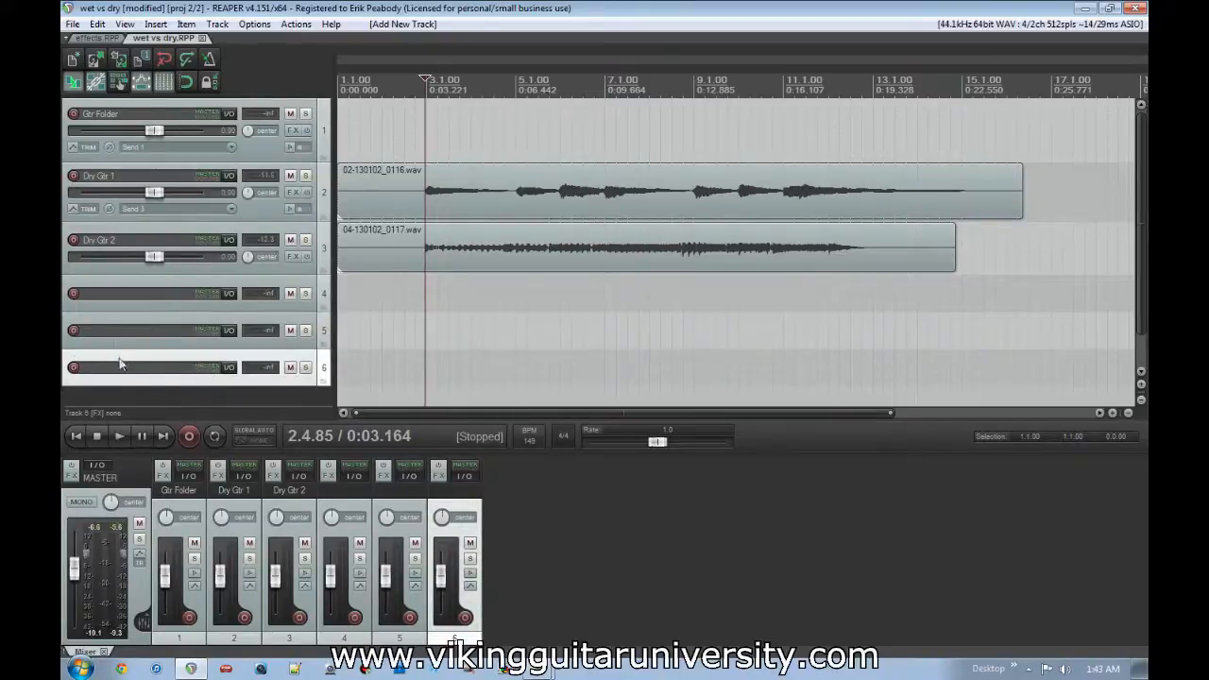
Step: Make track 4 and Gtr Folder into folder tracks, and set Dry Gtr 2 as the last track in the Gtr Folder
click(108, 296)
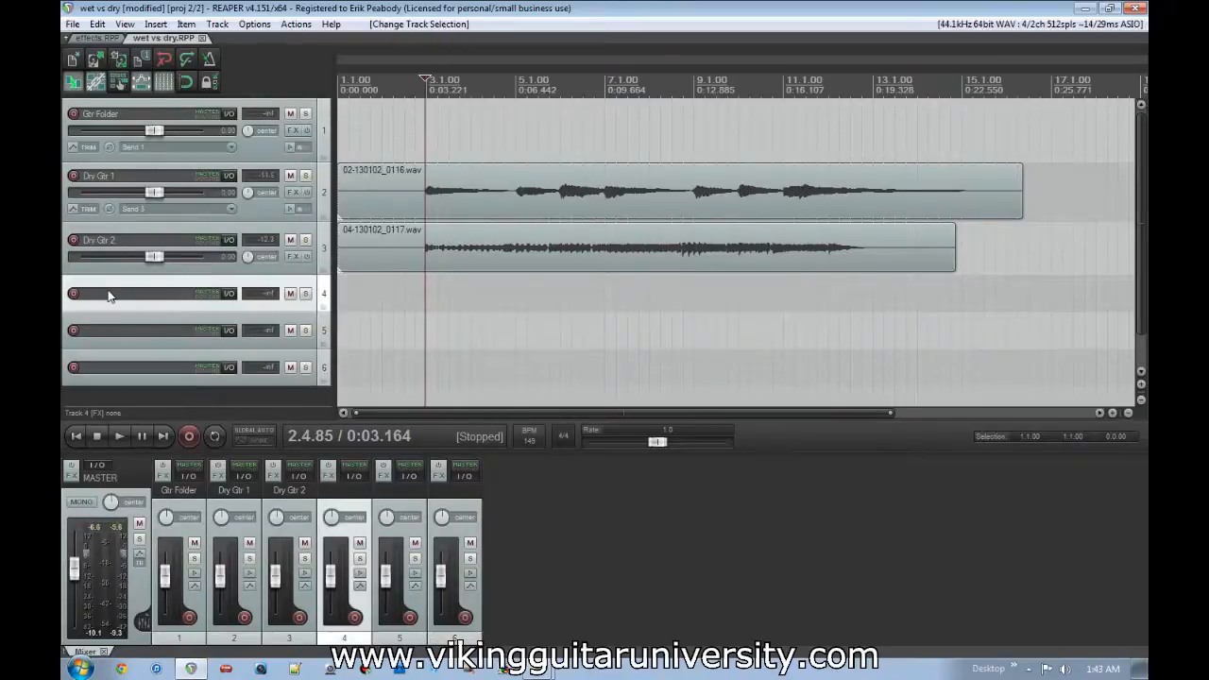
click(324, 320)
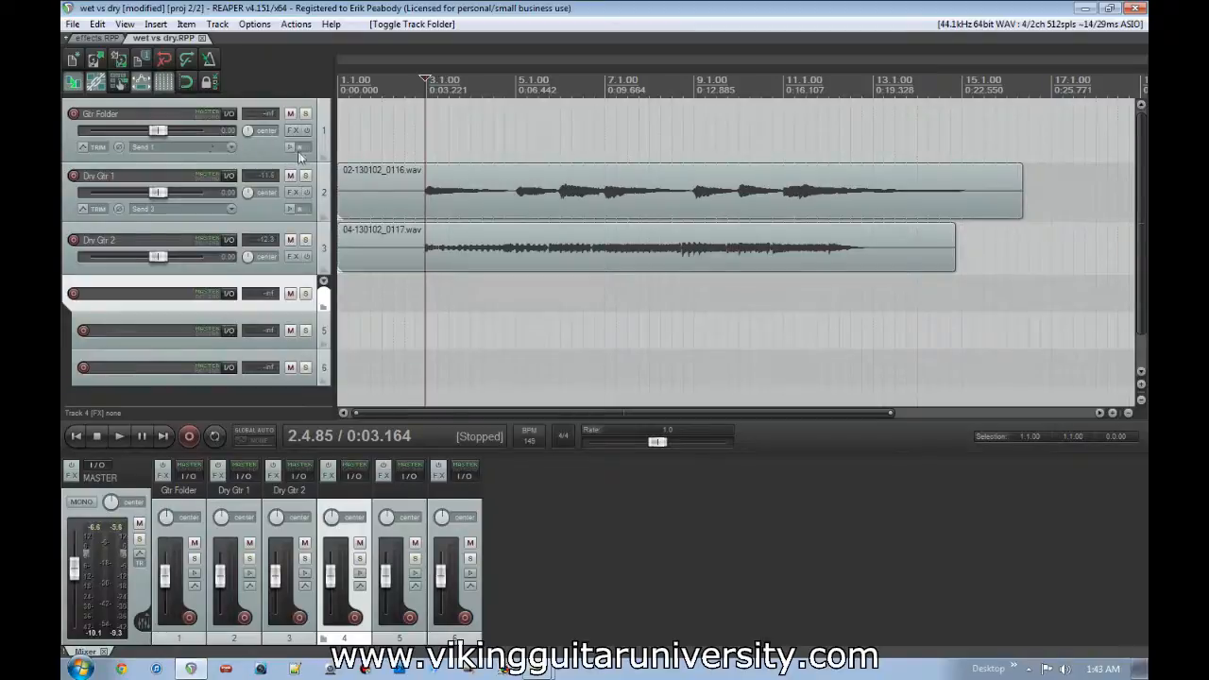
click(324, 158)
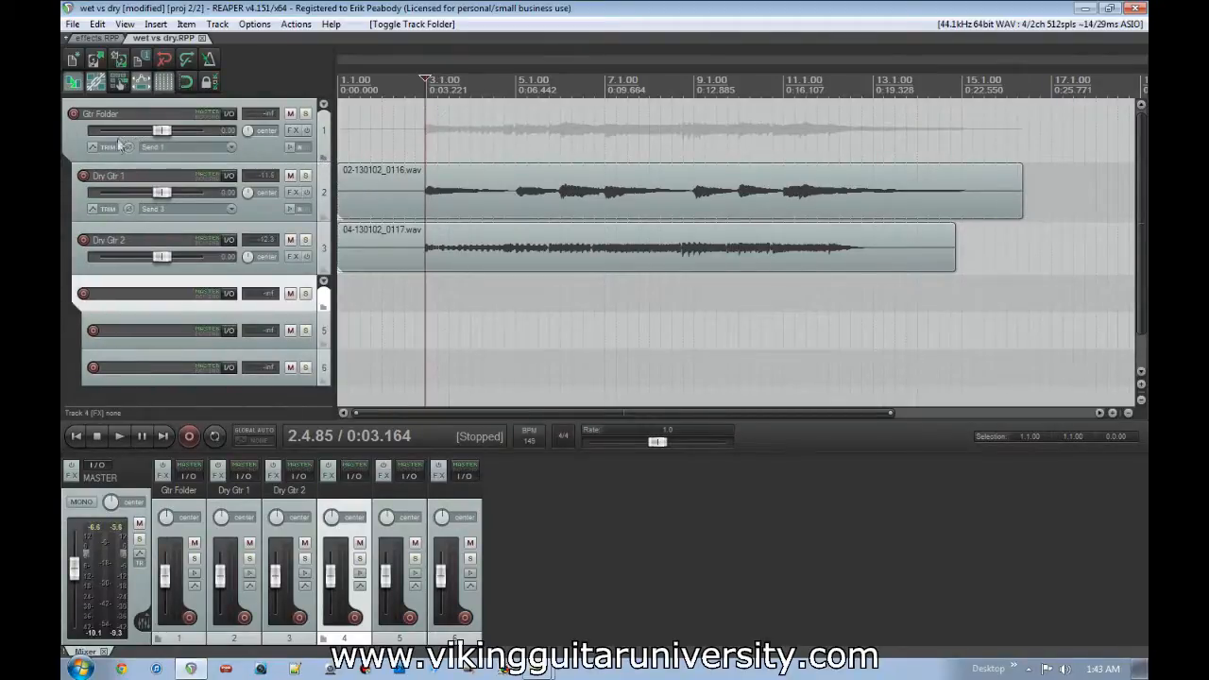
click(324, 269)
click(324, 269)
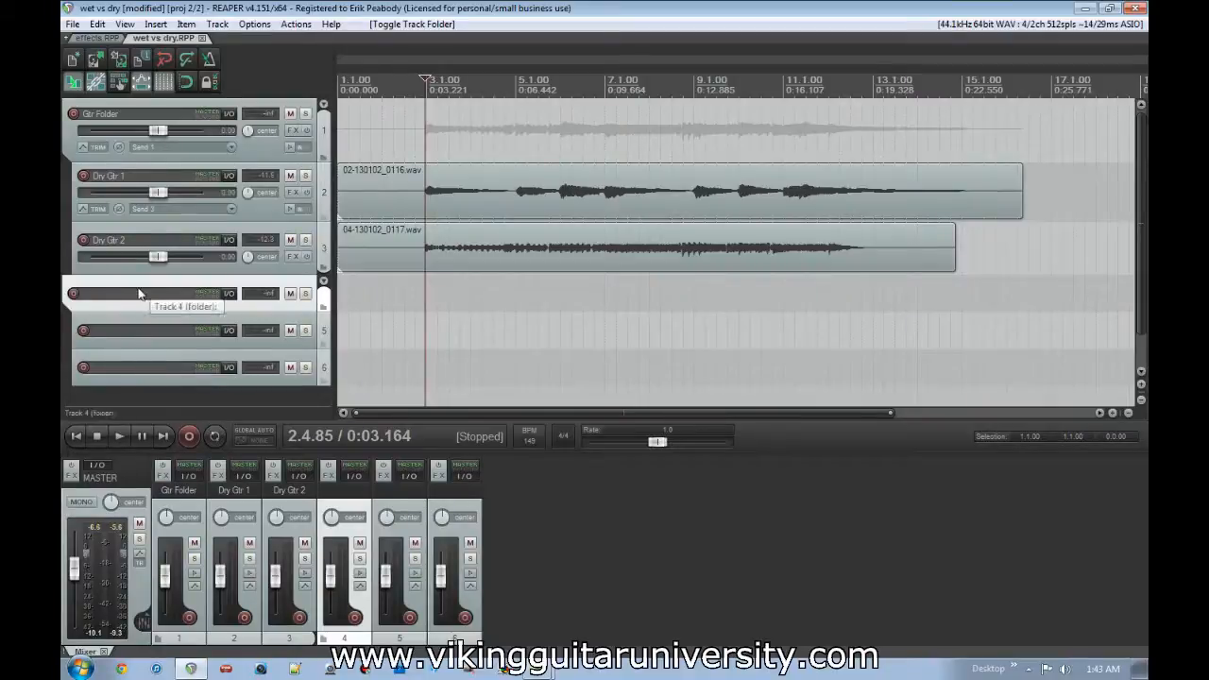
Step: Delete the unnamed folder track 4 together with its two empty child tracks
key(Delete)
key(Return)
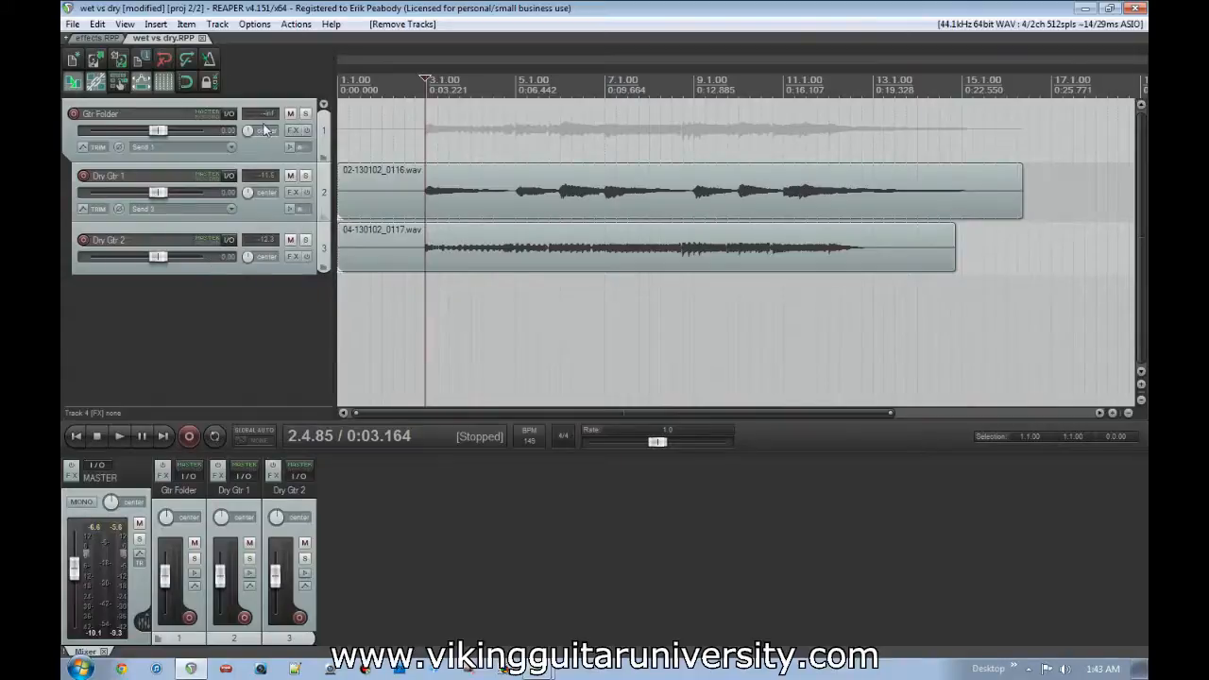
Step: Paste the copied Classic Chorus, Reverb and Delay effects into the Gtr Folder effects chain and close its windows
click(295, 135)
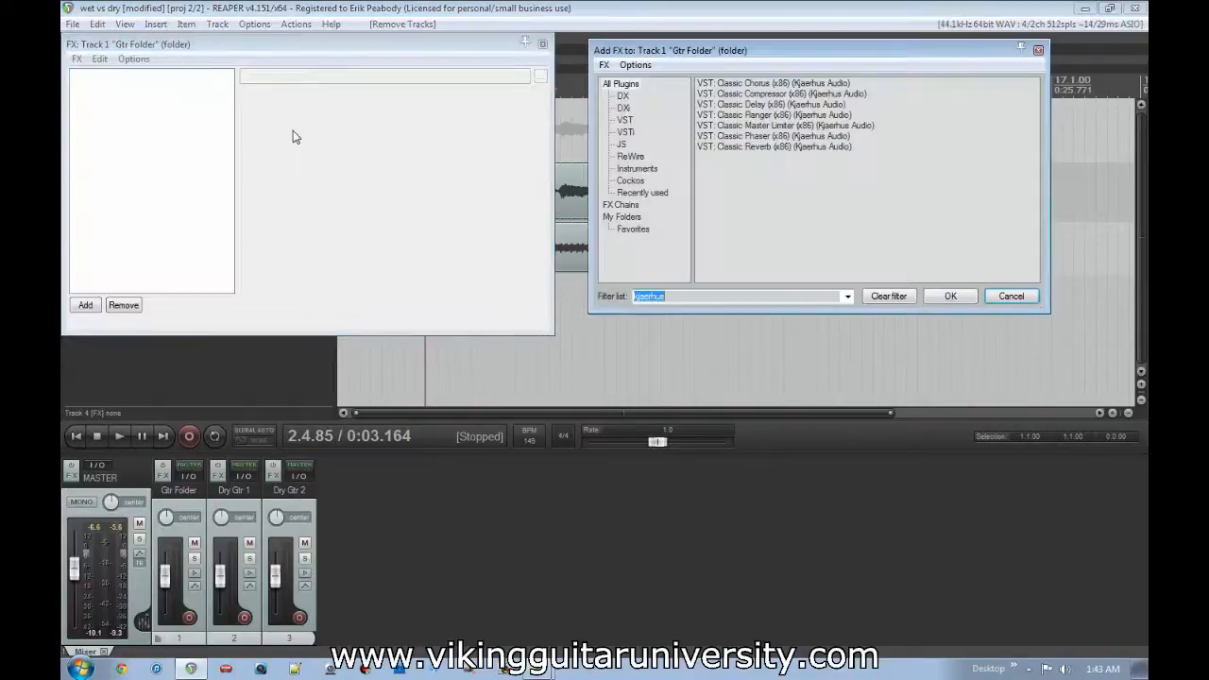
click(1005, 295)
click(183, 198)
key(ctrl+v)
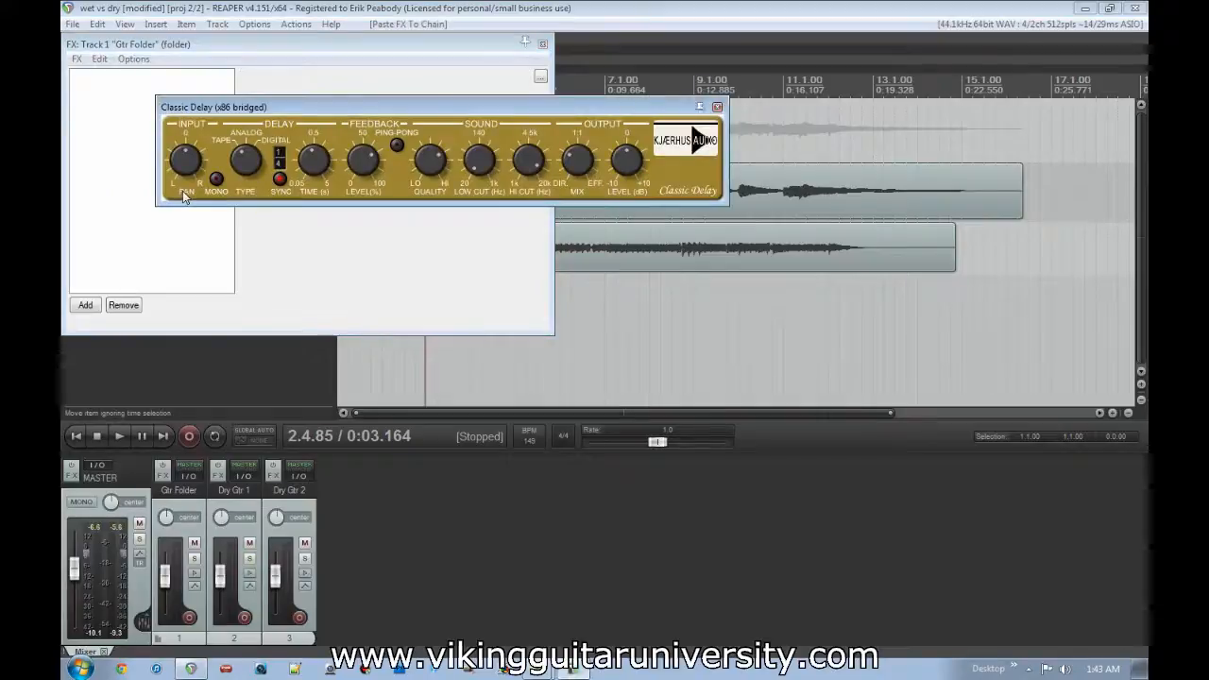
click(717, 107)
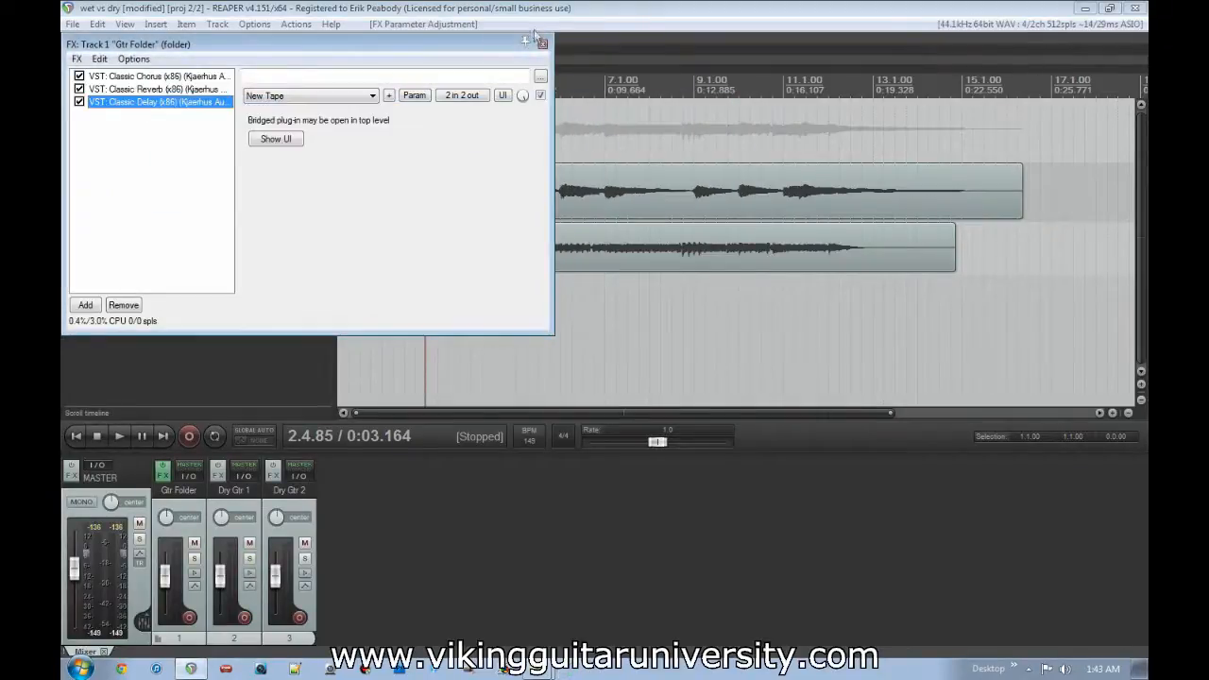
drag(483, 37, 666, 260)
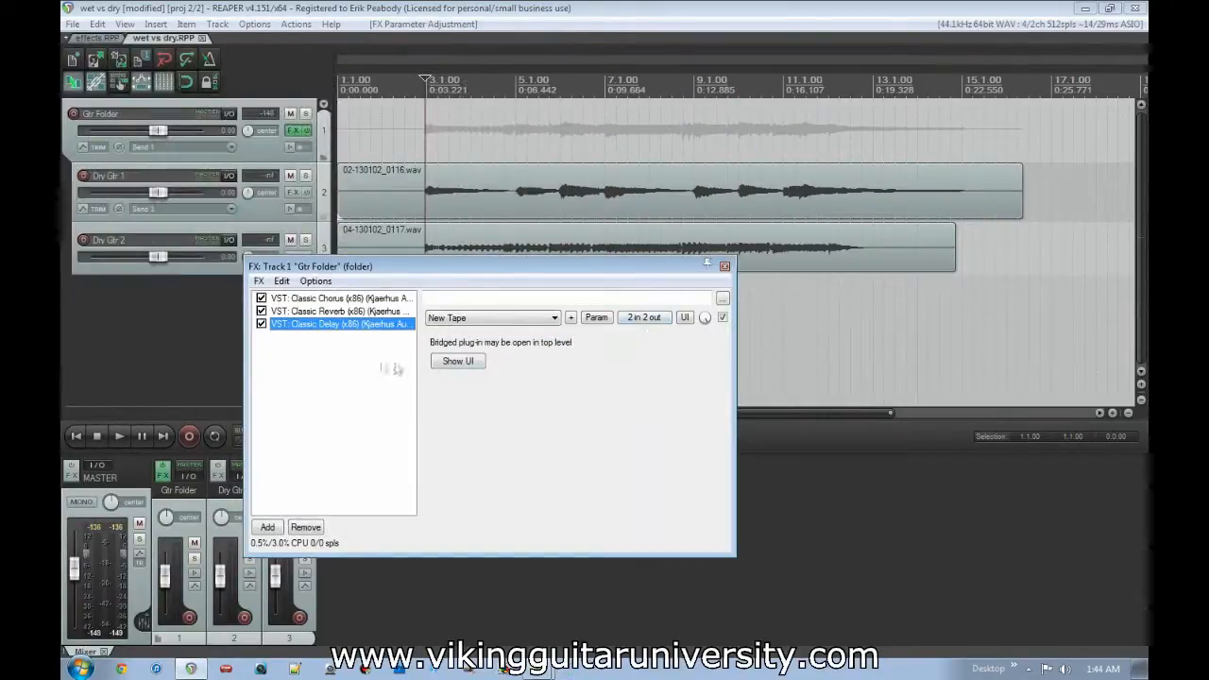
click(725, 268)
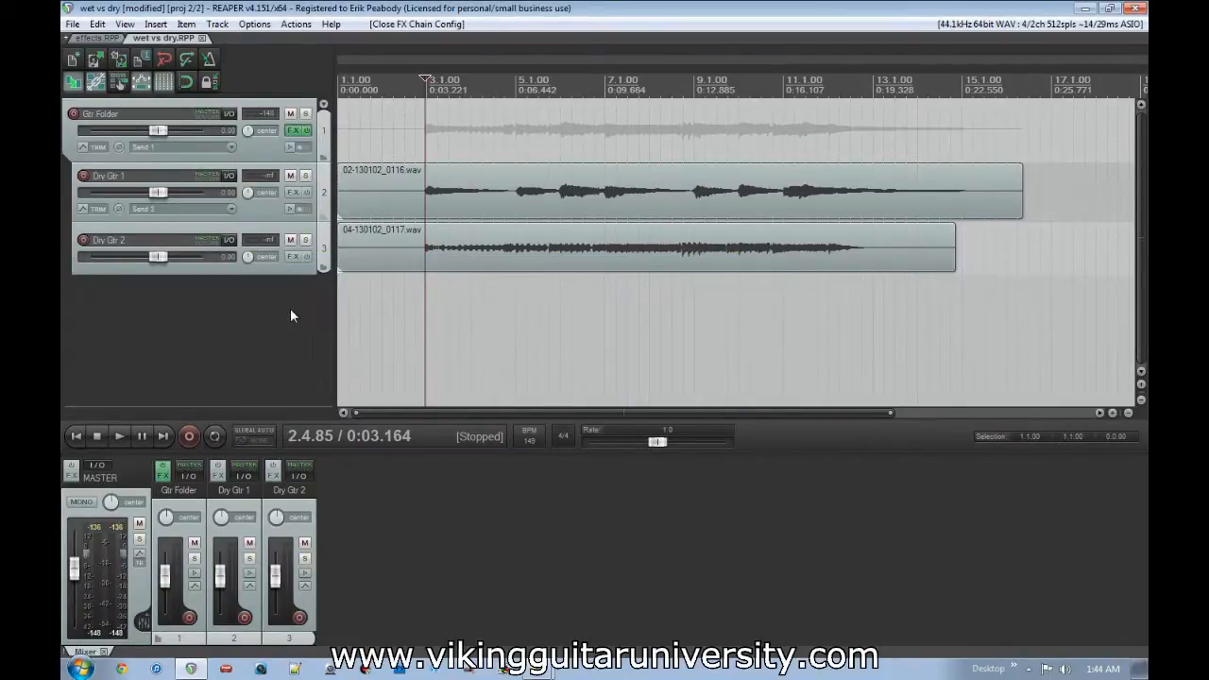
Step: Play both guitars through the shared effects on the Gtr Folder track, then stop playback
key(space)
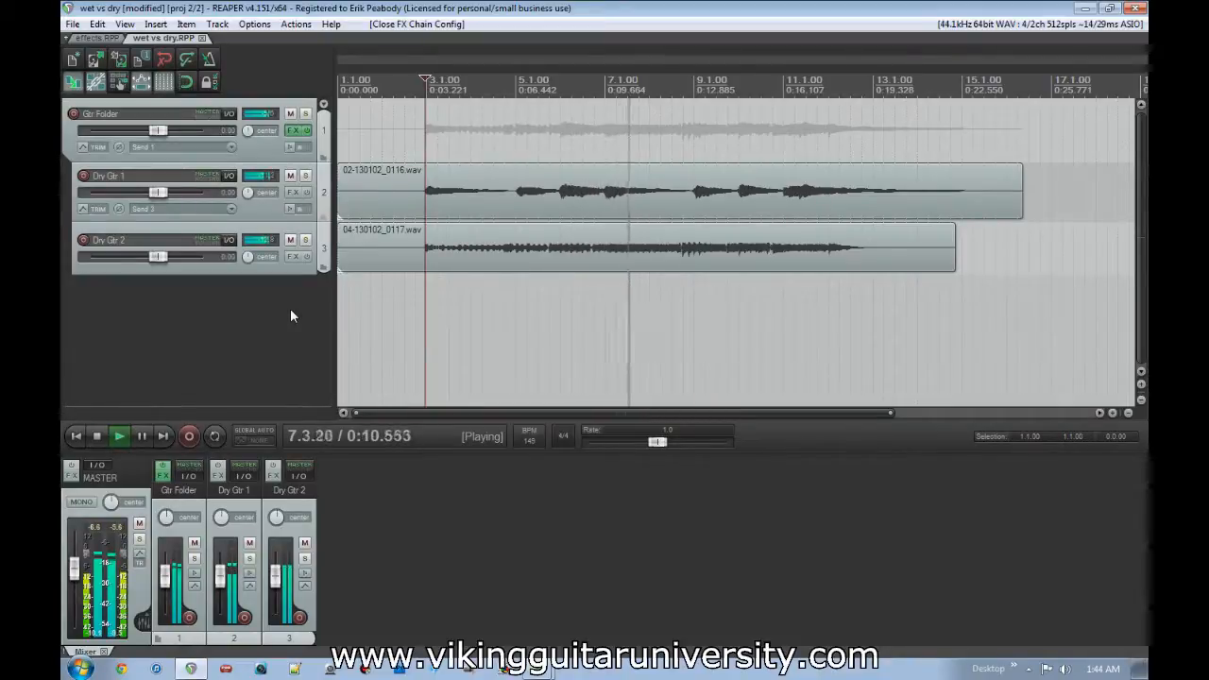
key(space)
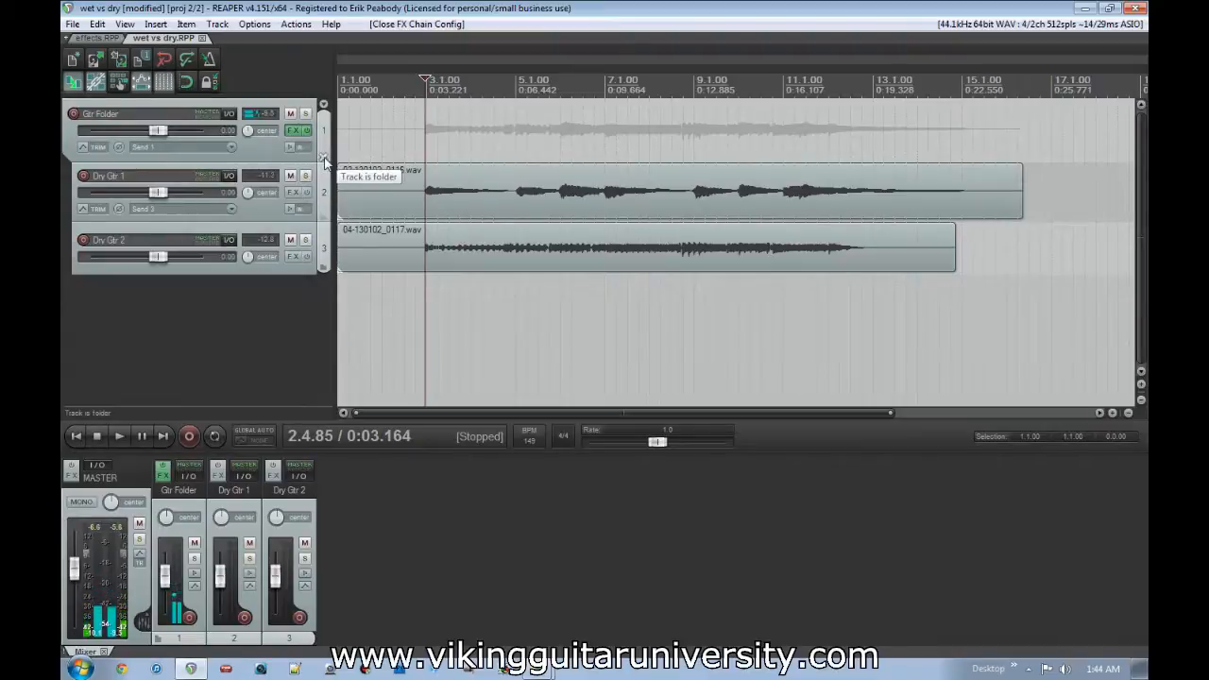
Step: Turn Gtr Folder back into a normal track with its effects bypassed, and paste the copied chorus, reverb and delay onto Dry Gtr 1
click(324, 163)
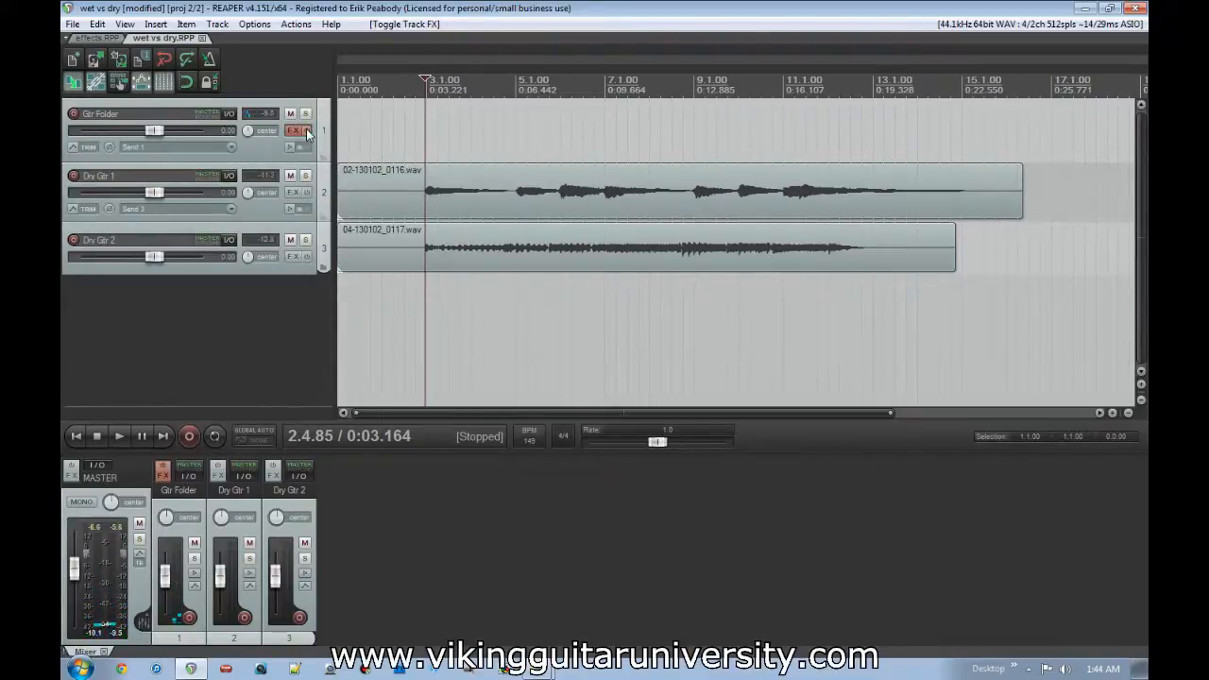
click(295, 192)
click(196, 416)
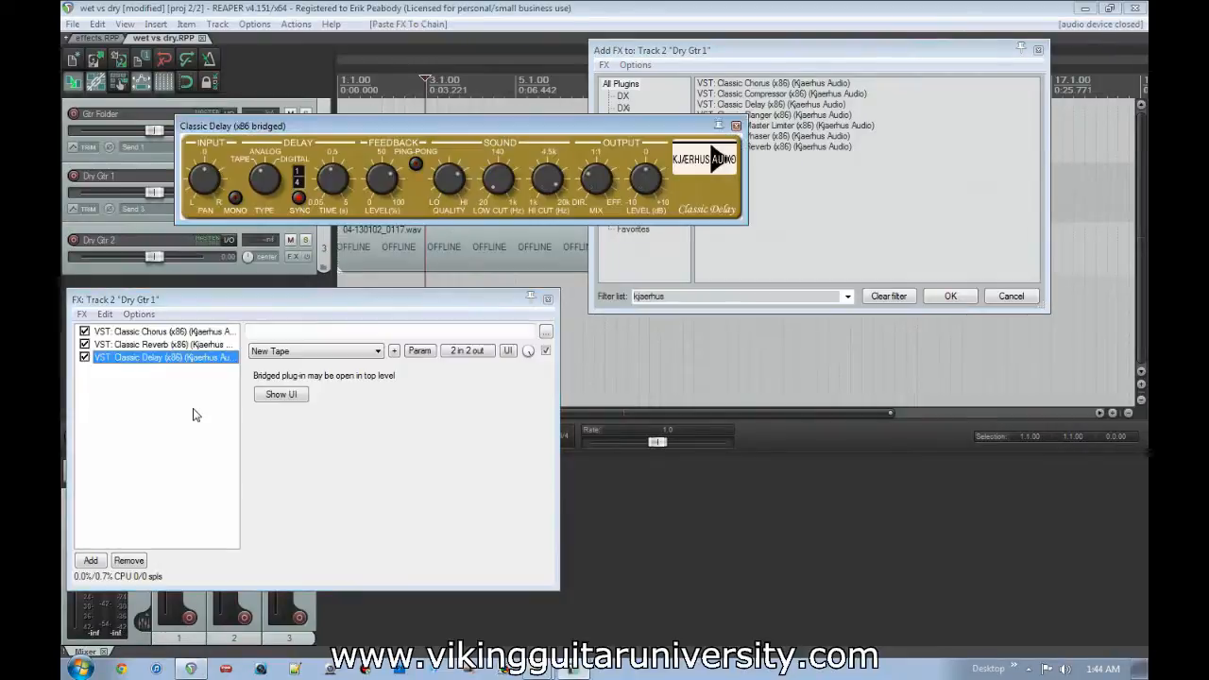
key(Escape)
key(Escape)
click(1020, 297)
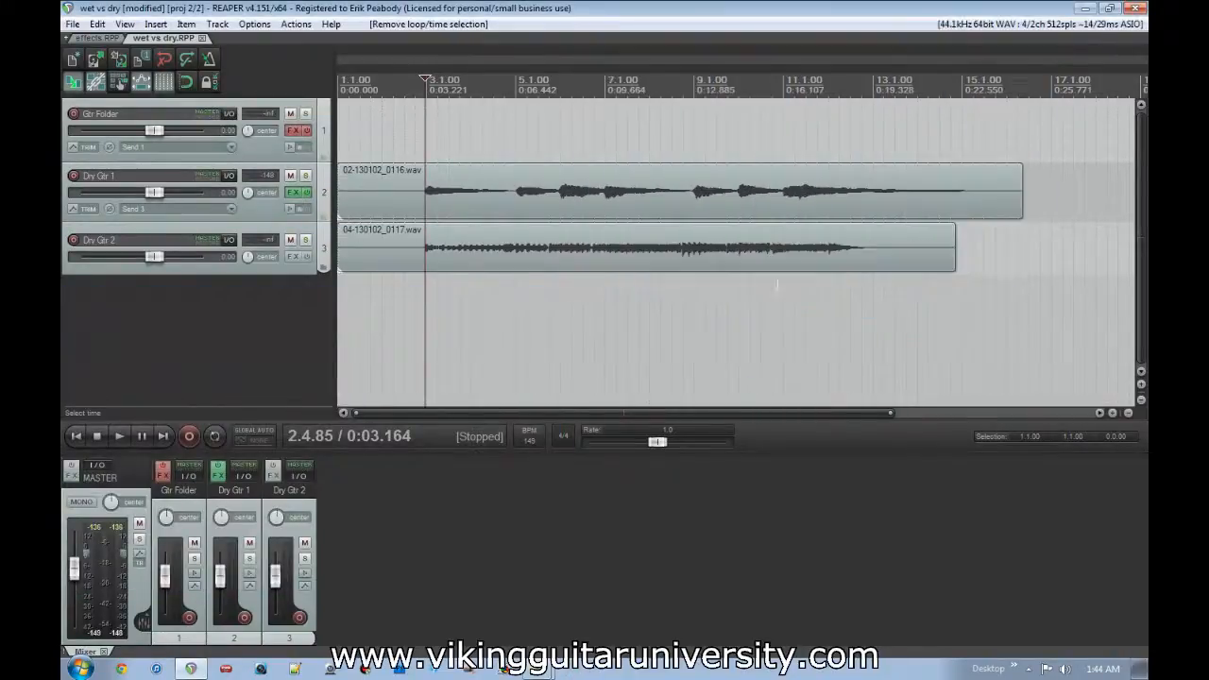
Step: Paste the same chorus, reverb and delay effects onto Dry Gtr 2 and close its effects chain
click(293, 255)
key(Escape)
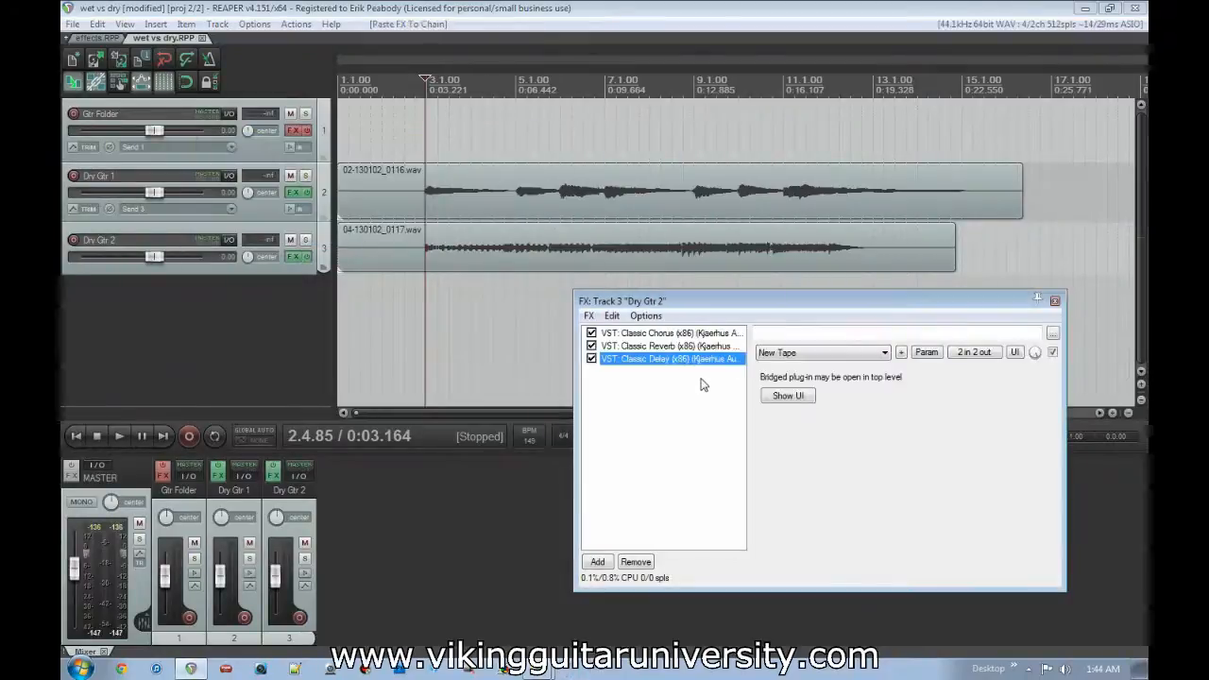
key(Escape)
Step: Play the guitars with their individual effects, stop, and check the CPU usage of the Dry Gtr 2 effects chain
key(space)
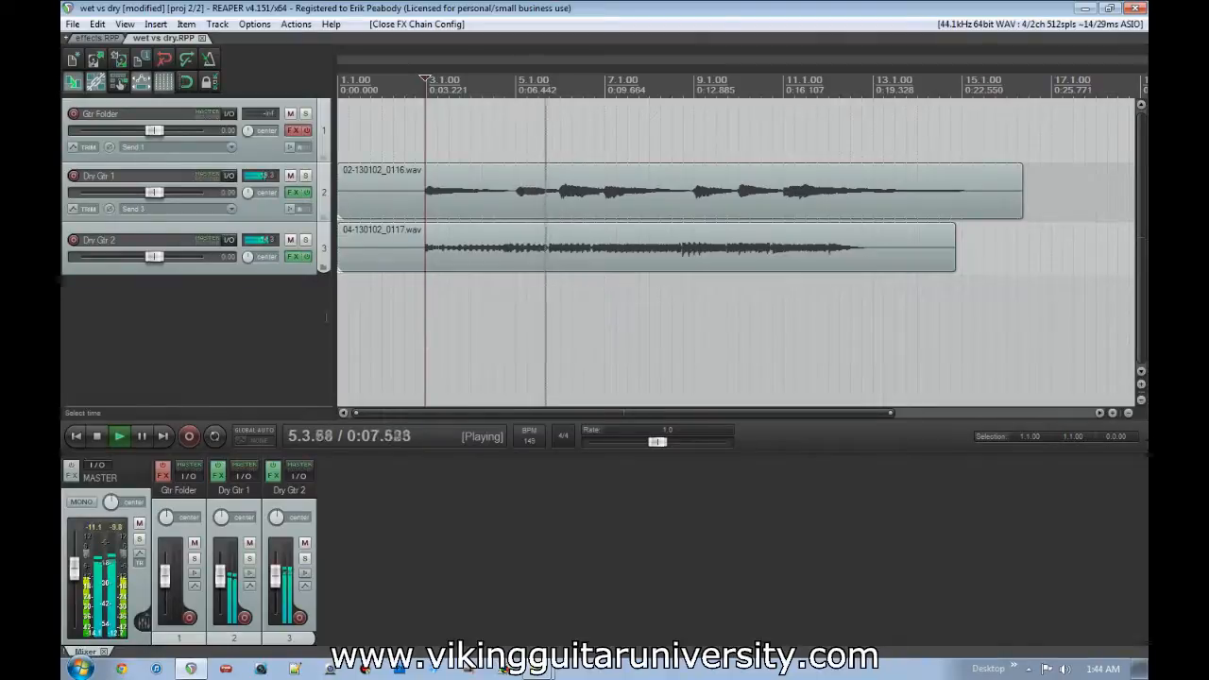
key(space)
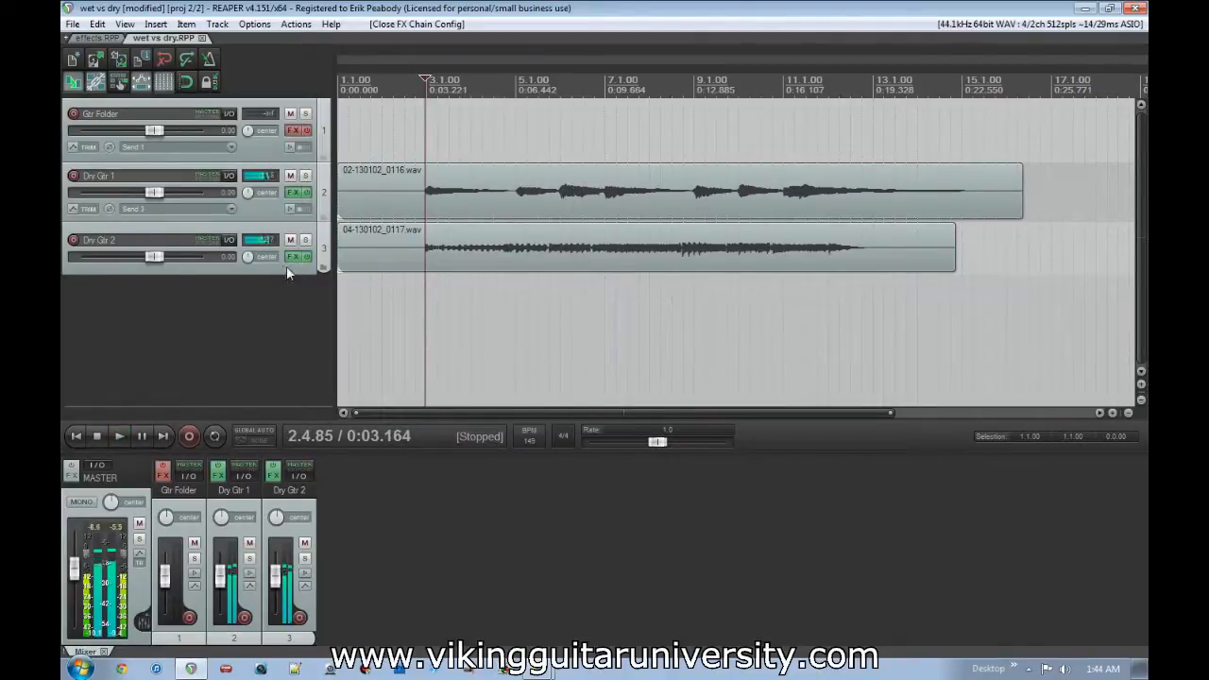
click(296, 256)
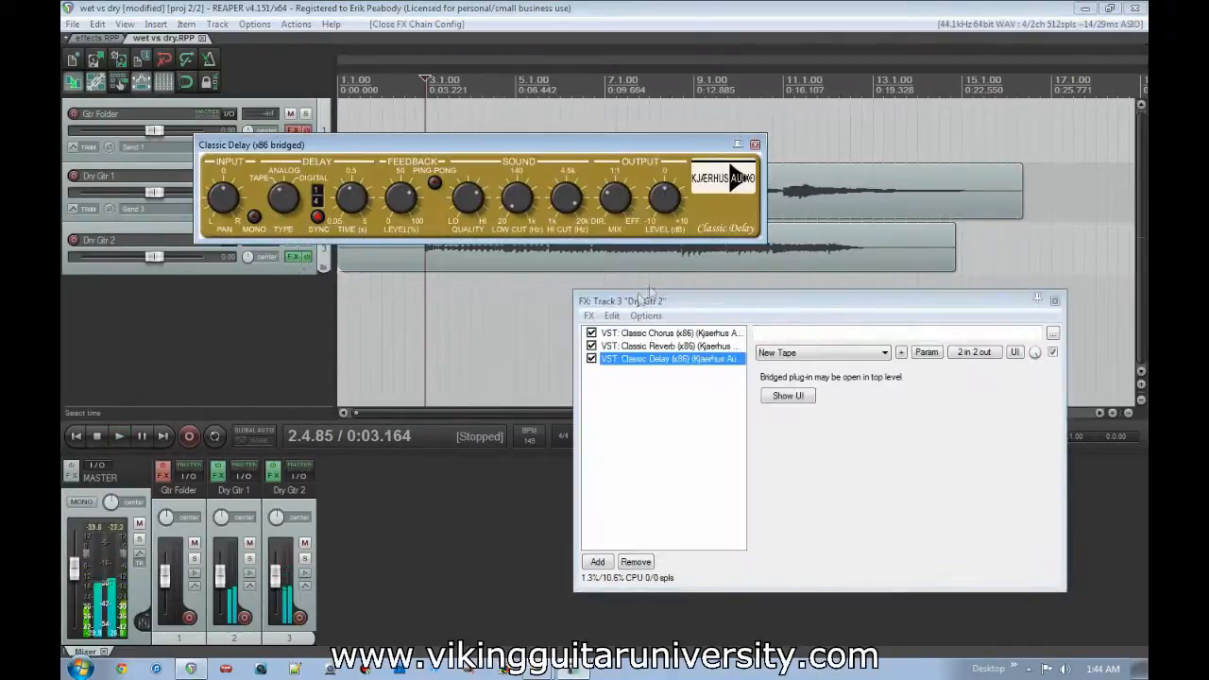
click(755, 144)
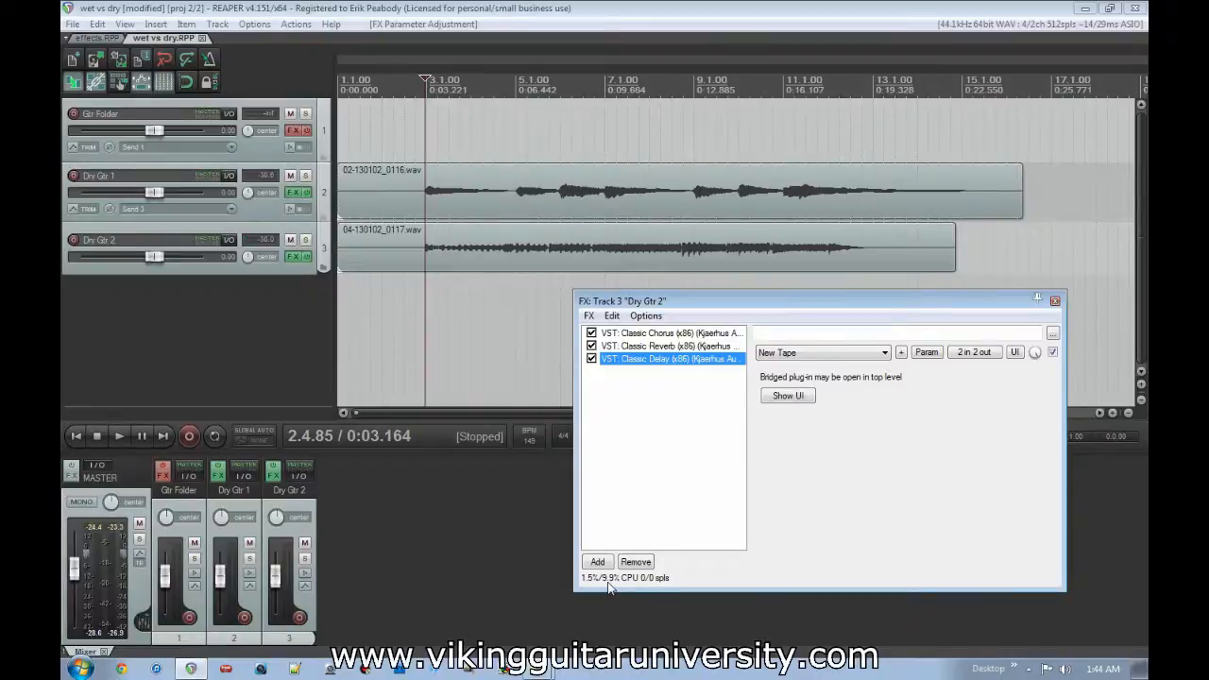
click(1056, 301)
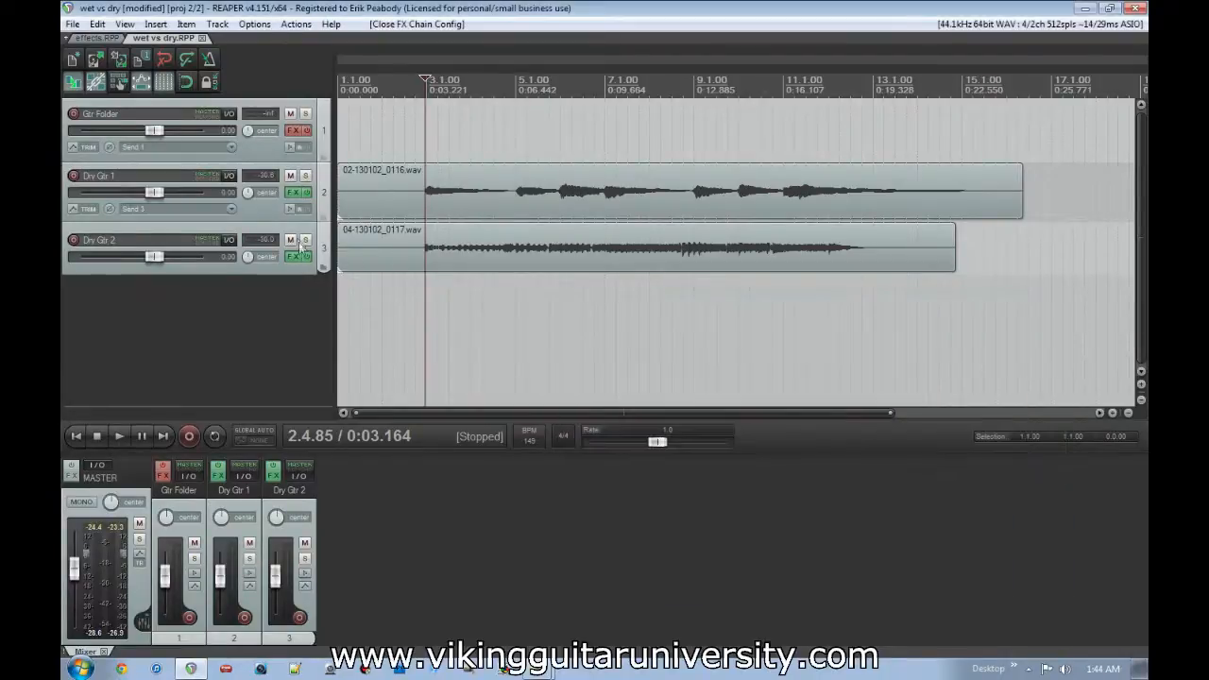
Step: Bypass the effects on Dry Gtr 2 and Dry Gtr 1, and re-enable the effects on Gtr Folder
click(304, 257)
click(309, 194)
click(305, 130)
Step: Check the CPU usage of the Gtr Folder effects chain, then close the chain and Classic Delay windows
click(293, 131)
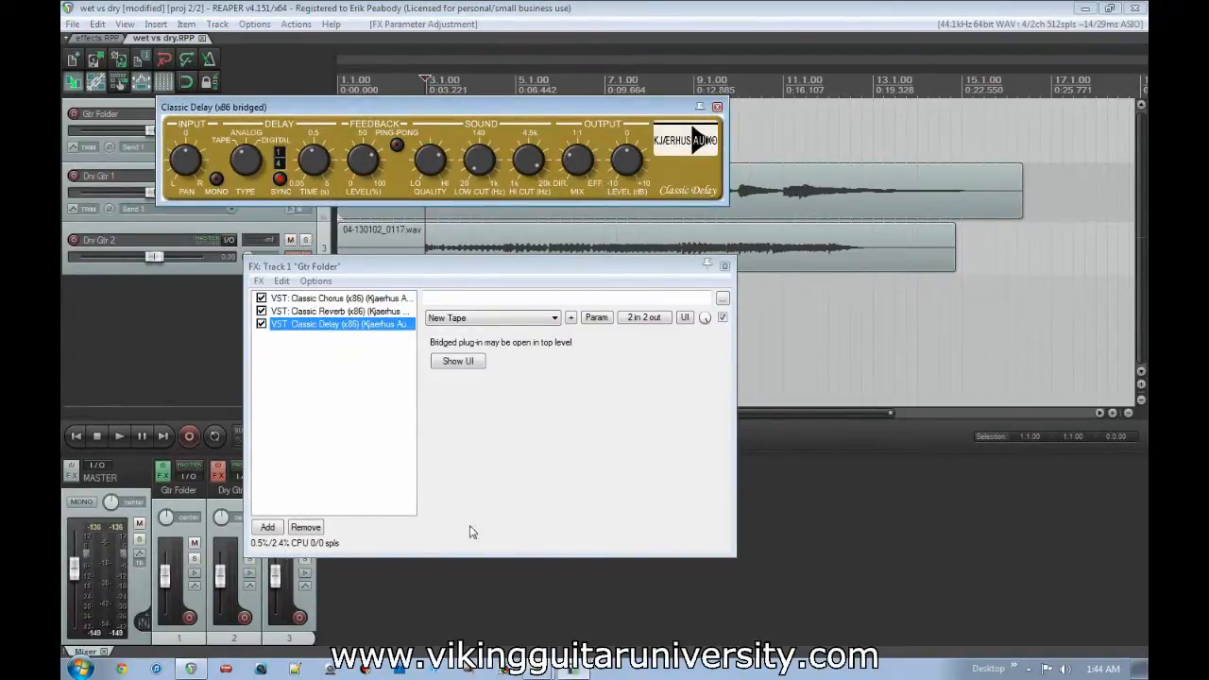
click(725, 268)
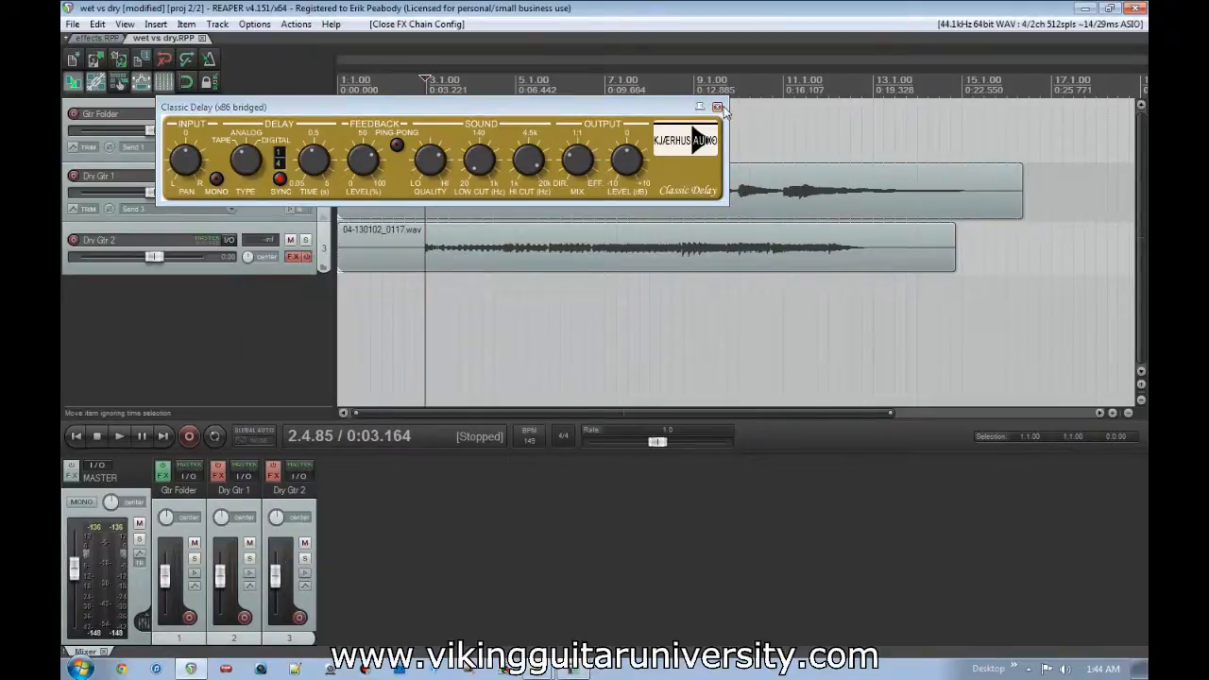
click(717, 107)
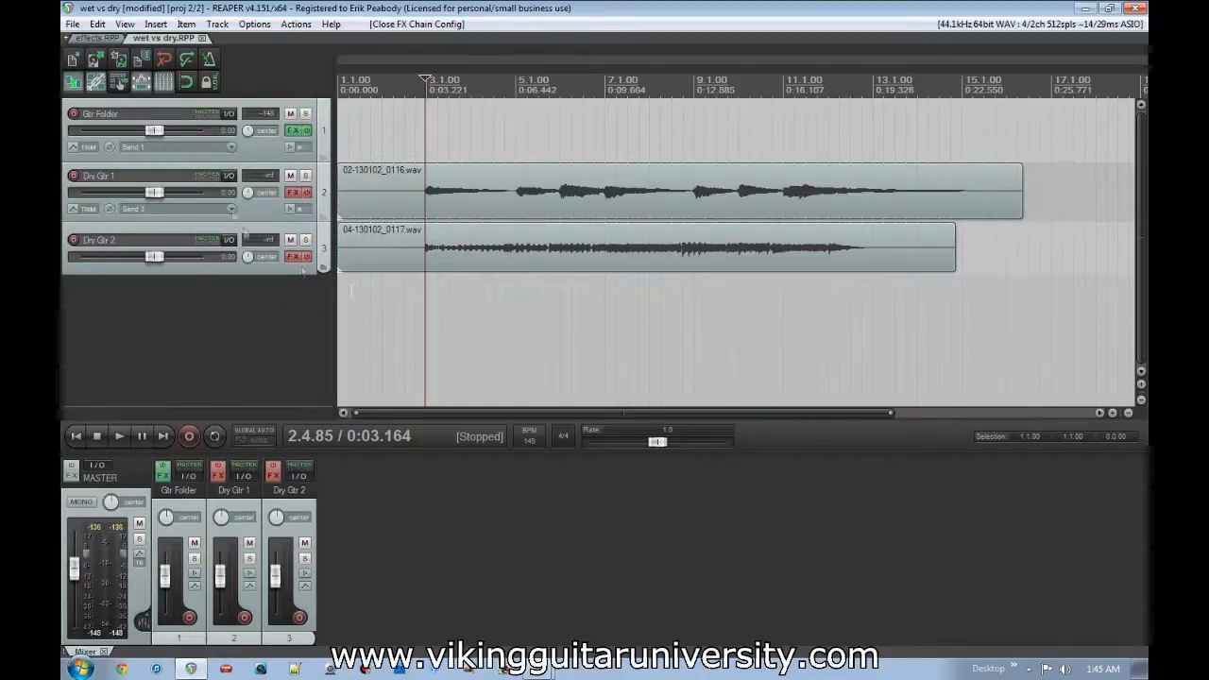
Step: Make Gtr Folder a folder track again so it contains both dry guitar tracks
click(325, 159)
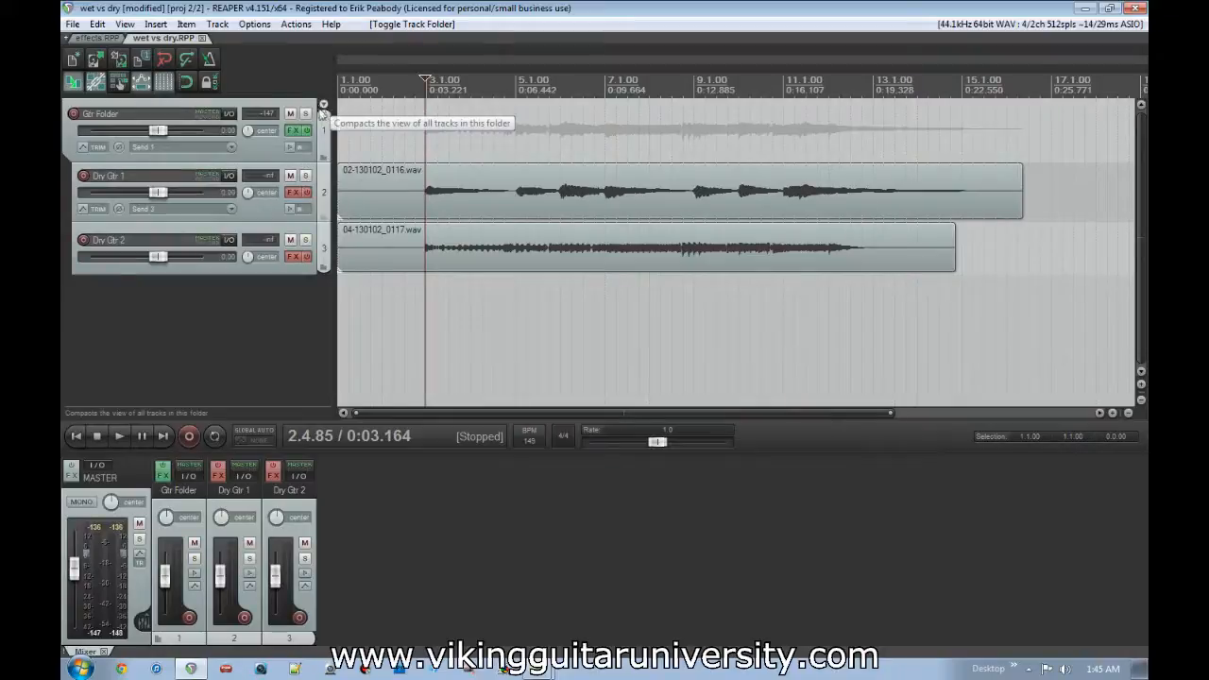
Step: Turn off folder mode on Gtr Folder and delete that track from the project
click(321, 157)
click(137, 111)
key(Delete)
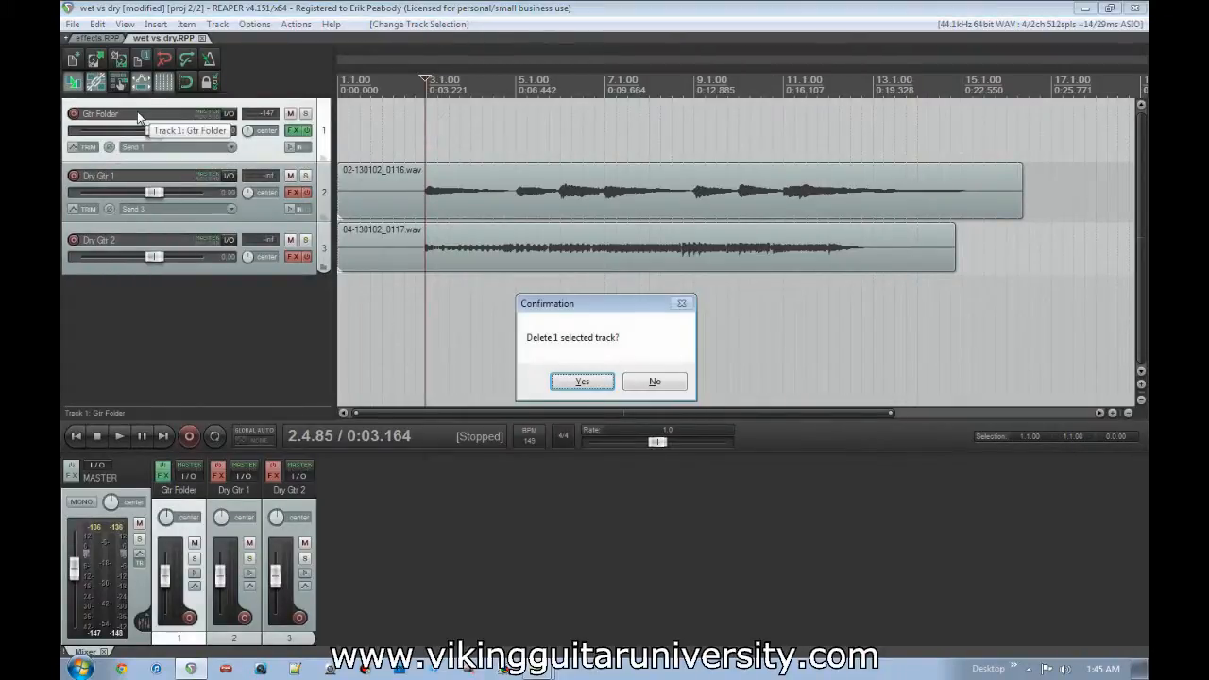
click(582, 380)
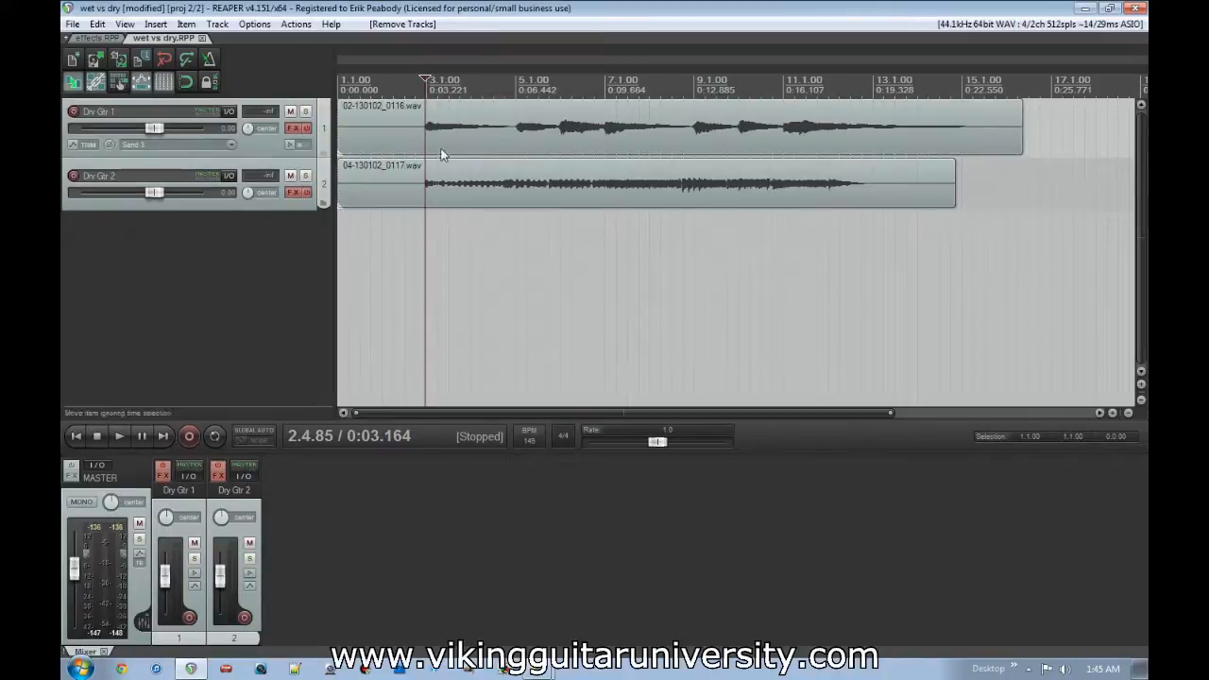
Step: Re-enable the effects on Dry Gtr 1 and Dry Gtr 2, and increase the height of both tracks
ctrl+click(295, 128)
ctrl+click(308, 194)
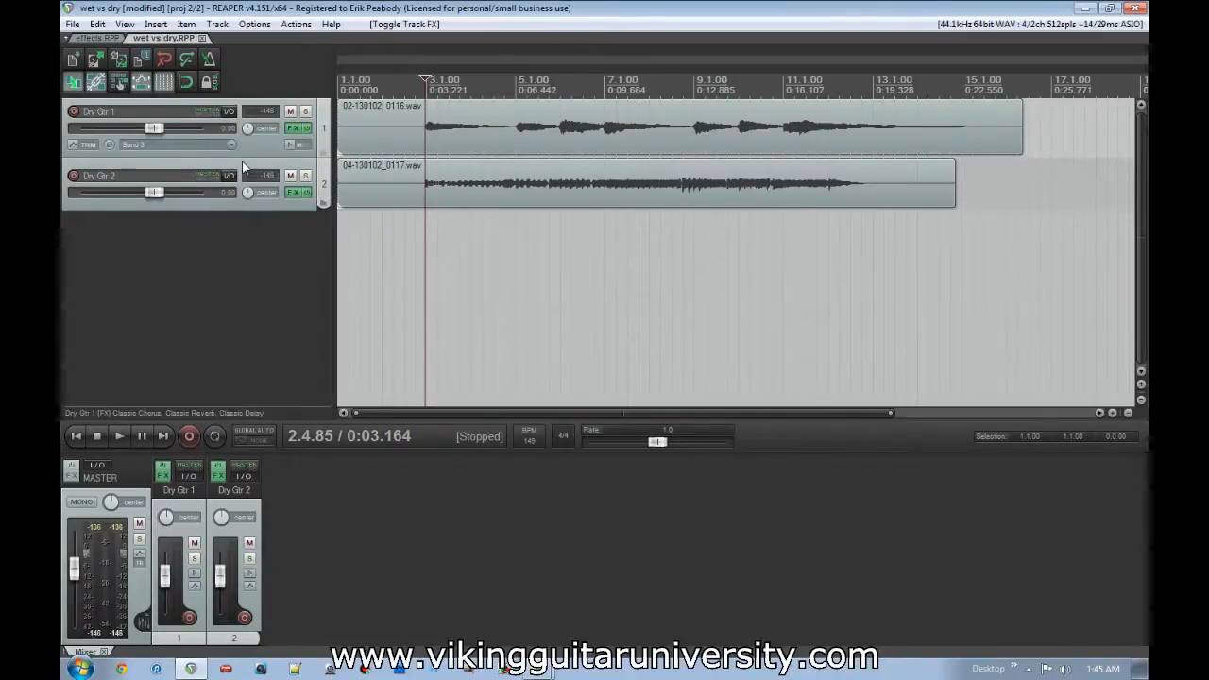
drag(248, 161, 255, 197)
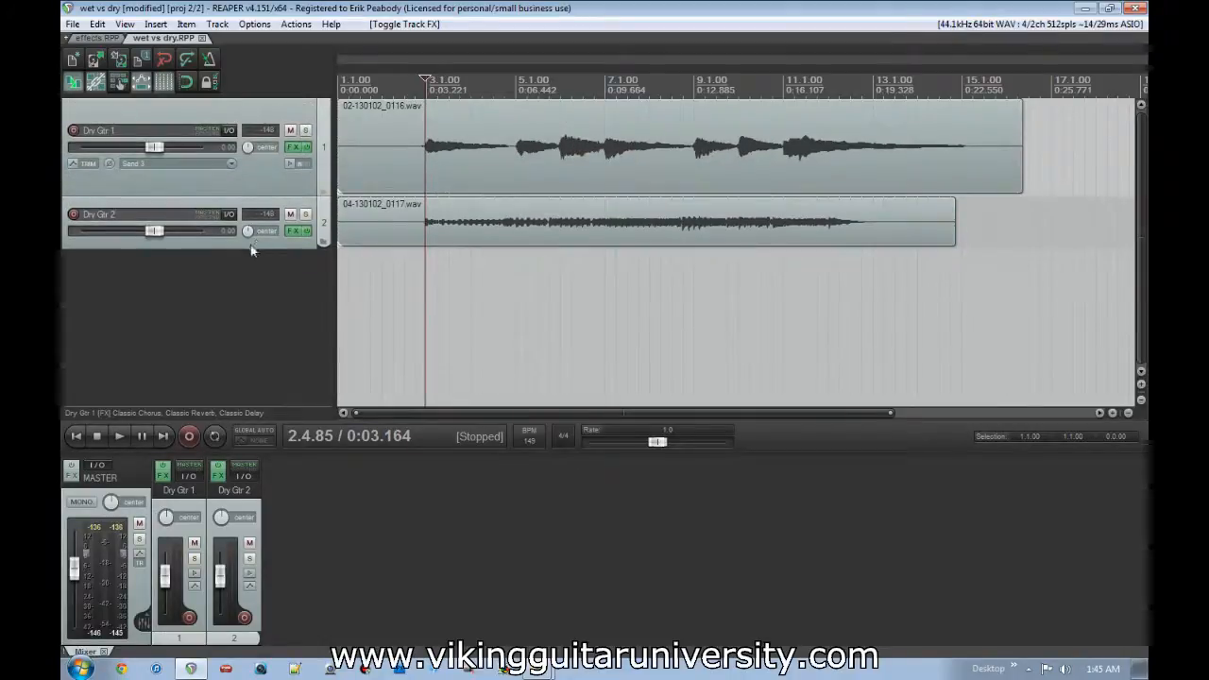
drag(258, 246, 255, 304)
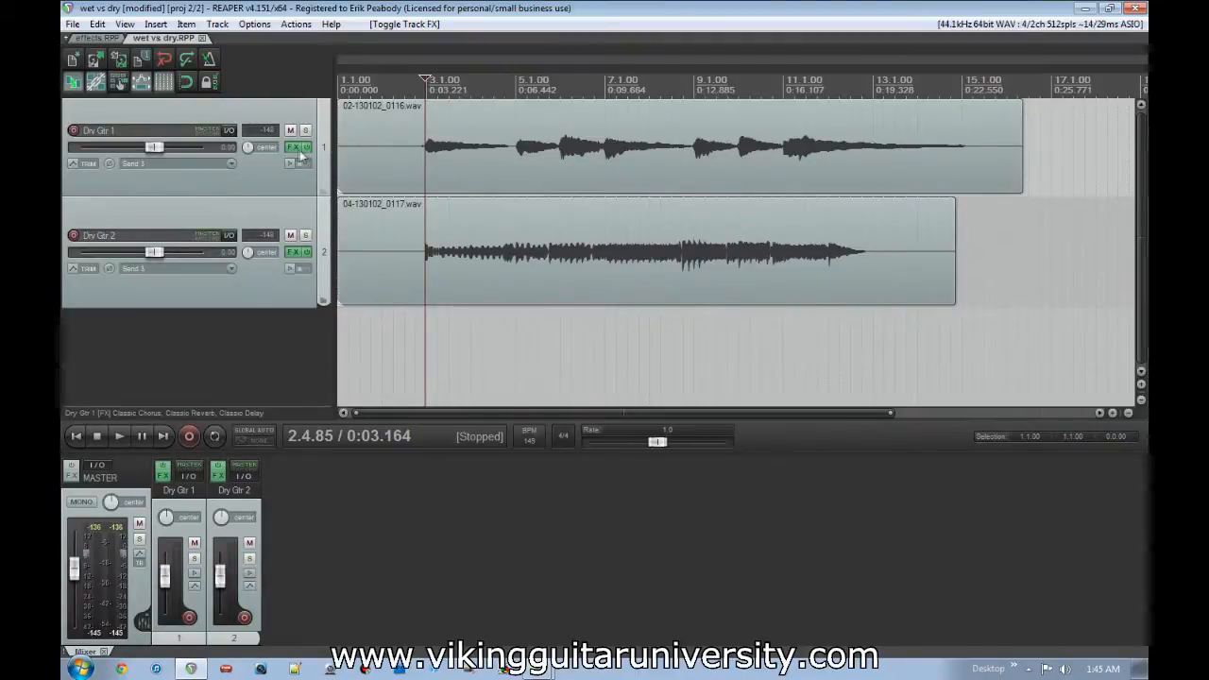
Step: Examine the render/freeze options of the Dry Gtr 1 track and the freeze options in its effects chain
click(135, 108)
right_click(192, 118)
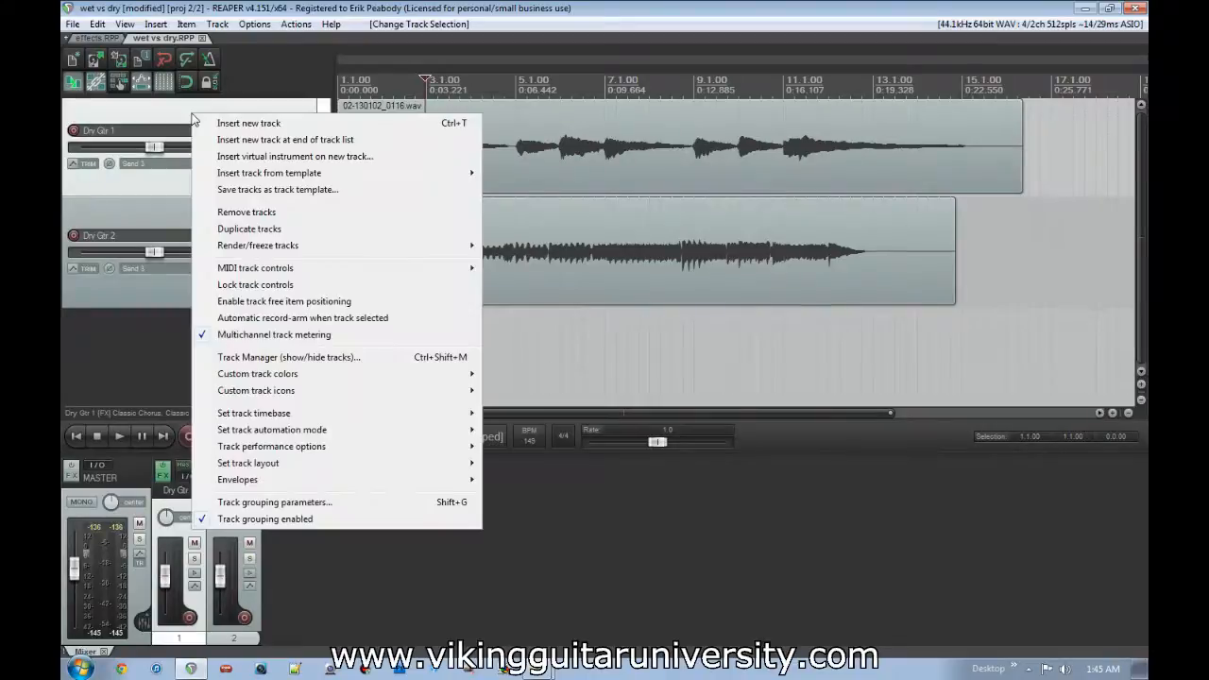
mouse_move(245, 248)
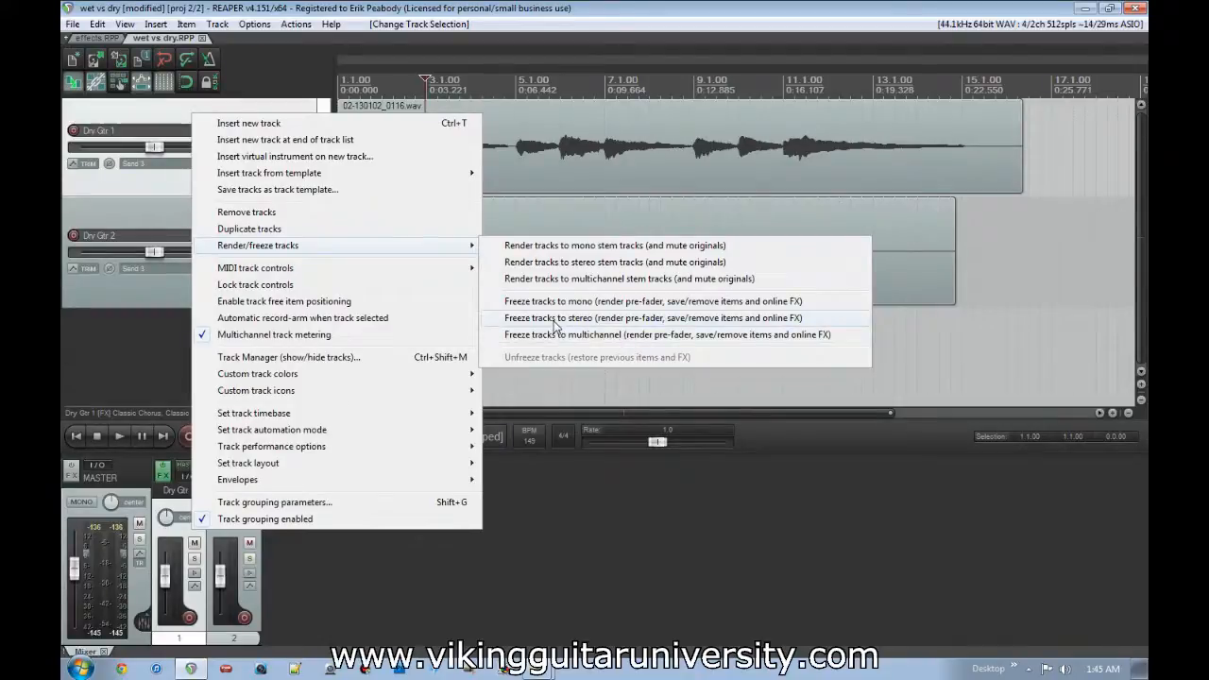
click(99, 192)
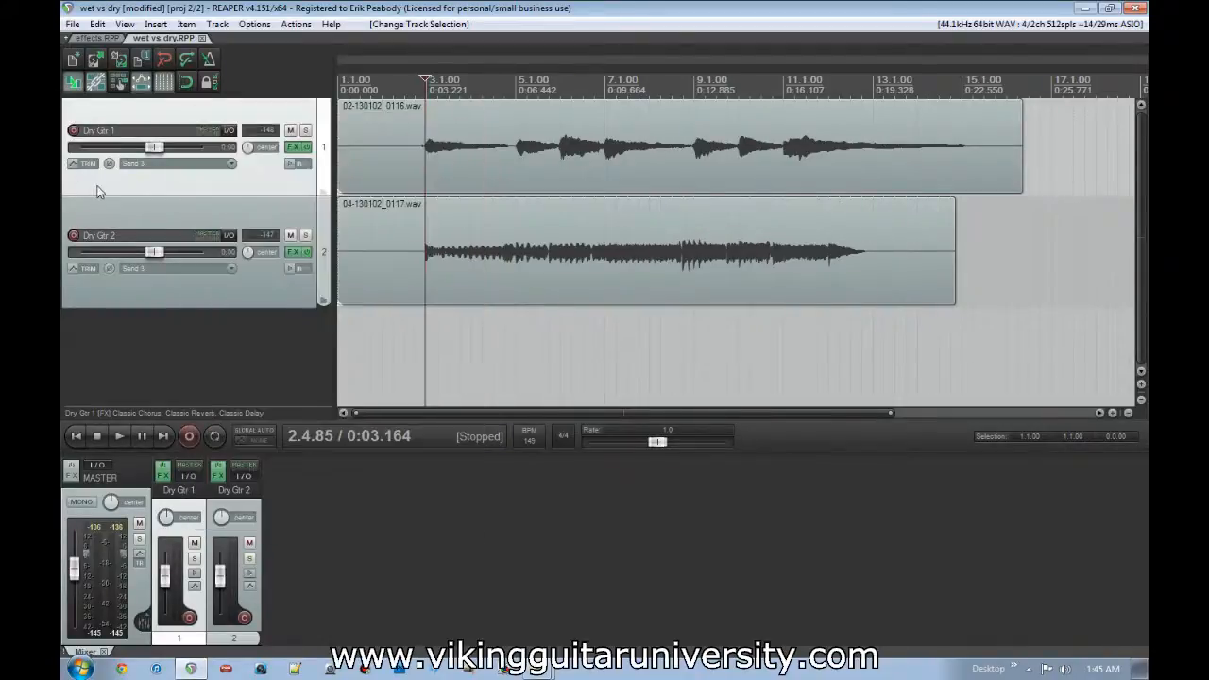
click(296, 148)
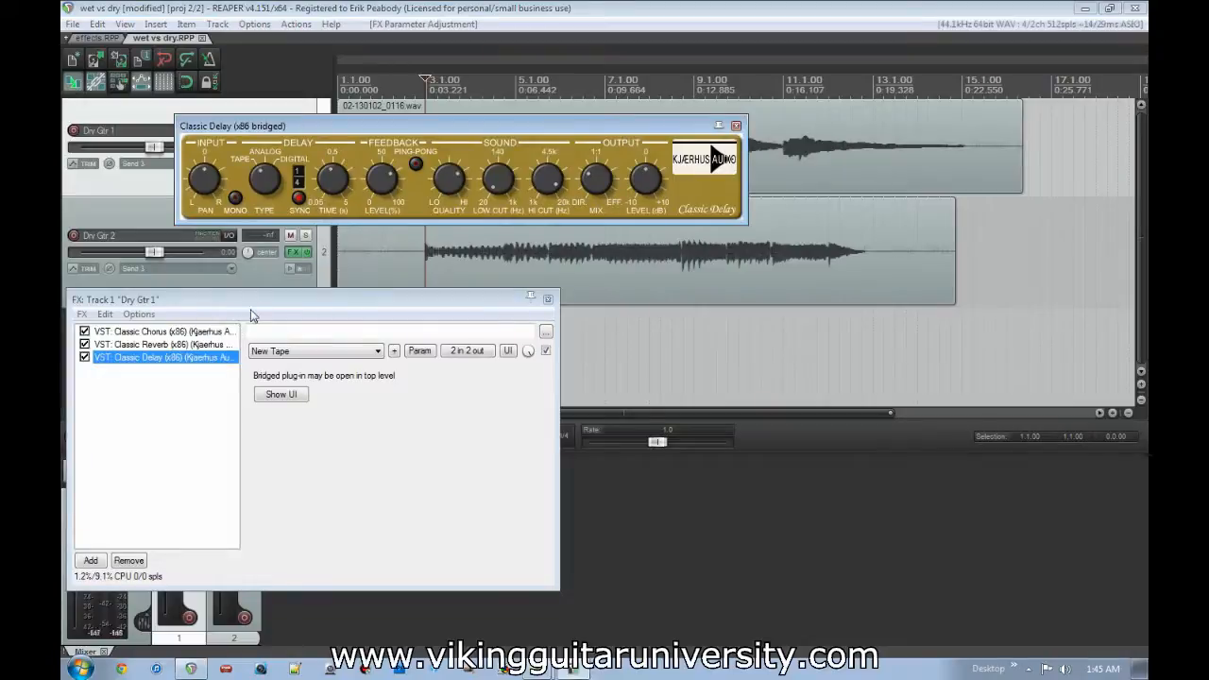
right_click(372, 356)
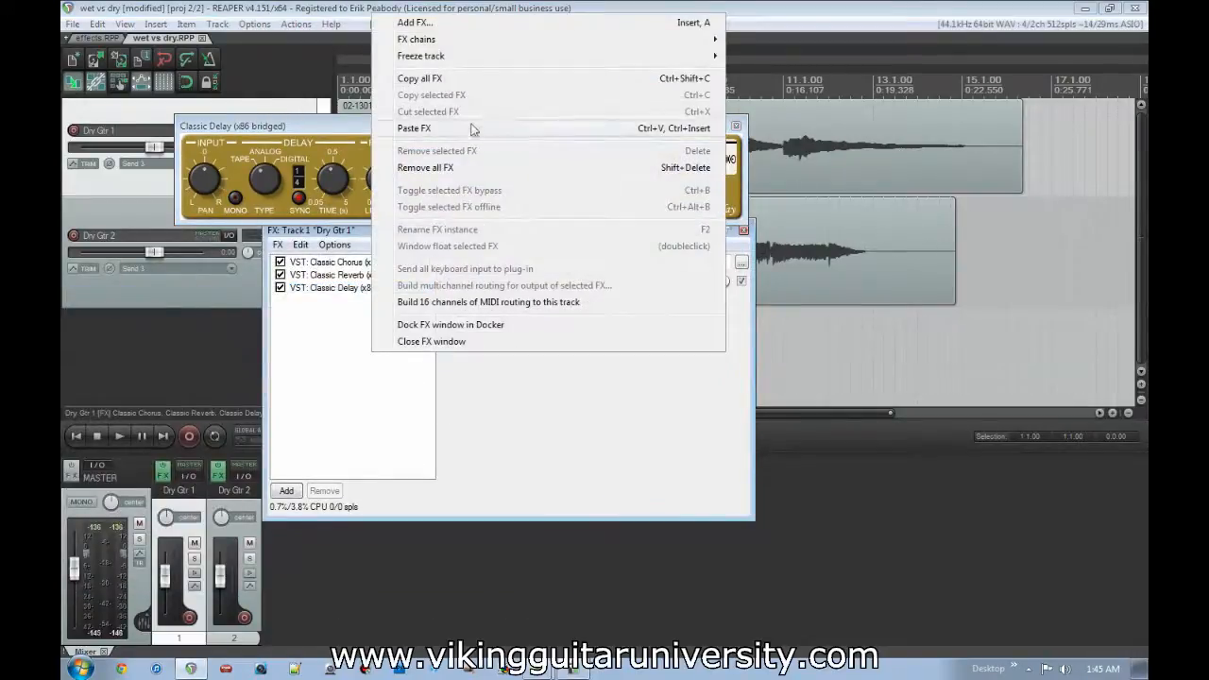
mouse_move(470, 59)
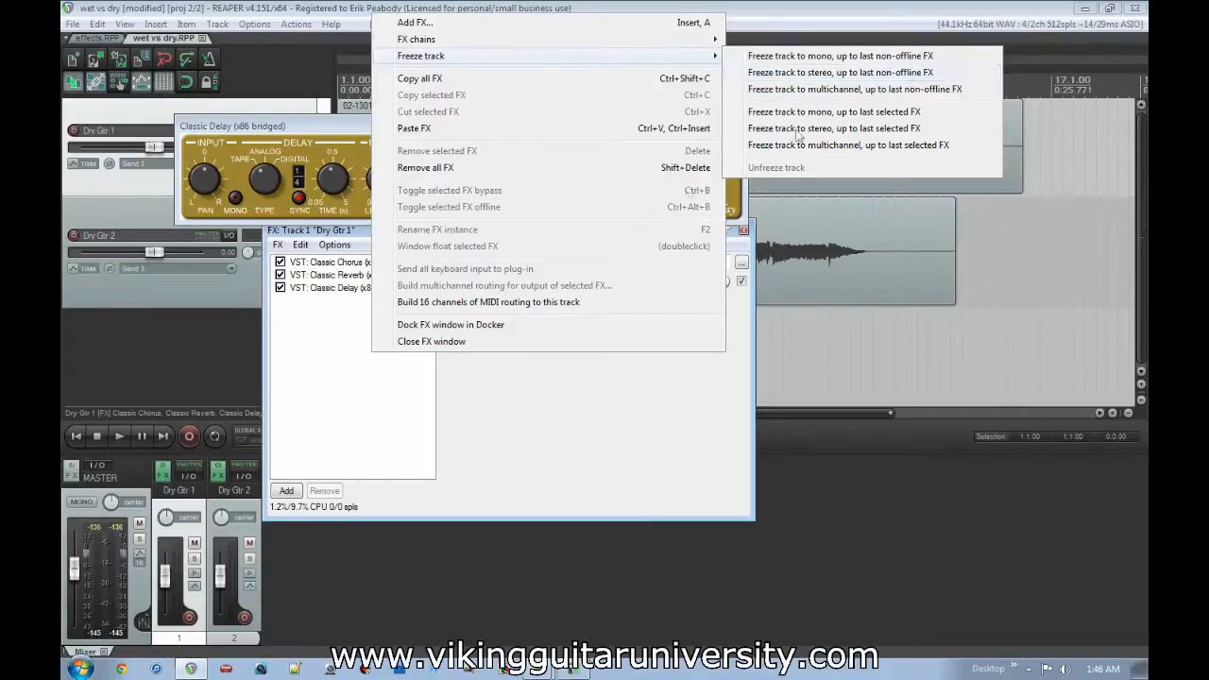
click(304, 383)
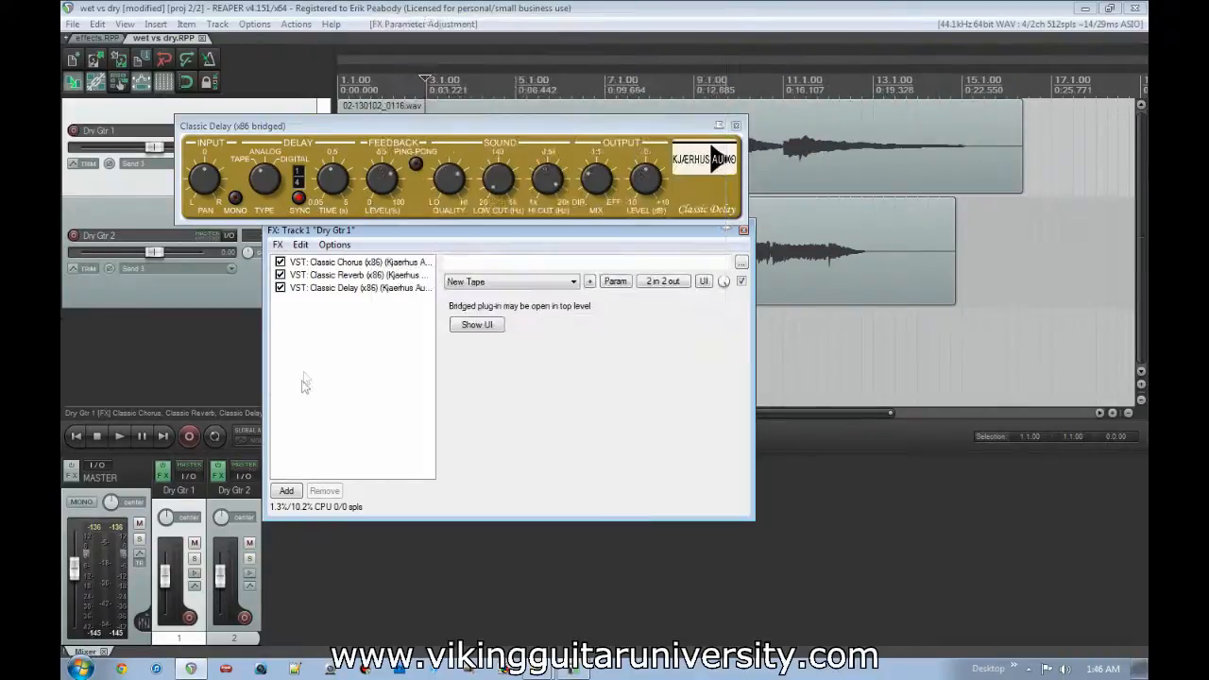
Step: Try bypassing Classic Delay and Classic Reverb in the Dry Gtr 1 effects chain, and re-enable both
click(281, 289)
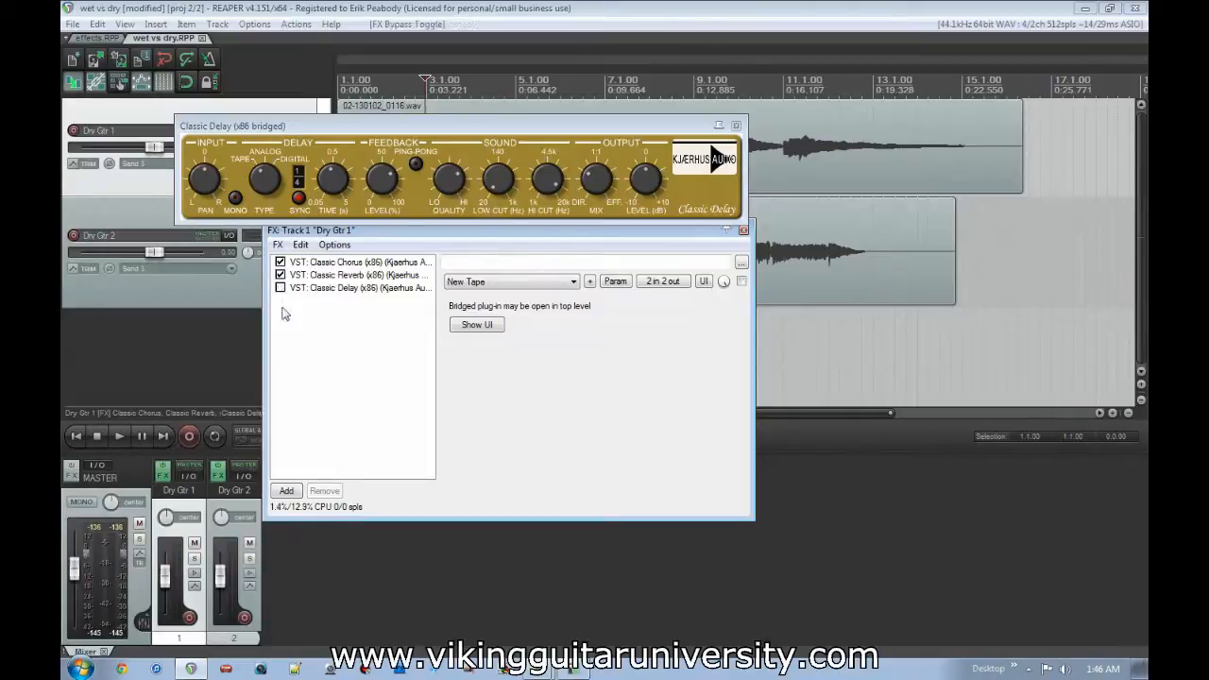
click(282, 289)
click(317, 265)
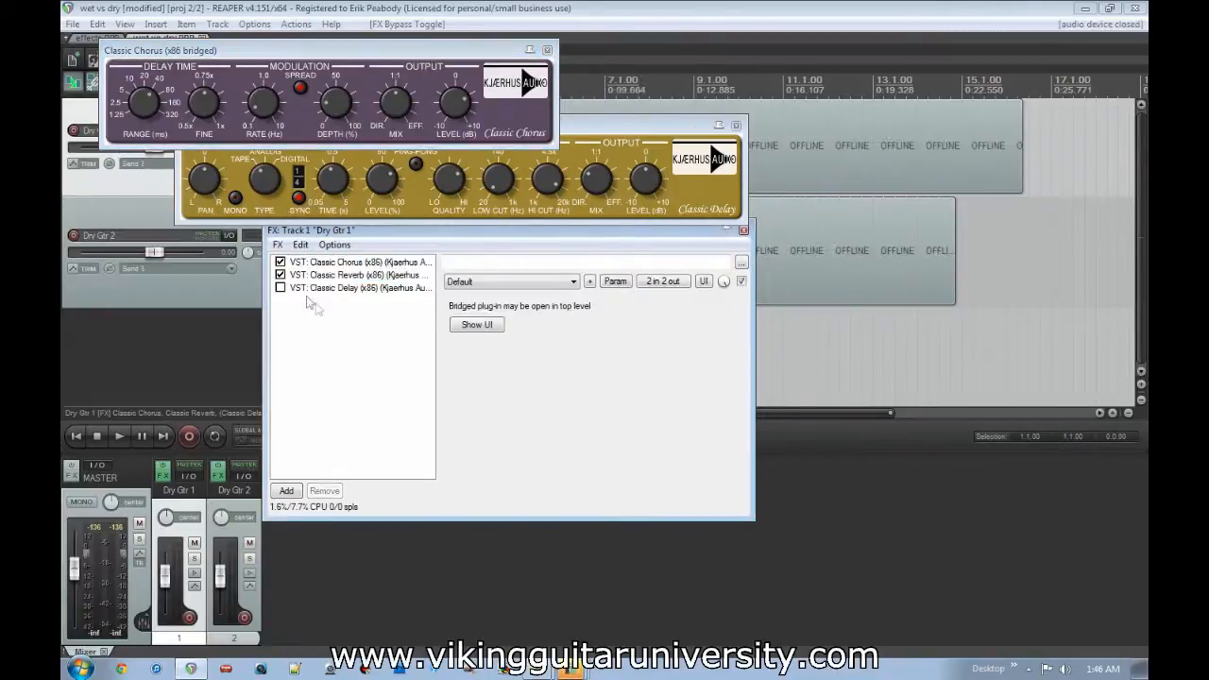
click(280, 275)
click(325, 264)
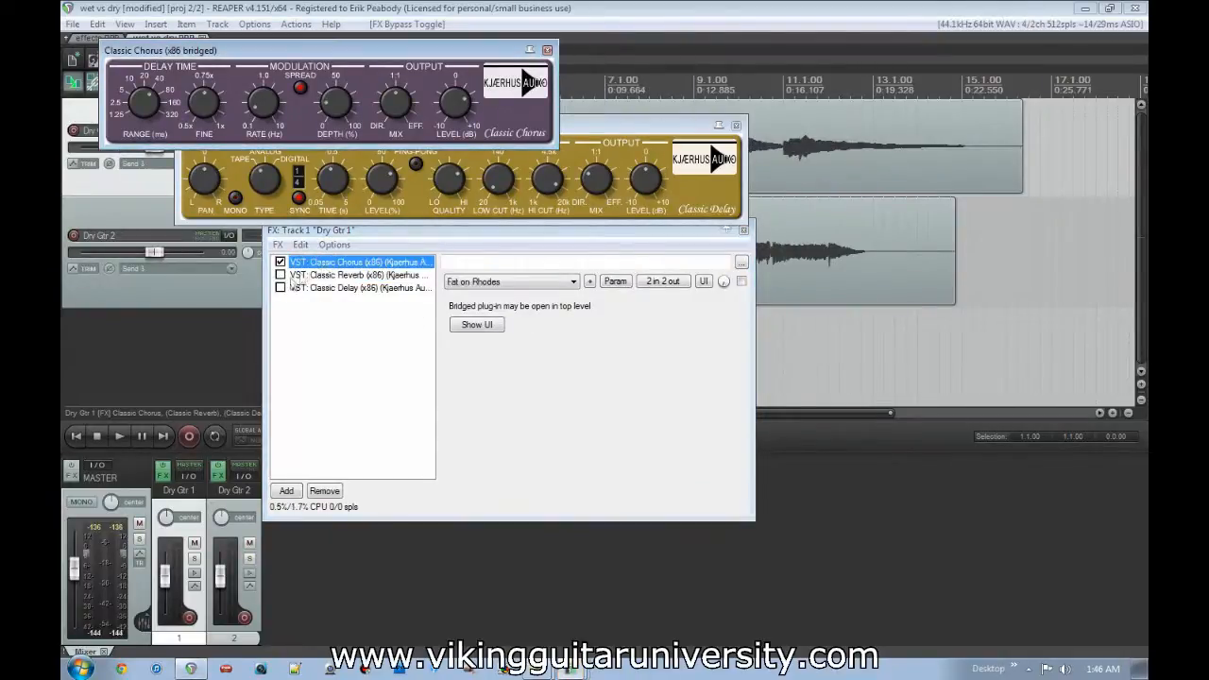
click(279, 275)
Step: Close the plug-in windows, freeze Dry Gtr 1 to stereo up to the last non-offline FX, and close its effects chain
click(736, 125)
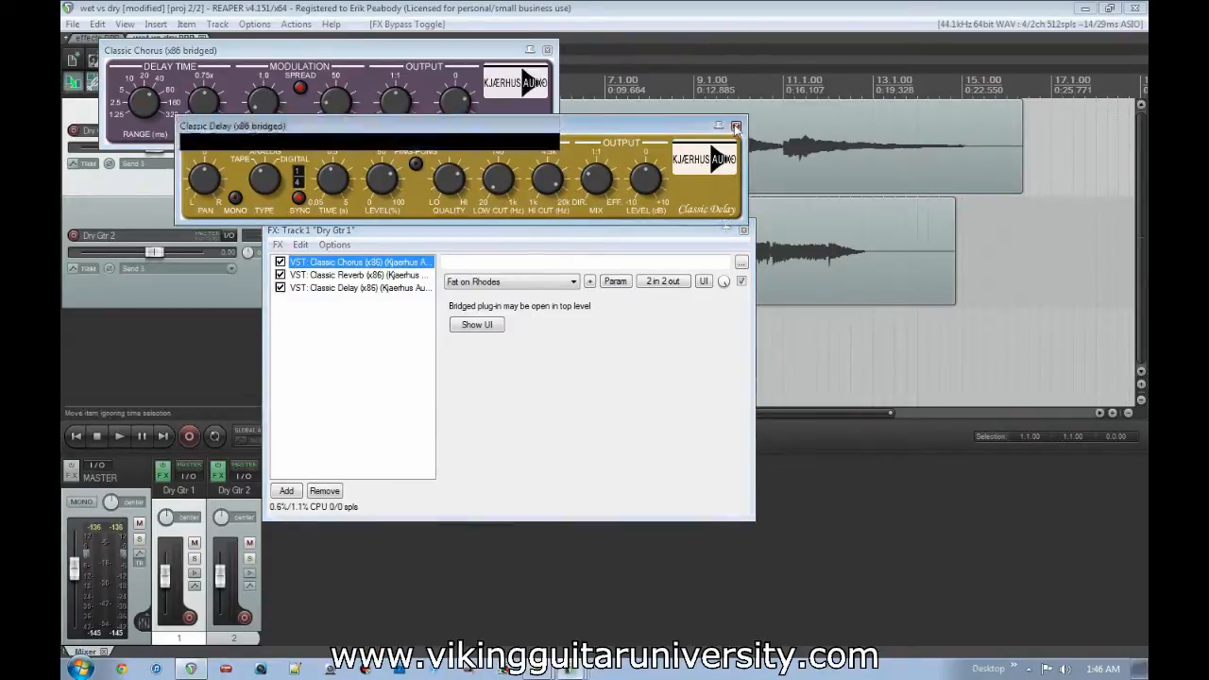
click(548, 50)
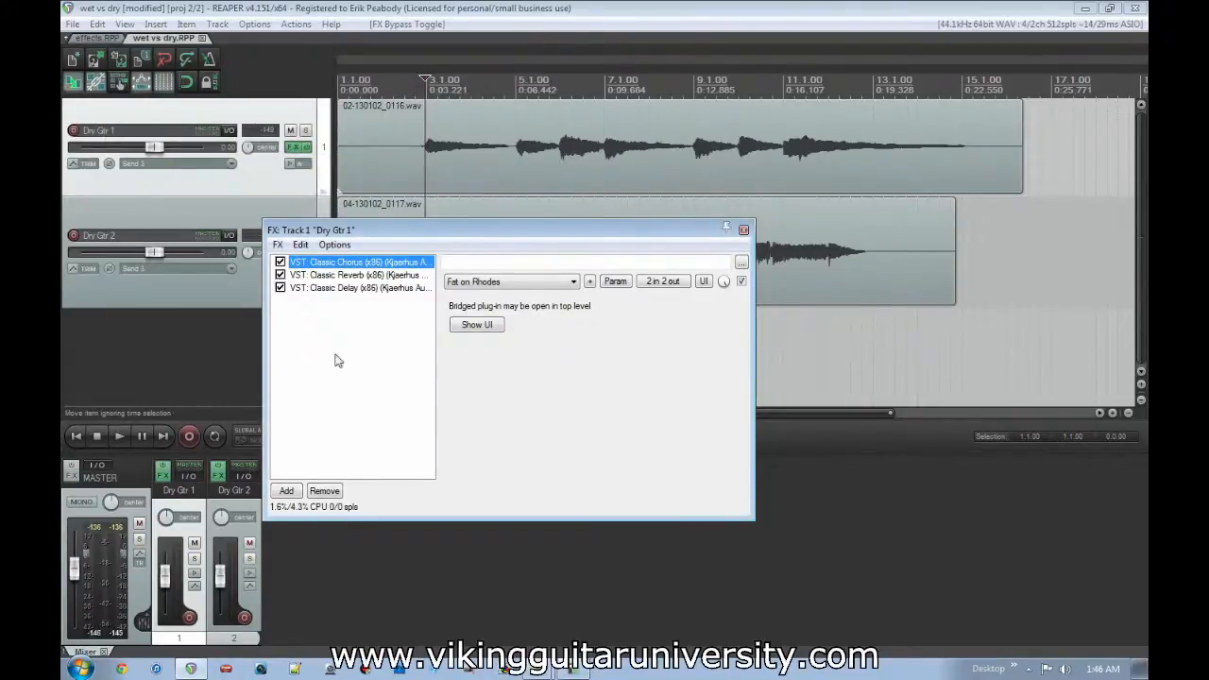
right_click(338, 361)
mouse_move(526, 59)
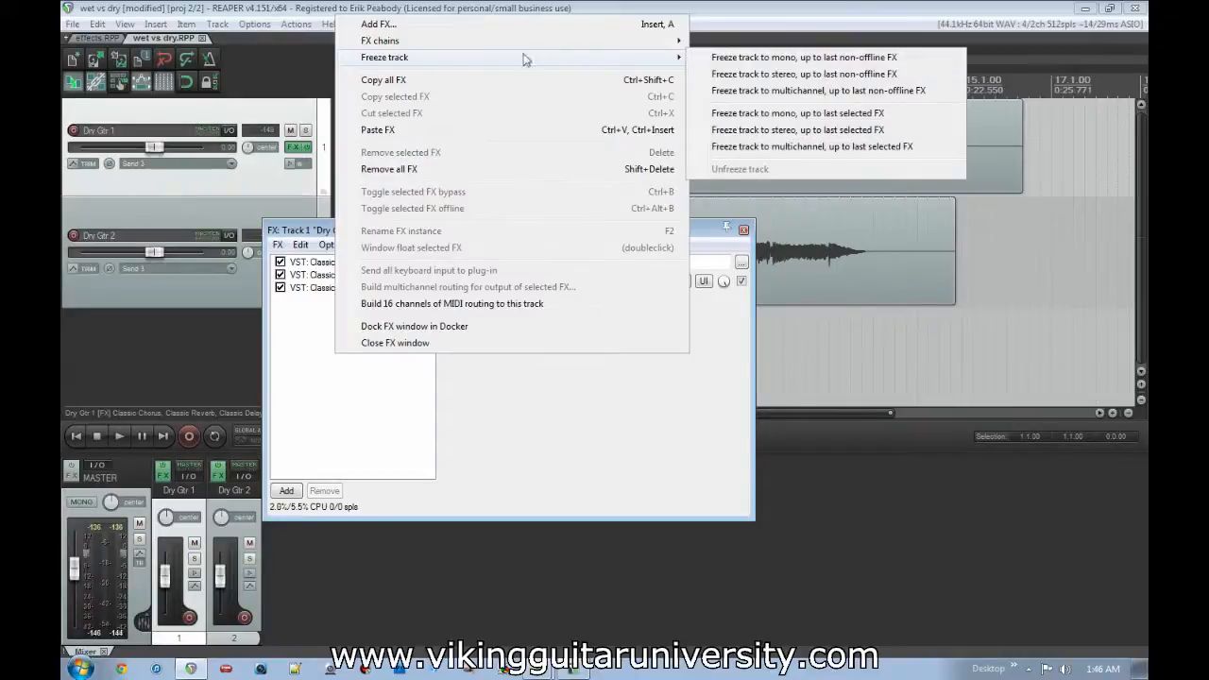
click(934, 76)
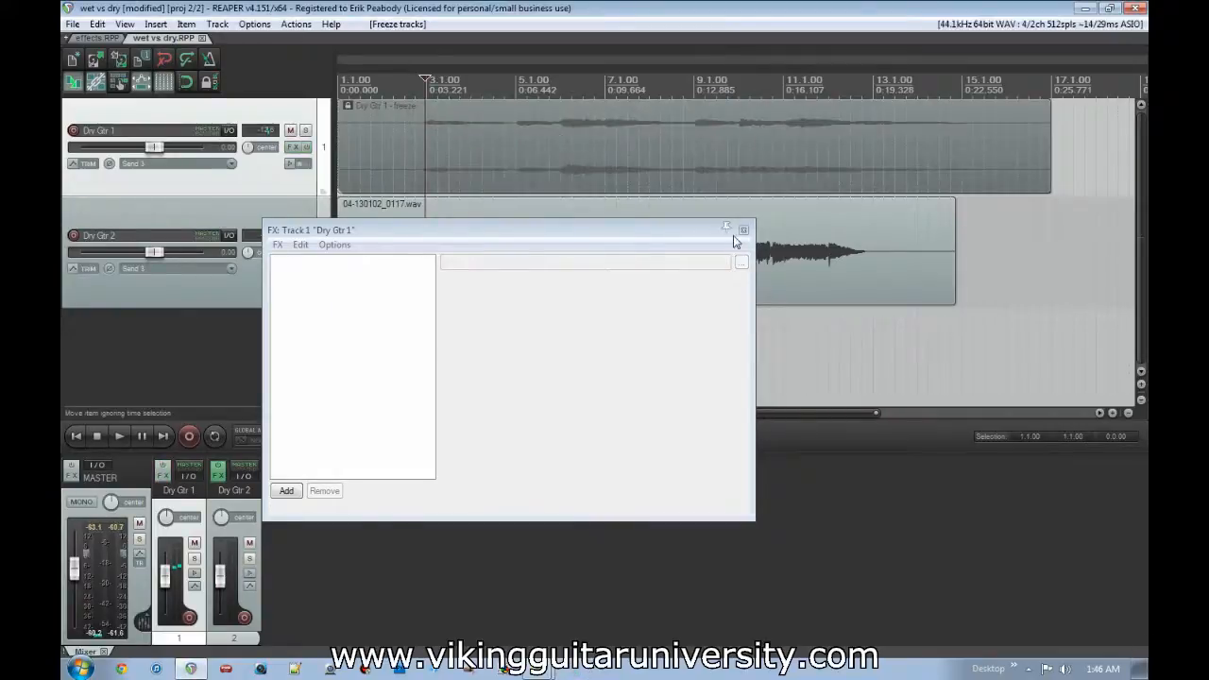
click(744, 231)
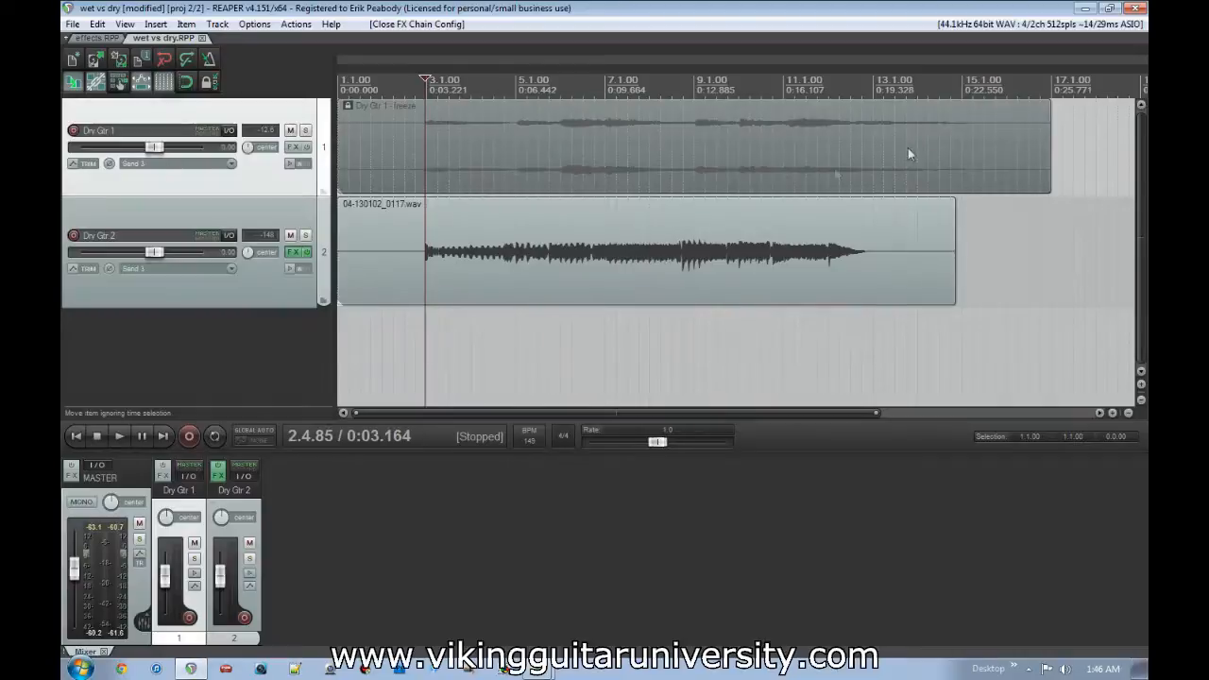
Step: Solo and play the frozen Dry Gtr 1, stop and clear the solo, and mute Dry Gtr 2
click(305, 130)
key(space)
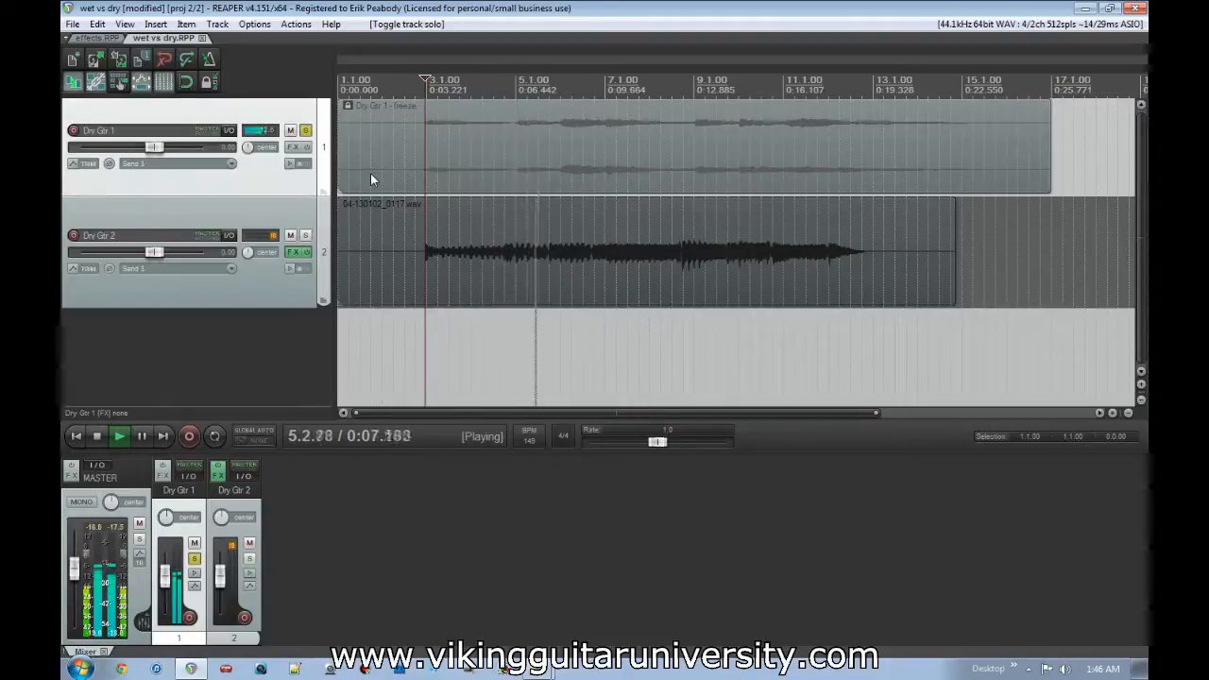
key(space)
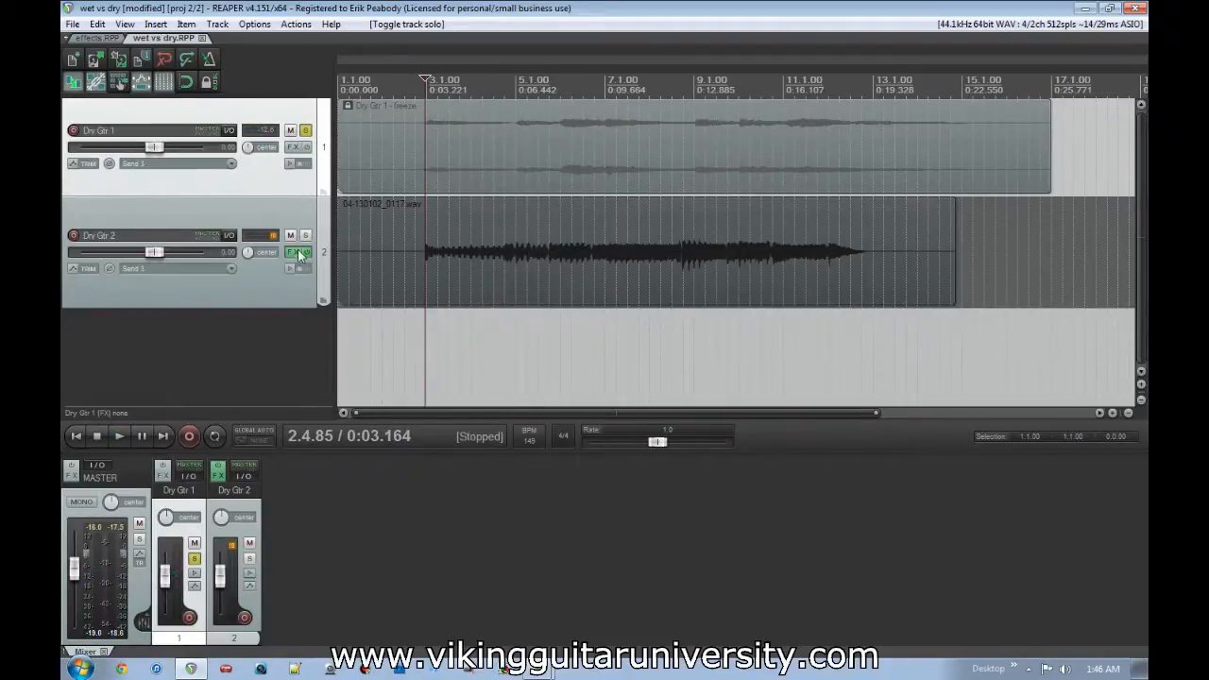
click(305, 131)
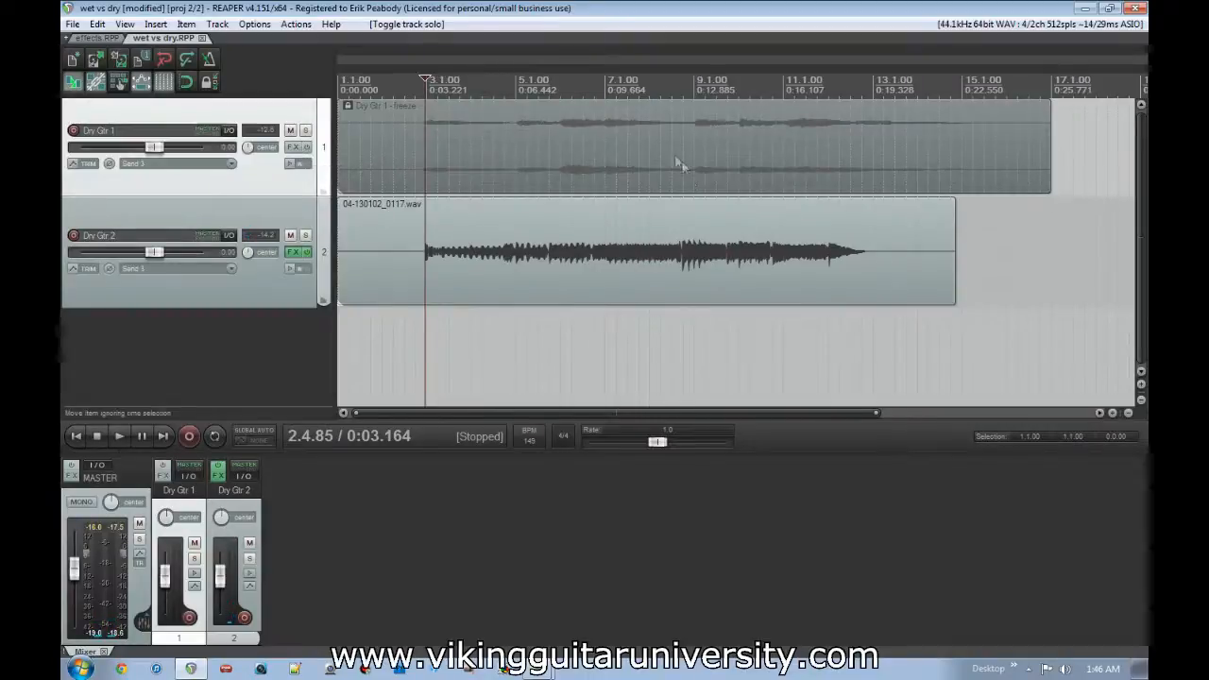
click(290, 235)
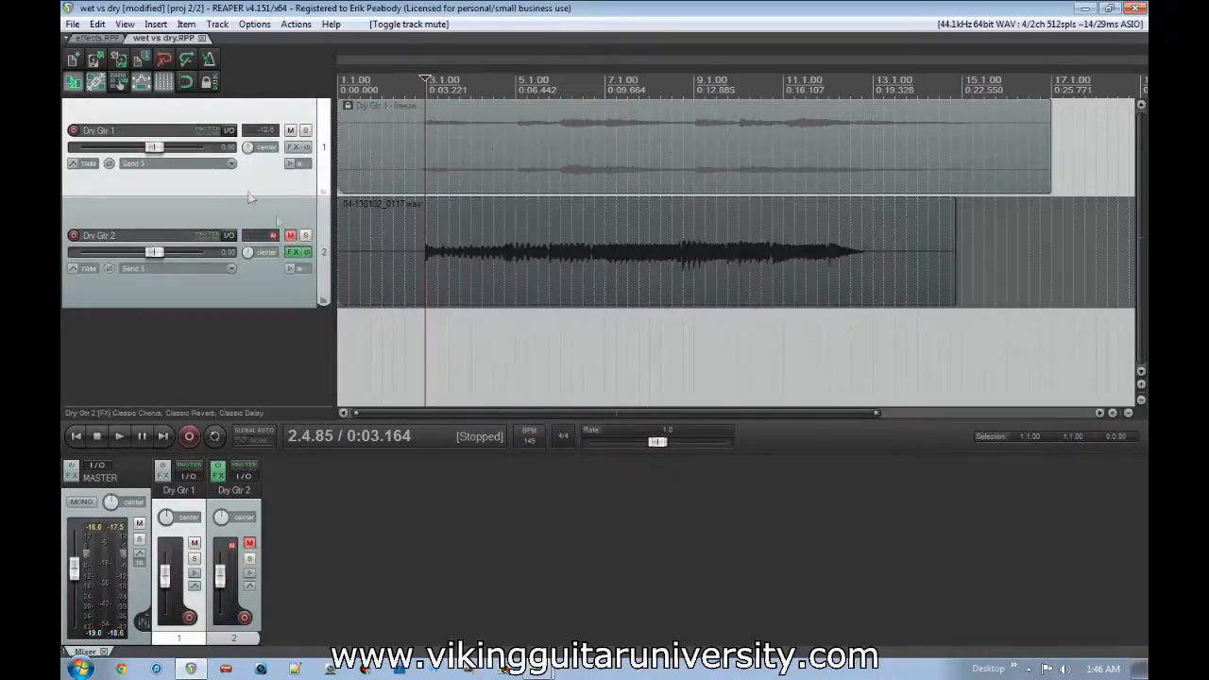
Step: Unfreeze Dry Gtr 1 from its effects chain, view the restored Classic Reverb, and close both windows
click(296, 152)
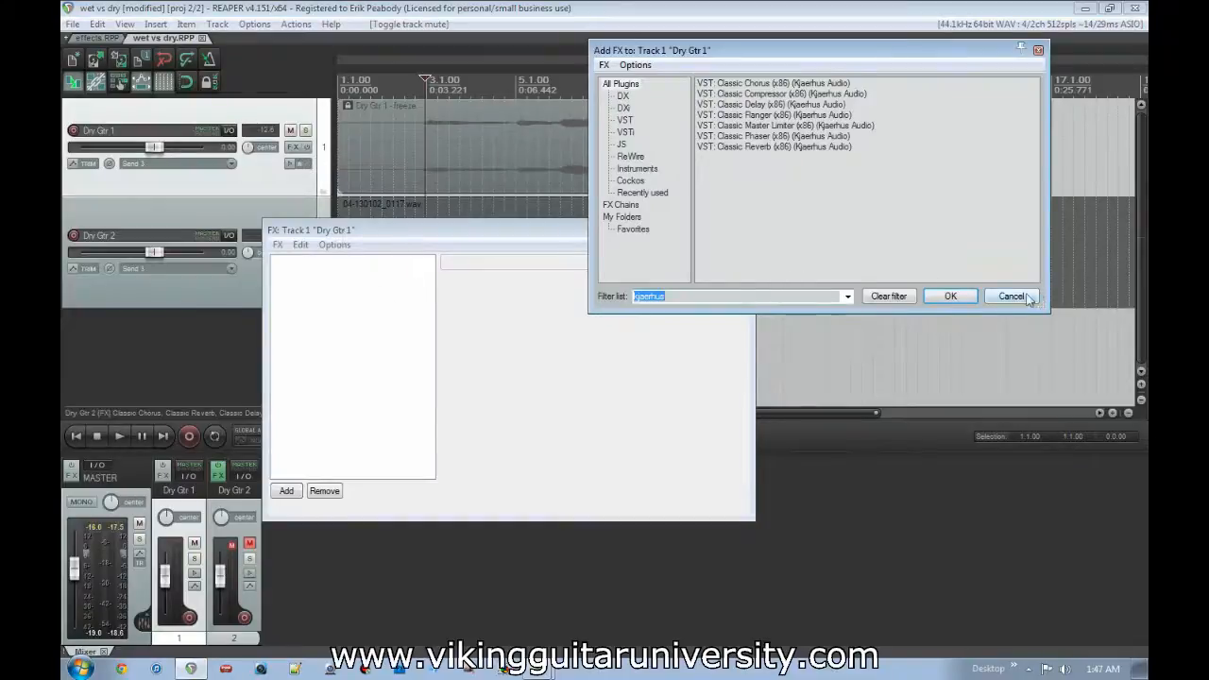
key(Escape)
right_click(364, 312)
mouse_move(636, 359)
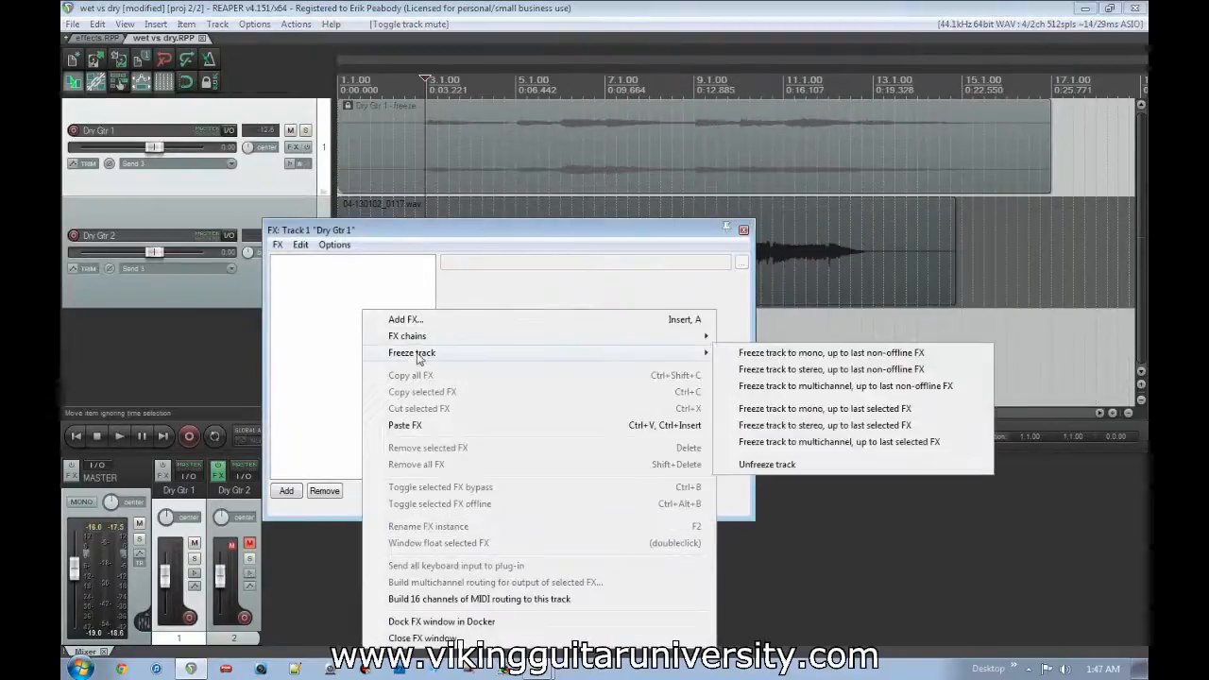
click(843, 466)
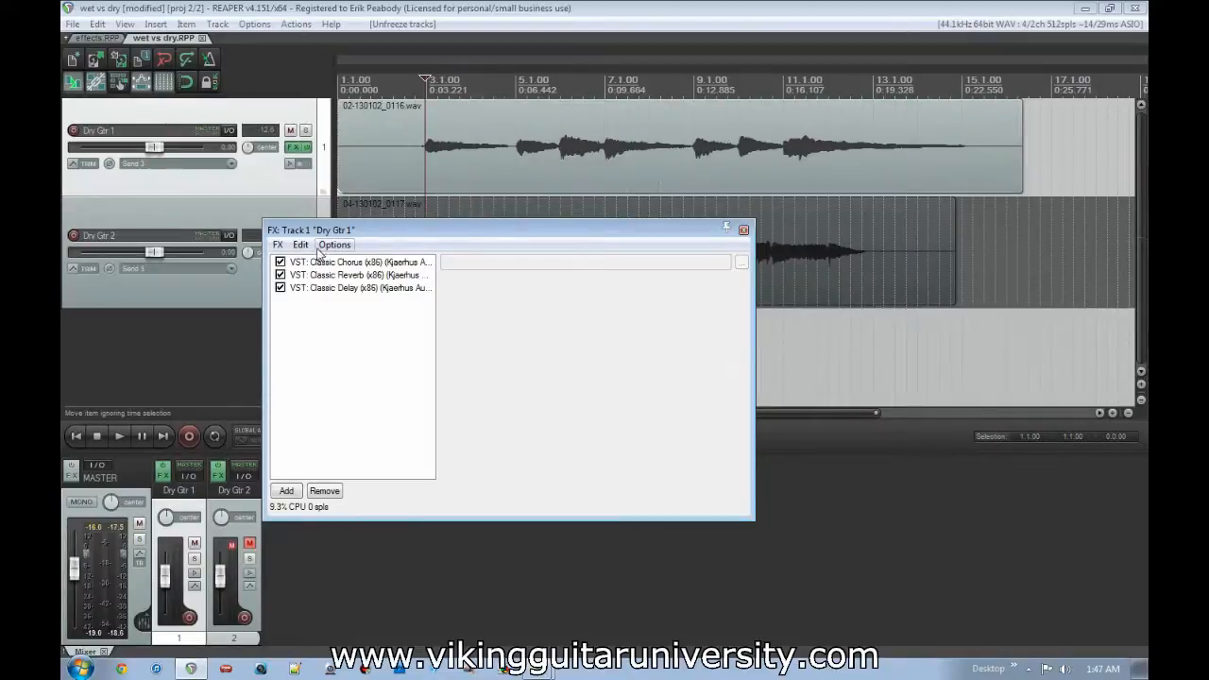
click(326, 275)
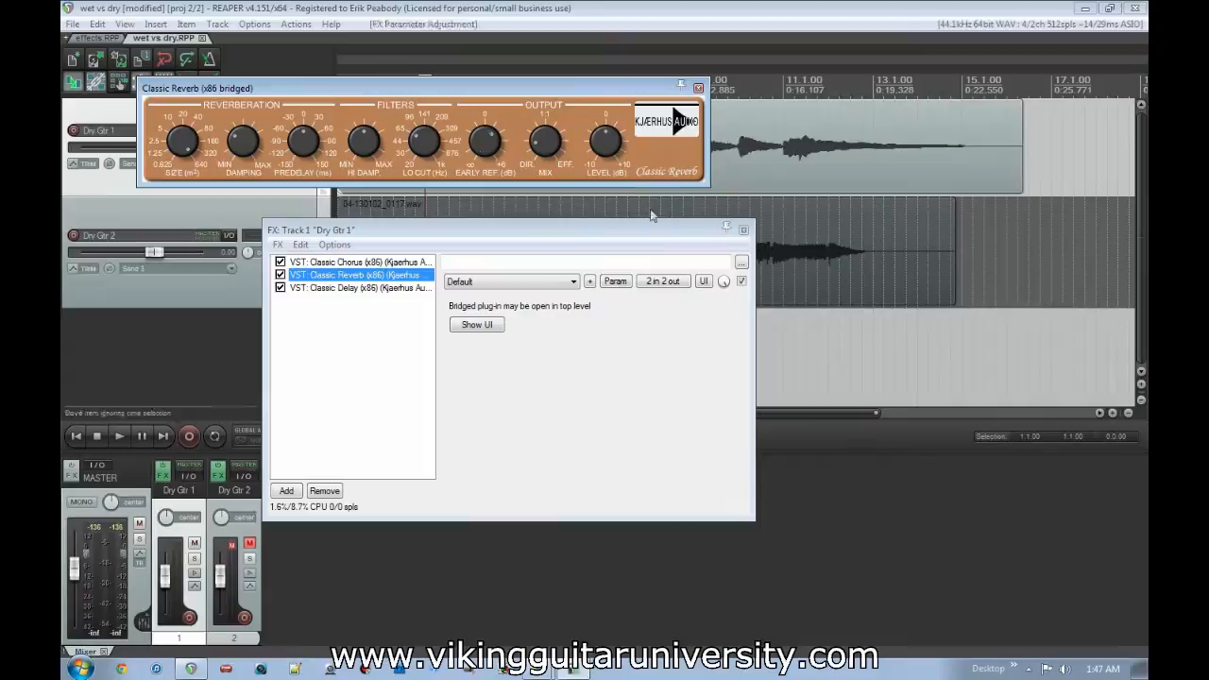
click(699, 88)
click(743, 229)
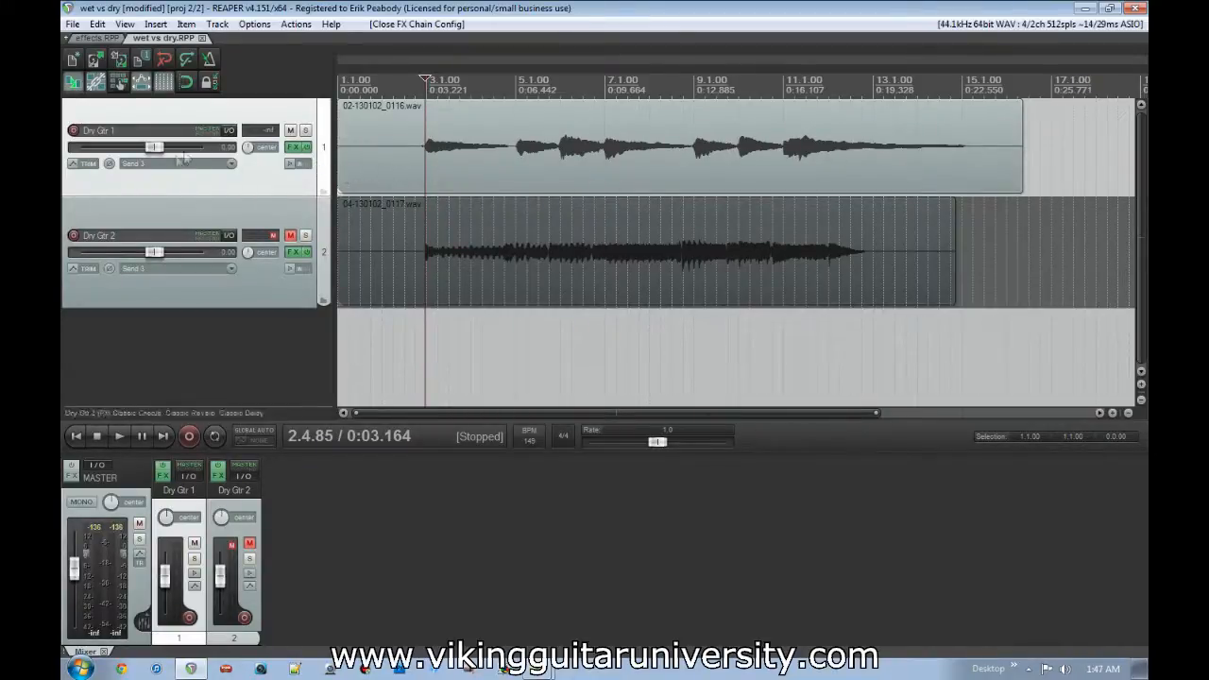
Step: Render Dry Gtr 1 to a stereo stem track with the original muted, and increase the stem track's height
right_click(255, 173)
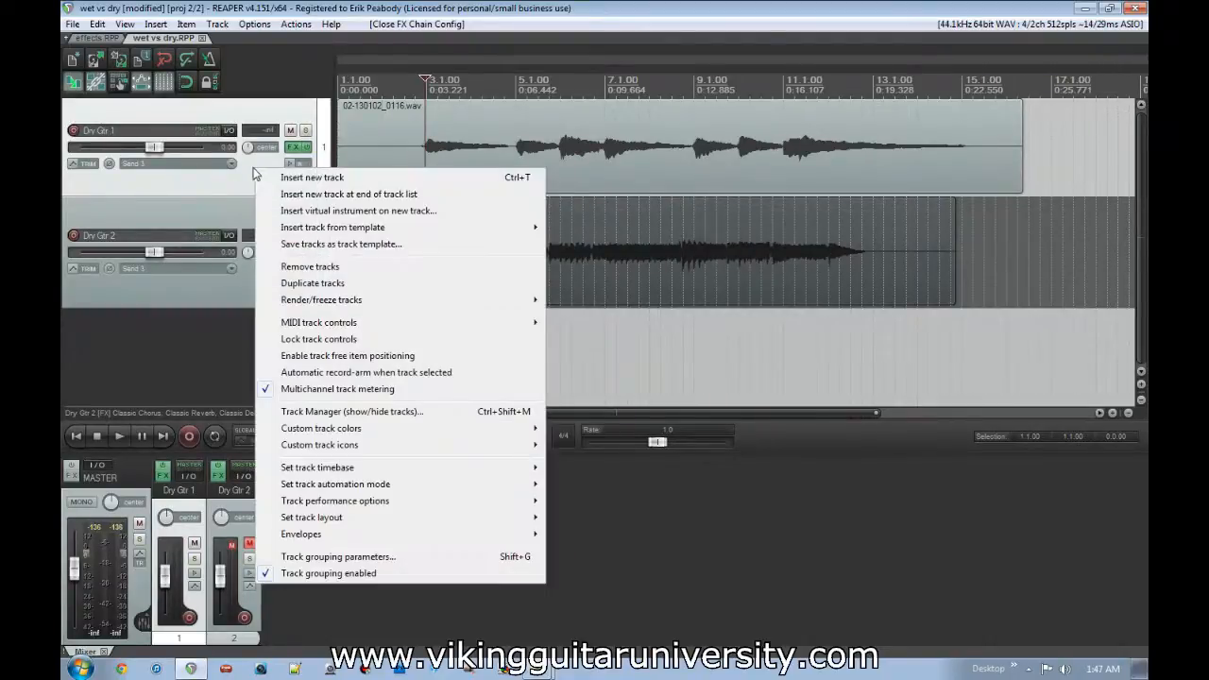
mouse_move(315, 302)
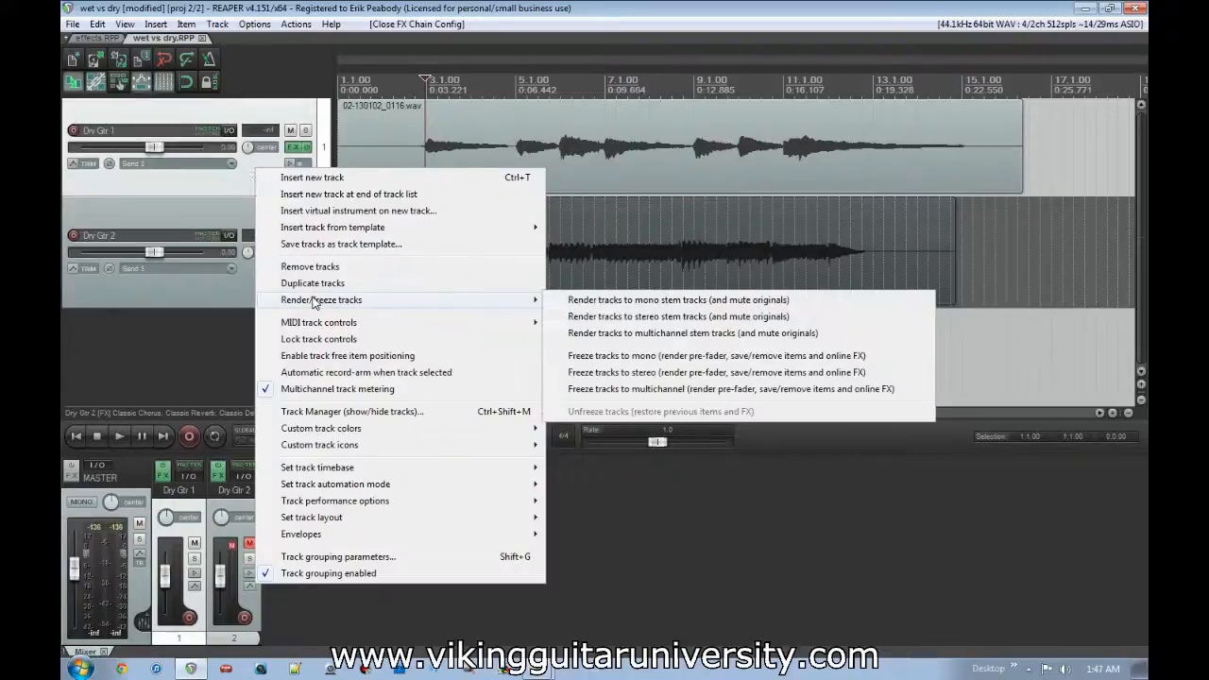
click(688, 318)
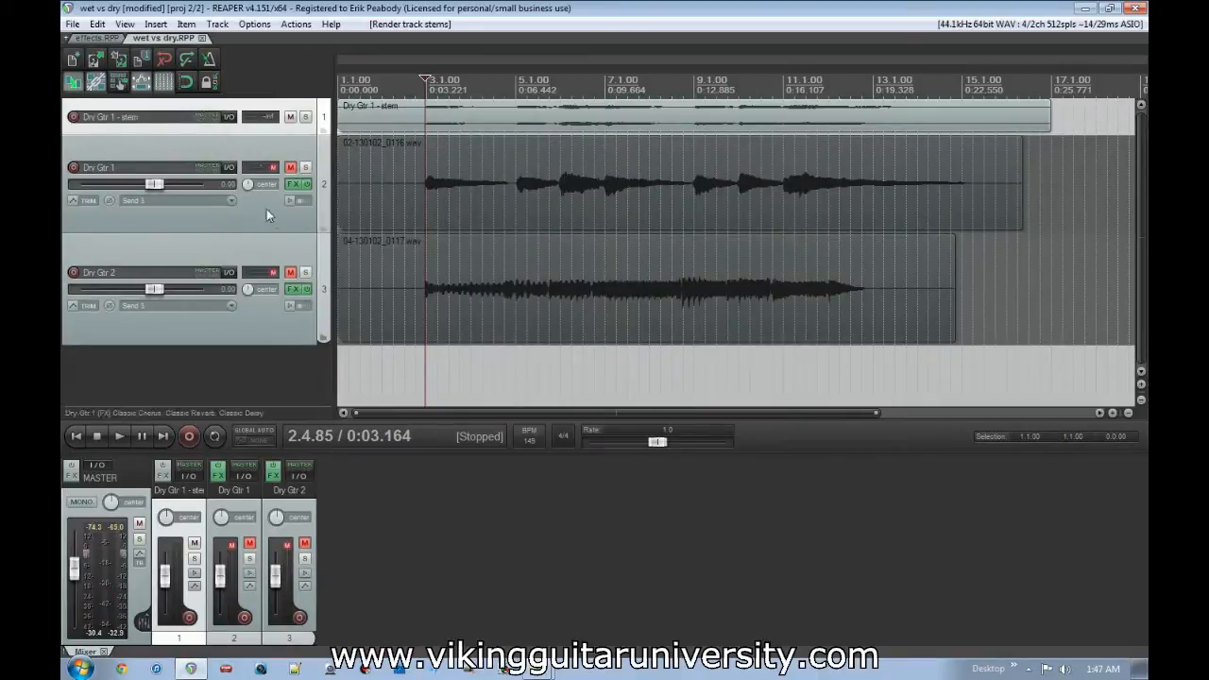
drag(308, 134, 308, 177)
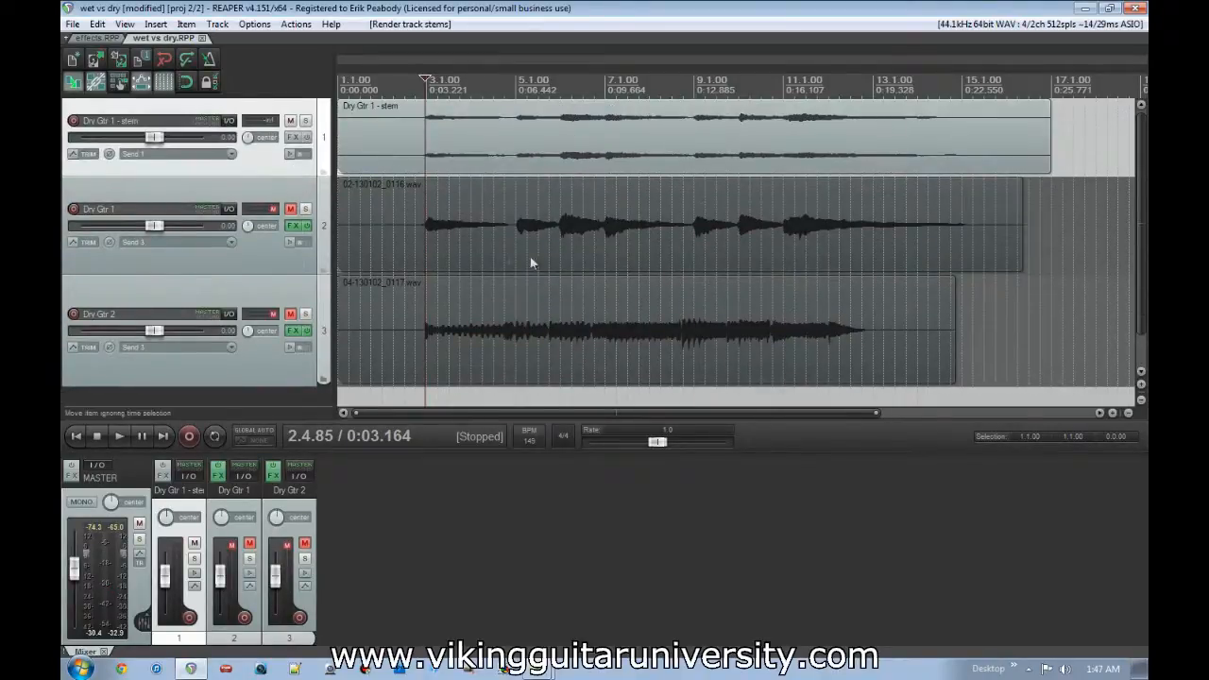
Step: Check the effects chain on the original Dry Gtr 1 track, and close the chain and Classic Reverb windows
click(293, 228)
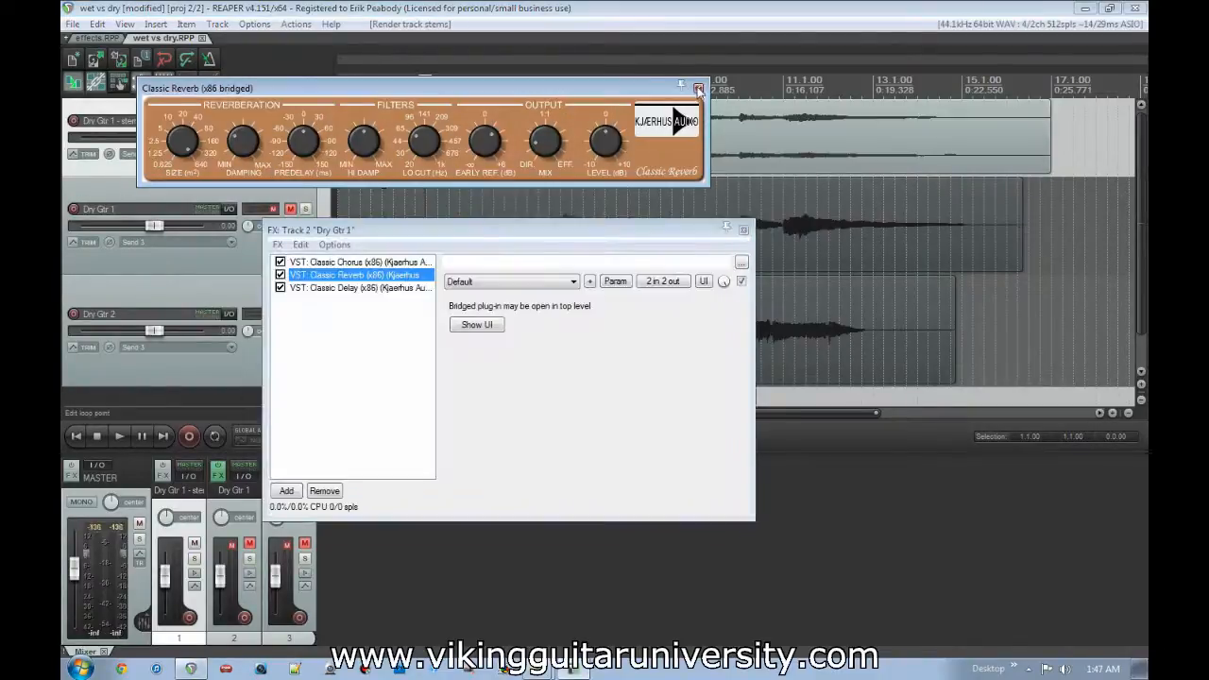
click(698, 90)
click(744, 233)
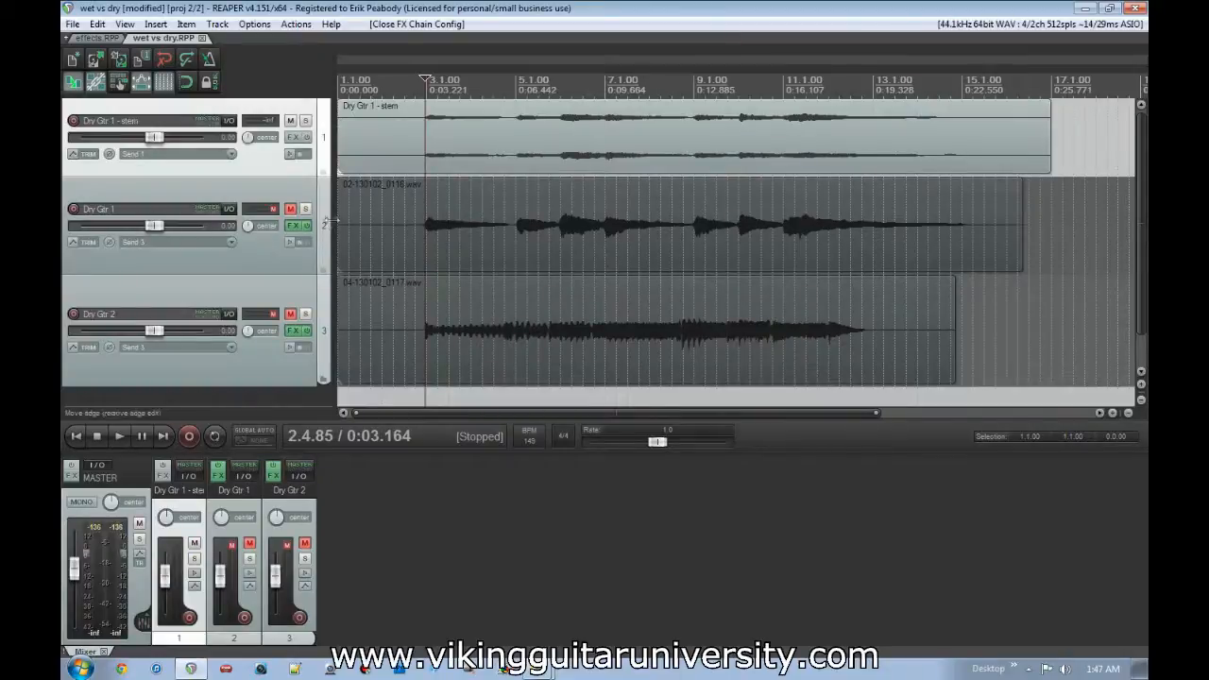
Step: Bypass the effects chain on the original Dry Gtr 1 track, and audition the rendered stem briefly
click(254, 24)
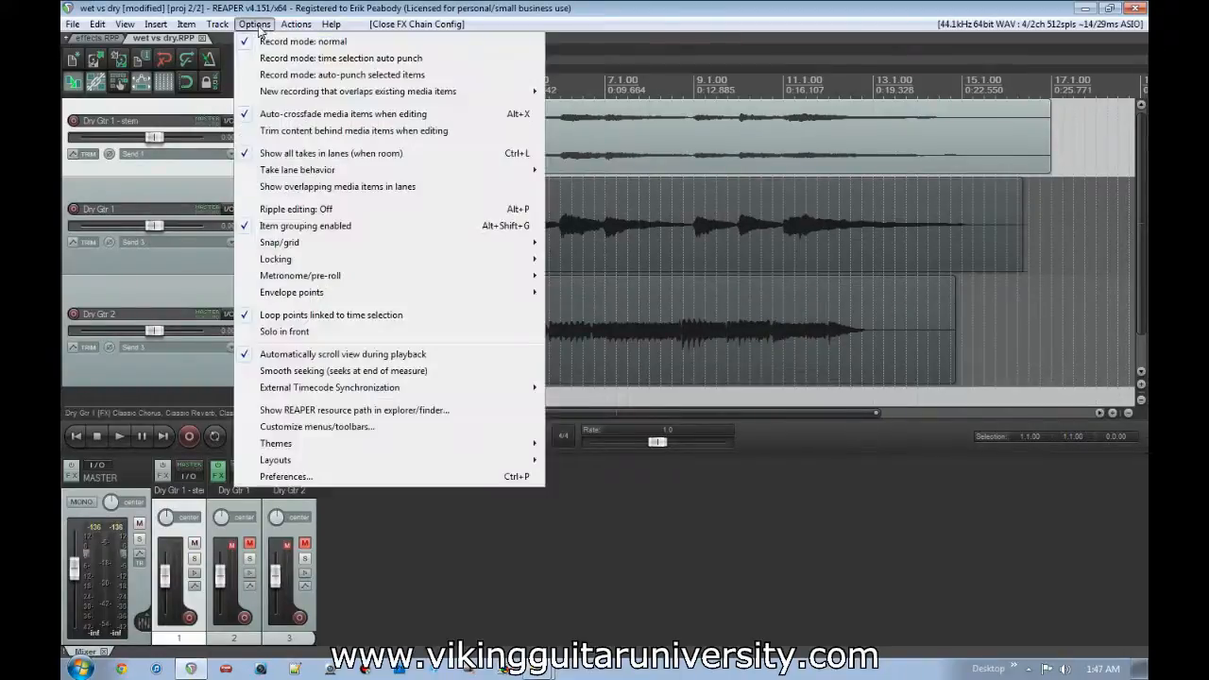
click(156, 267)
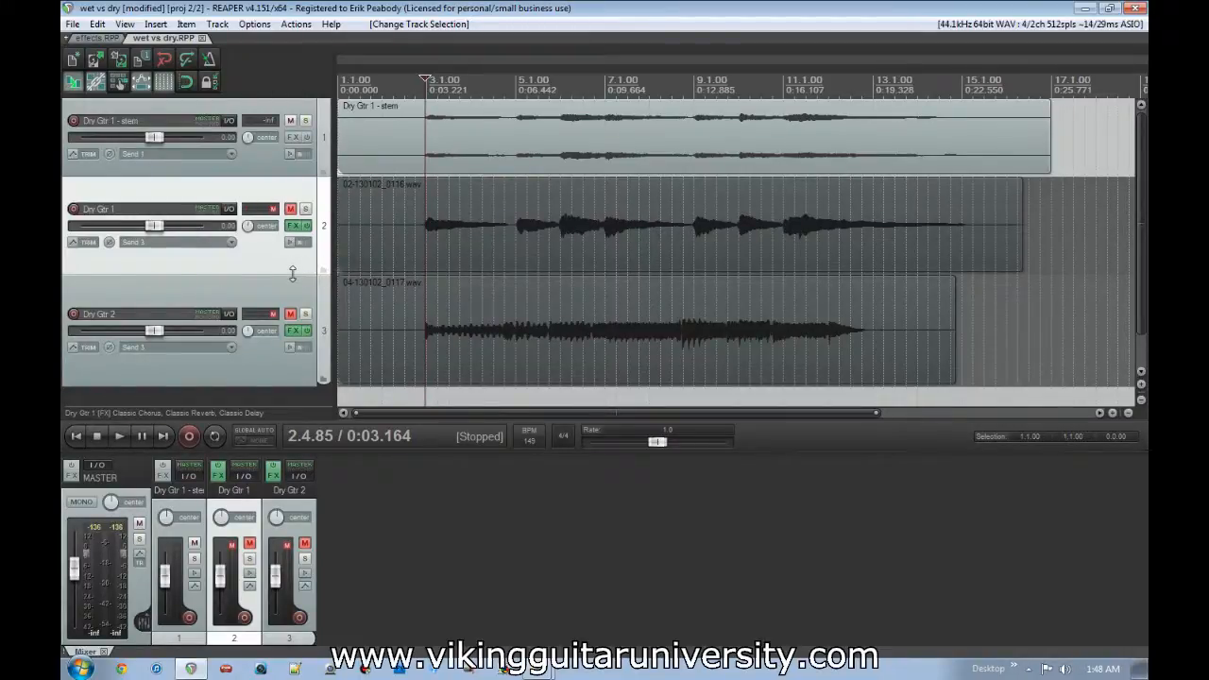
click(306, 226)
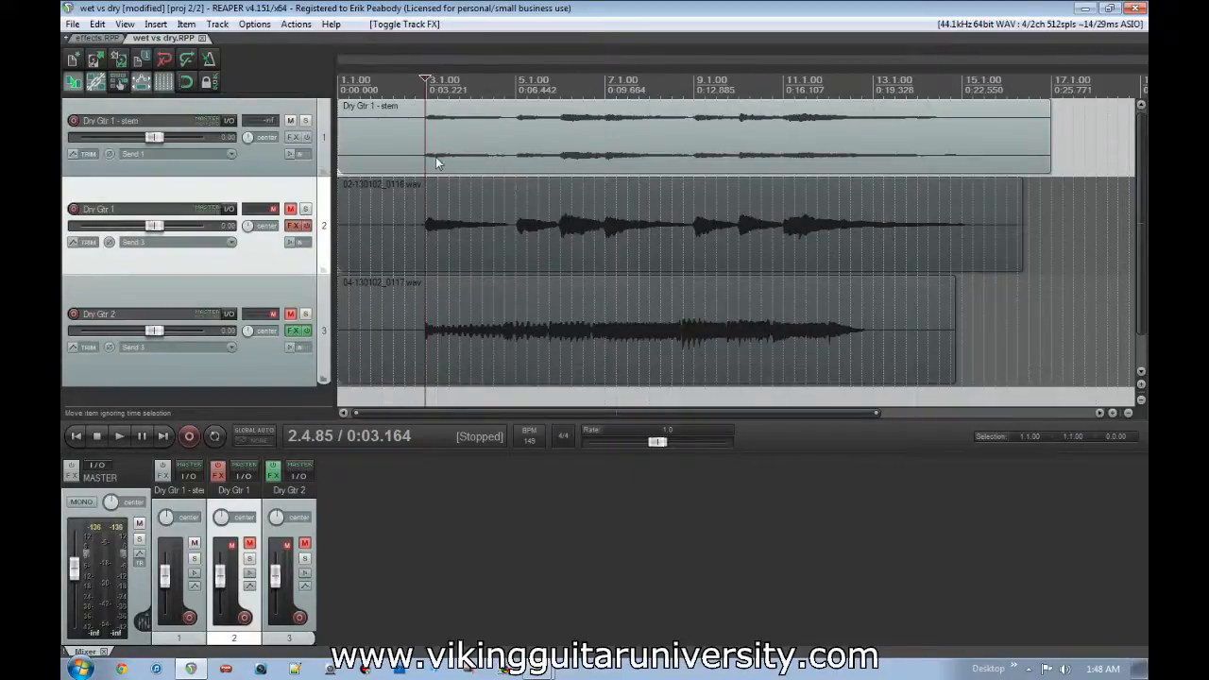
click(561, 216)
key(space)
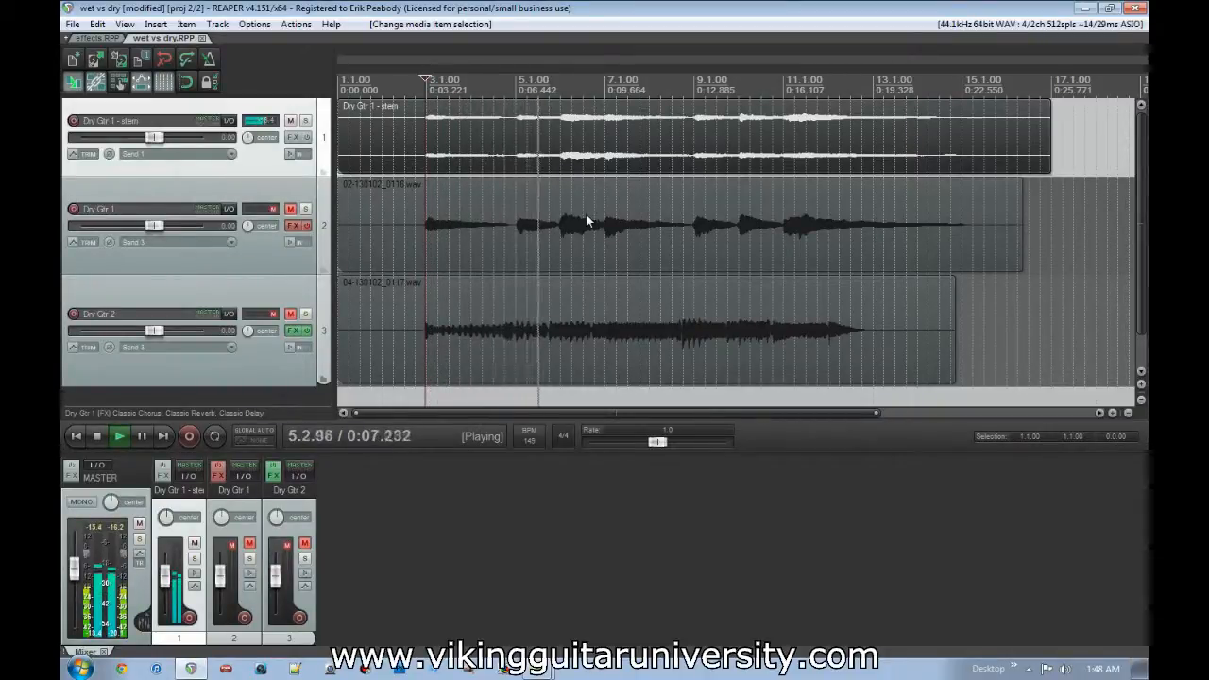
key(space)
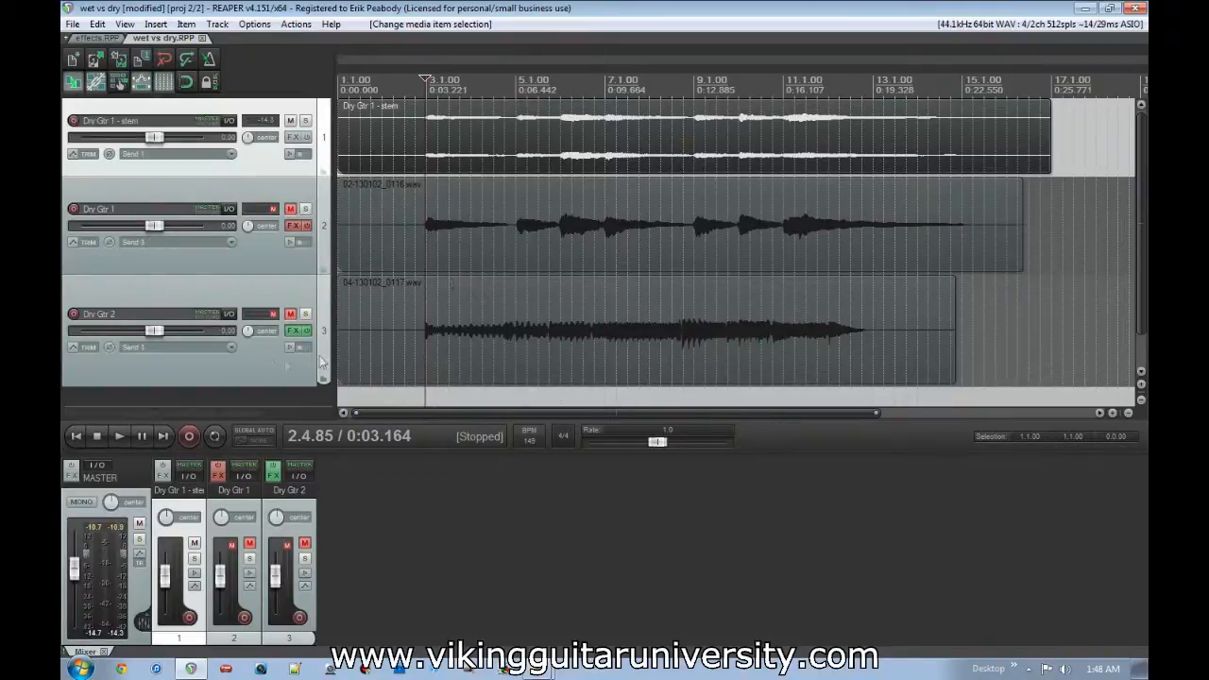
Step: Reduce the heights of the Dry Gtr 1 and Dry Gtr 2 tracks, and close the wet vs dry project without saving
drag(240, 275, 239, 197)
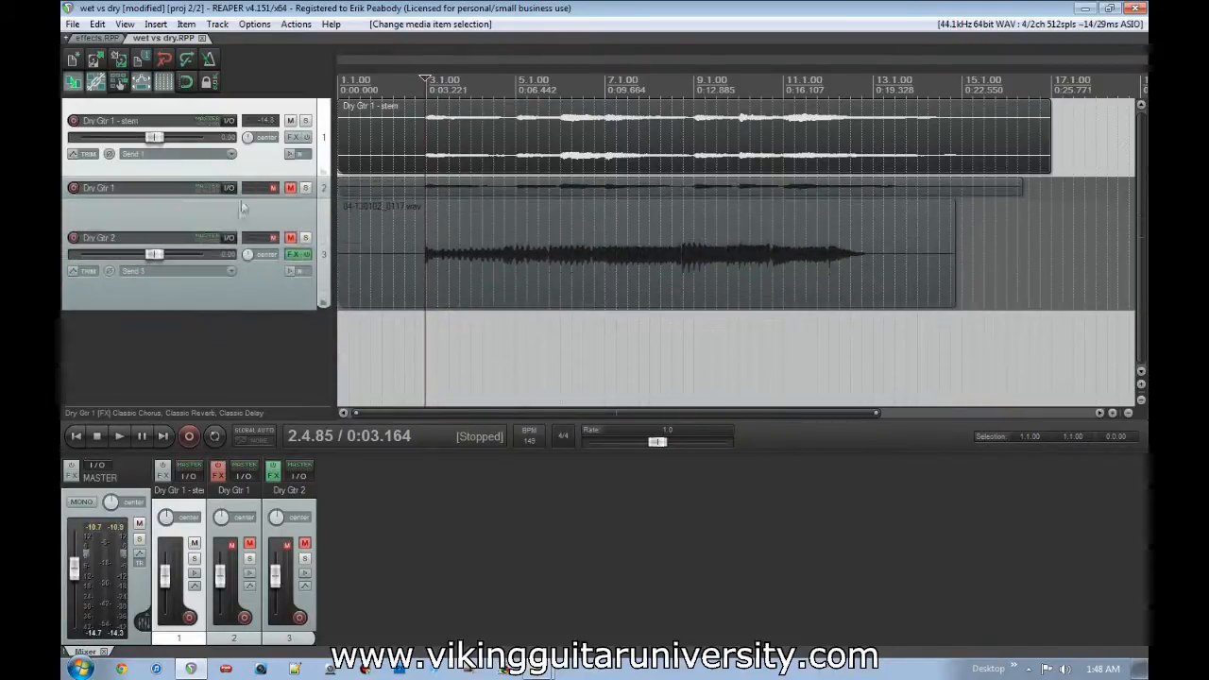
drag(236, 309, 236, 245)
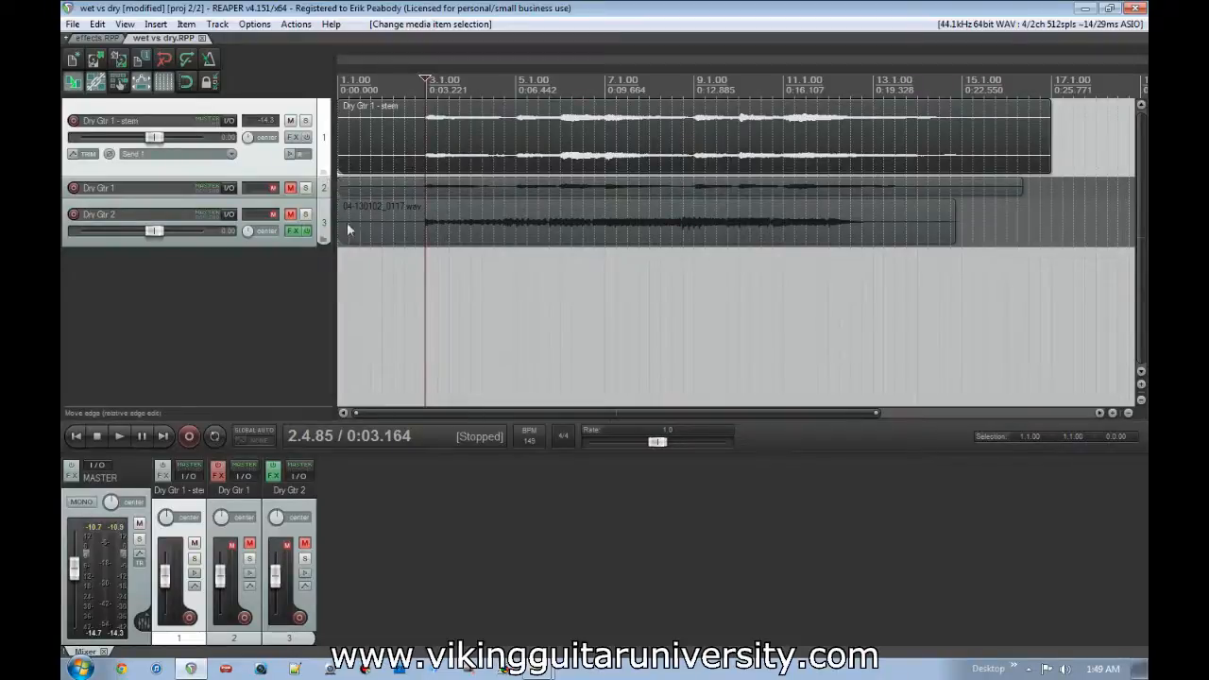
click(202, 38)
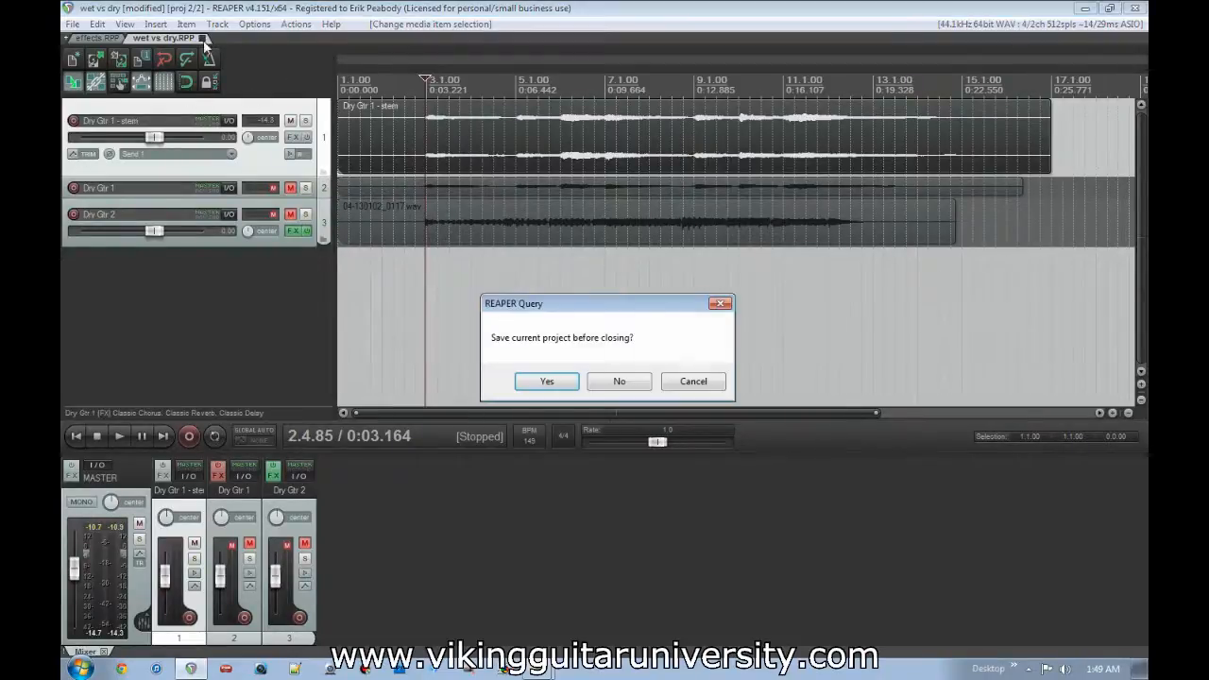
click(618, 381)
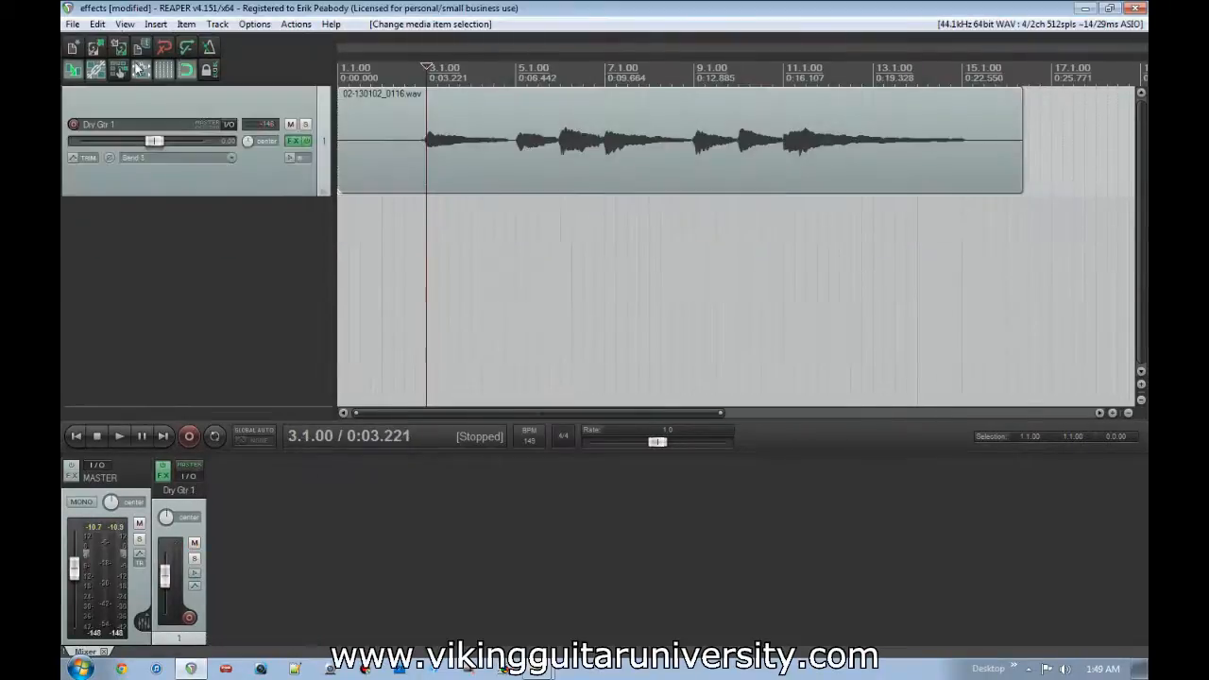
Step: Reopen the recent project wet vs dry.RPP without saving the effects project
click(71, 24)
mouse_move(132, 135)
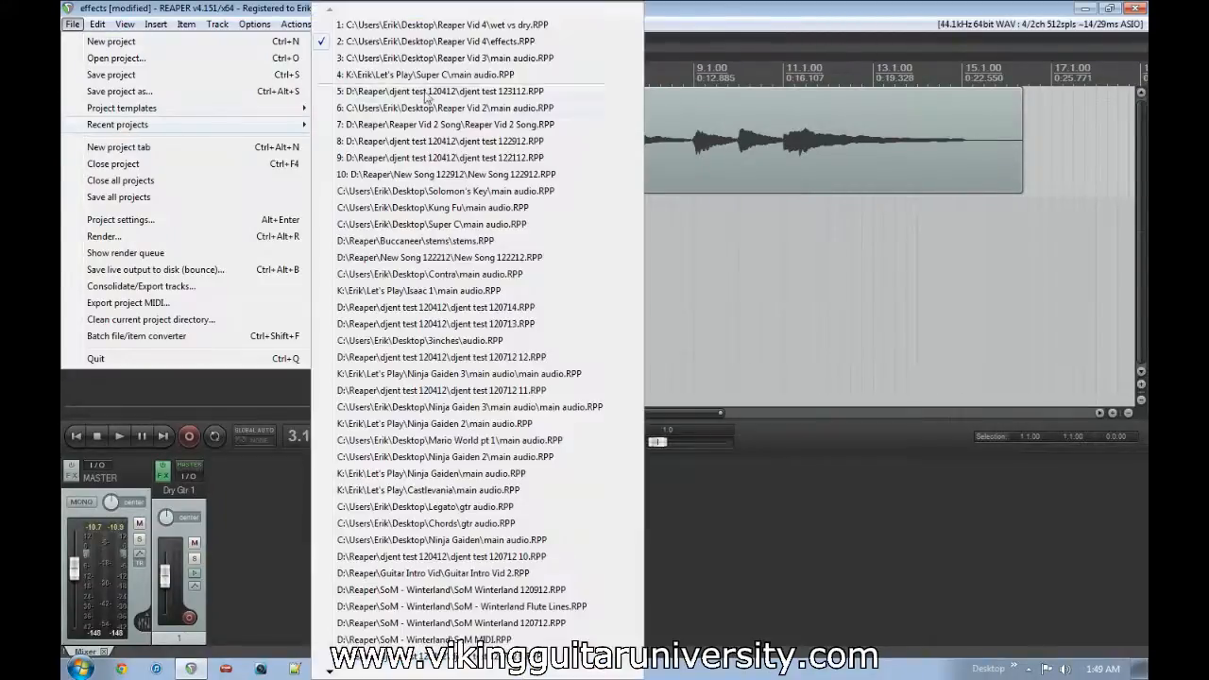
click(477, 26)
click(613, 381)
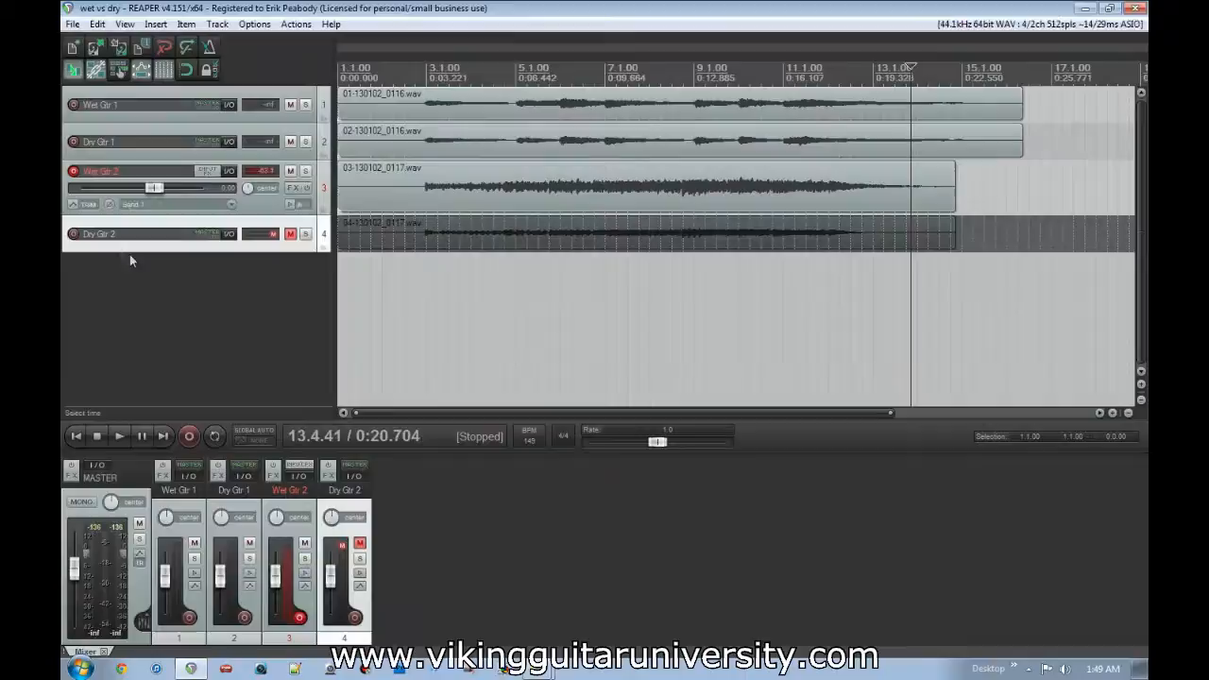
Step: Unmute Dry Gtr 2, and increase the heights of the Dry Gtr 1, Wet Gtr 1 and Dry Gtr 2 tracks
click(290, 233)
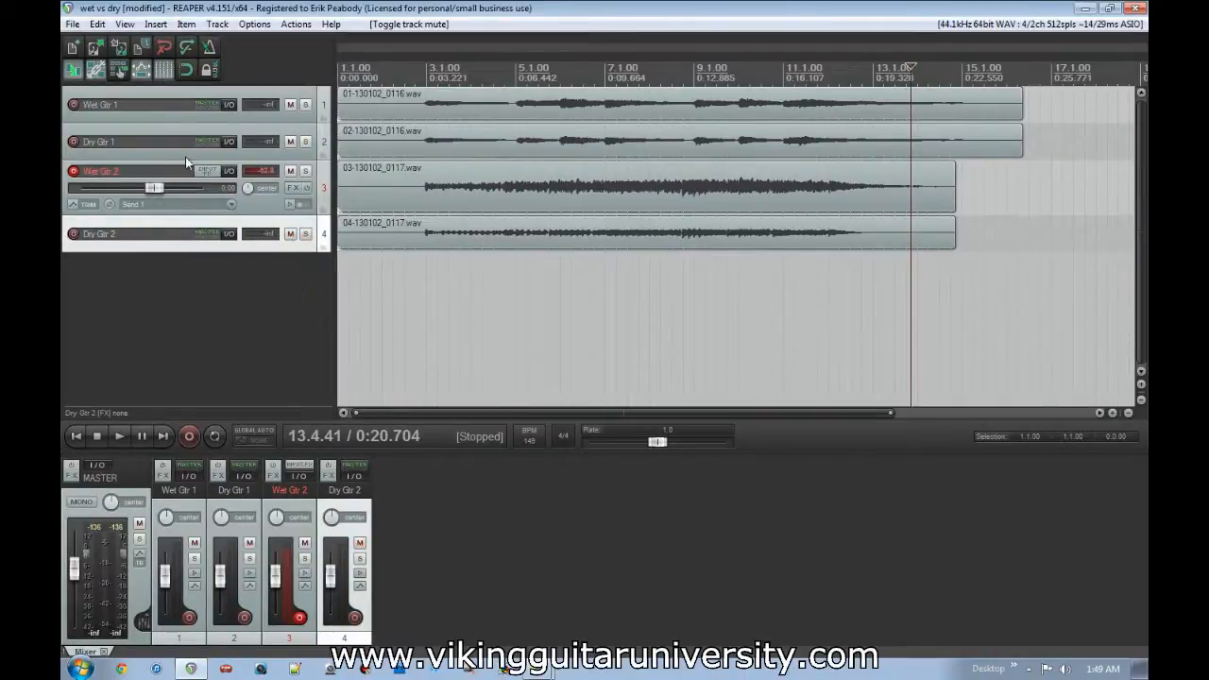
drag(190, 161, 194, 201)
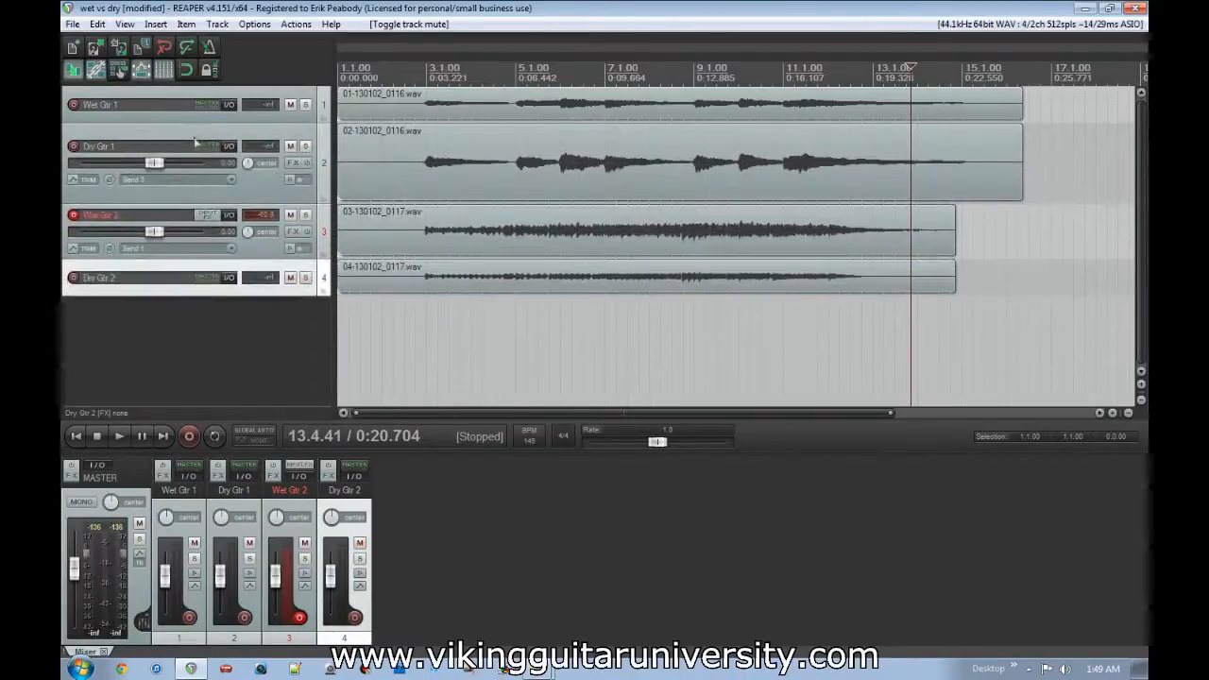
drag(193, 124, 202, 166)
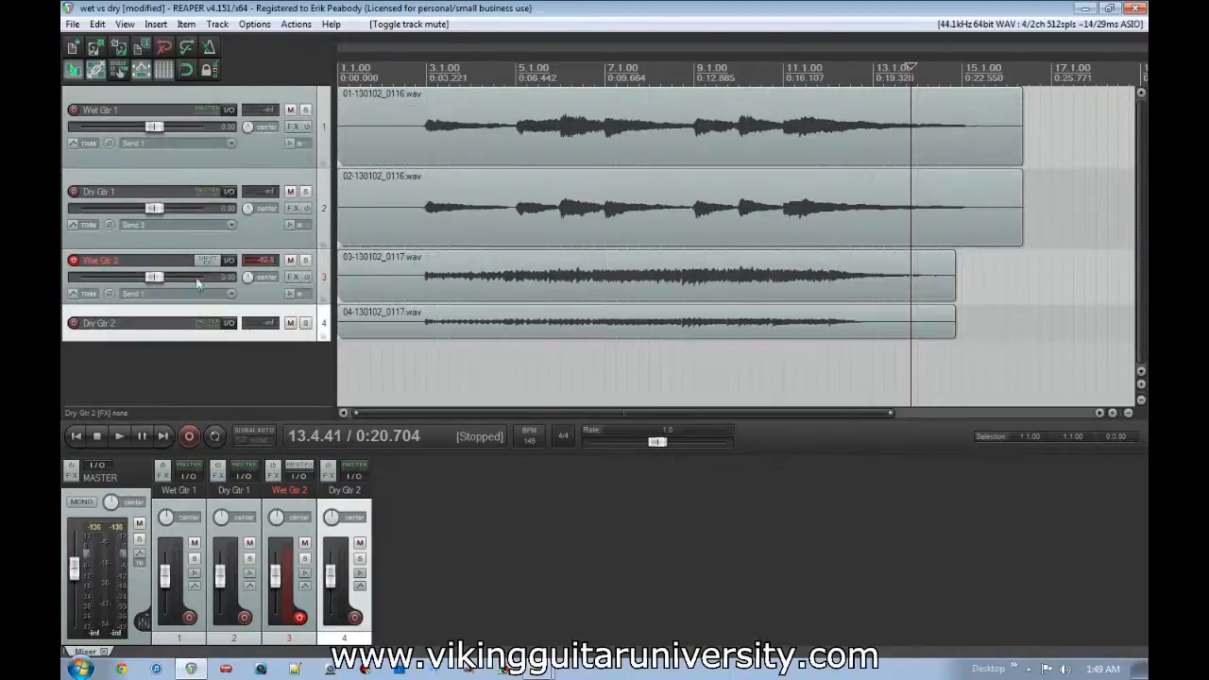
drag(217, 342, 217, 383)
Step: Select the wet and dry guitar items in turn to compare their waveforms, and disarm Wet Gtr 2 for recording
click(631, 373)
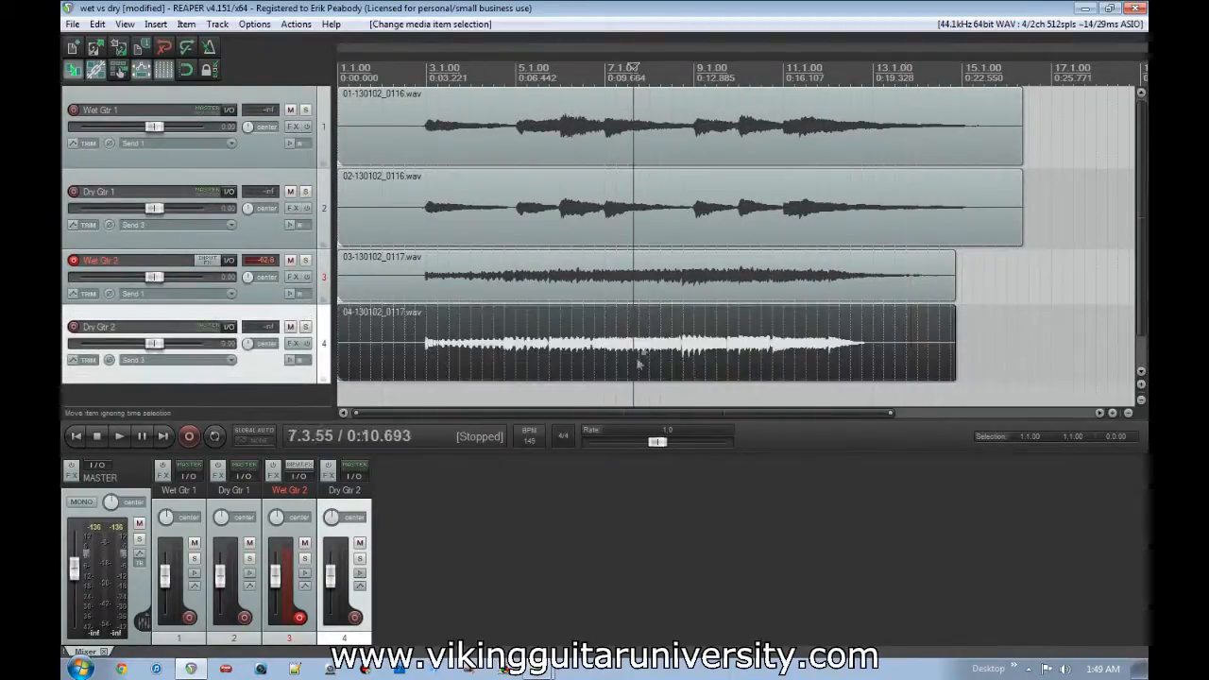
click(661, 265)
click(507, 189)
click(519, 134)
click(531, 185)
click(537, 132)
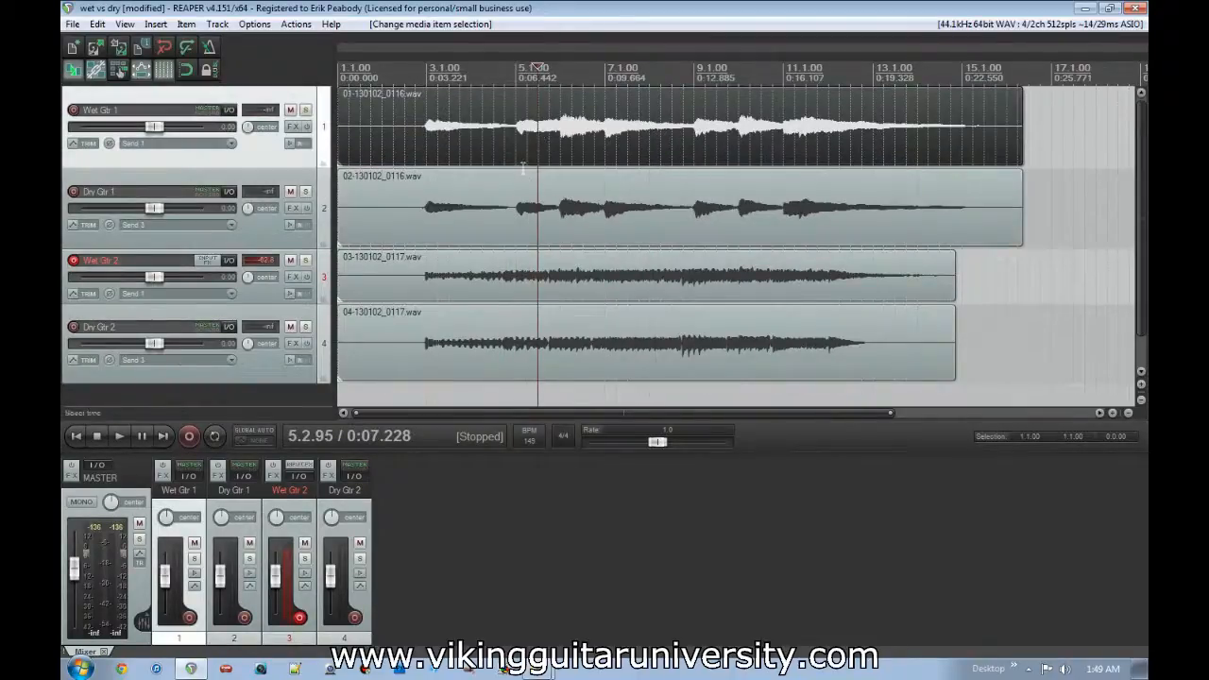
click(73, 261)
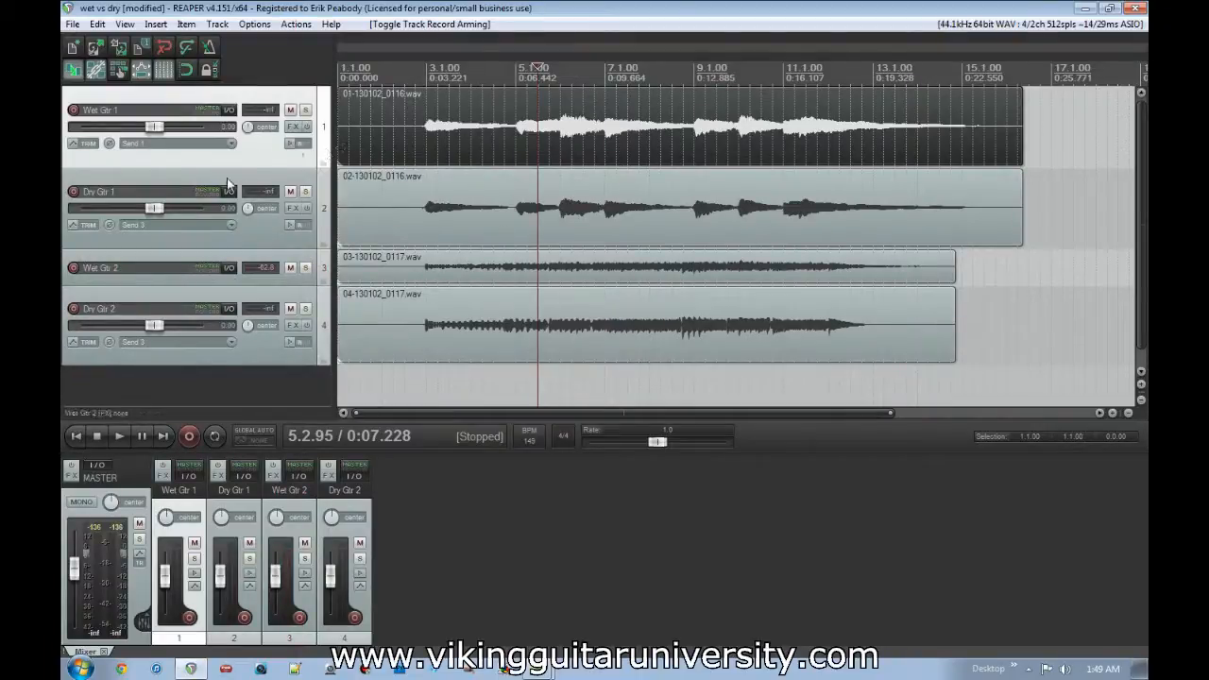
Step: Solo Dry Gtr 1, play it briefly from where the guitar starts, and clear the solo
click(227, 179)
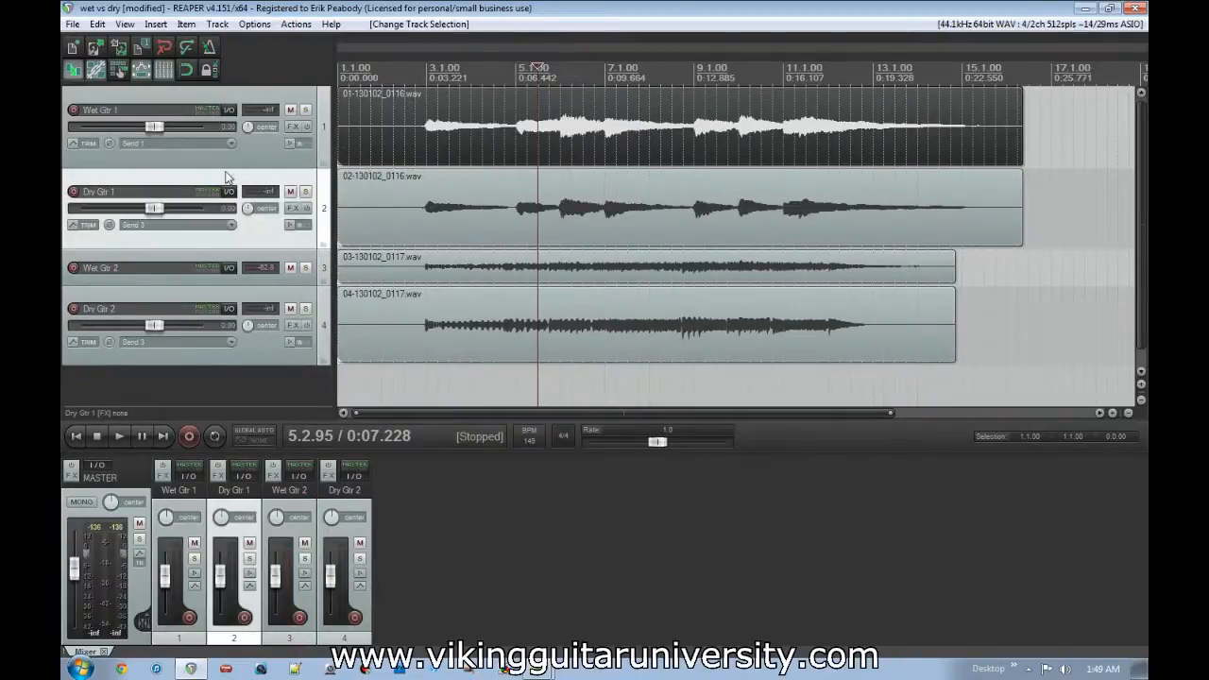
click(304, 192)
click(426, 225)
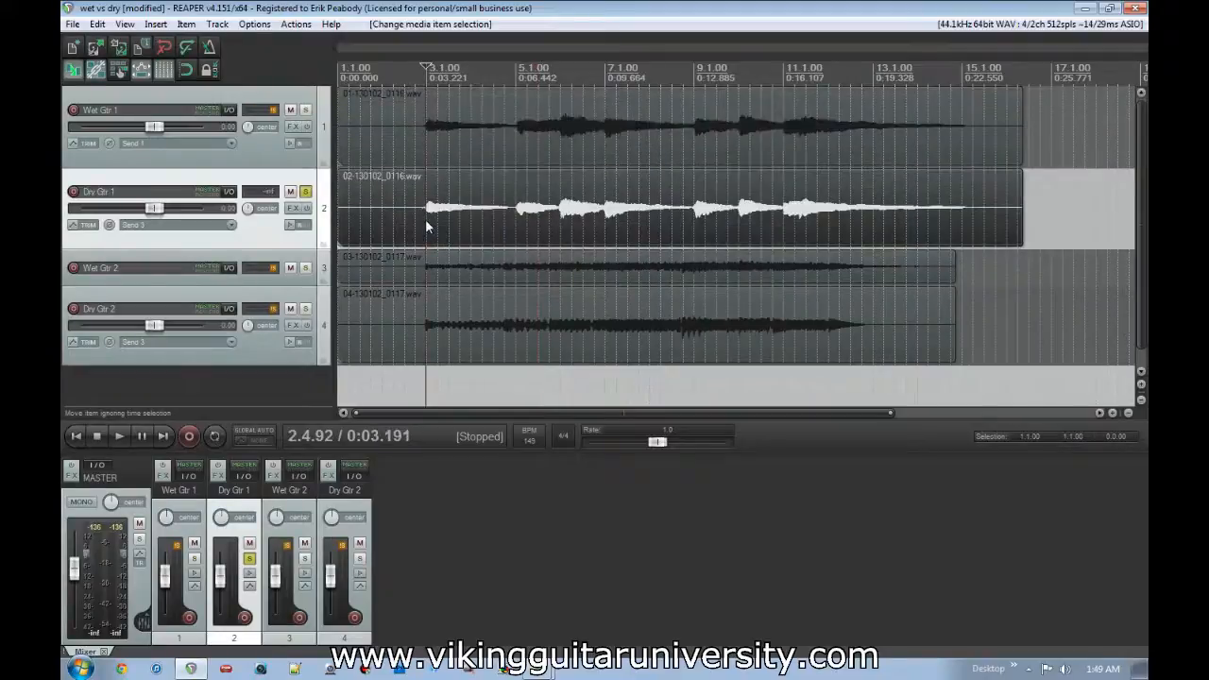
key(space)
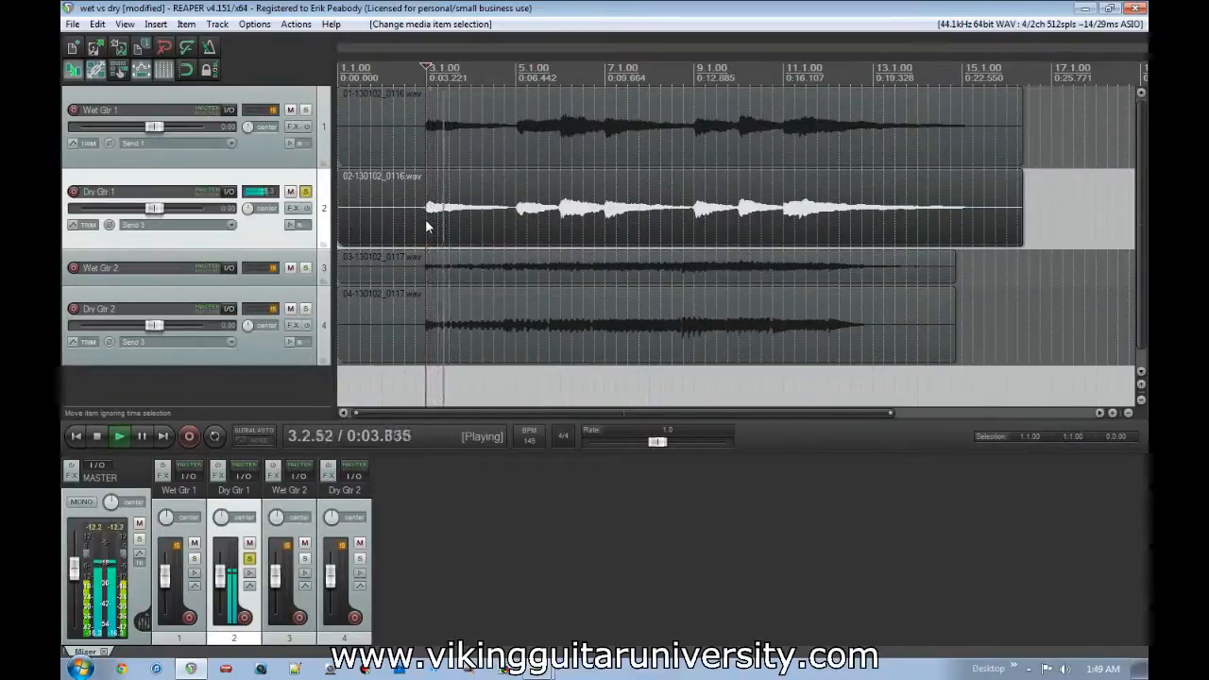
key(space)
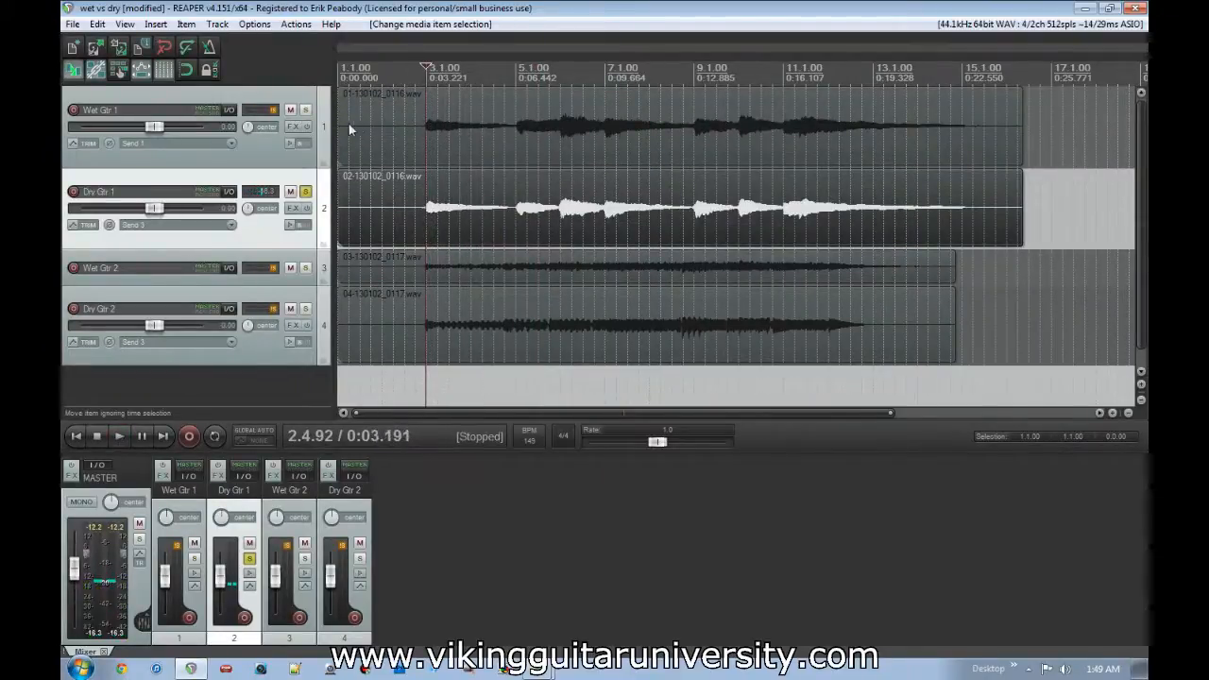
click(253, 167)
click(305, 192)
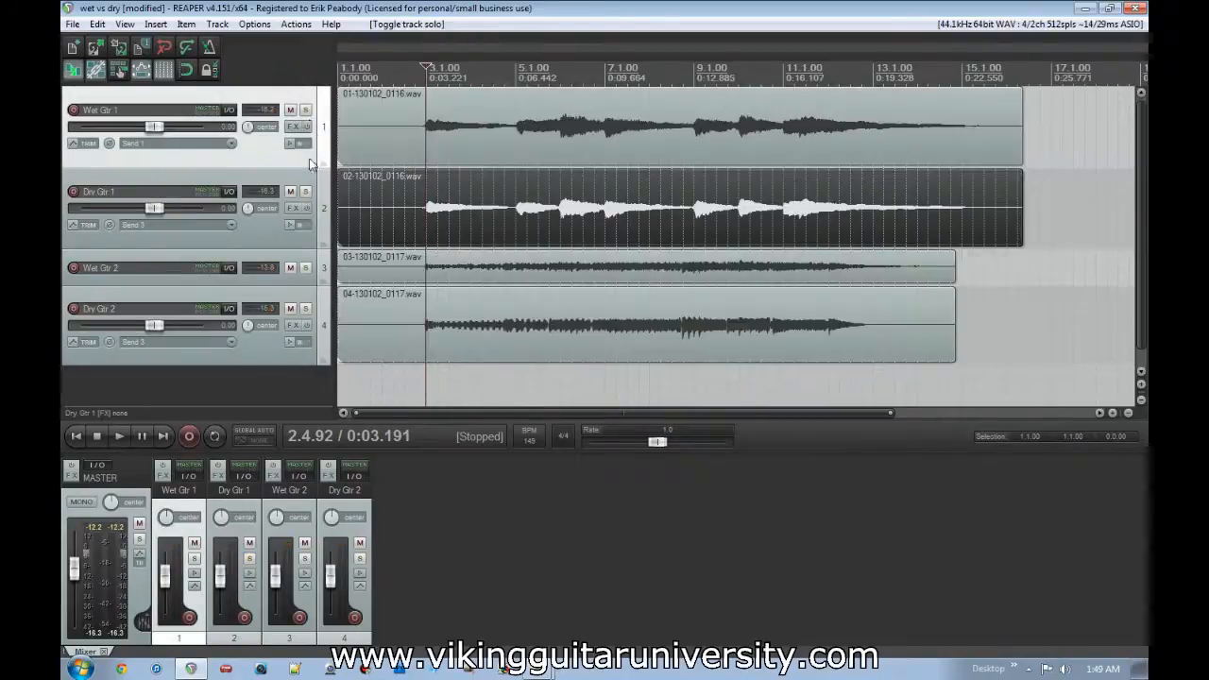
Step: Solo Wet Gtr 1, switch to Line 6 POD Farm to mute both tones, and close POD Farm
click(306, 109)
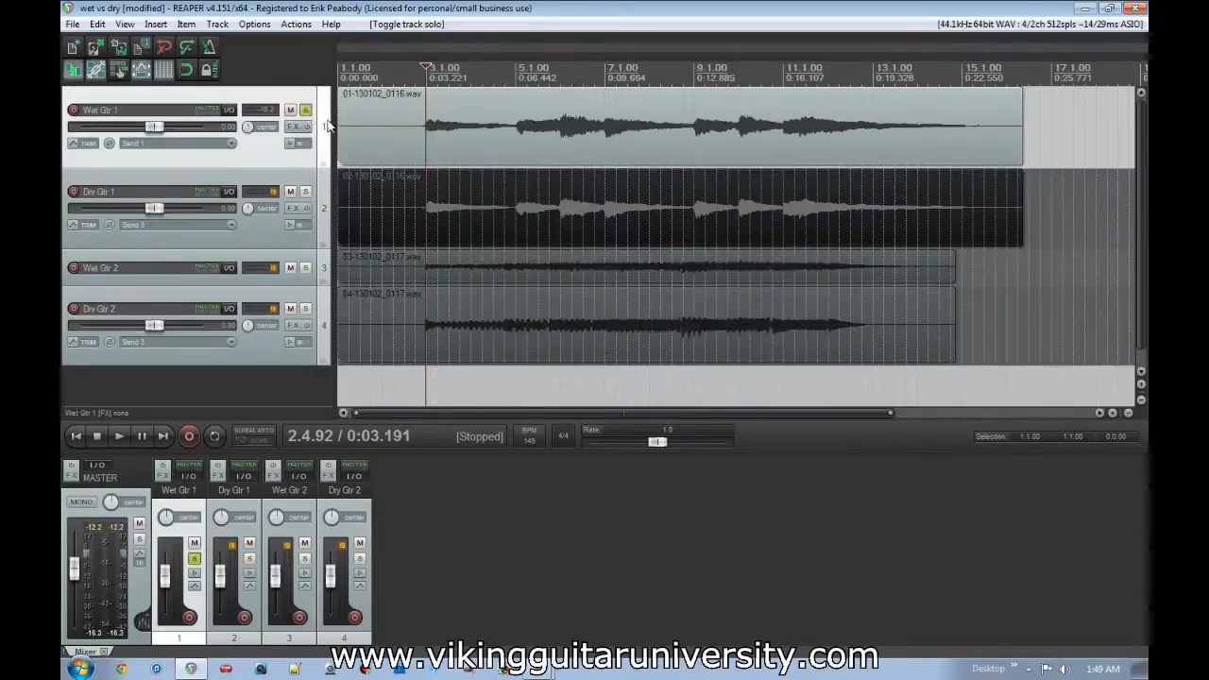
click(230, 676)
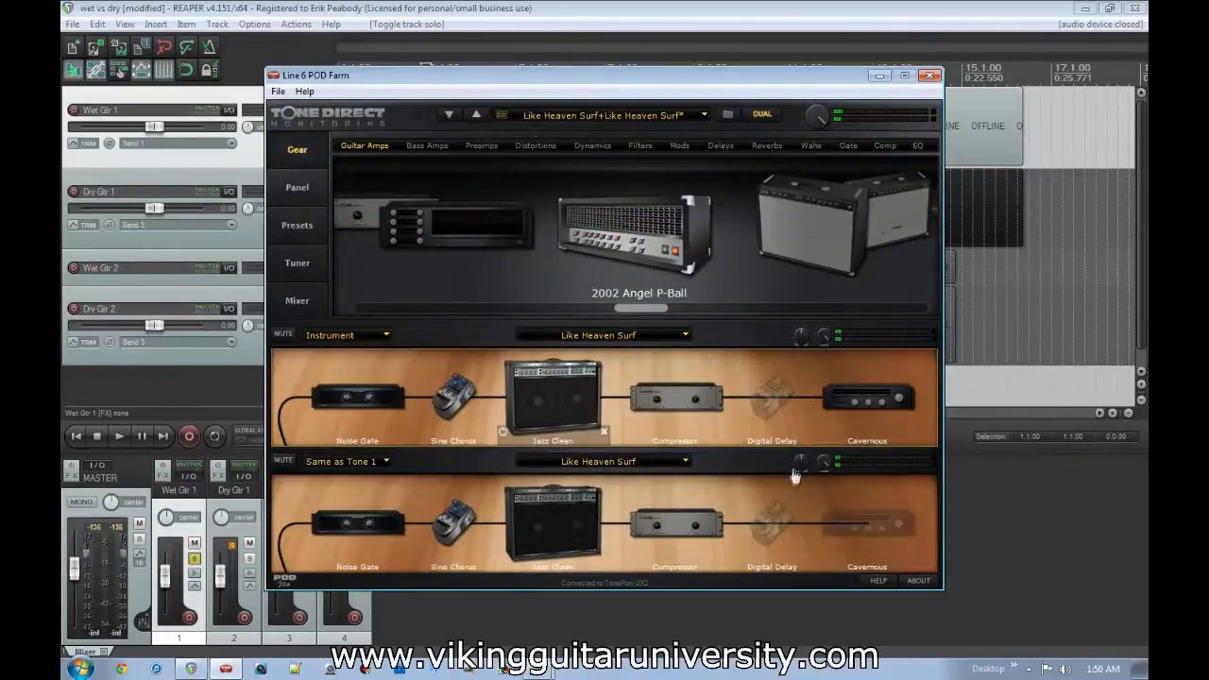
click(284, 461)
click(284, 335)
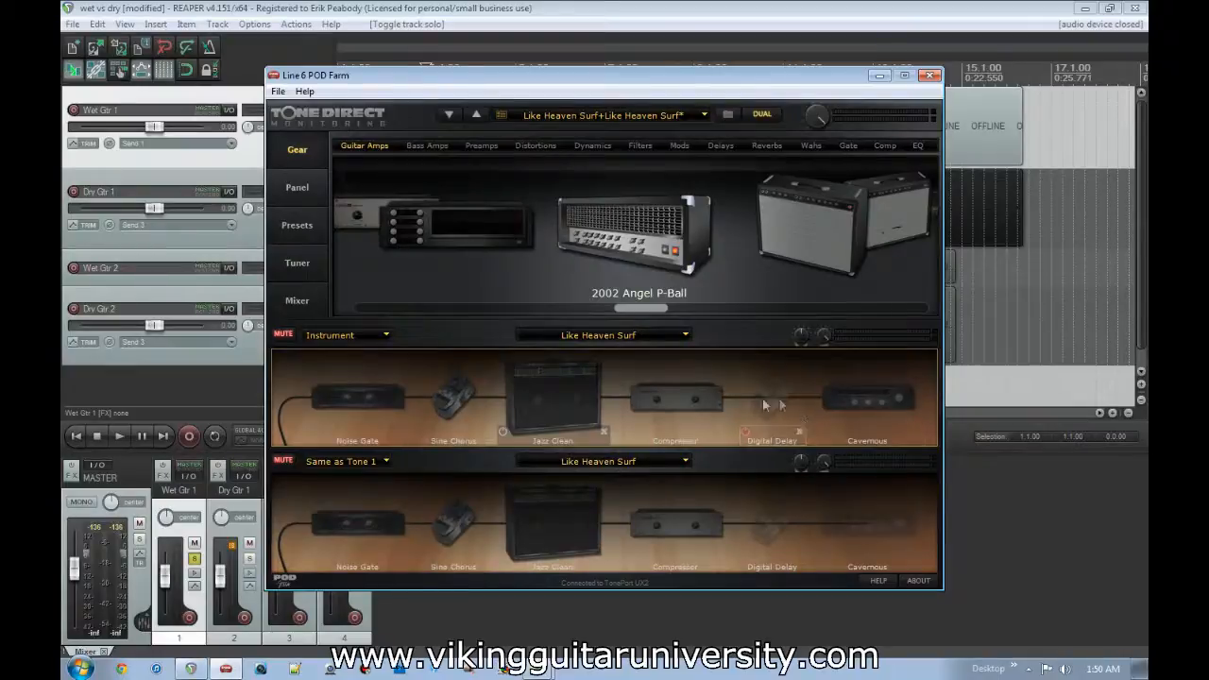
click(931, 75)
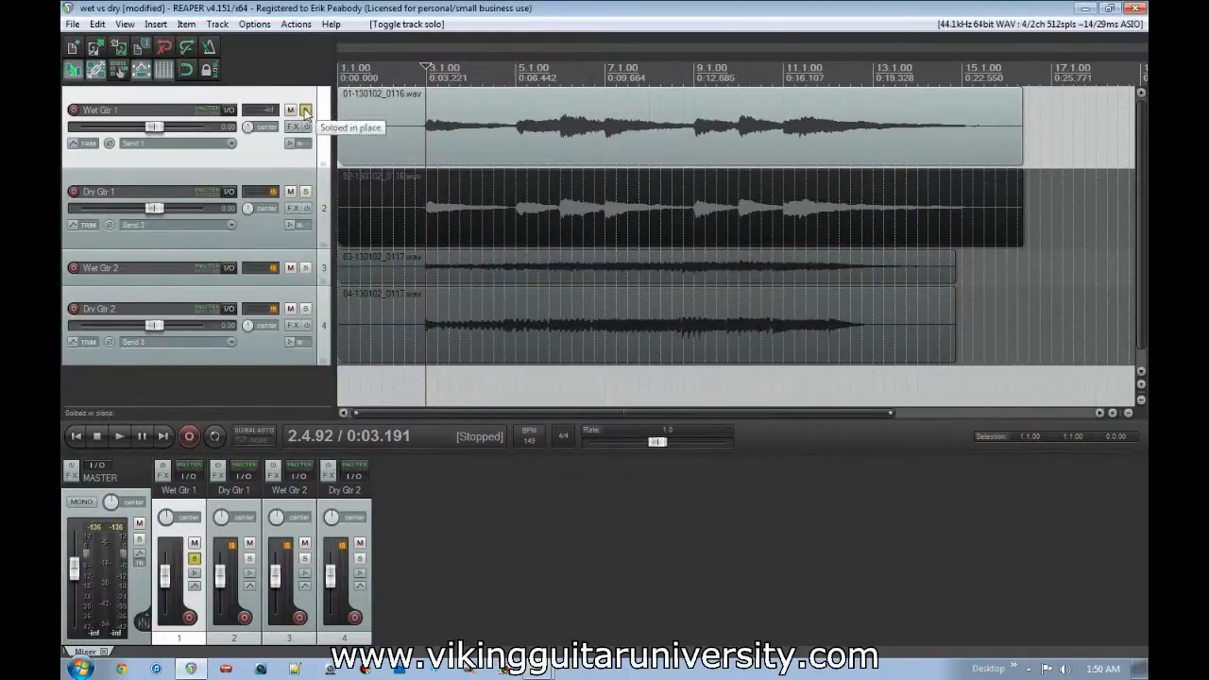
Step: Play the soloed Wet Gtr 1 and a soloed Dry Gtr 1 in turn for comparison, clearing each solo
key(space)
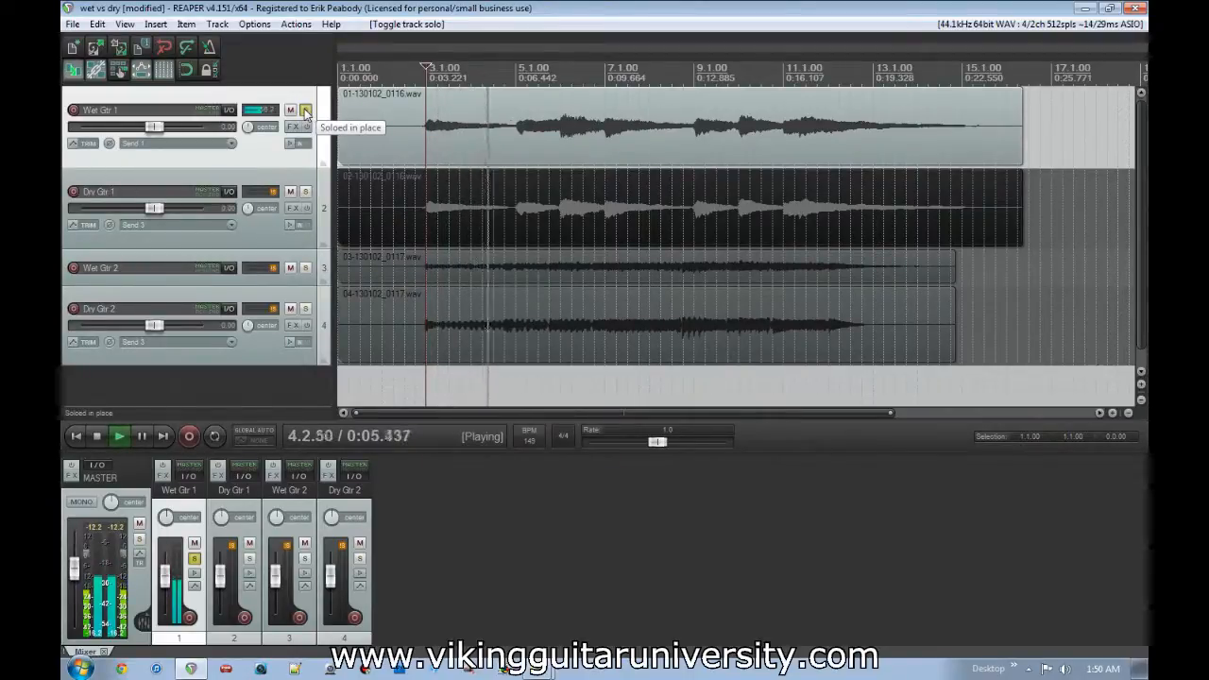
key(space)
click(306, 110)
click(305, 193)
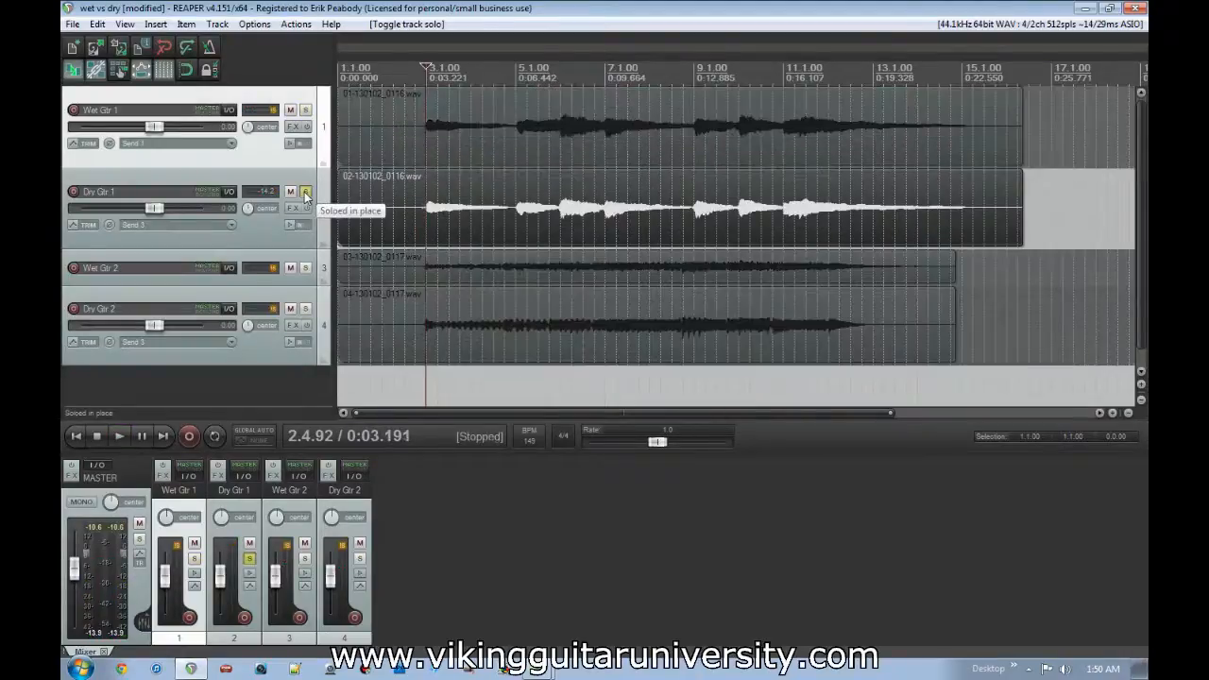
key(space)
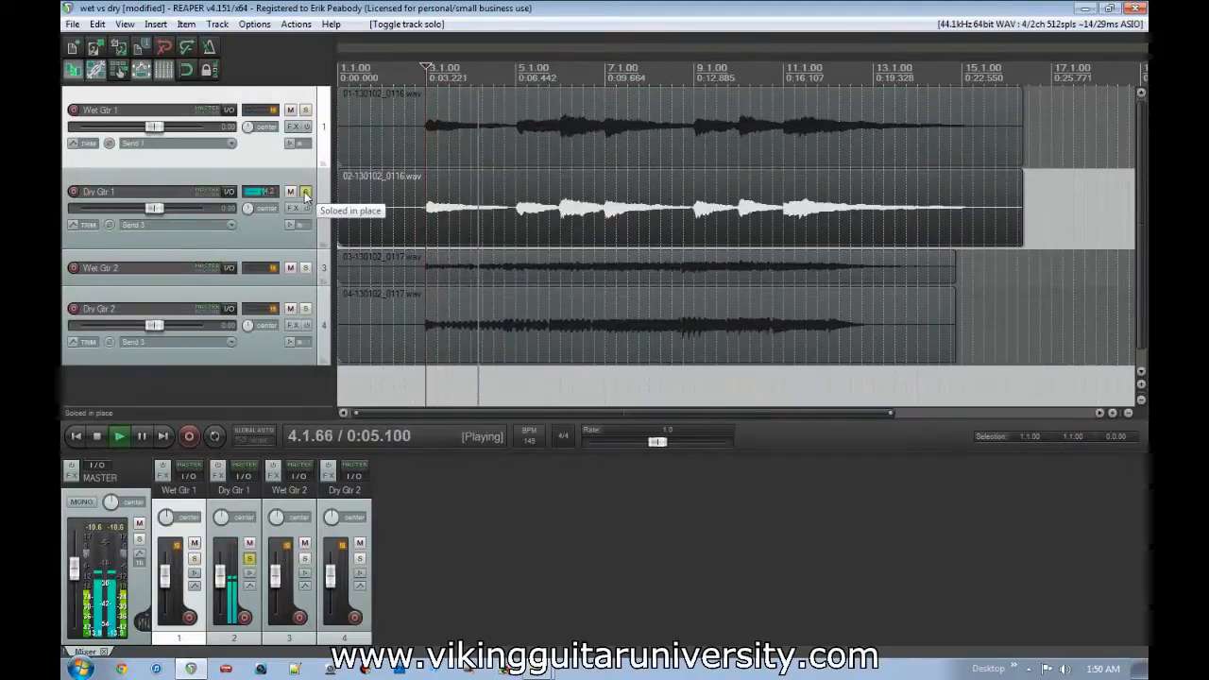
key(space)
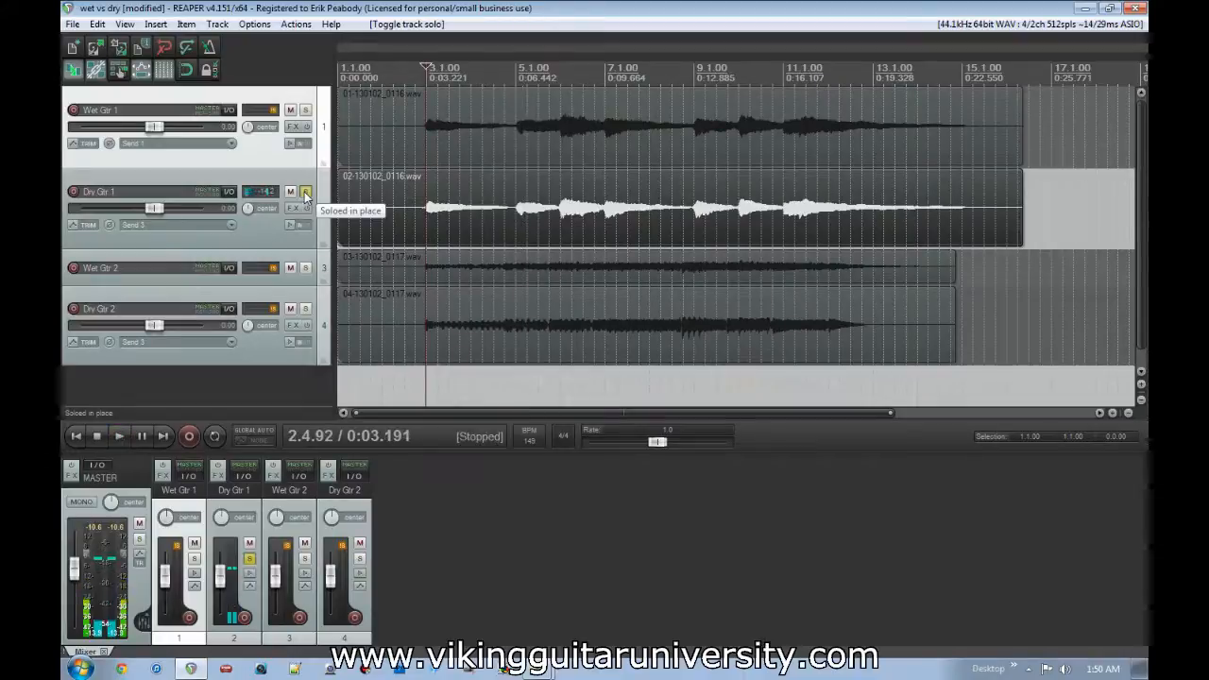
click(305, 193)
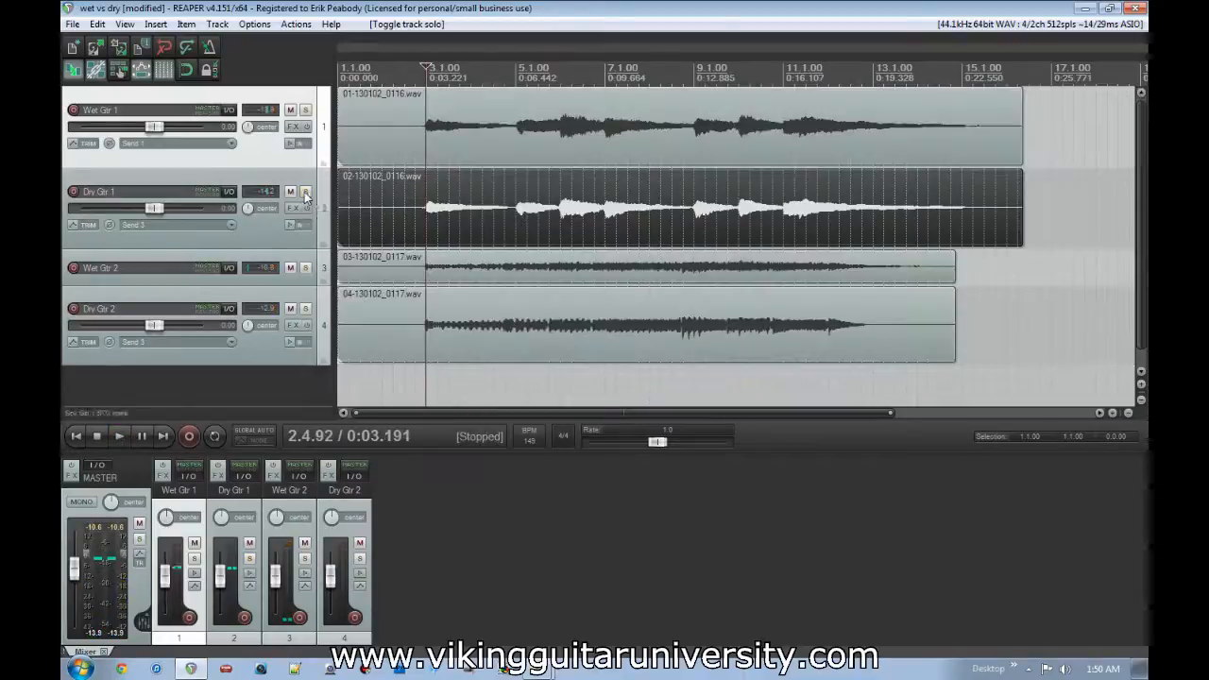
Step: Solo and play Wet Gtr 2 and Dry Gtr 2 in turn for comparison, clearing each solo
click(305, 269)
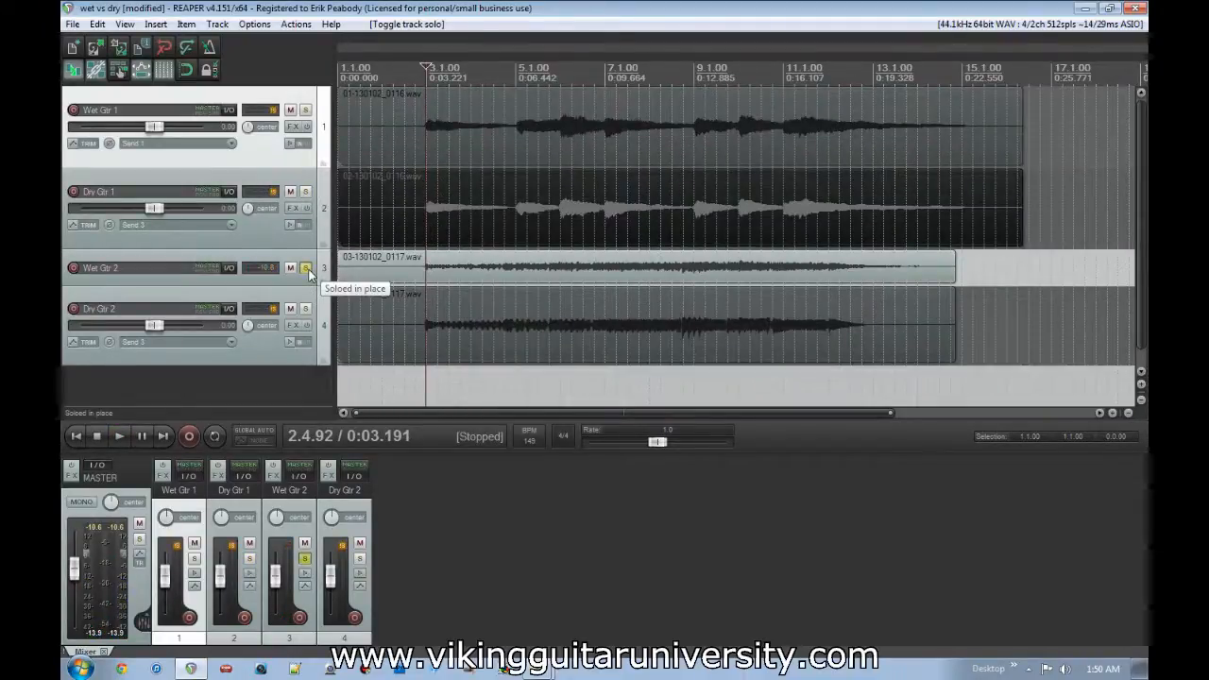
key(space)
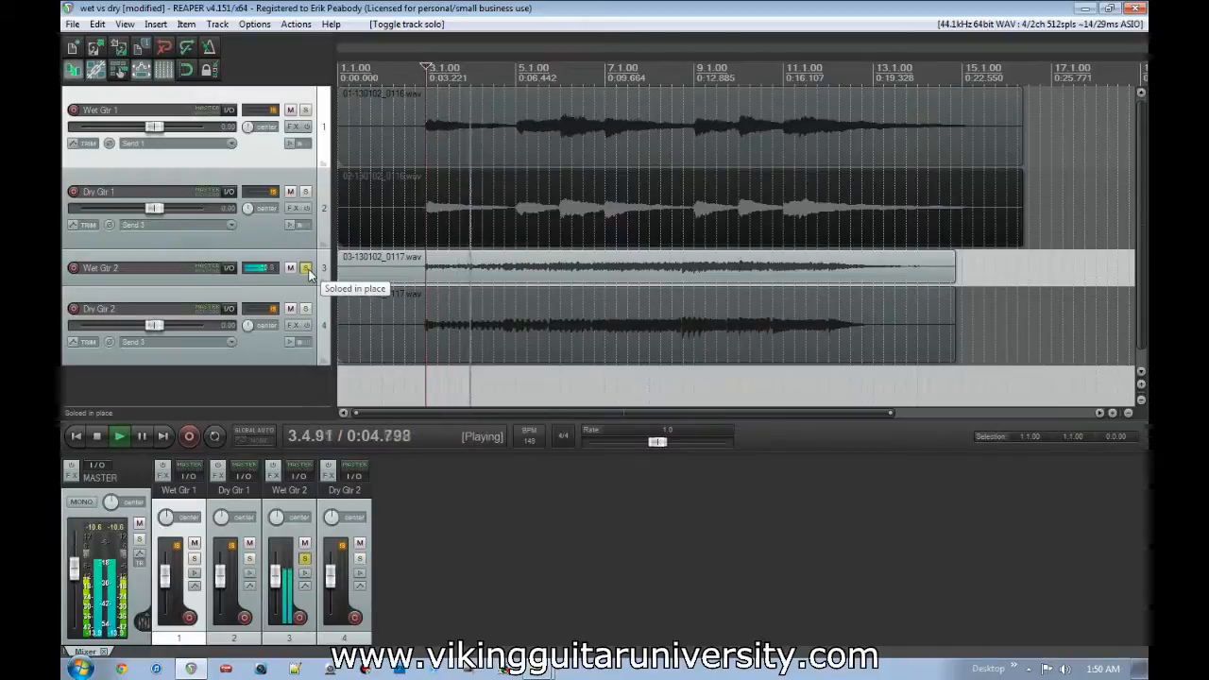
key(space)
click(306, 269)
click(306, 309)
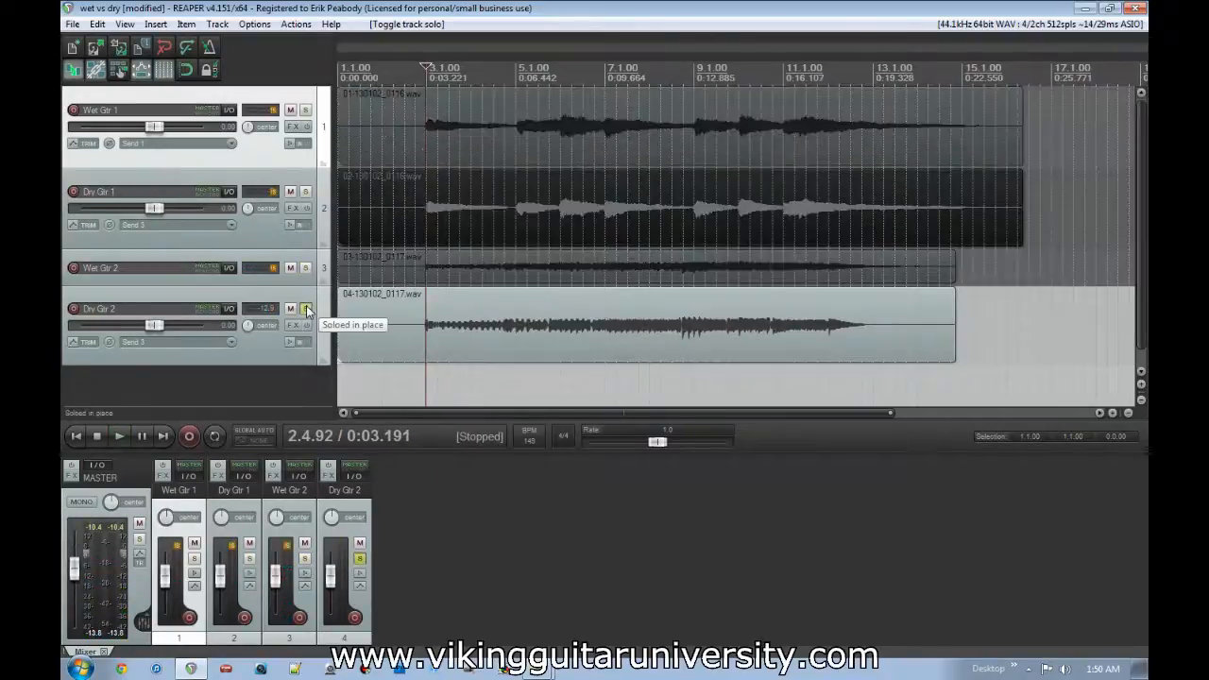
key(space)
key(space)
click(306, 309)
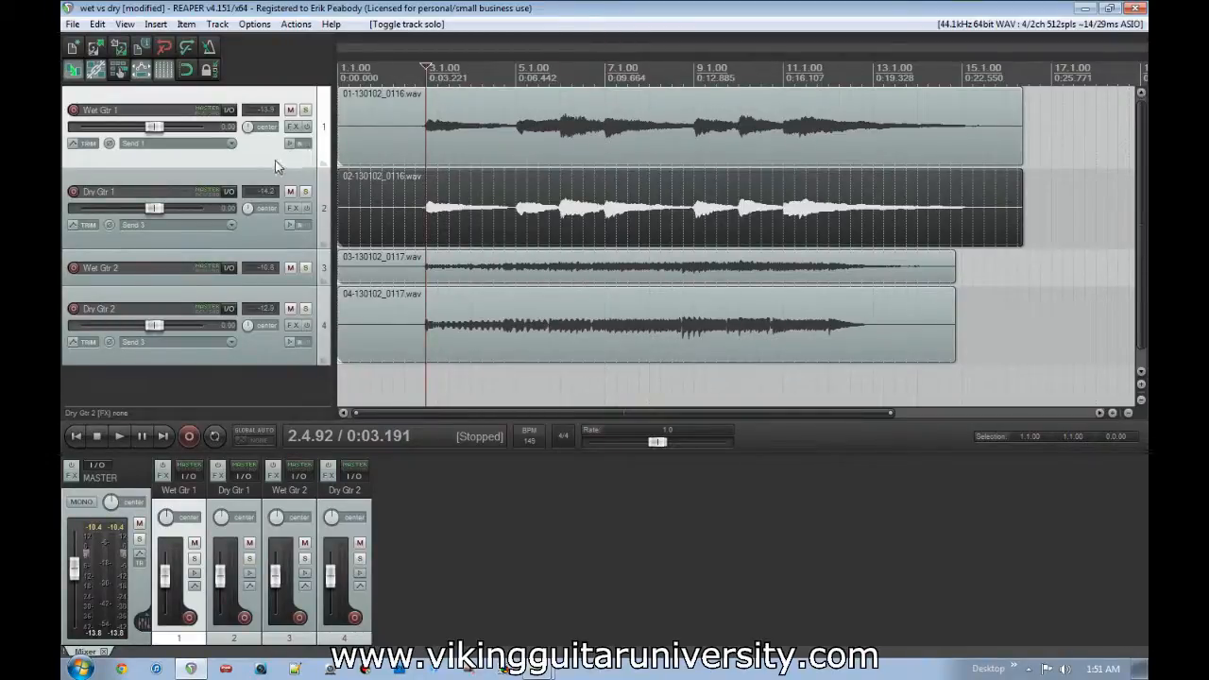
Step: Enlarge the soloed Wet Gtr 1 track, place the edit cursor just before its last chord at bar 11, and clear the solo
click(307, 110)
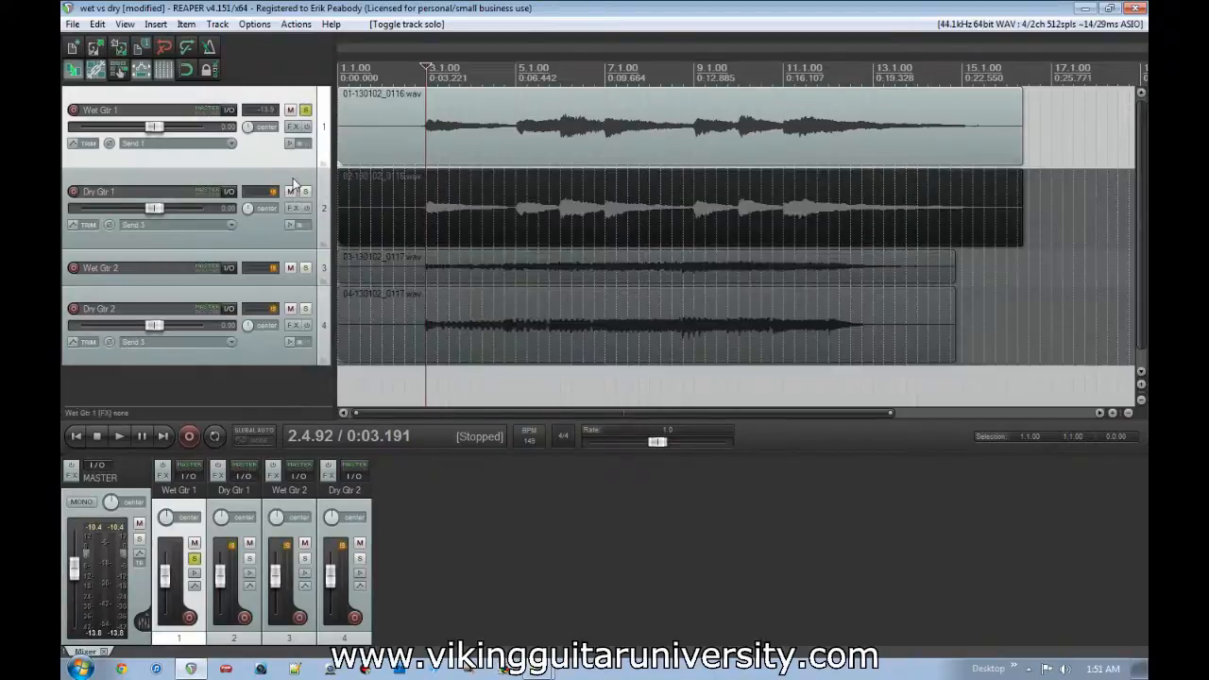
drag(301, 168, 306, 236)
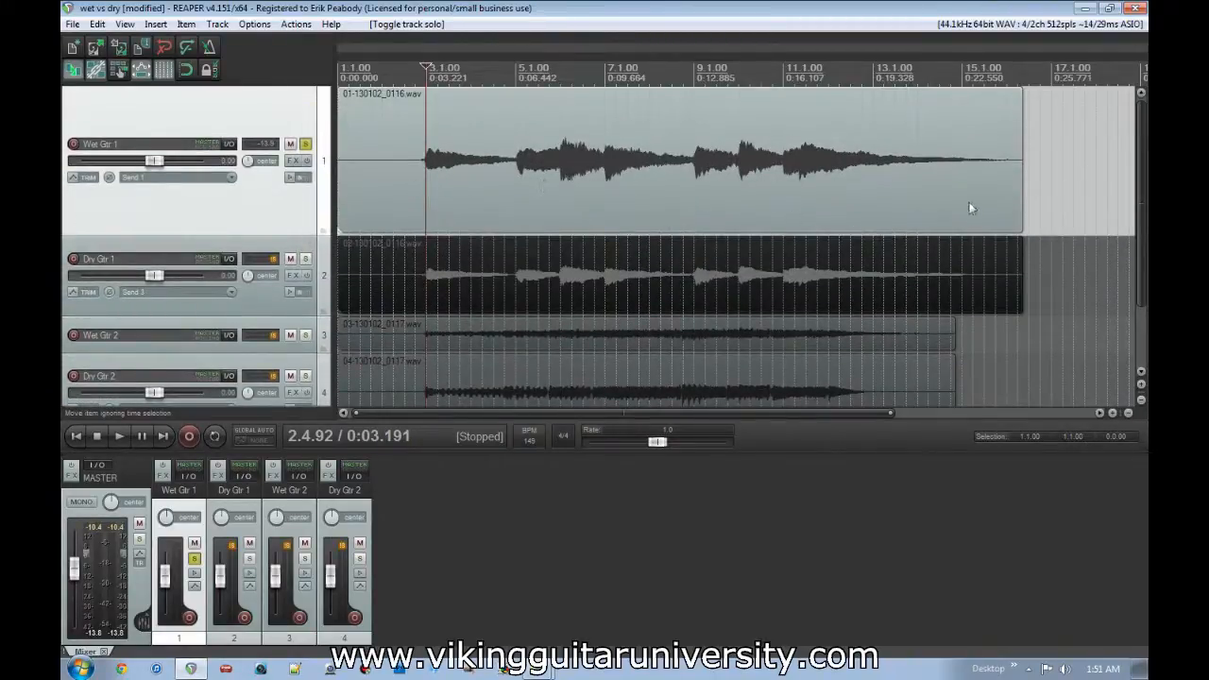
click(785, 180)
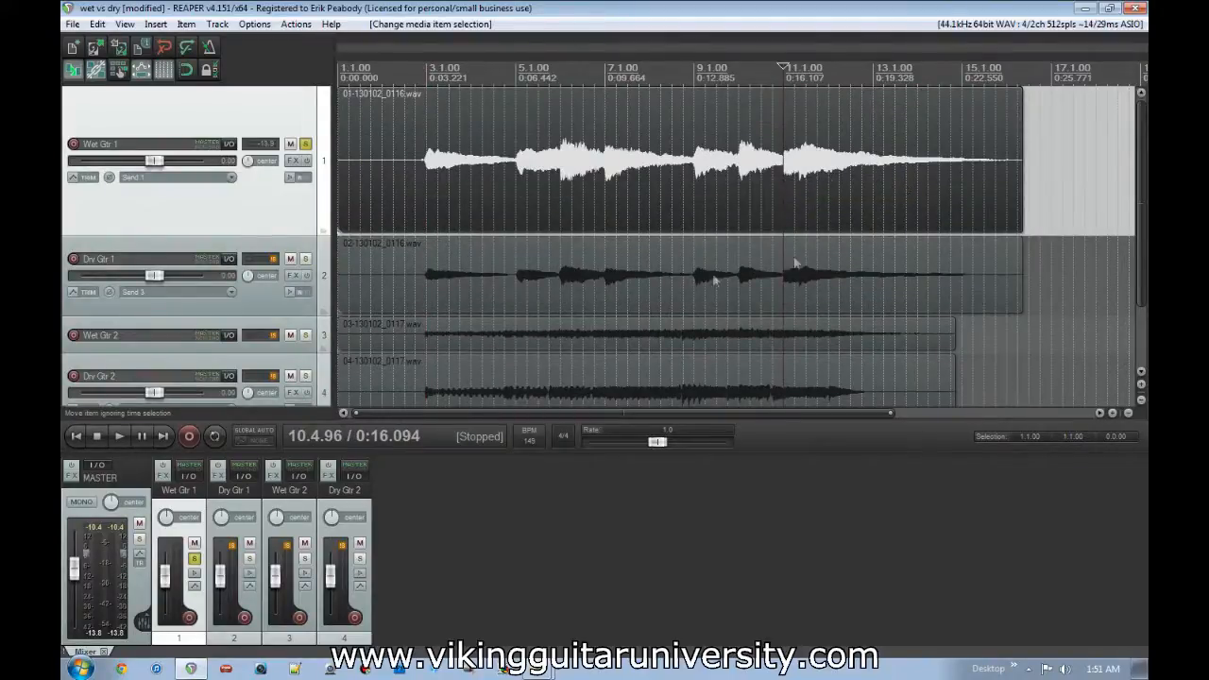
click(307, 144)
click(307, 144)
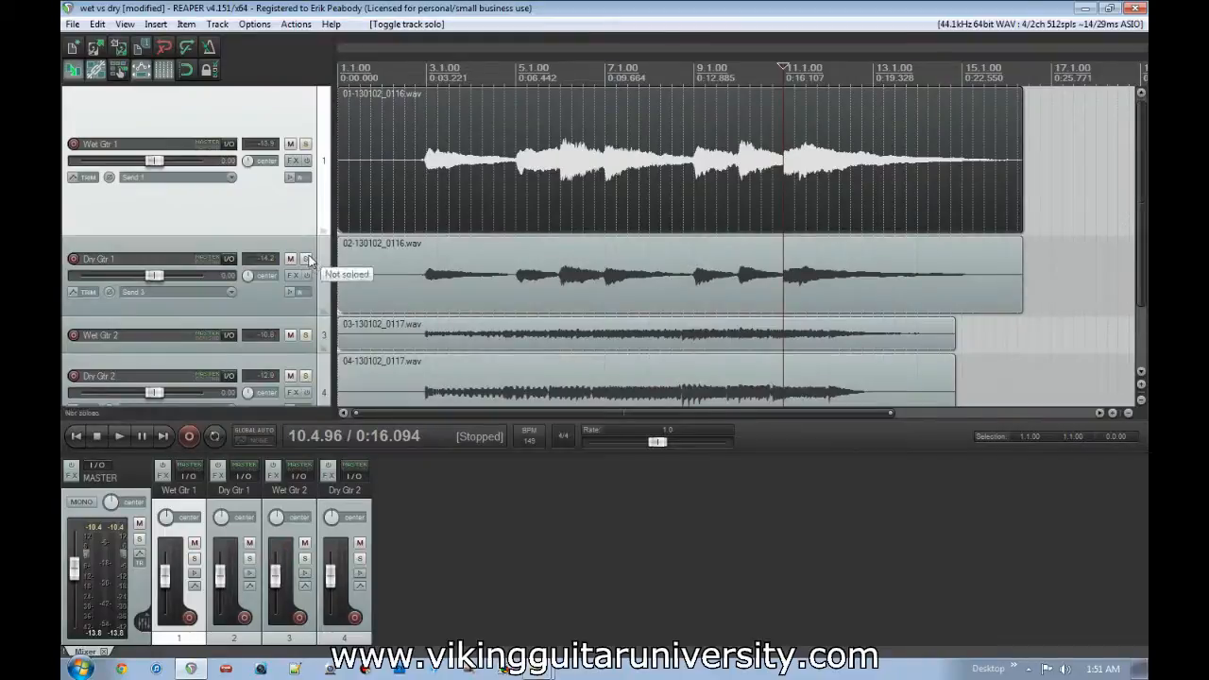
Step: Solo Dry Gtr 1, play its last chord until it fades out, and clear the solo
click(308, 259)
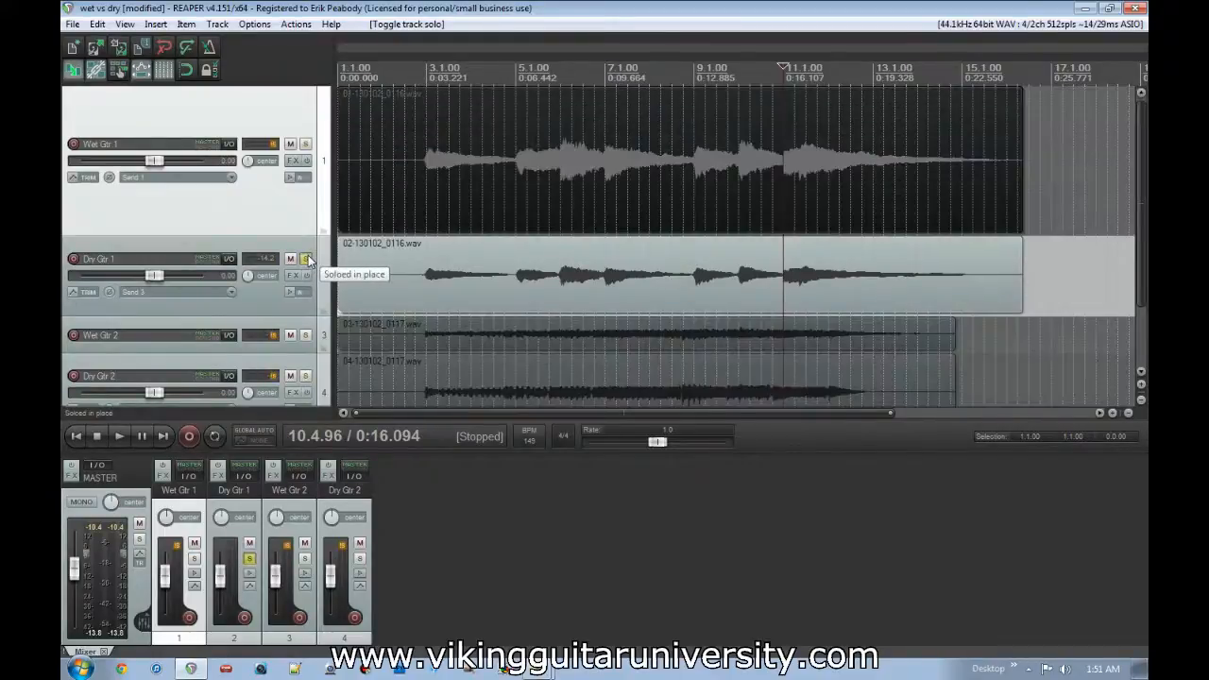
key(space)
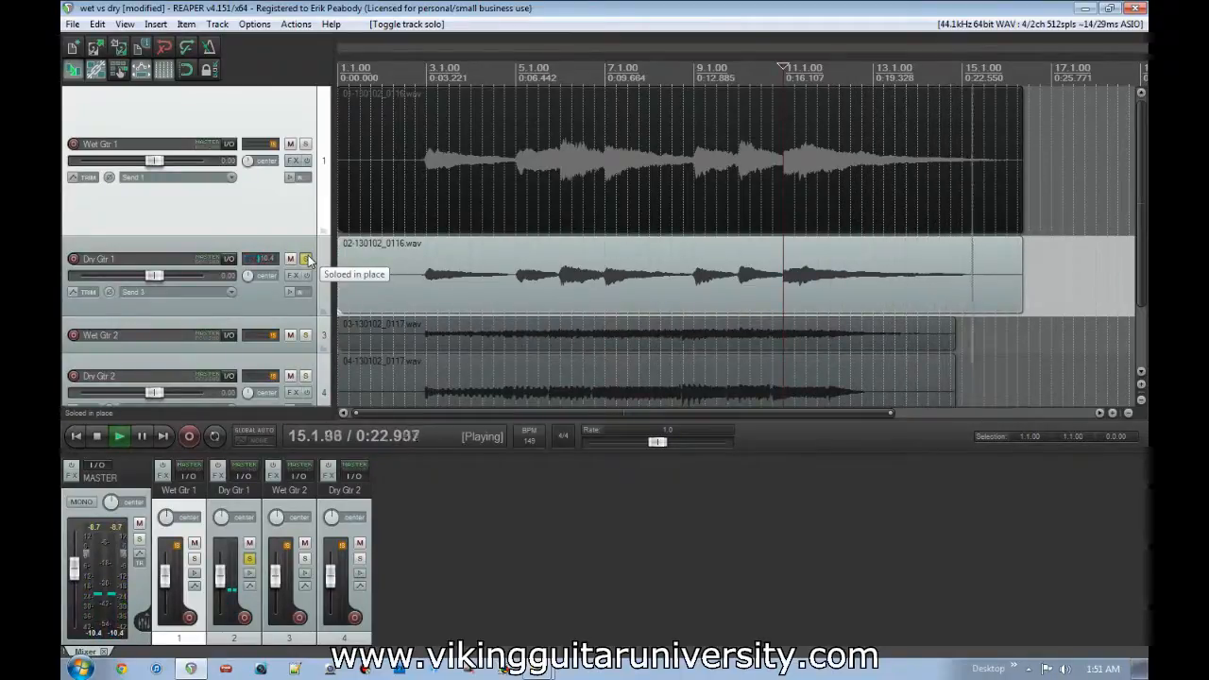
key(space)
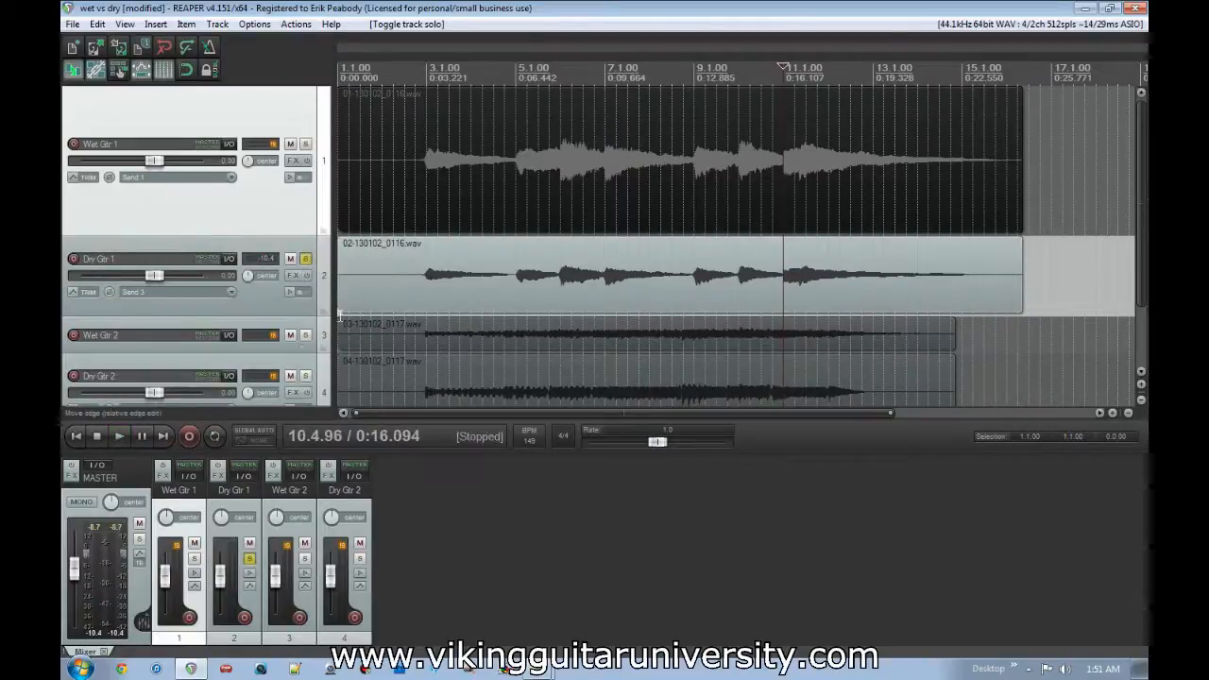
click(305, 258)
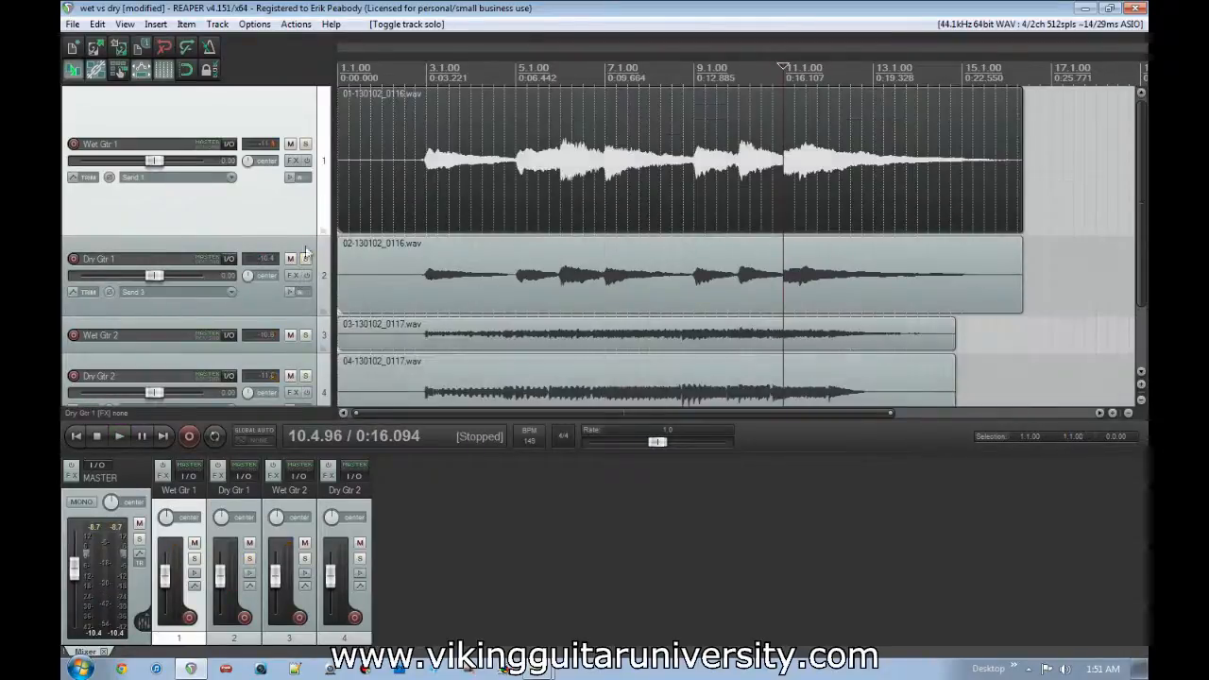
Step: Solo Wet Gtr 1, play its last chord to hear the tail, and clear the solo
click(305, 144)
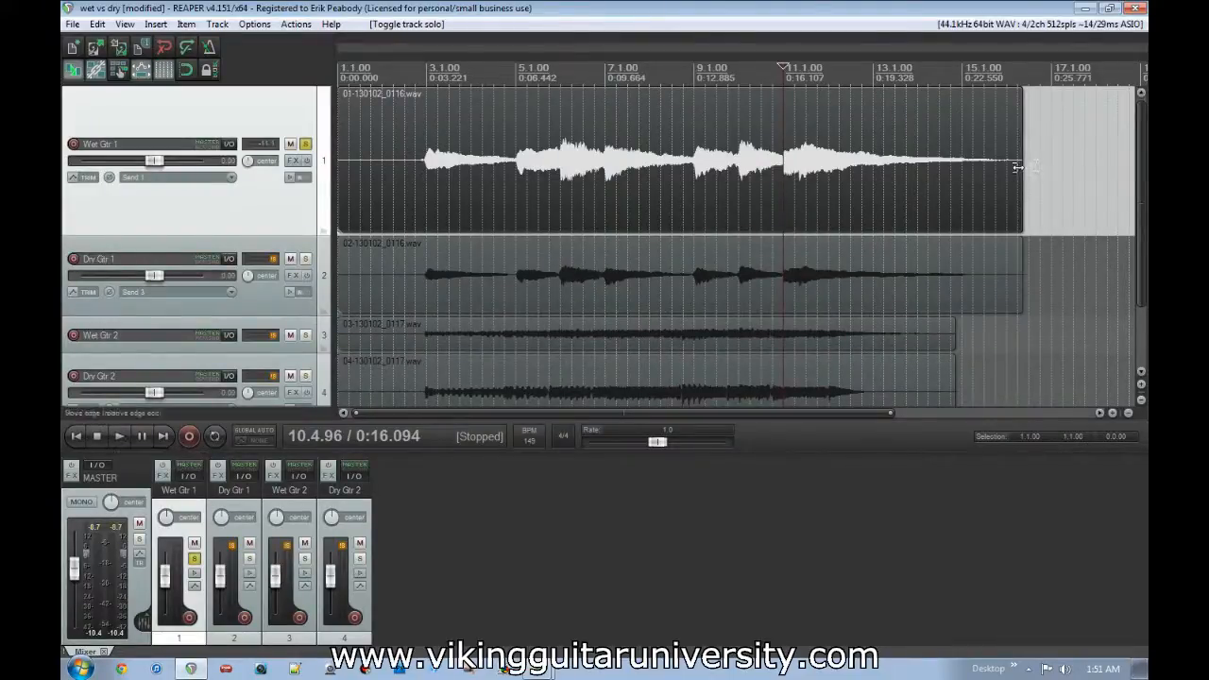
key(space)
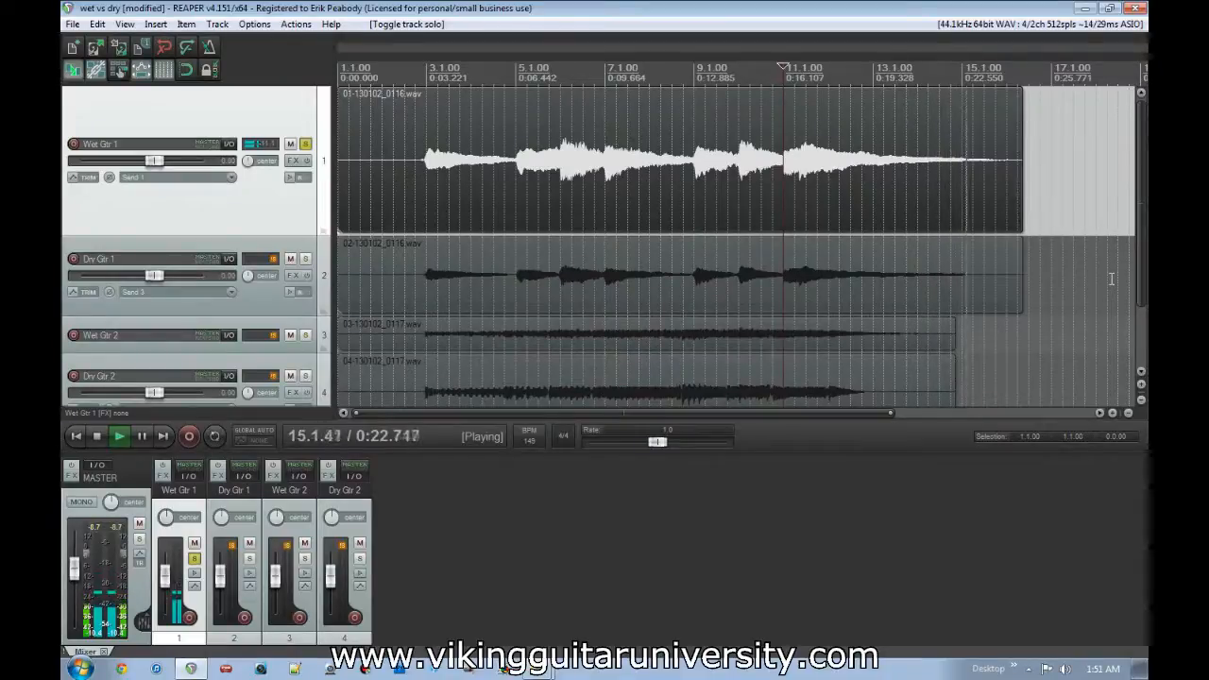
key(space)
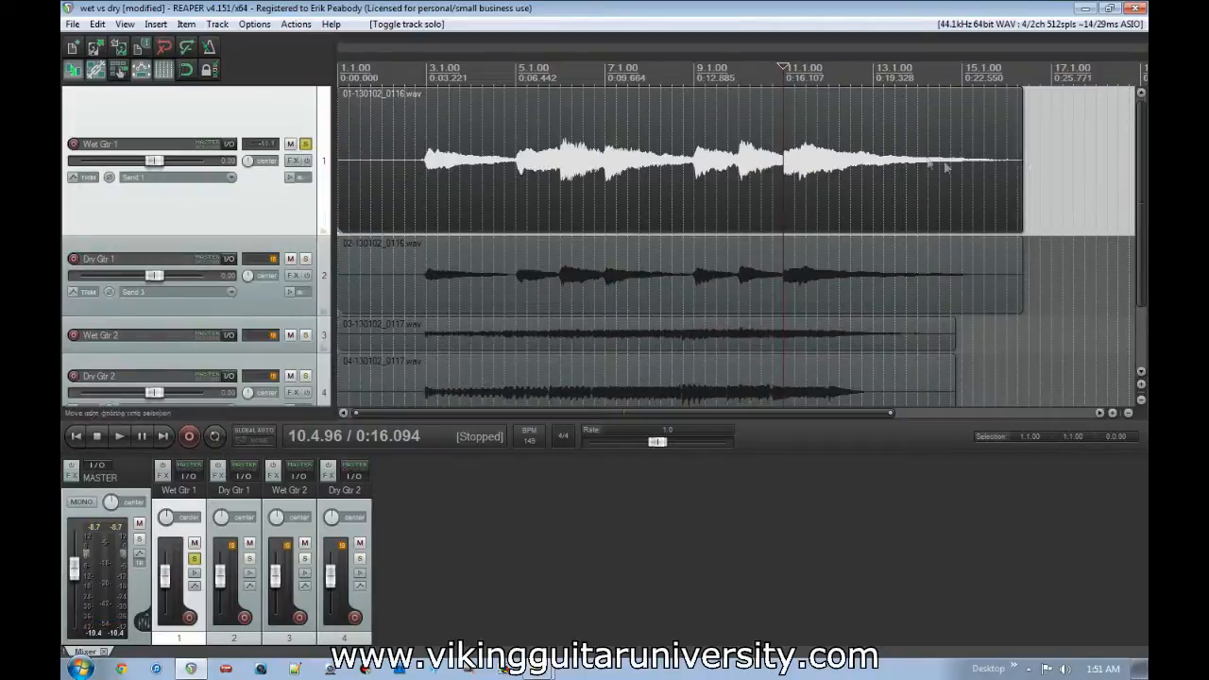
click(305, 144)
Step: Reduce the height of the Wet Gtr 1 track and add the Kjaerhus Classic Reverb plugin to Dry Gtr 1
drag(284, 235, 293, 163)
click(292, 204)
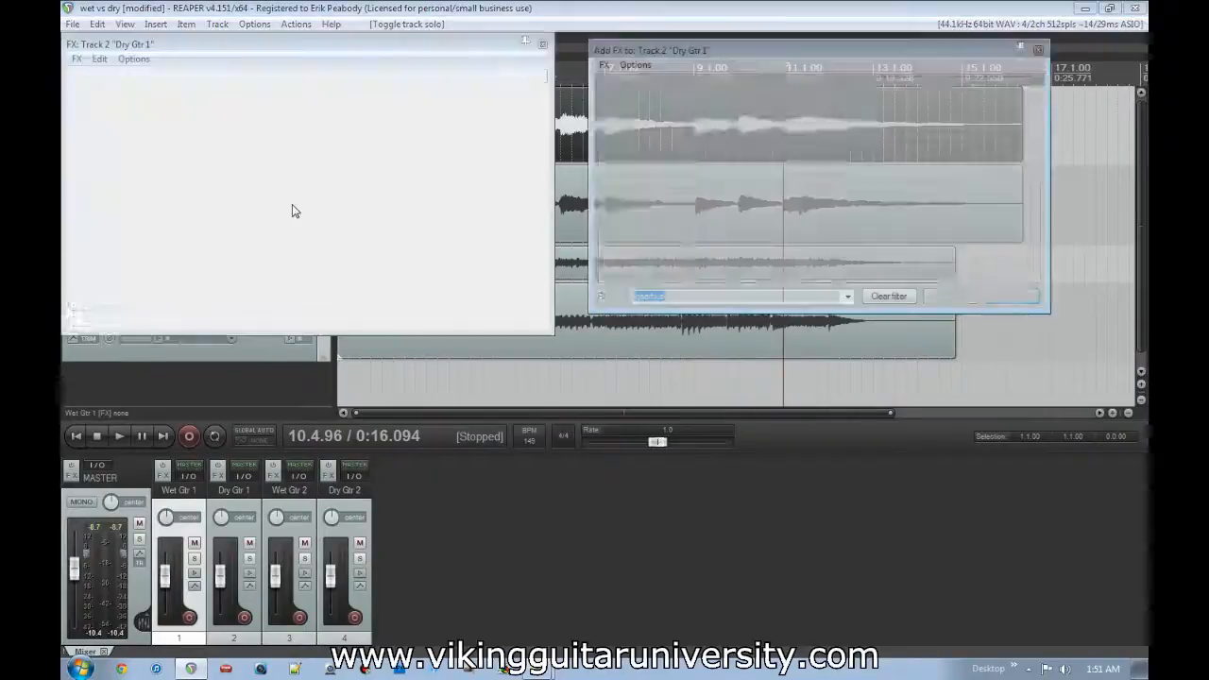
click(759, 148)
double_click(758, 148)
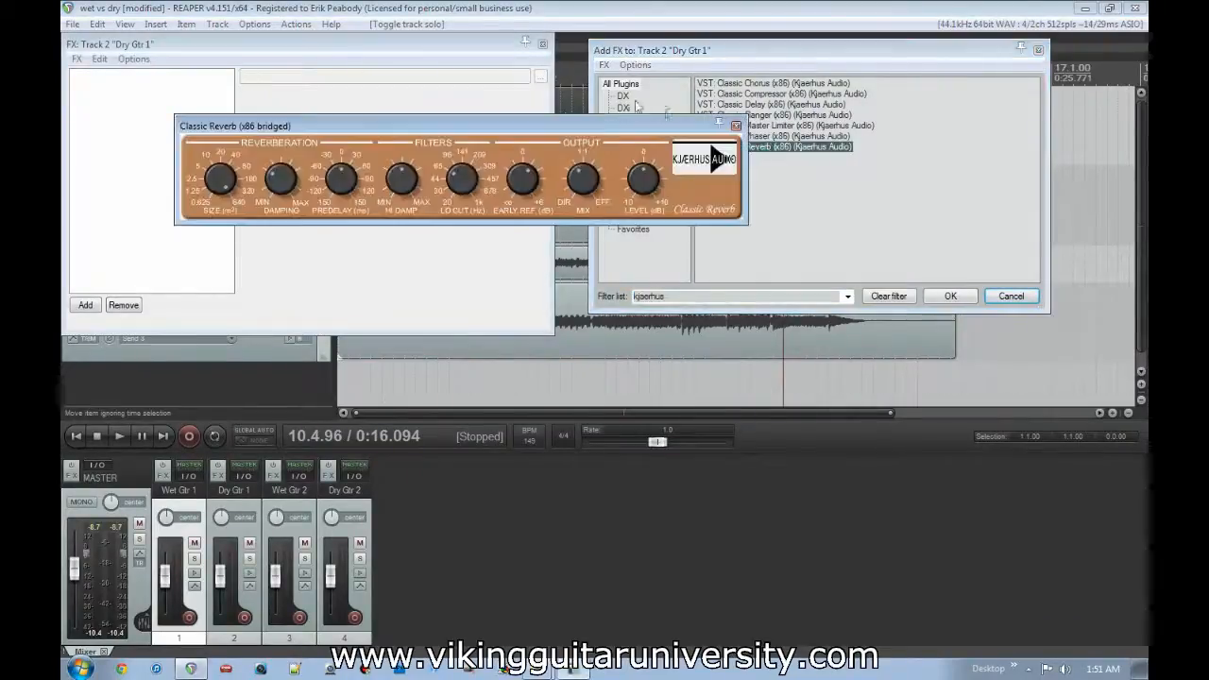
click(542, 43)
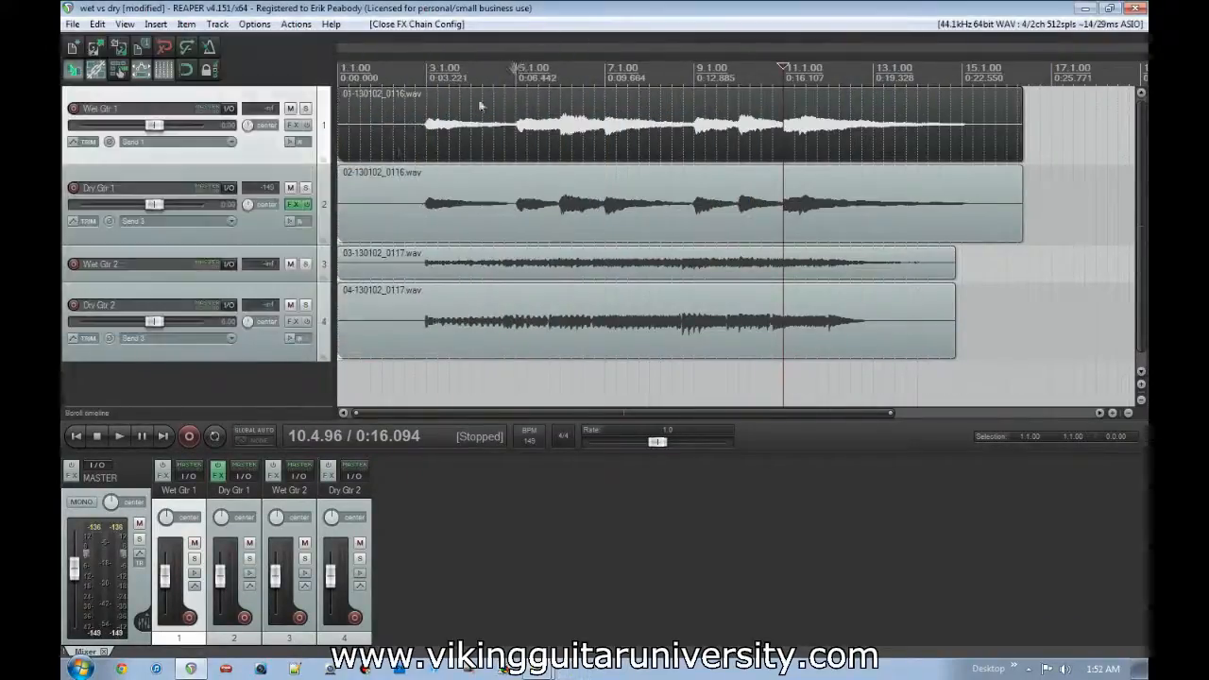
Step: Solo Dry Gtr 1, play its last chord with the reverb, and clear the solo
click(305, 188)
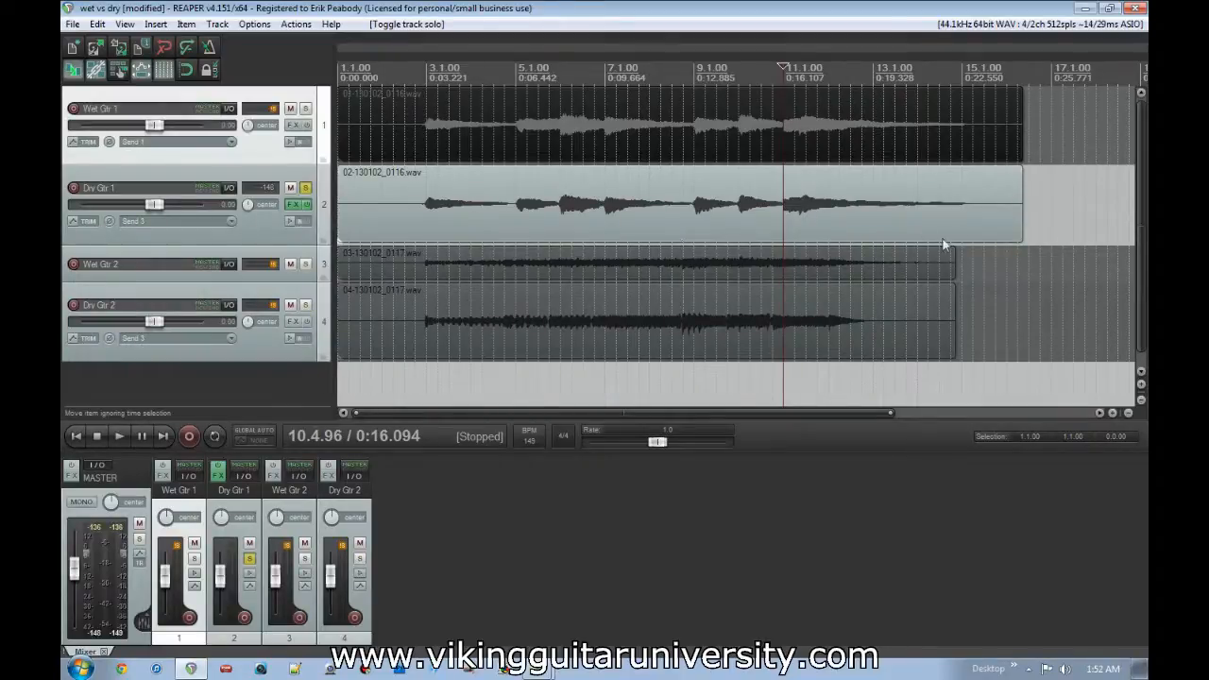
key(space)
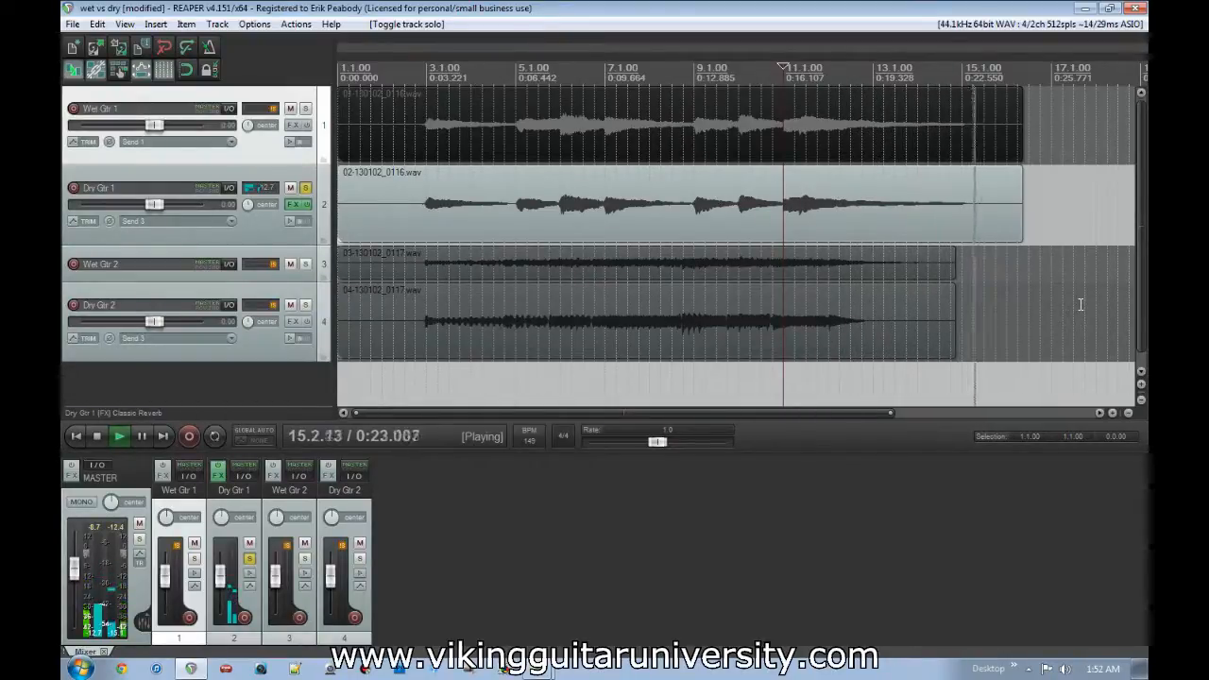
key(space)
key(space)
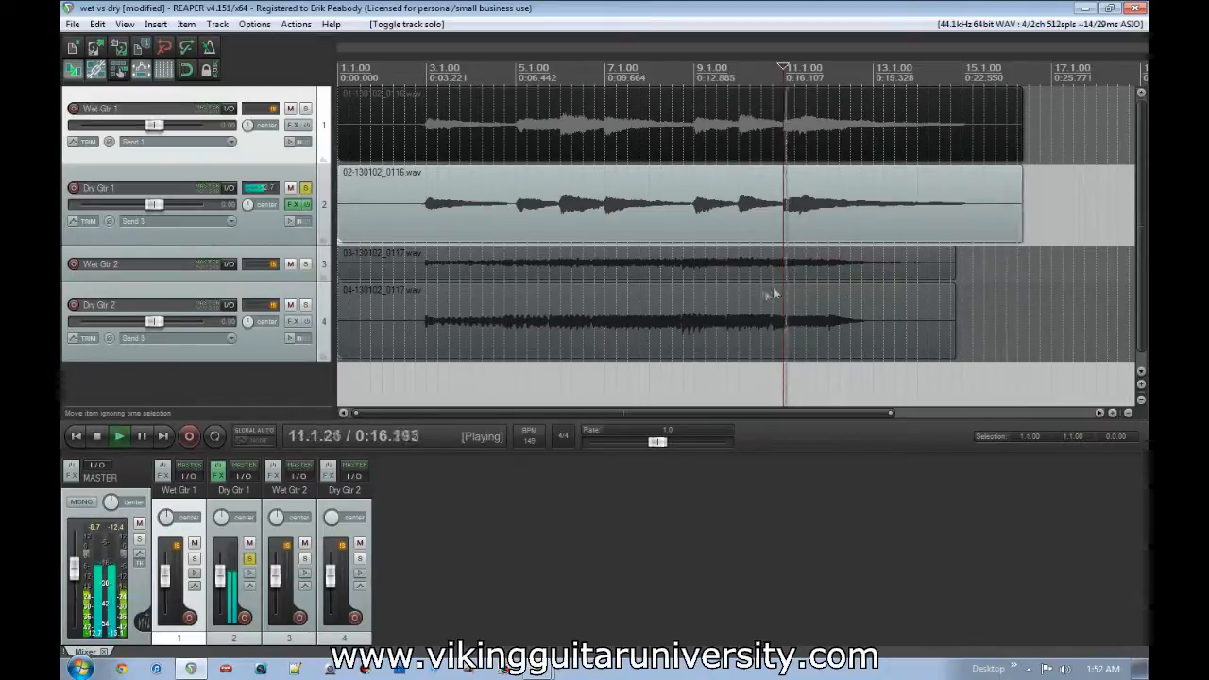
key(space)
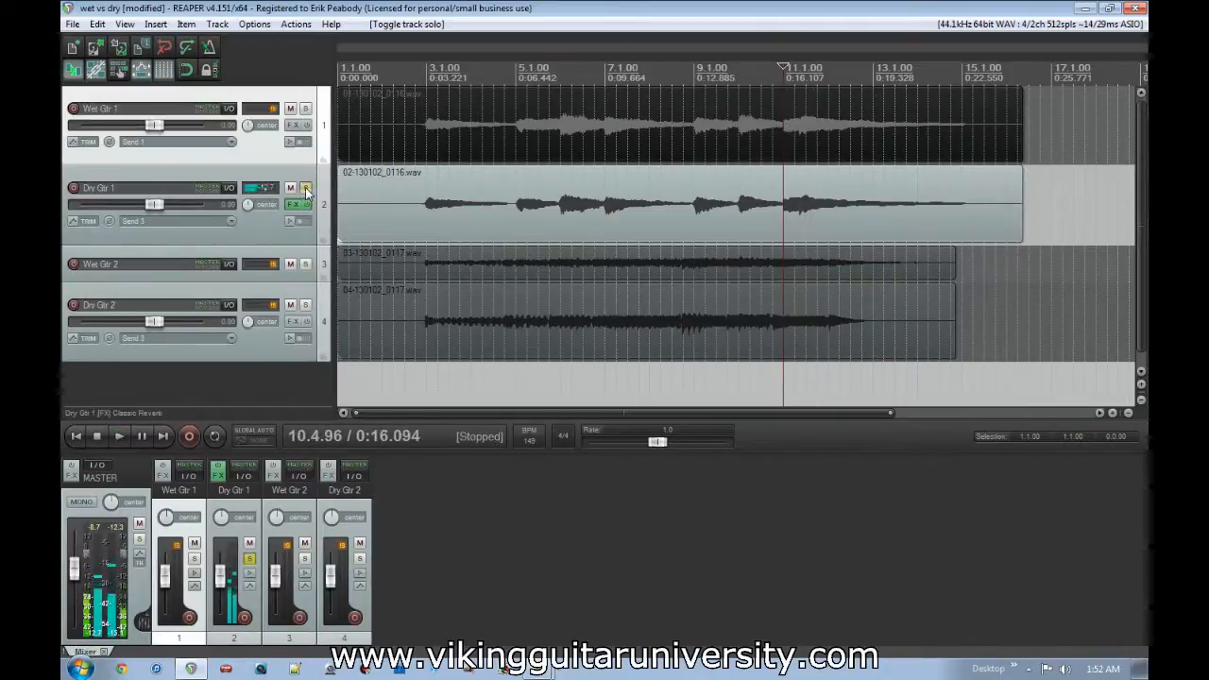
key(ctrl+a)
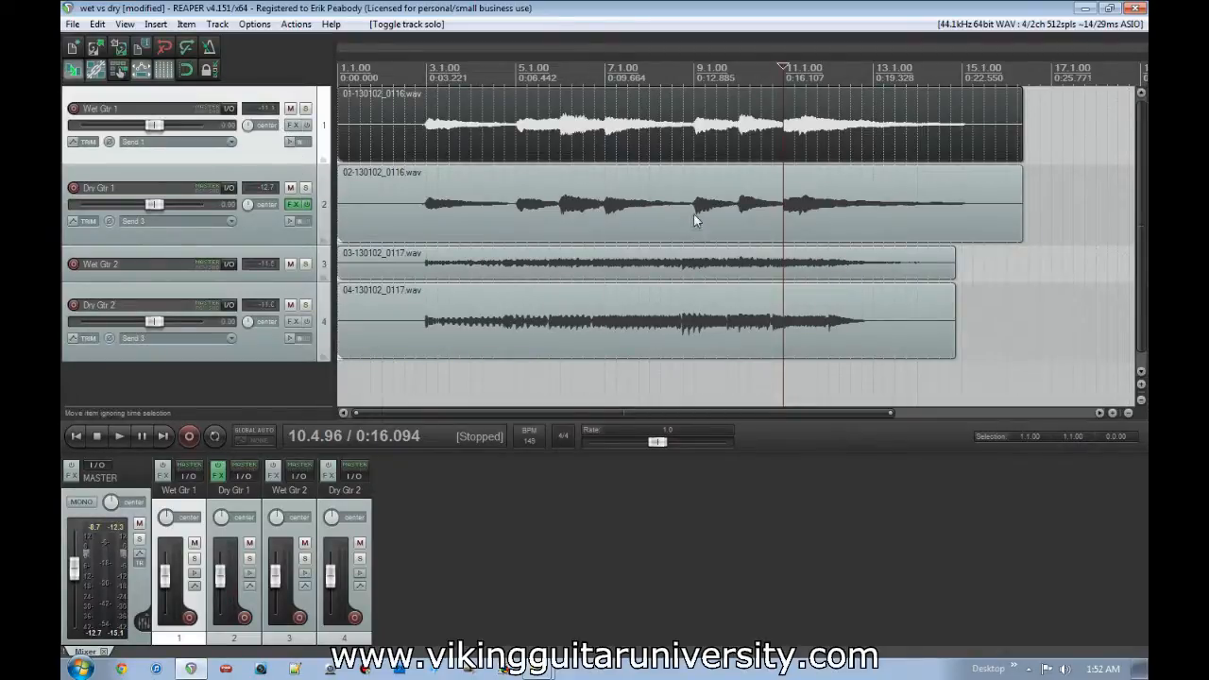
Step: Zoom in around bar 10 on Dry Gtr 1, solo the track and enlarge it
click(737, 221)
scroll(746, 223, up, 5)
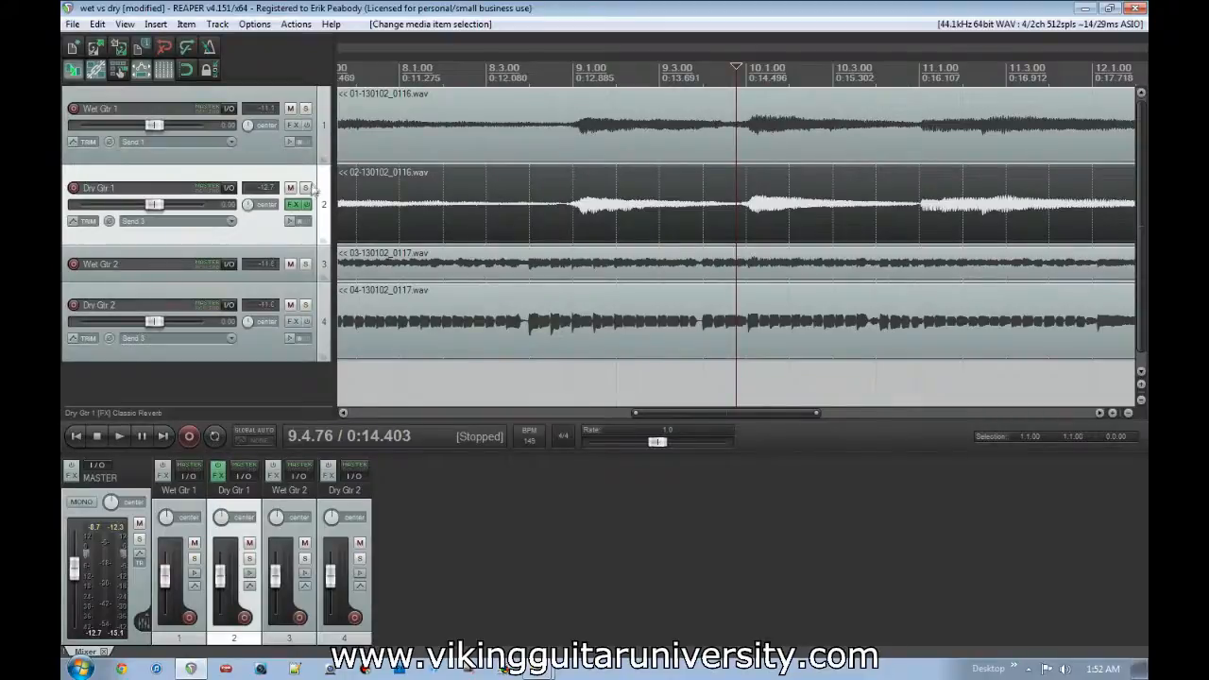
click(306, 188)
drag(304, 243, 304, 321)
Step: Split Dry Gtr 1 near bars 10 and 11 where the chords change, and delete the section between the splits
click(740, 264)
scroll(743, 269, up, 6)
click(753, 253)
key(s)
click(796, 267)
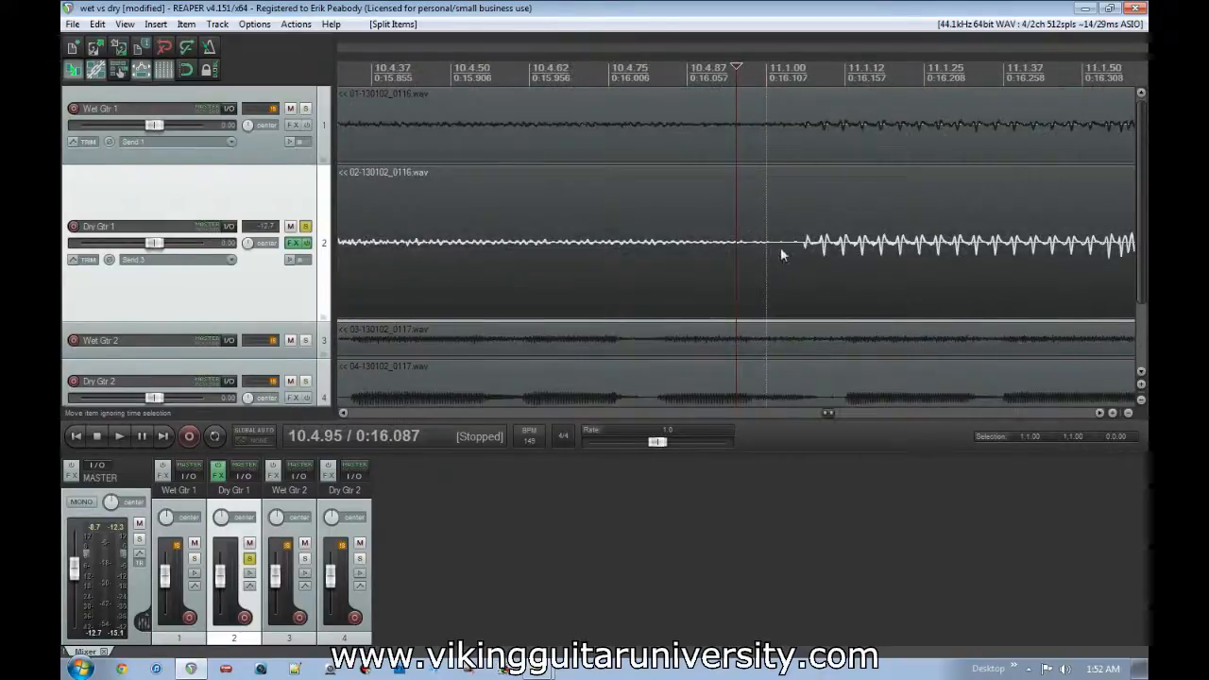
click(783, 253)
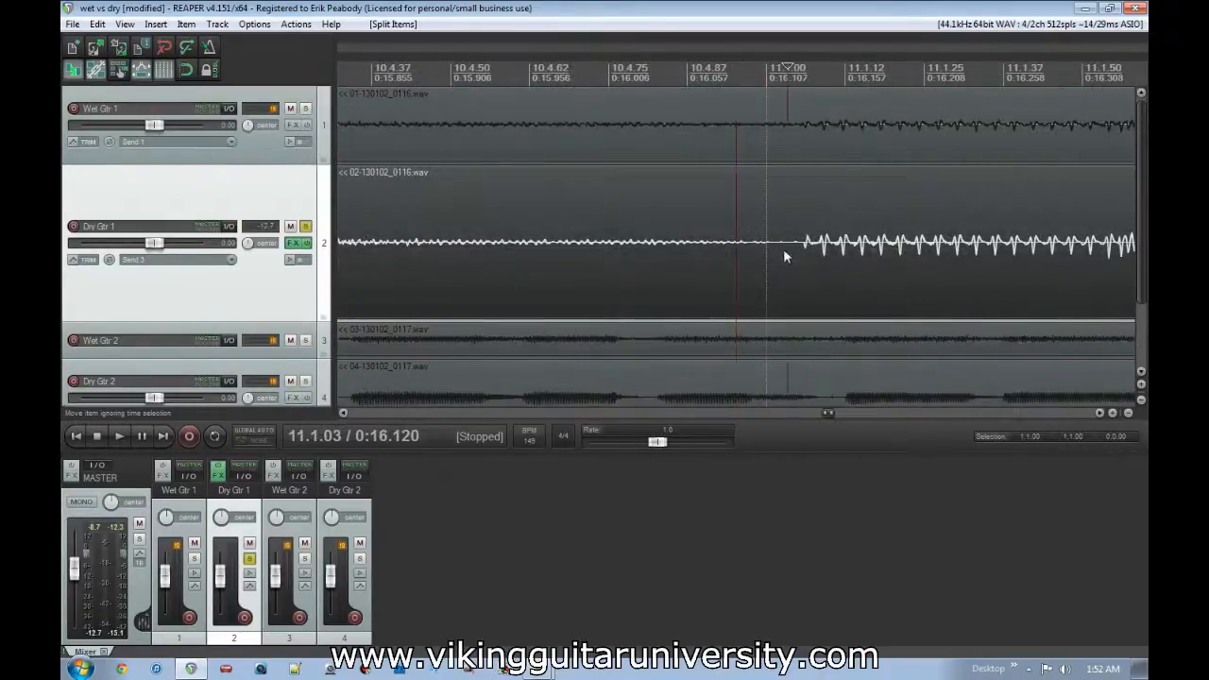
scroll(784, 251, down, 6)
click(669, 244)
key(Delete)
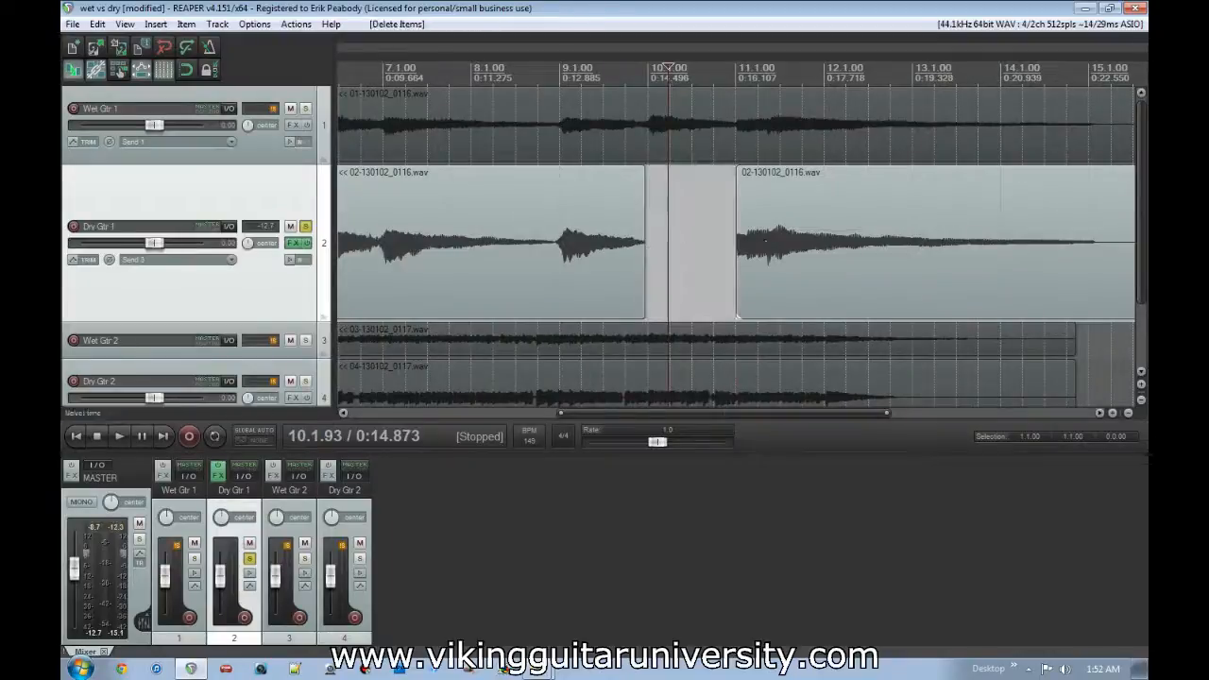
Step: Move the last chord of Dry Gtr 1 back to bar 10 so it meets the end of the preceding item
drag(803, 264, 714, 268)
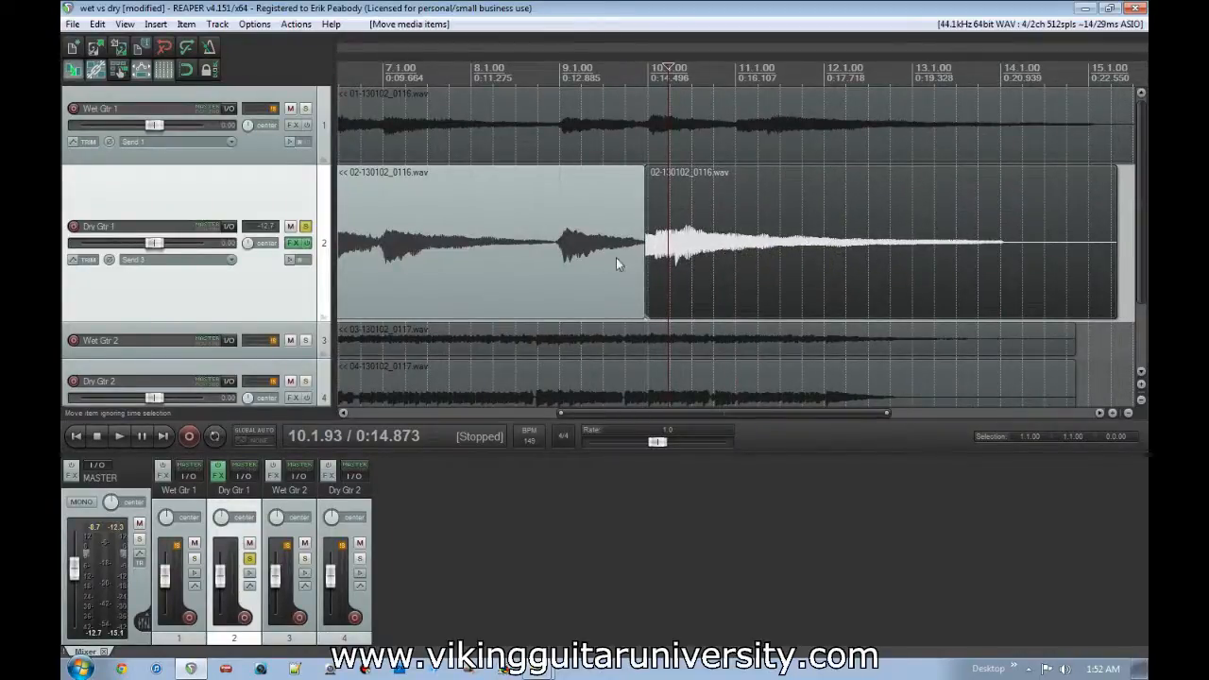
click(620, 261)
scroll(673, 278, up, 8)
drag(981, 259, 988, 255)
scroll(832, 253, down, 5)
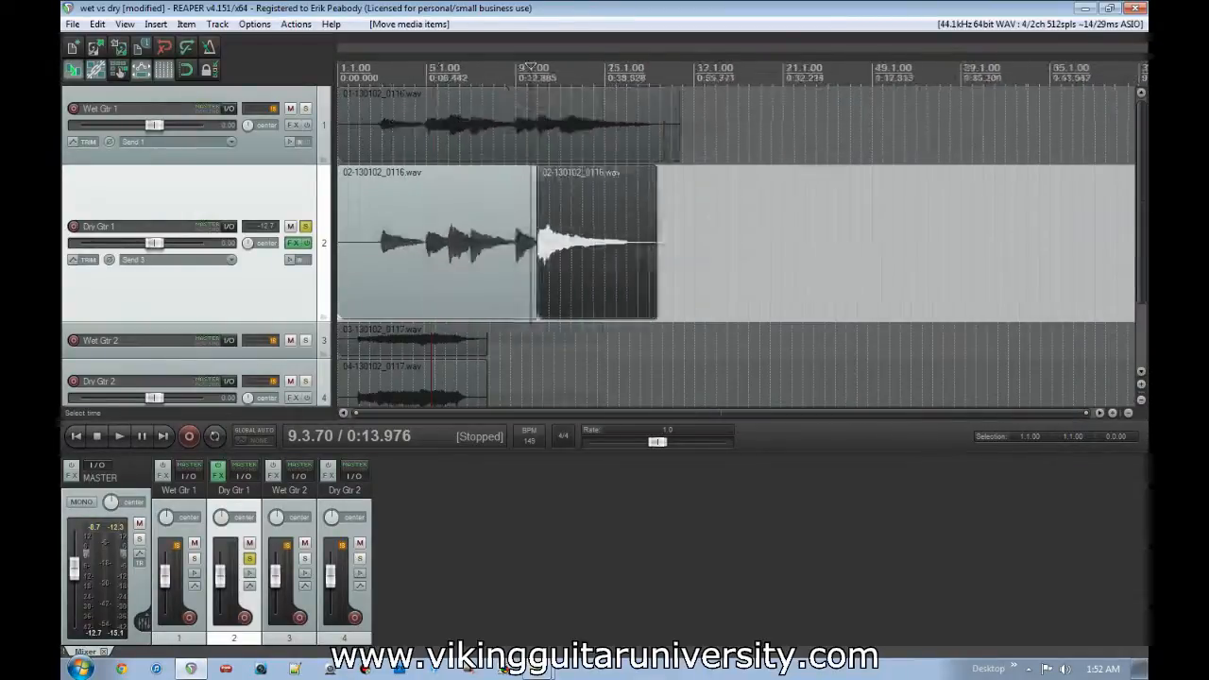
Step: Bypass the effects on Dry Gtr 1 and play across the edit from just before bar 9
click(677, 267)
click(304, 243)
scroll(584, 257, down, 2)
key(space)
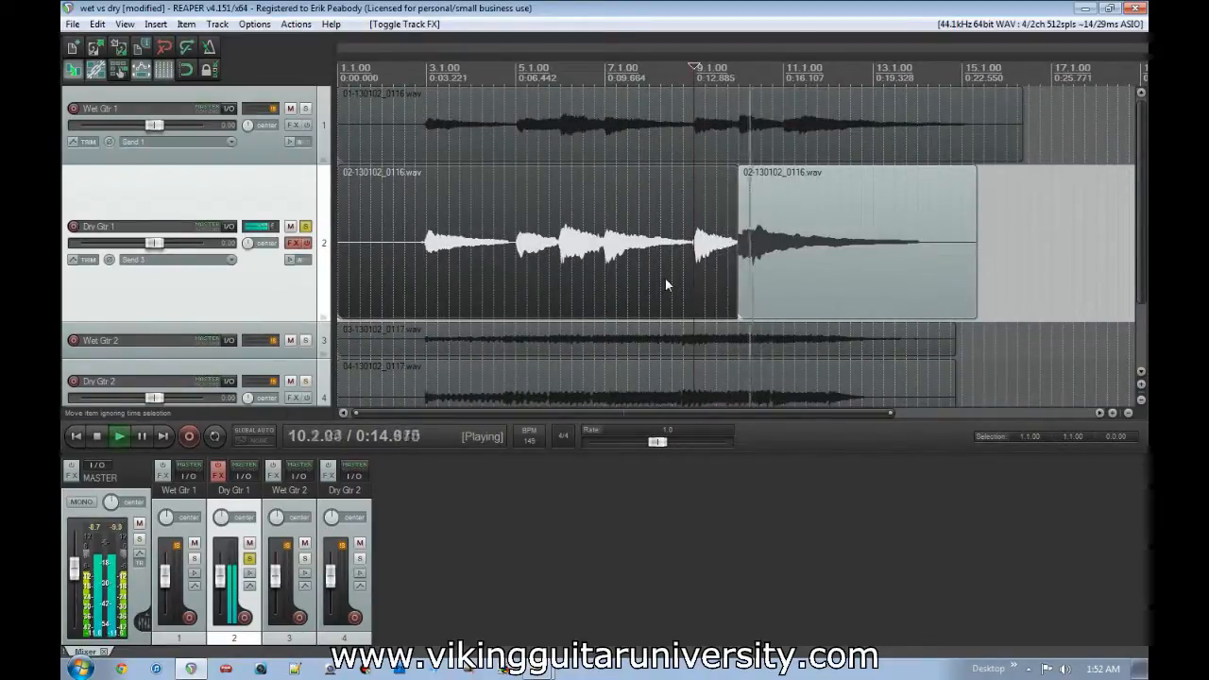
key(space)
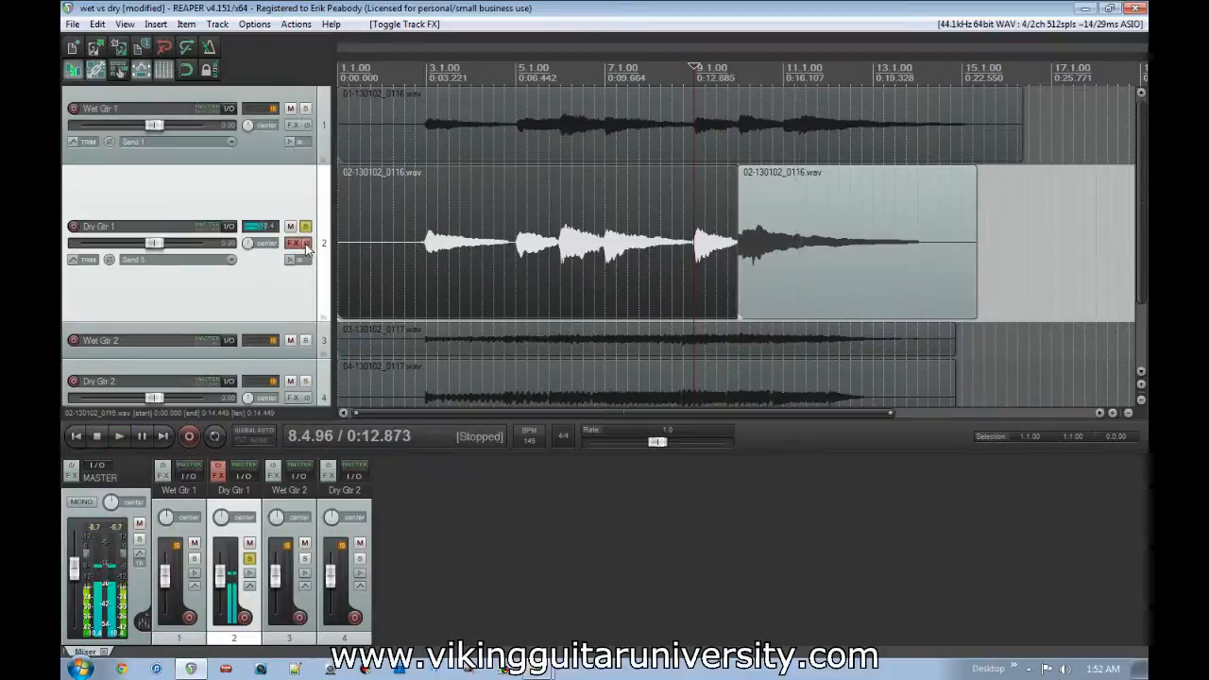
Step: Enable the effects on Dry Gtr 1, play across the edit with reverb, and bypass the effects again
click(293, 243)
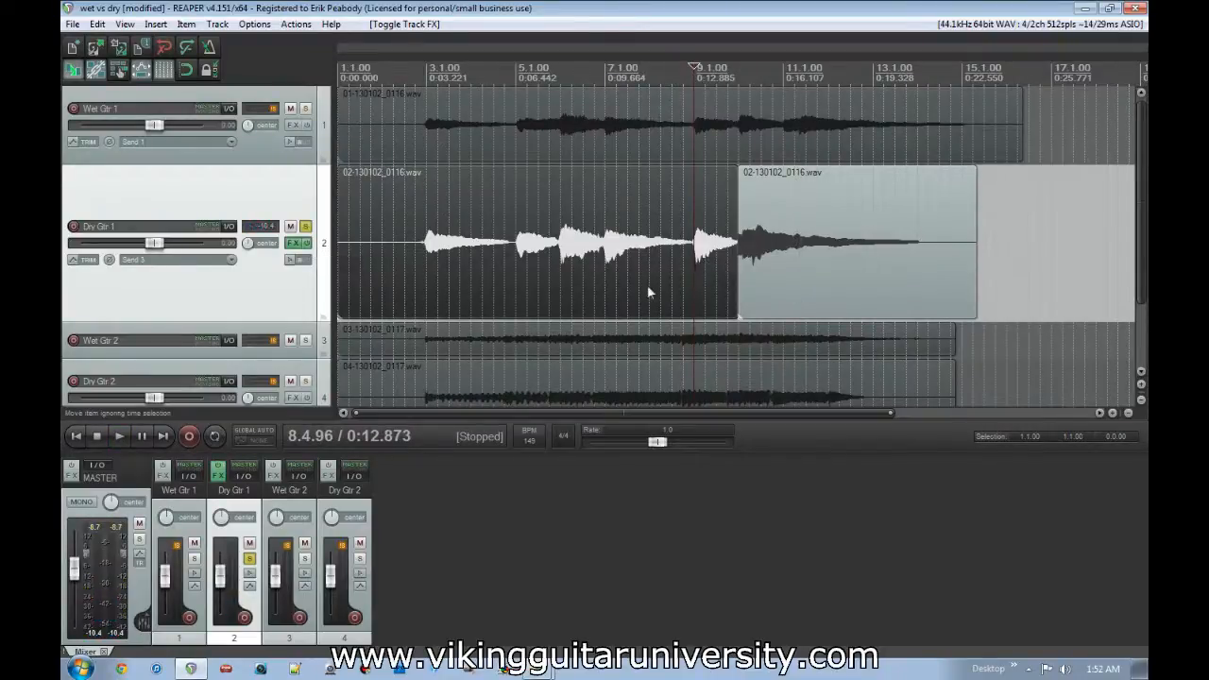
key(space)
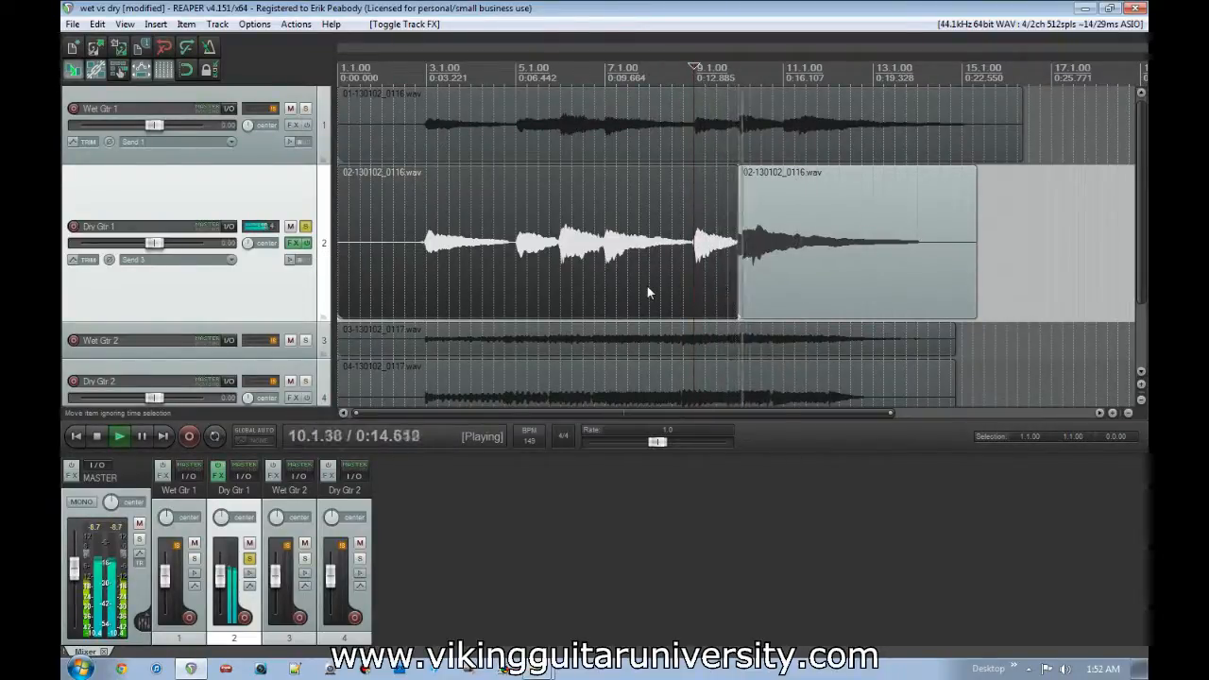
key(space)
click(308, 244)
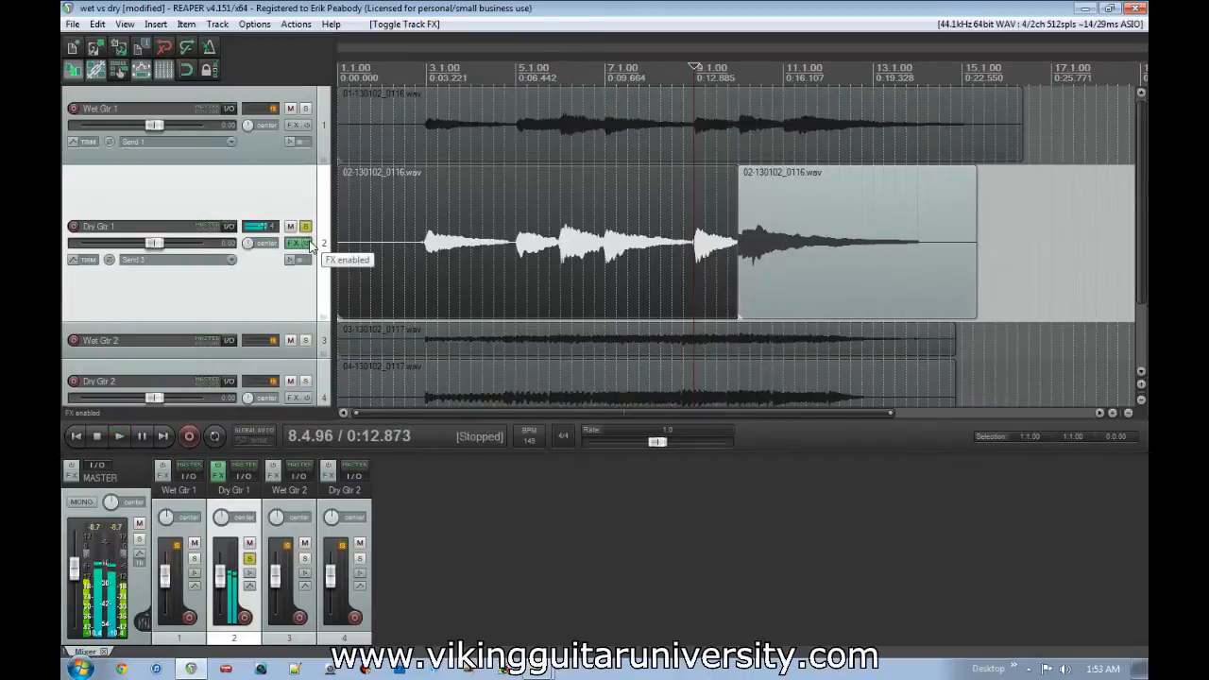
Step: Solo and enlarge Wet Gtr 1, split it near bars 10 and 11, and delete the section between the splits
click(305, 107)
drag(293, 199, 293, 285)
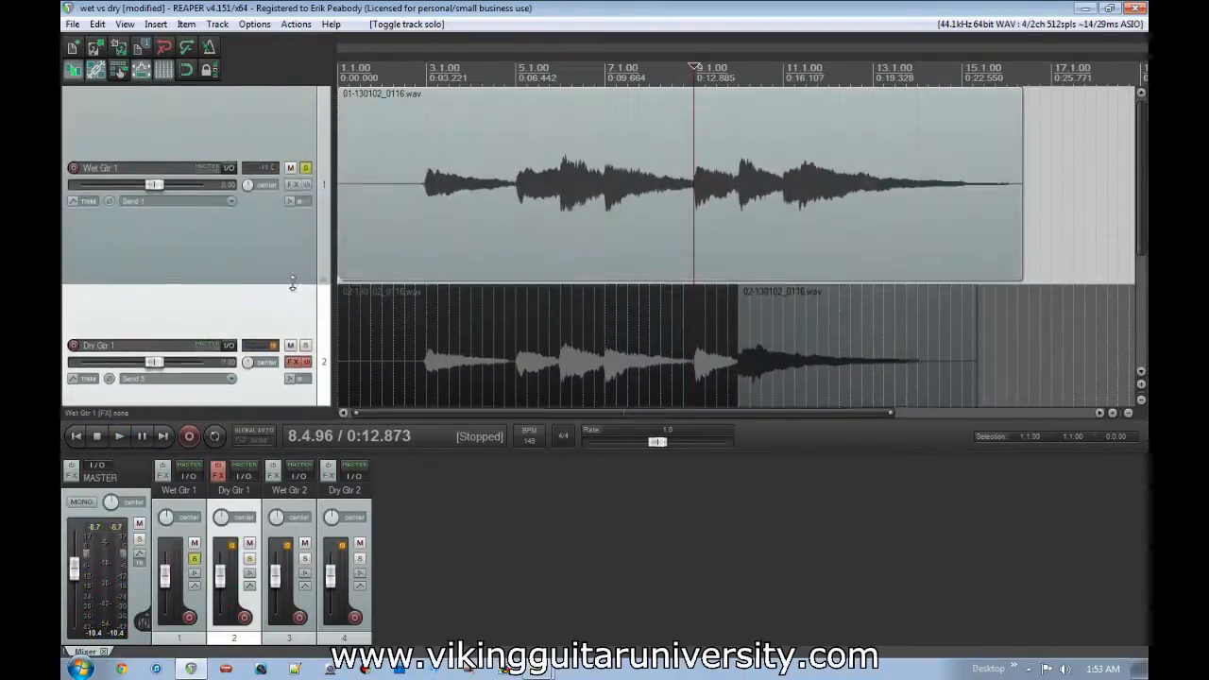
click(738, 217)
scroll(763, 234, up, 5)
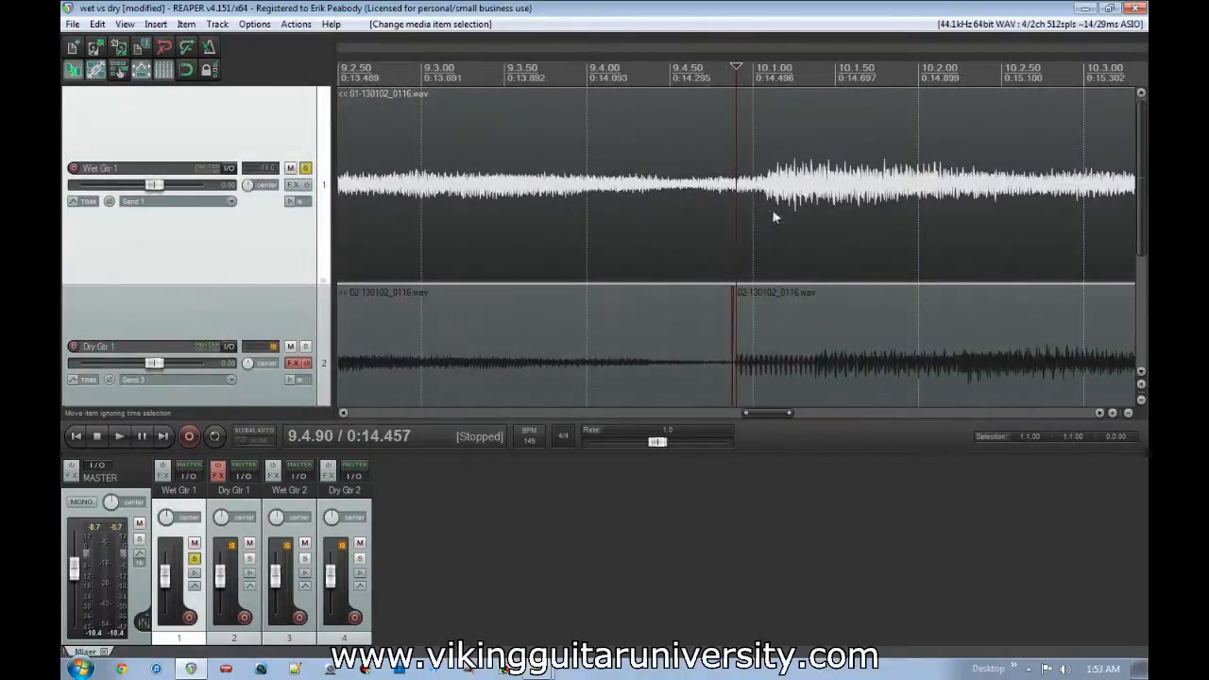
scroll(794, 223, down, 4)
key(s)
click(822, 207)
key(s)
click(779, 199)
key(Delete)
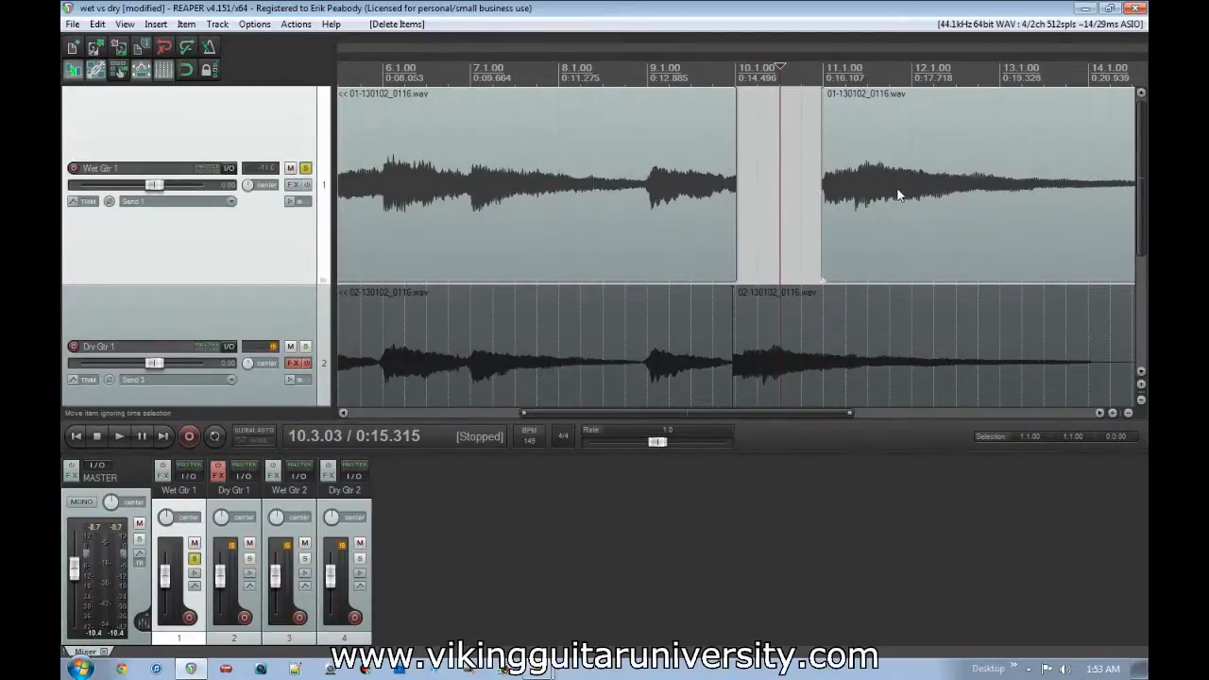
Step: Move the last chord of Wet Gtr 1 back to bar 10 to close the gap, and play across the edit from bar 9
drag(915, 194, 824, 208)
click(699, 153)
click(647, 147)
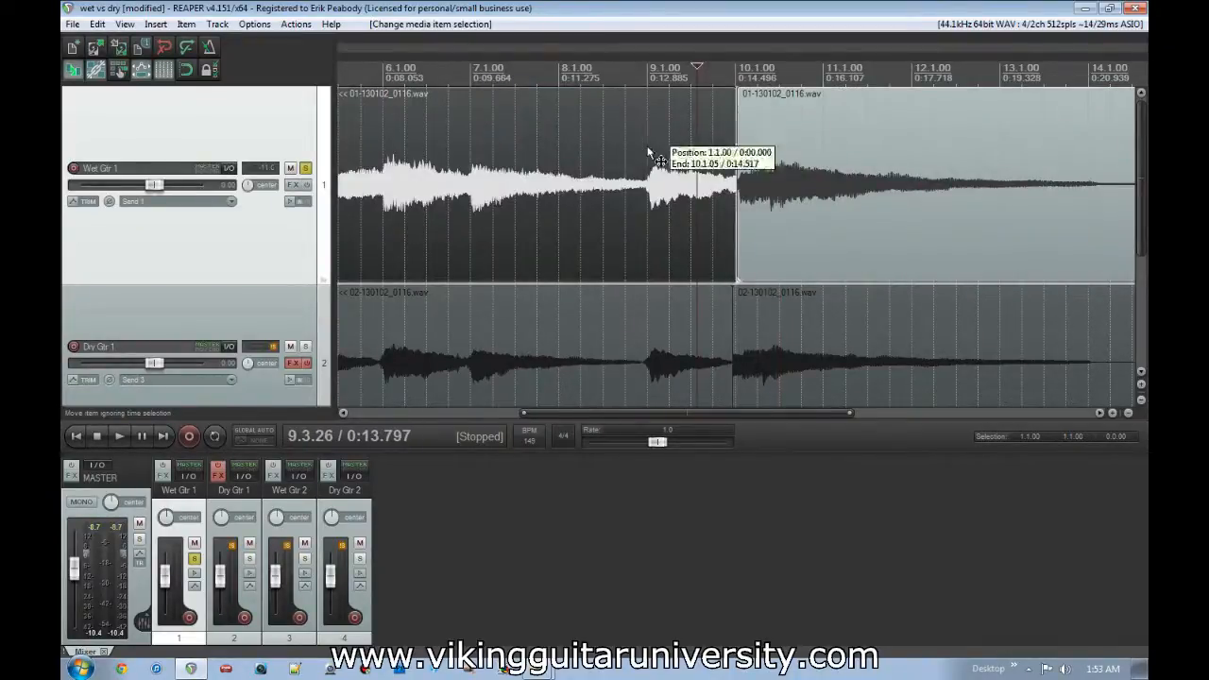
key(space)
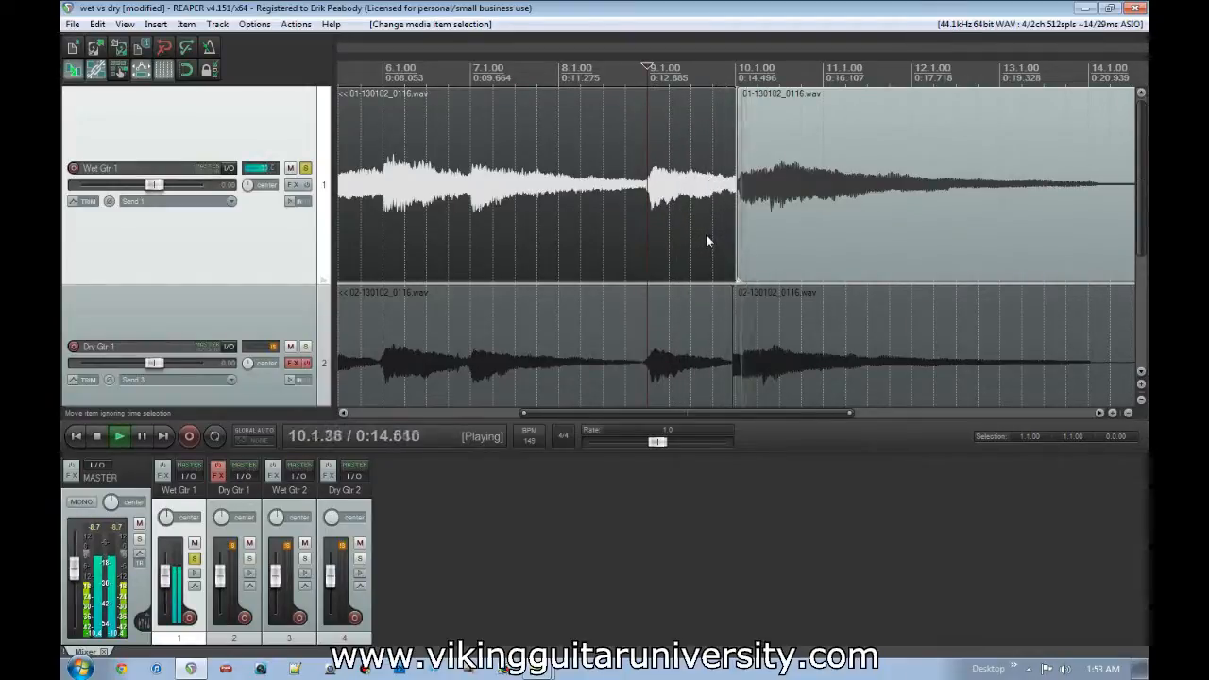
Step: Stop playback and fine-tune the position of the last chord of Wet Gtr 1 at bar 10 against the preceding item
key(space)
click(751, 204)
scroll(746, 207, up, 5)
drag(706, 209, 677, 212)
scroll(658, 213, down, 4)
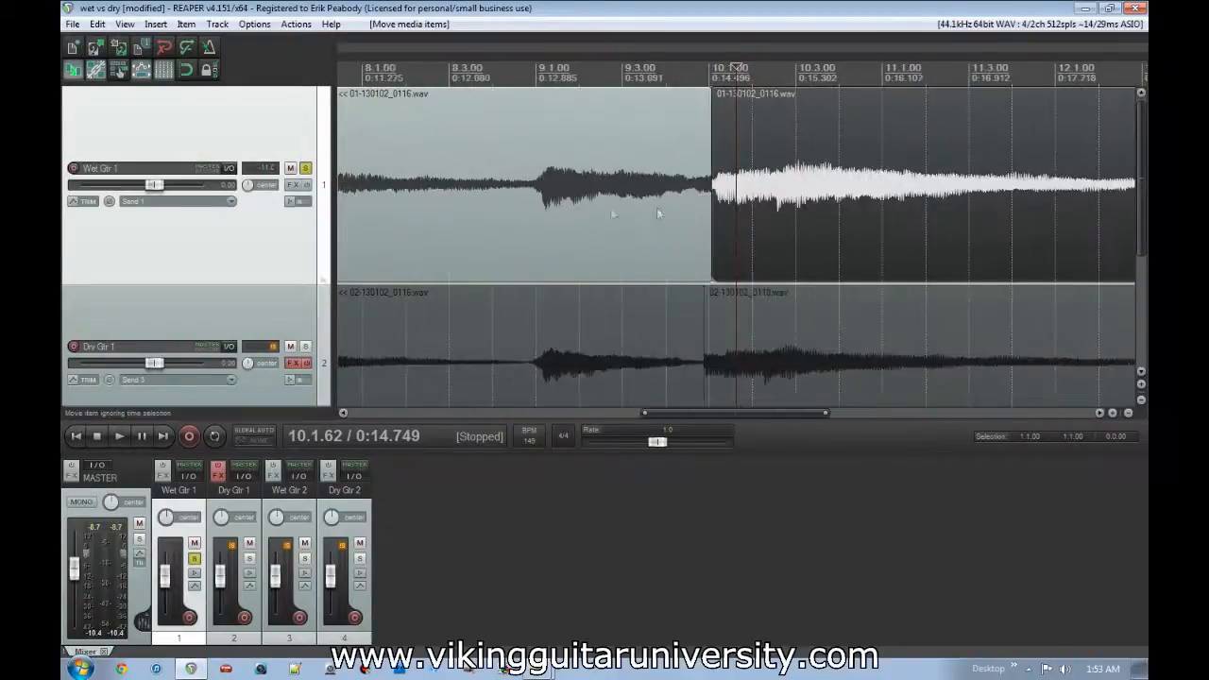
Step: Play Wet Gtr 1 across the adjusted edit from just before bar 9, and stop playback
click(531, 214)
key(space)
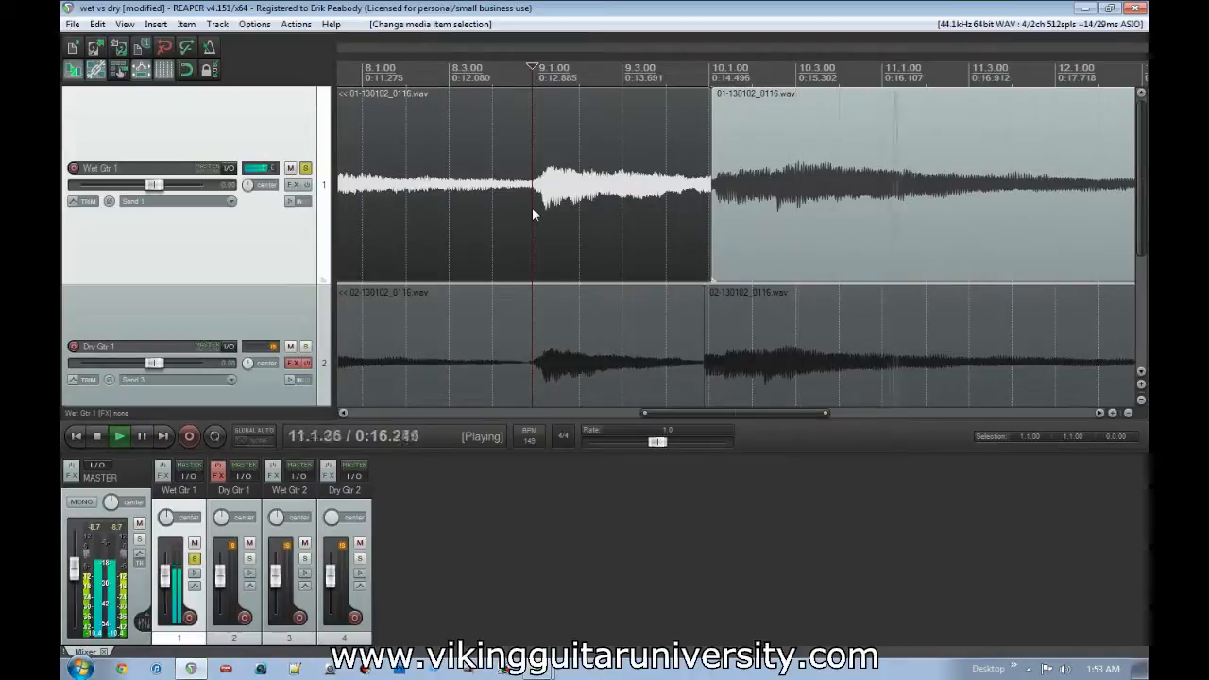
key(space)
Step: Reduce the height of the Wet Gtr 1 track so all four guitar tracks fit in the arrangement
scroll(710, 214, down, 5)
scroll(713, 209, up, 2)
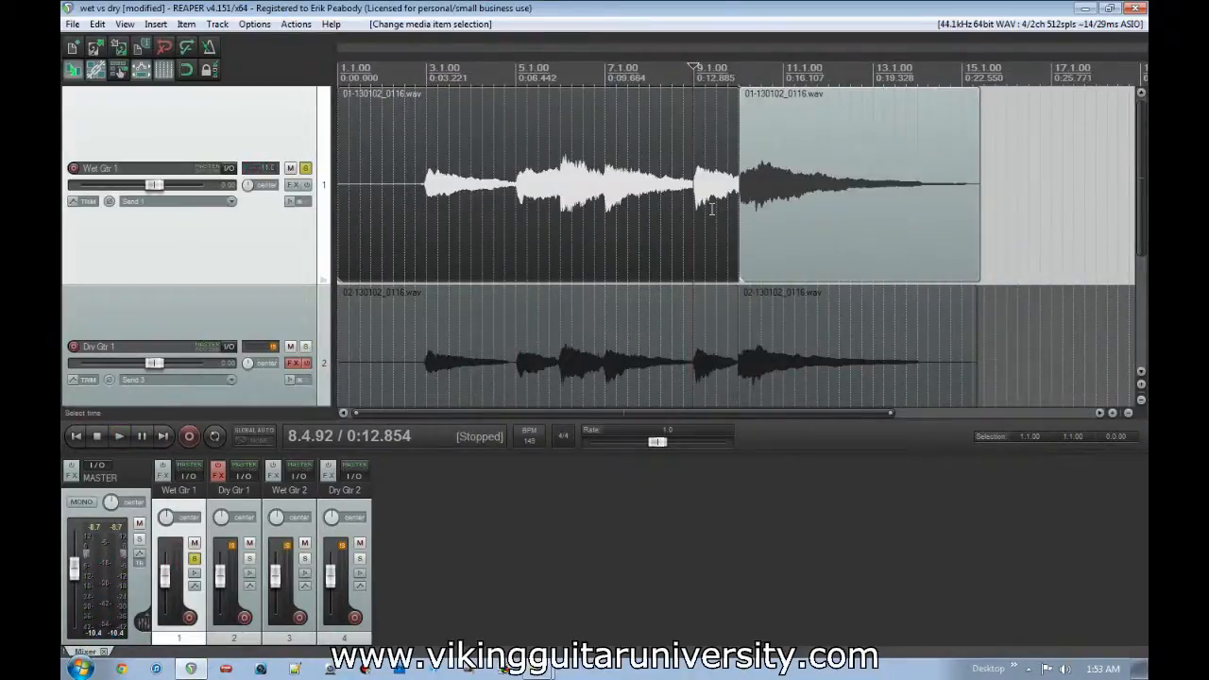
drag(277, 281, 277, 167)
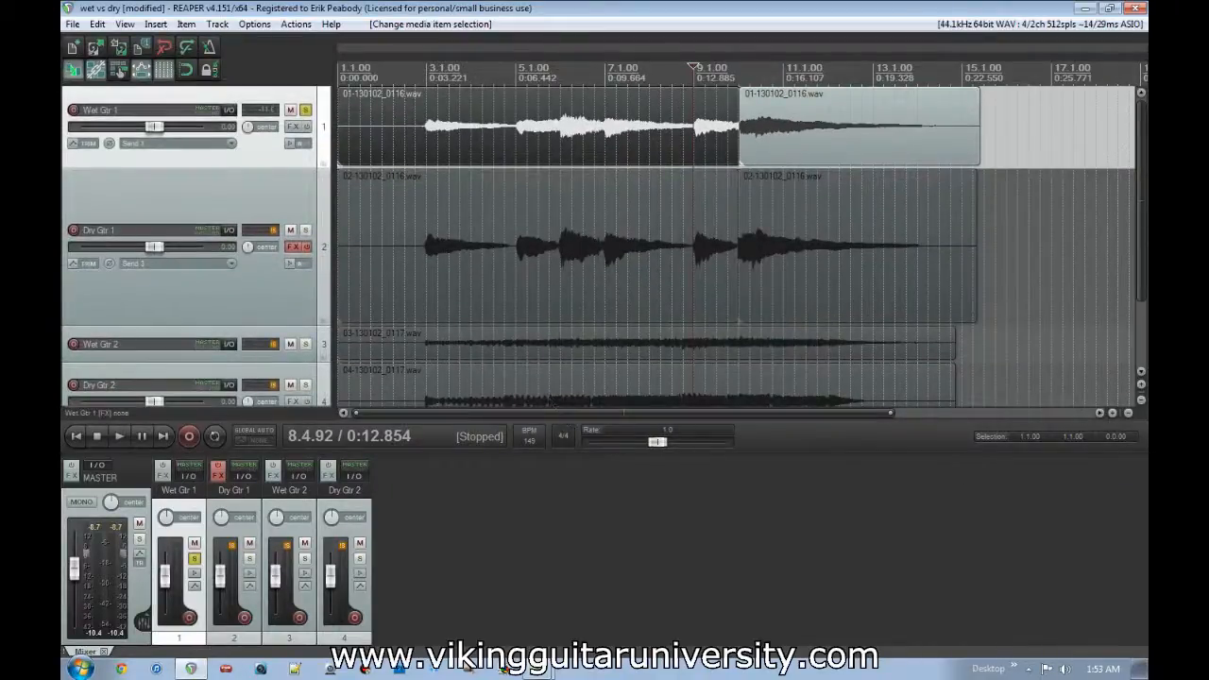
Step: Quit the program without saving the current project
key(alt+Tab)
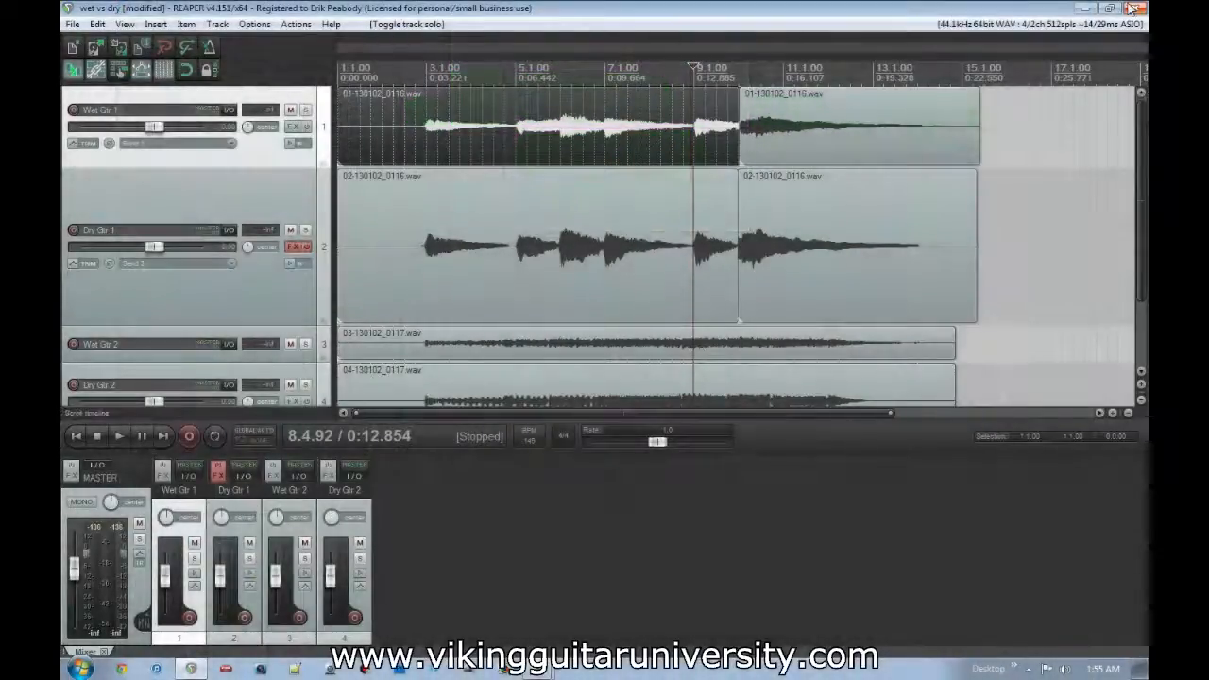
click(1135, 9)
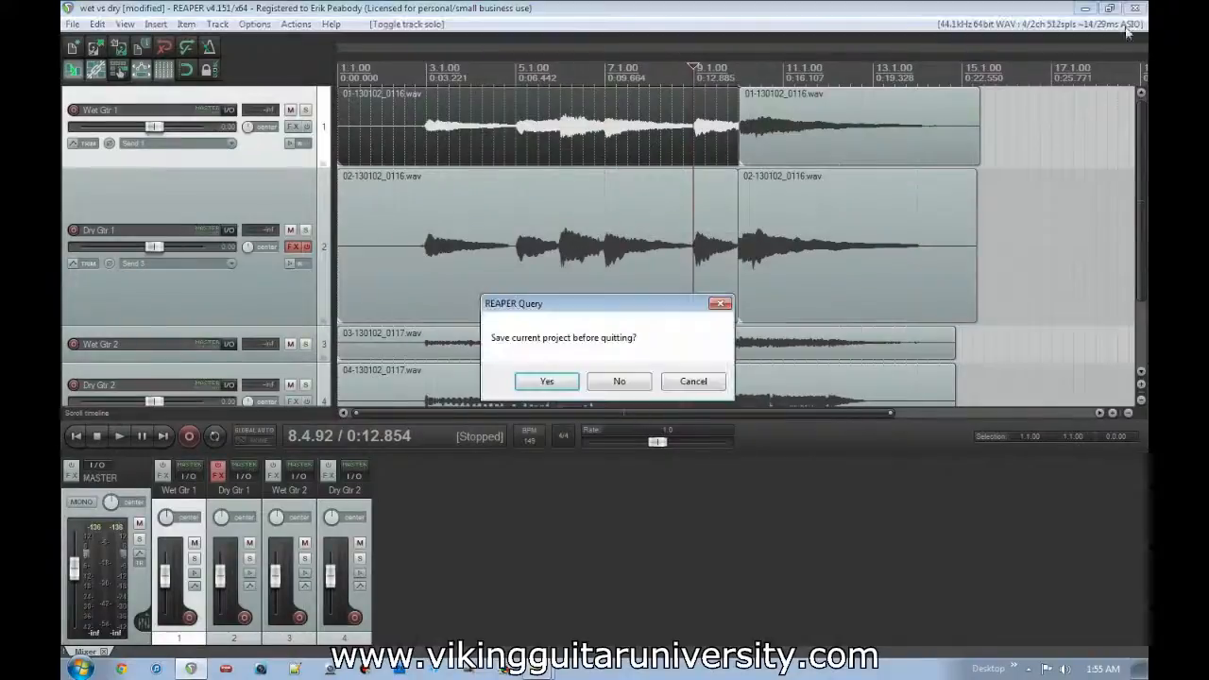
click(619, 381)
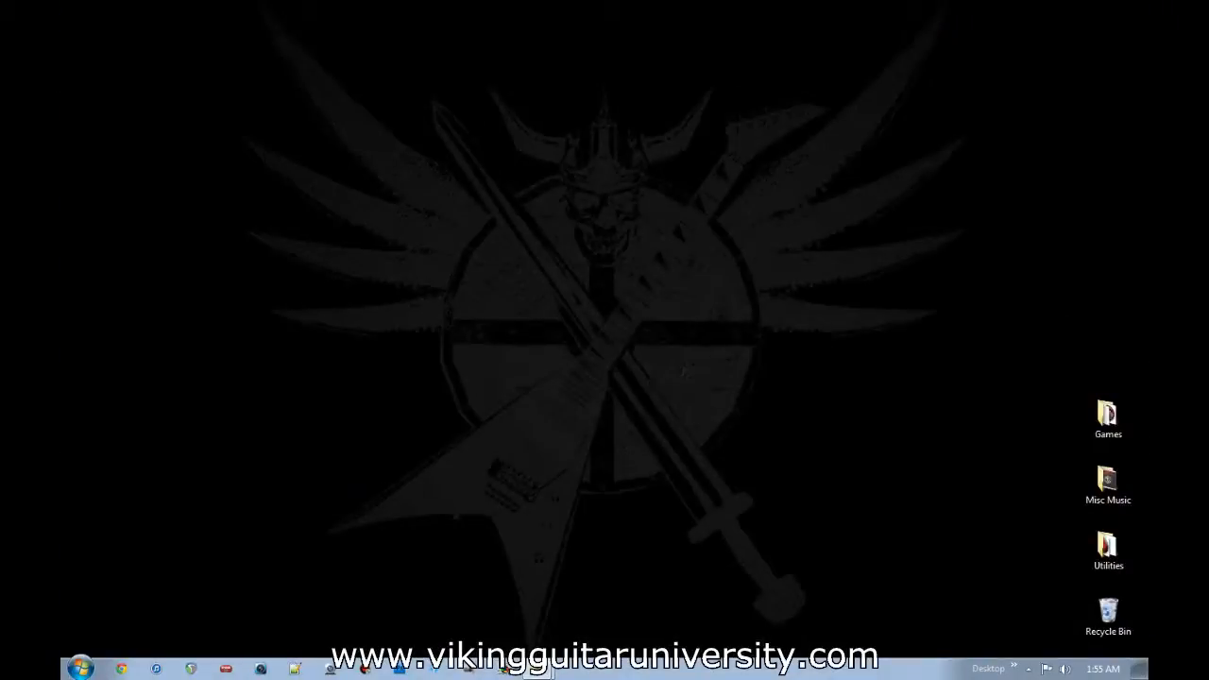